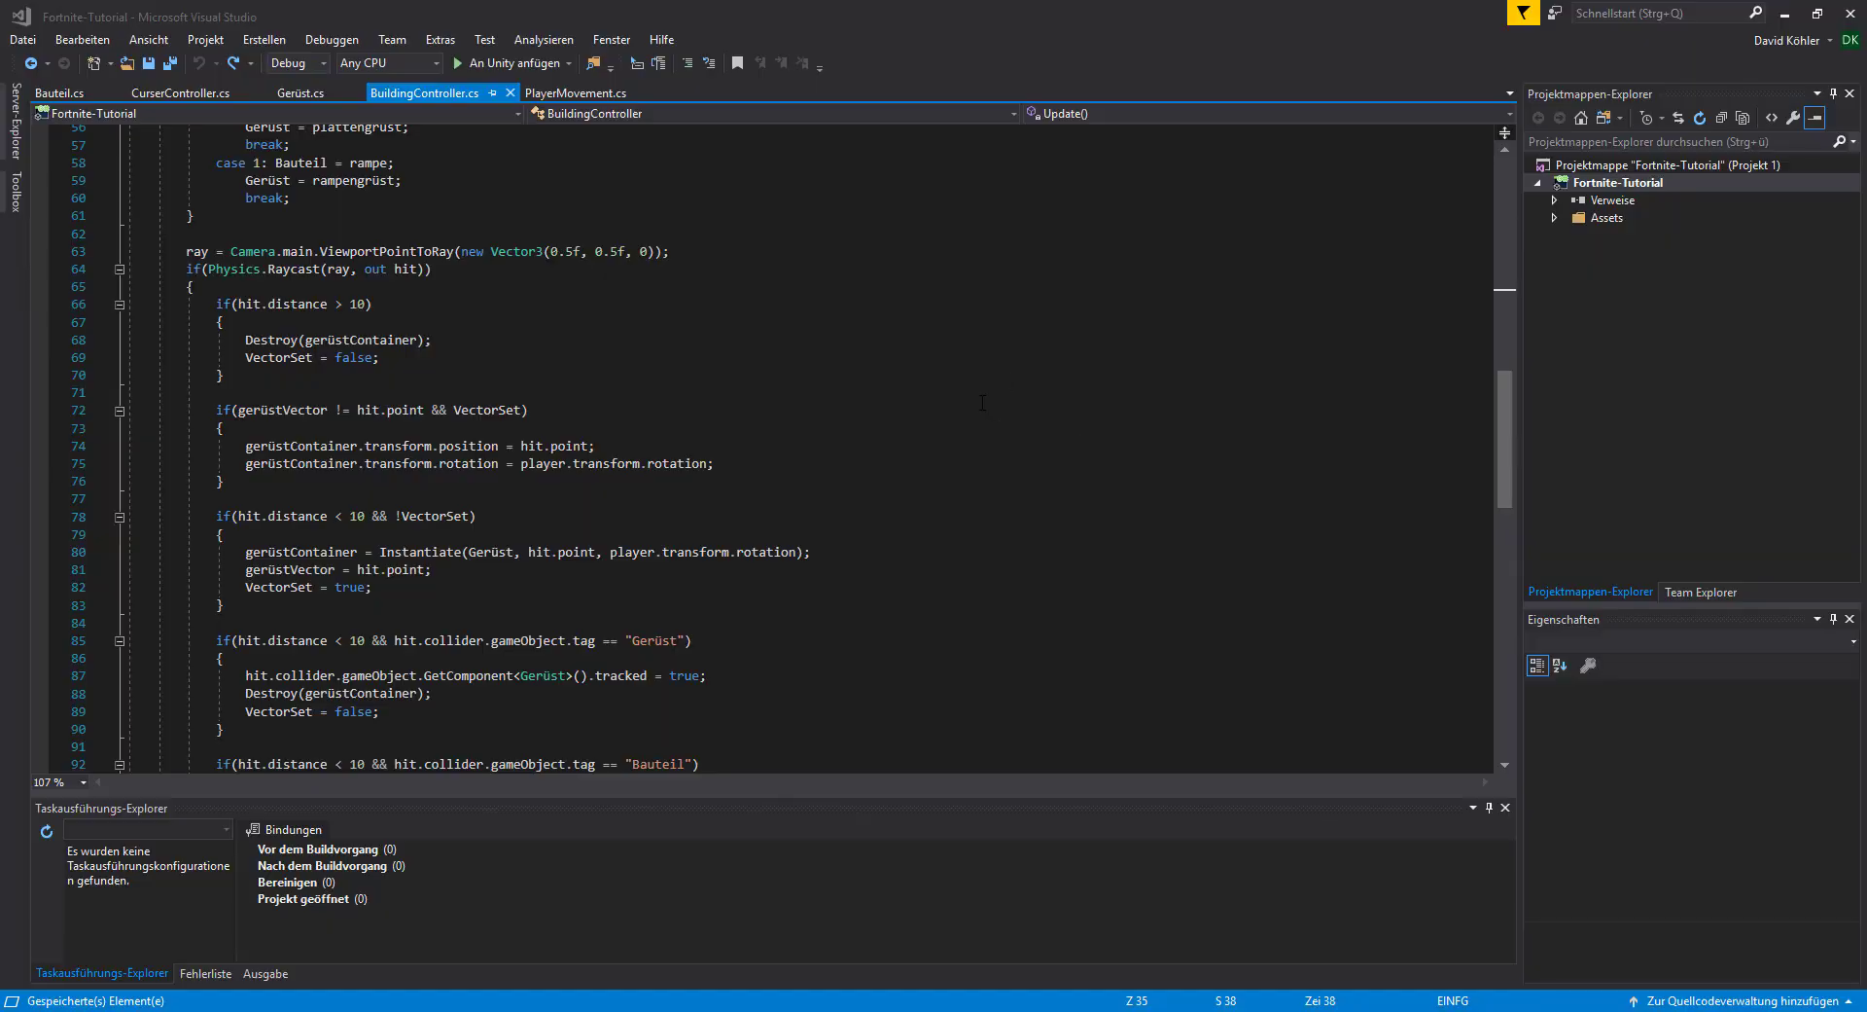
- Scroll up to the switch(modus) block in BuildingController.cs, then bring up the Unity editor
scroll(693, 437, up, 2)
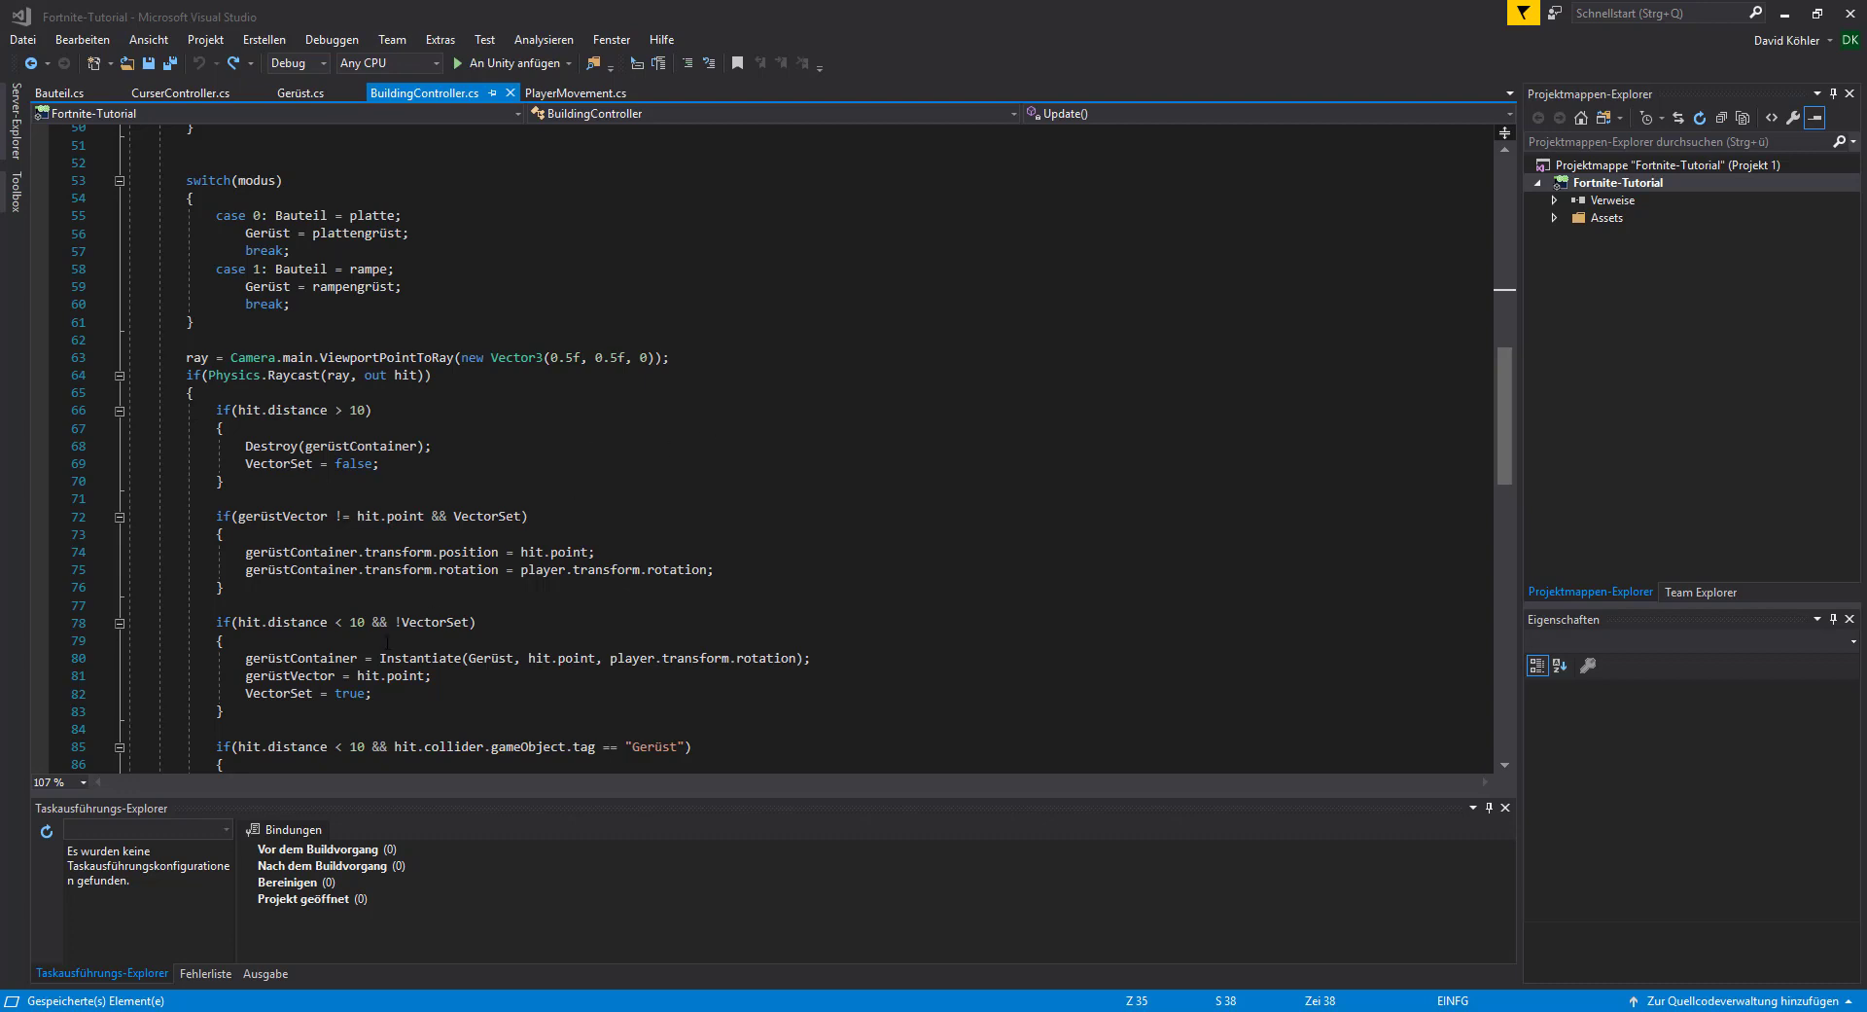
key(alt+Tab)
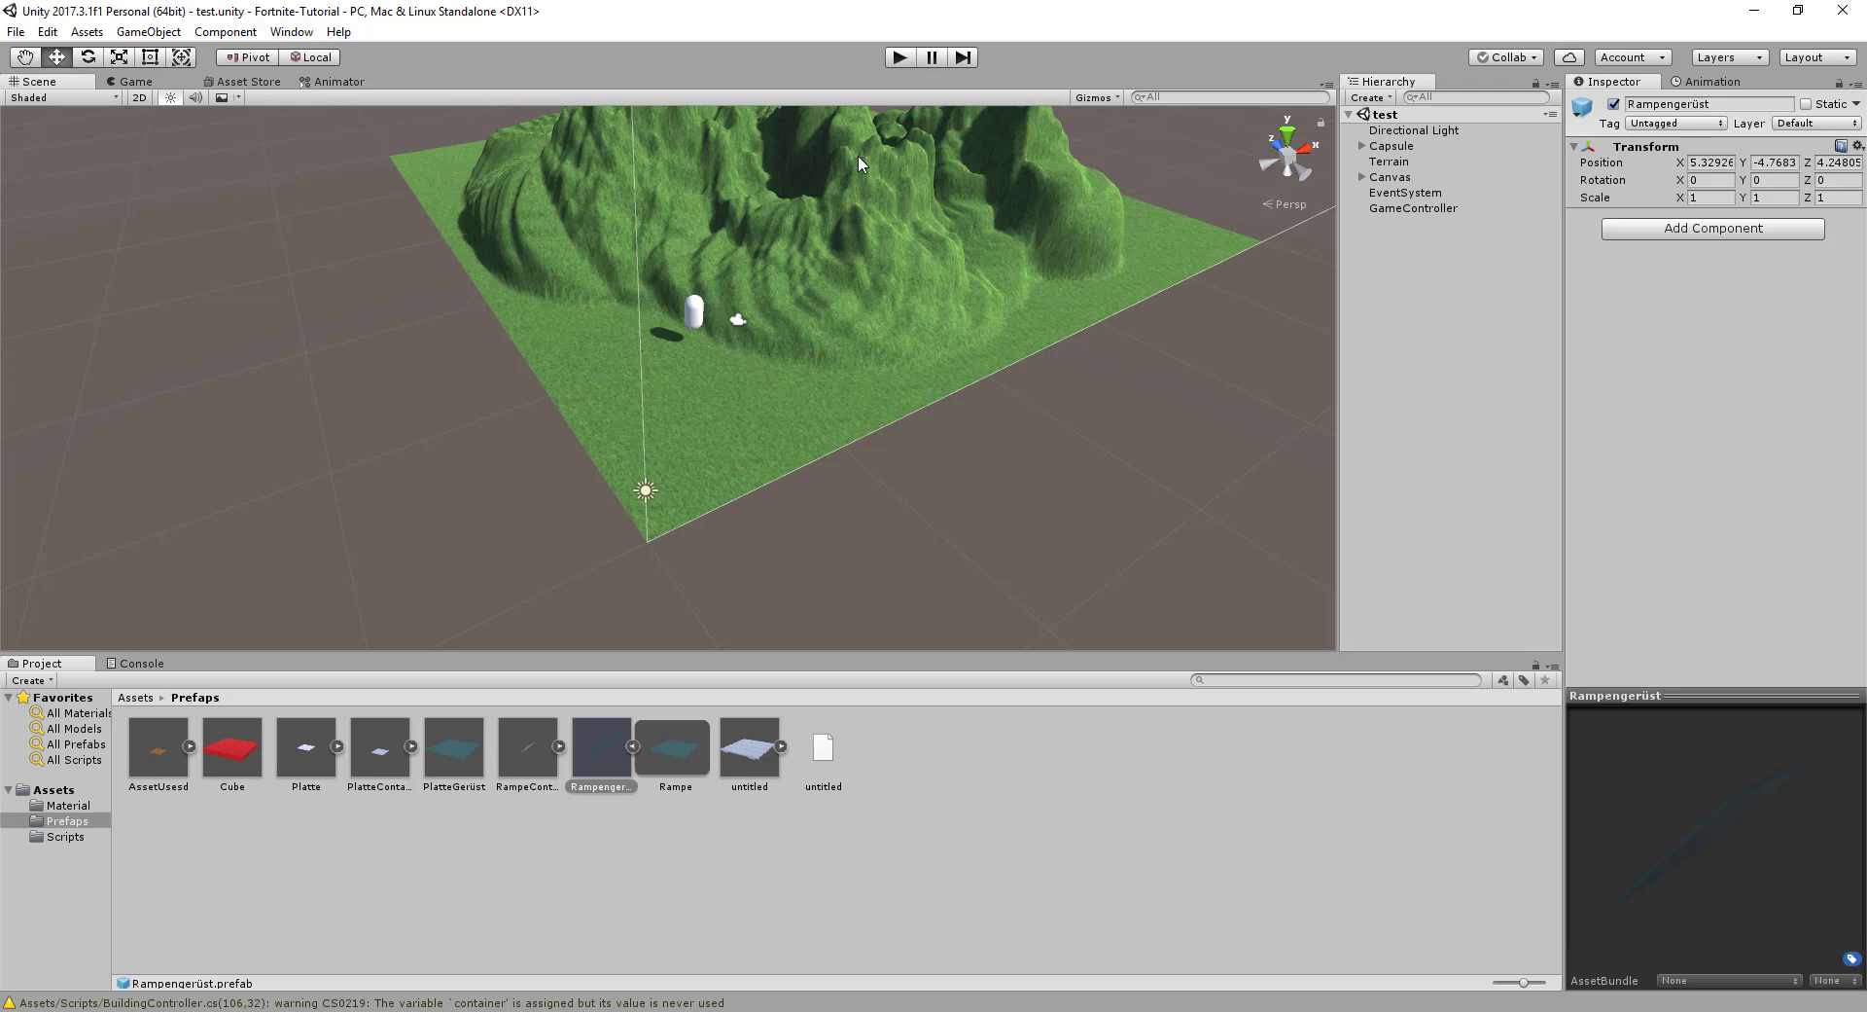
click(899, 58)
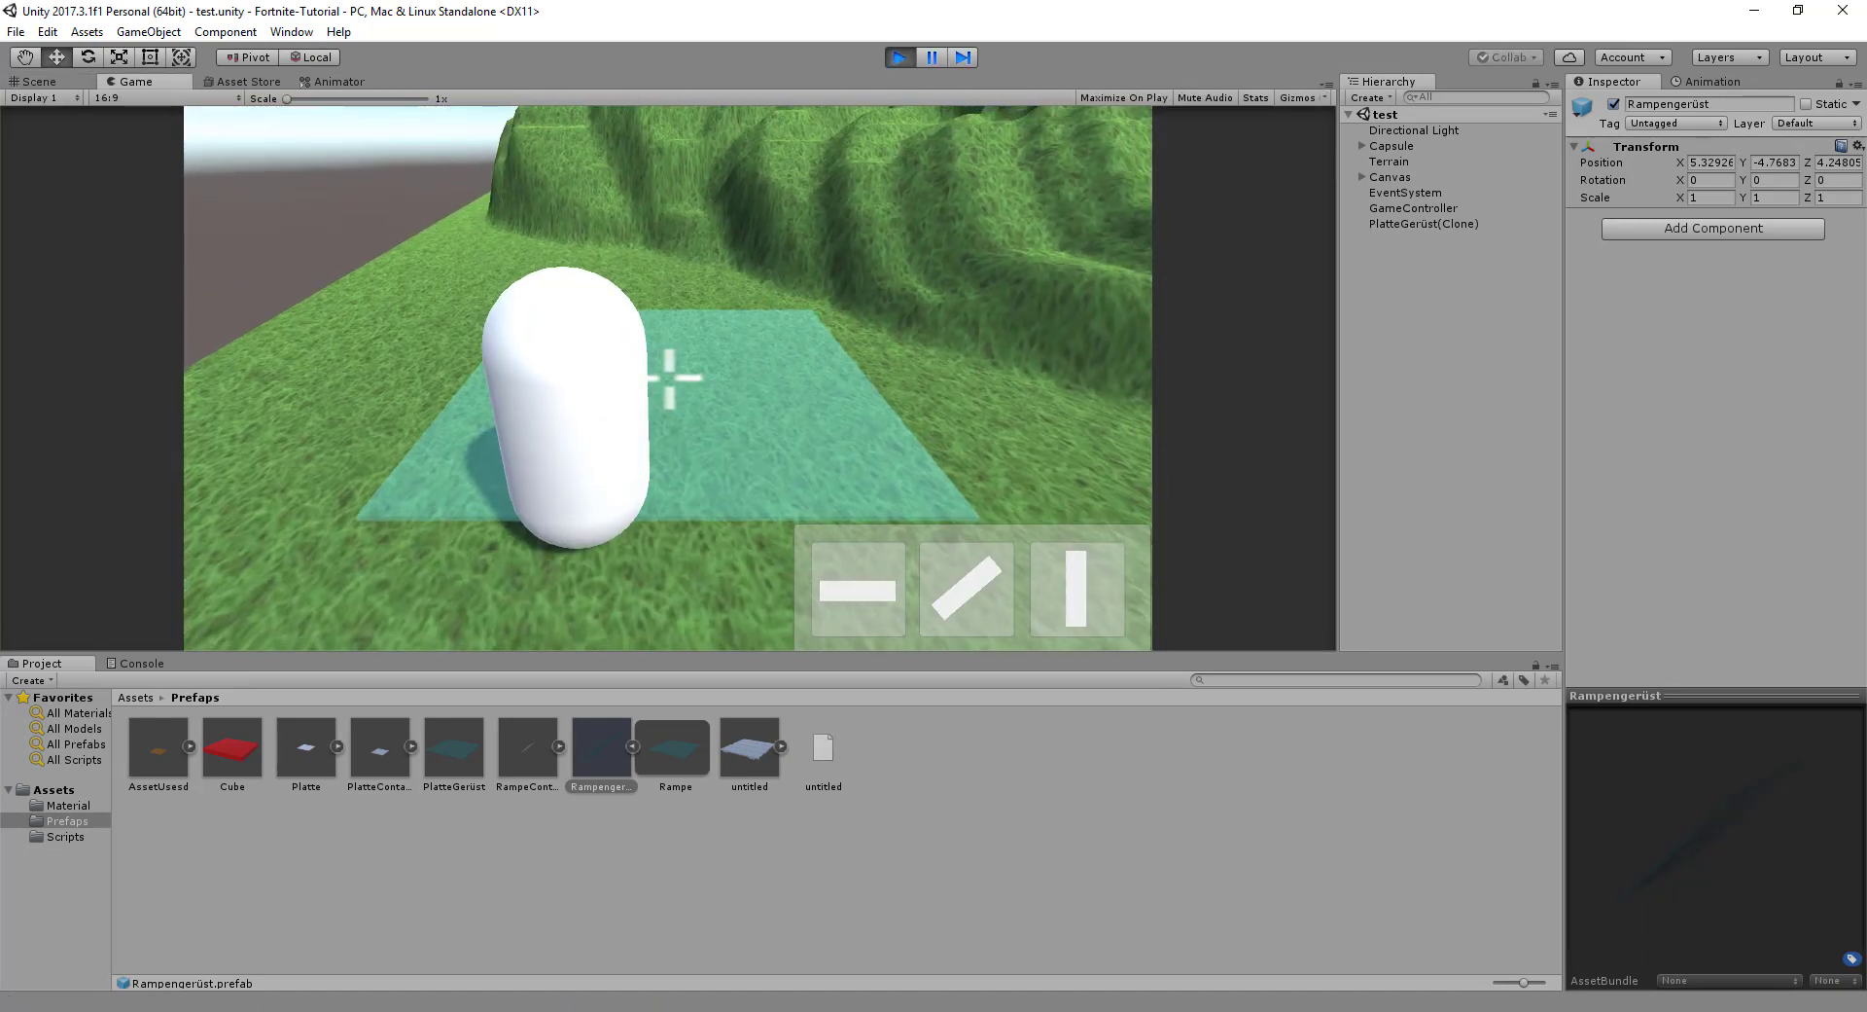
key(2)
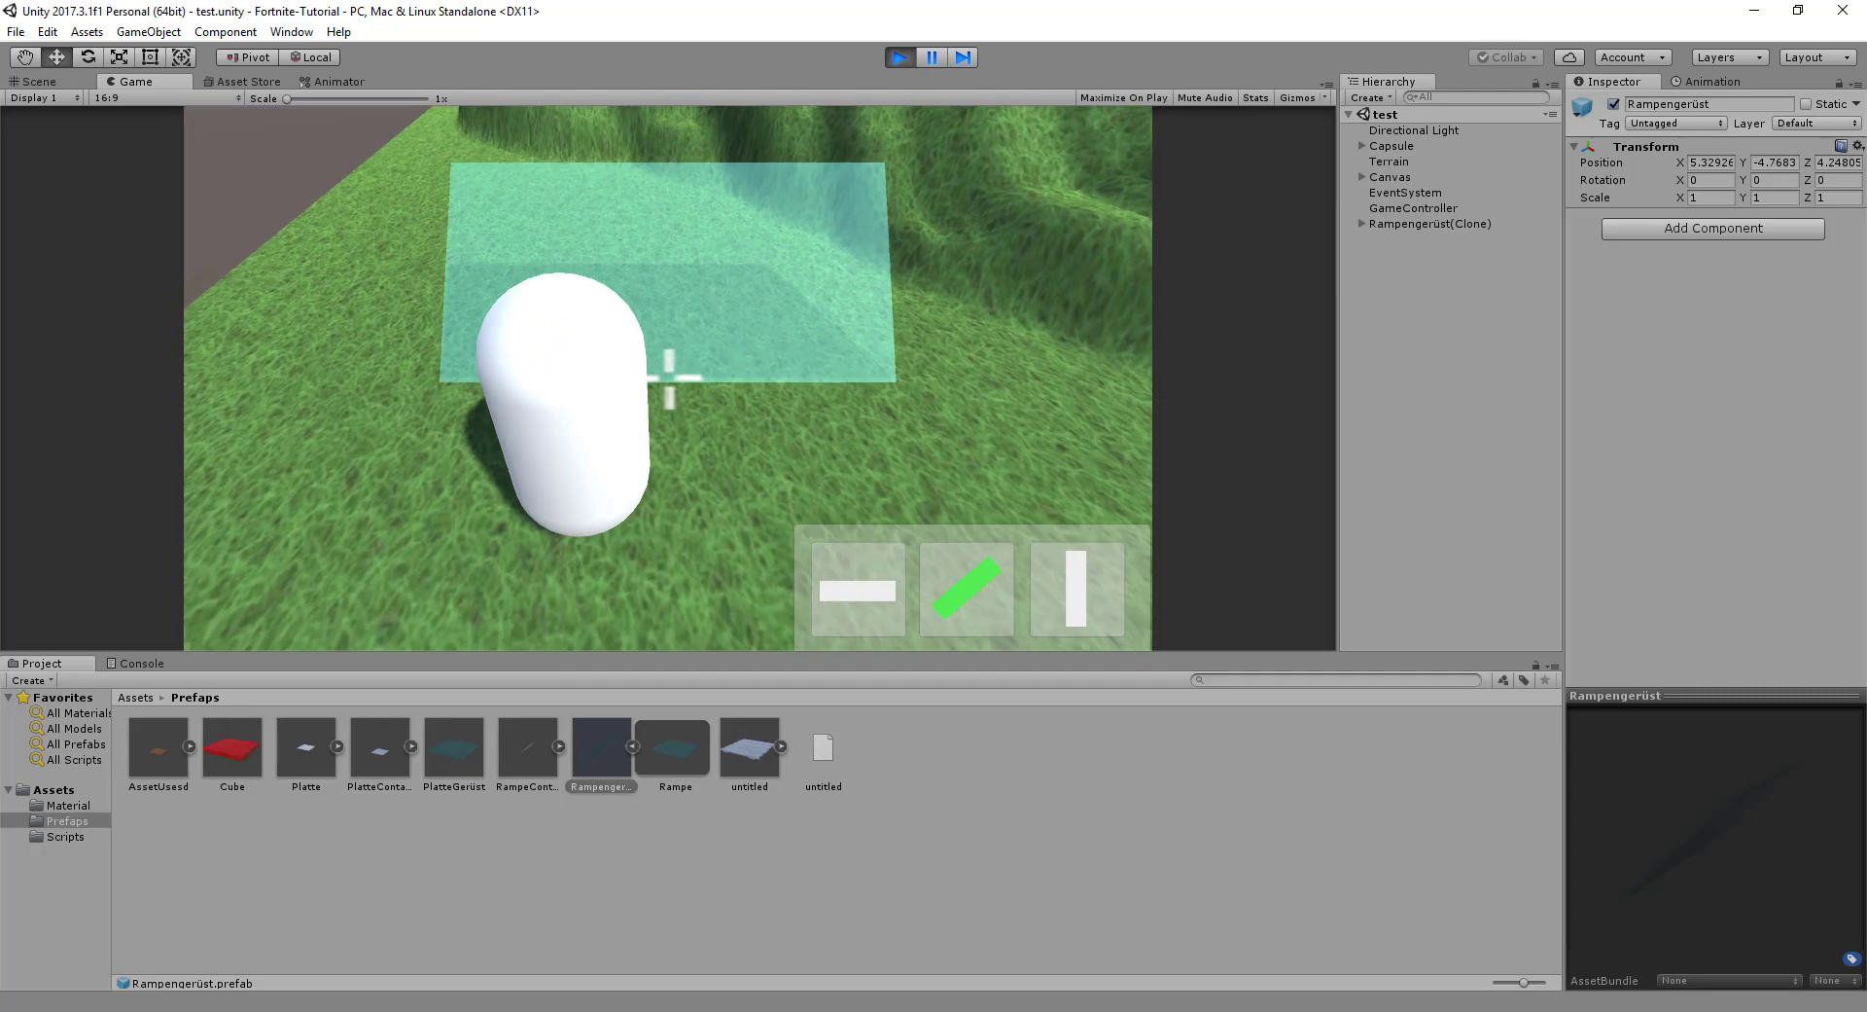
- Stop the game and compare the components of the Rampe and Rampengerüst prefabs
click(901, 58)
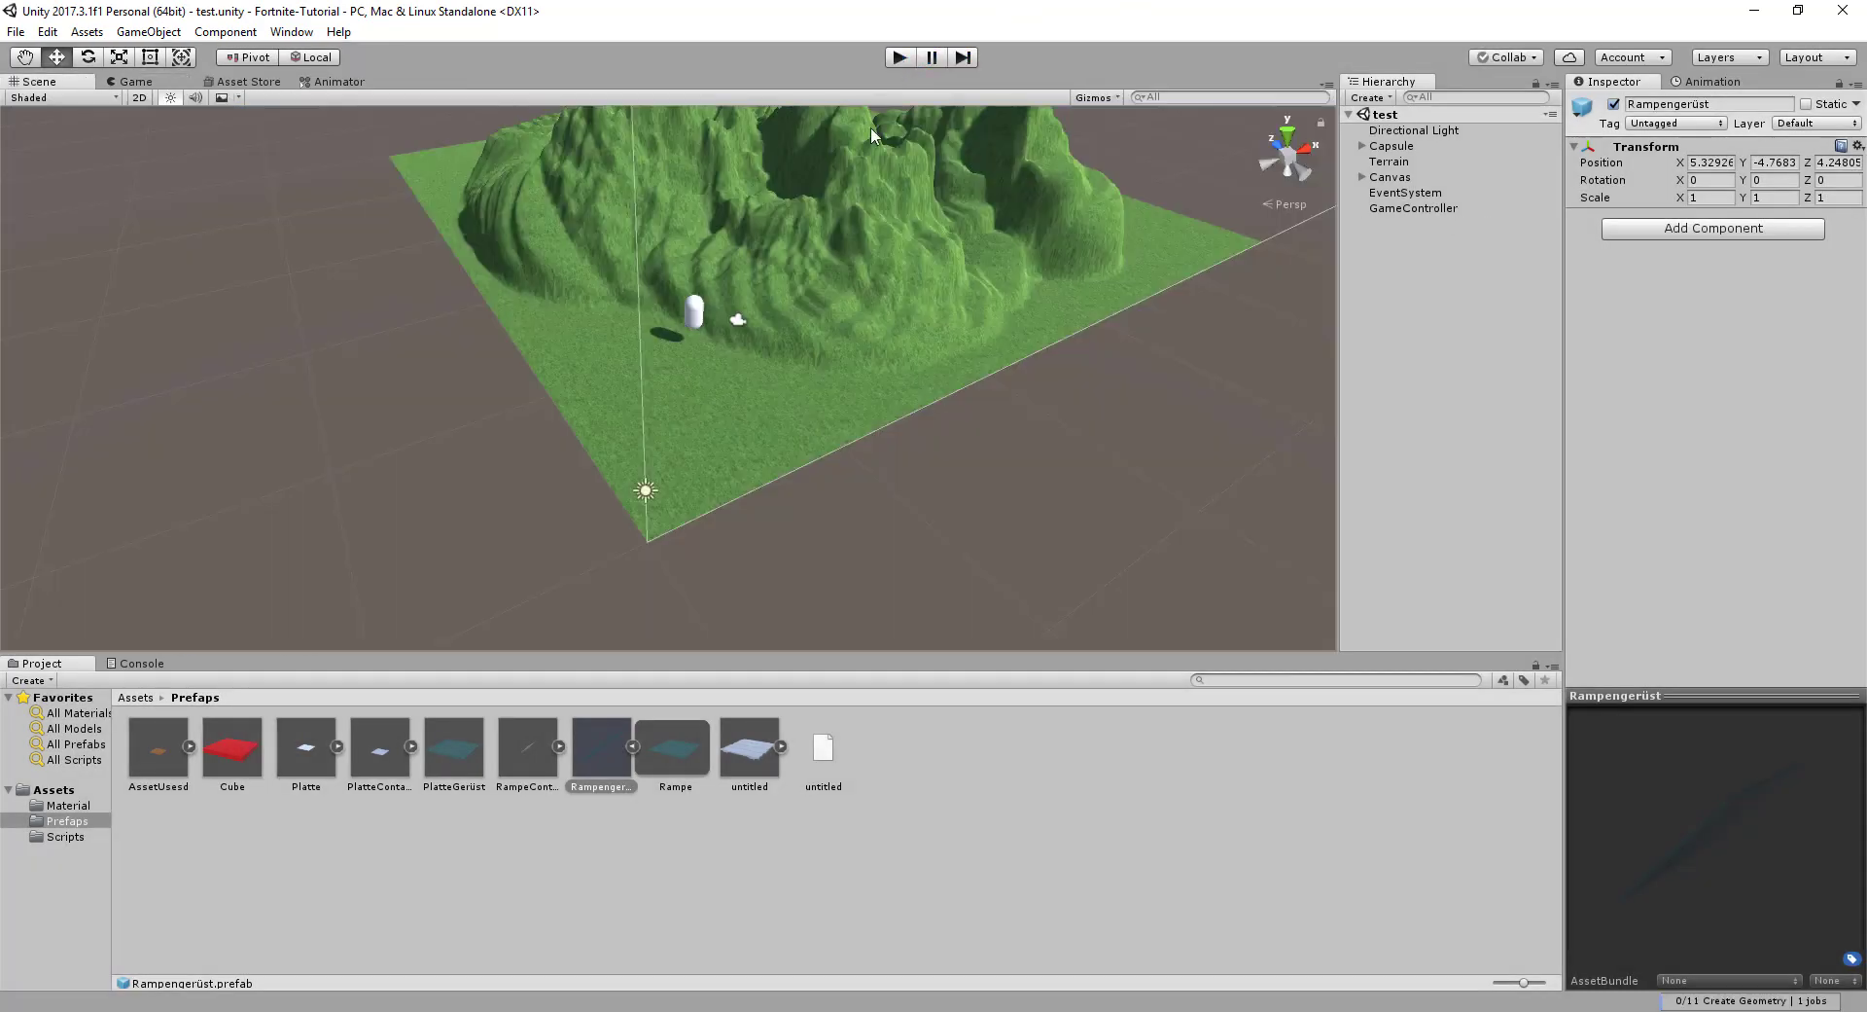
click(666, 752)
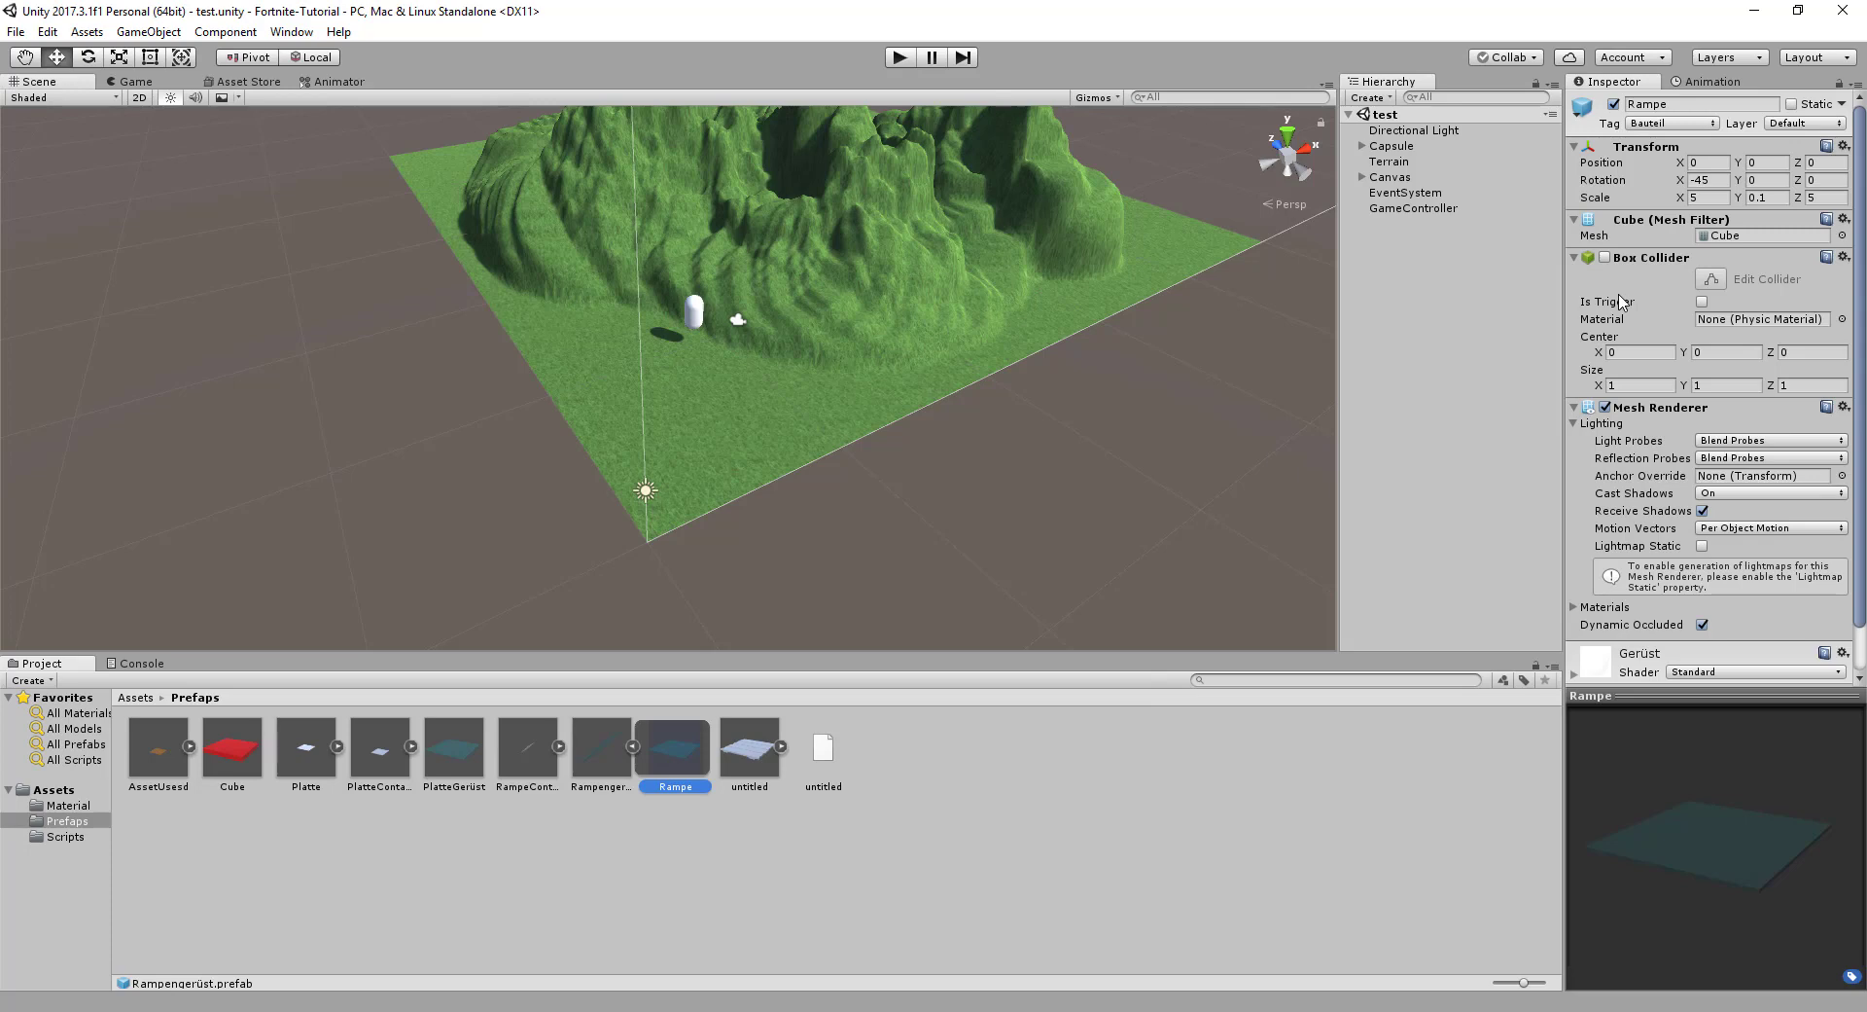
click(596, 765)
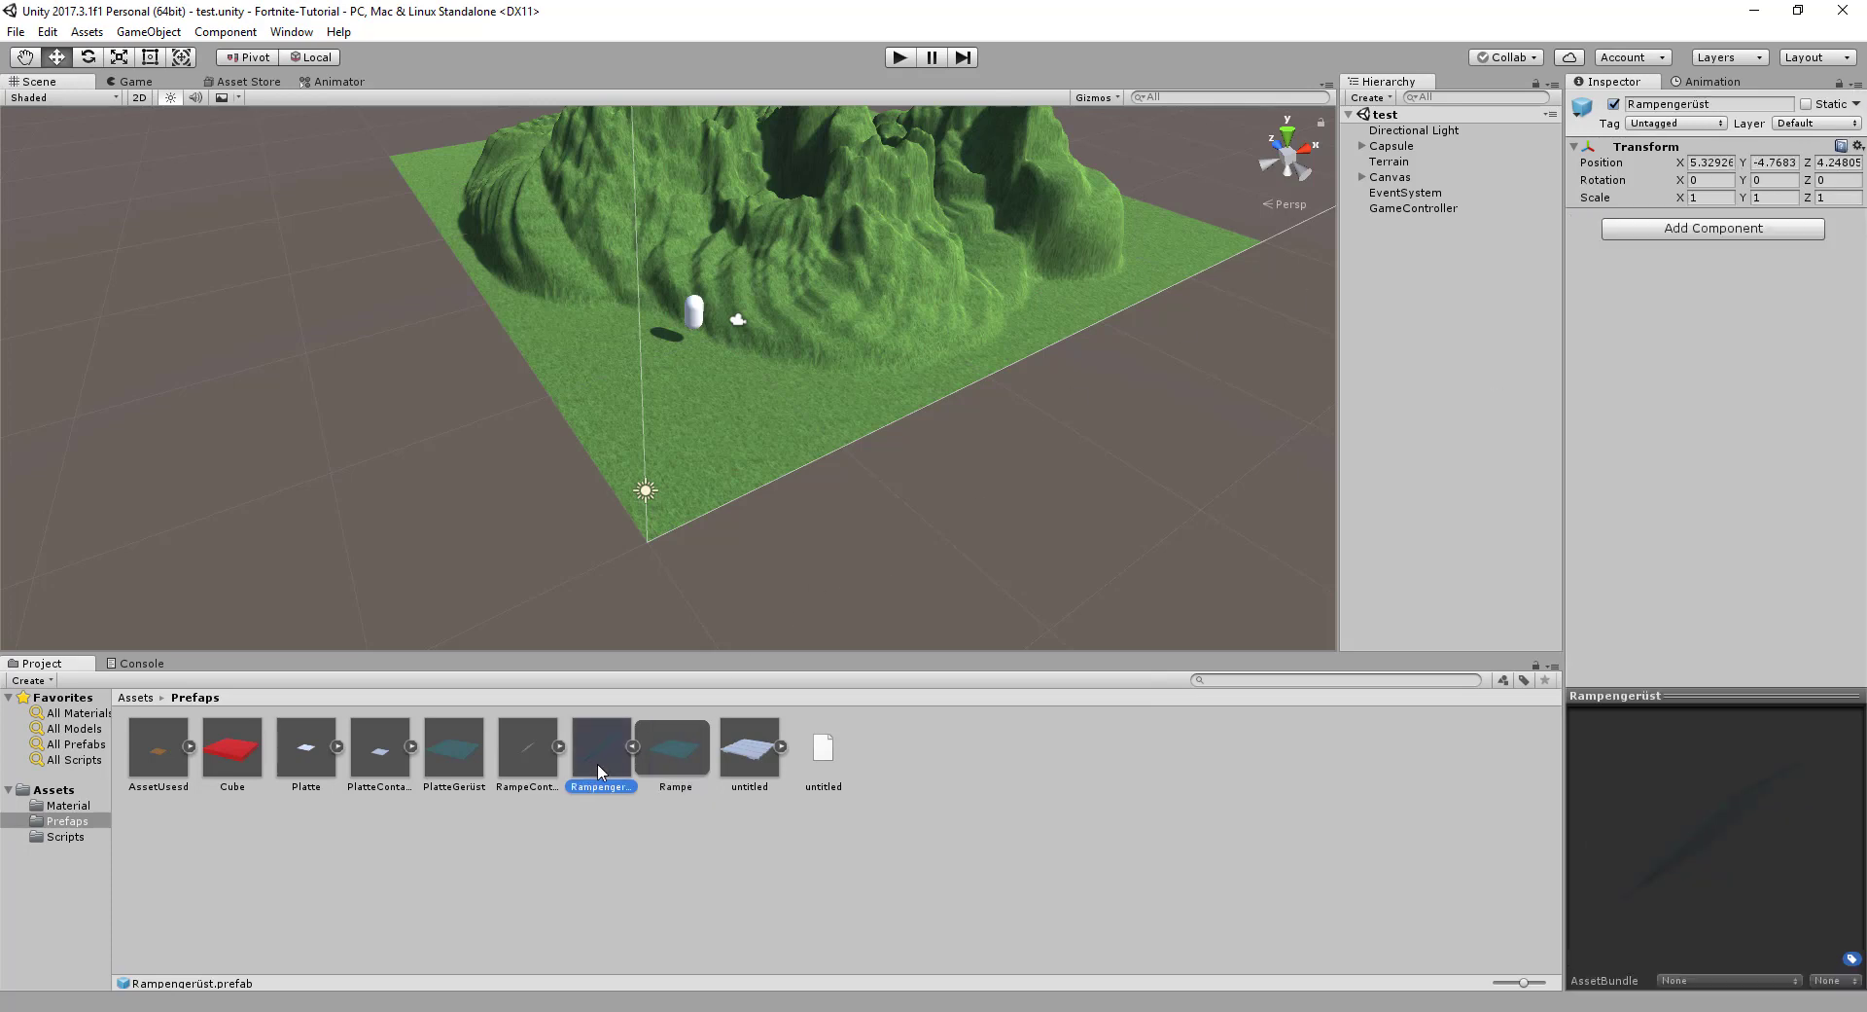
click(678, 742)
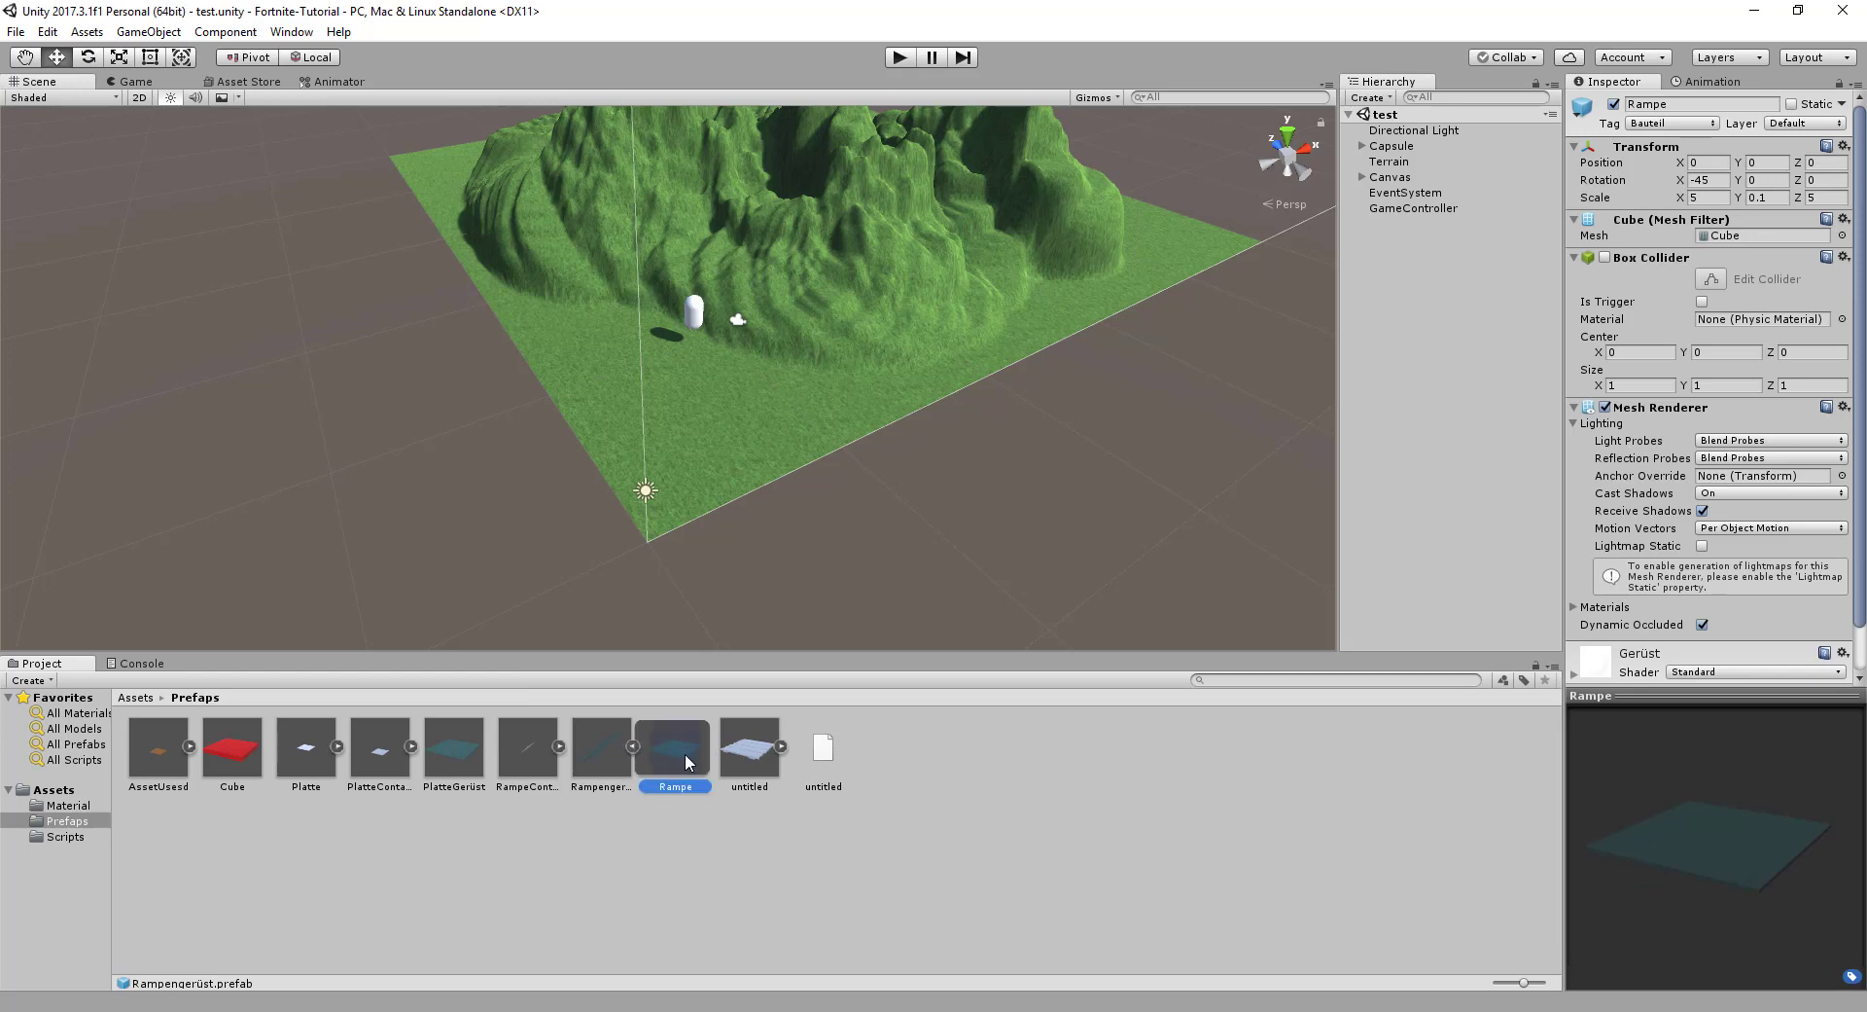
- Enable the Rampe prefab's Box Collider and start the game to test it
click(1605, 257)
click(1604, 257)
click(1605, 257)
click(901, 57)
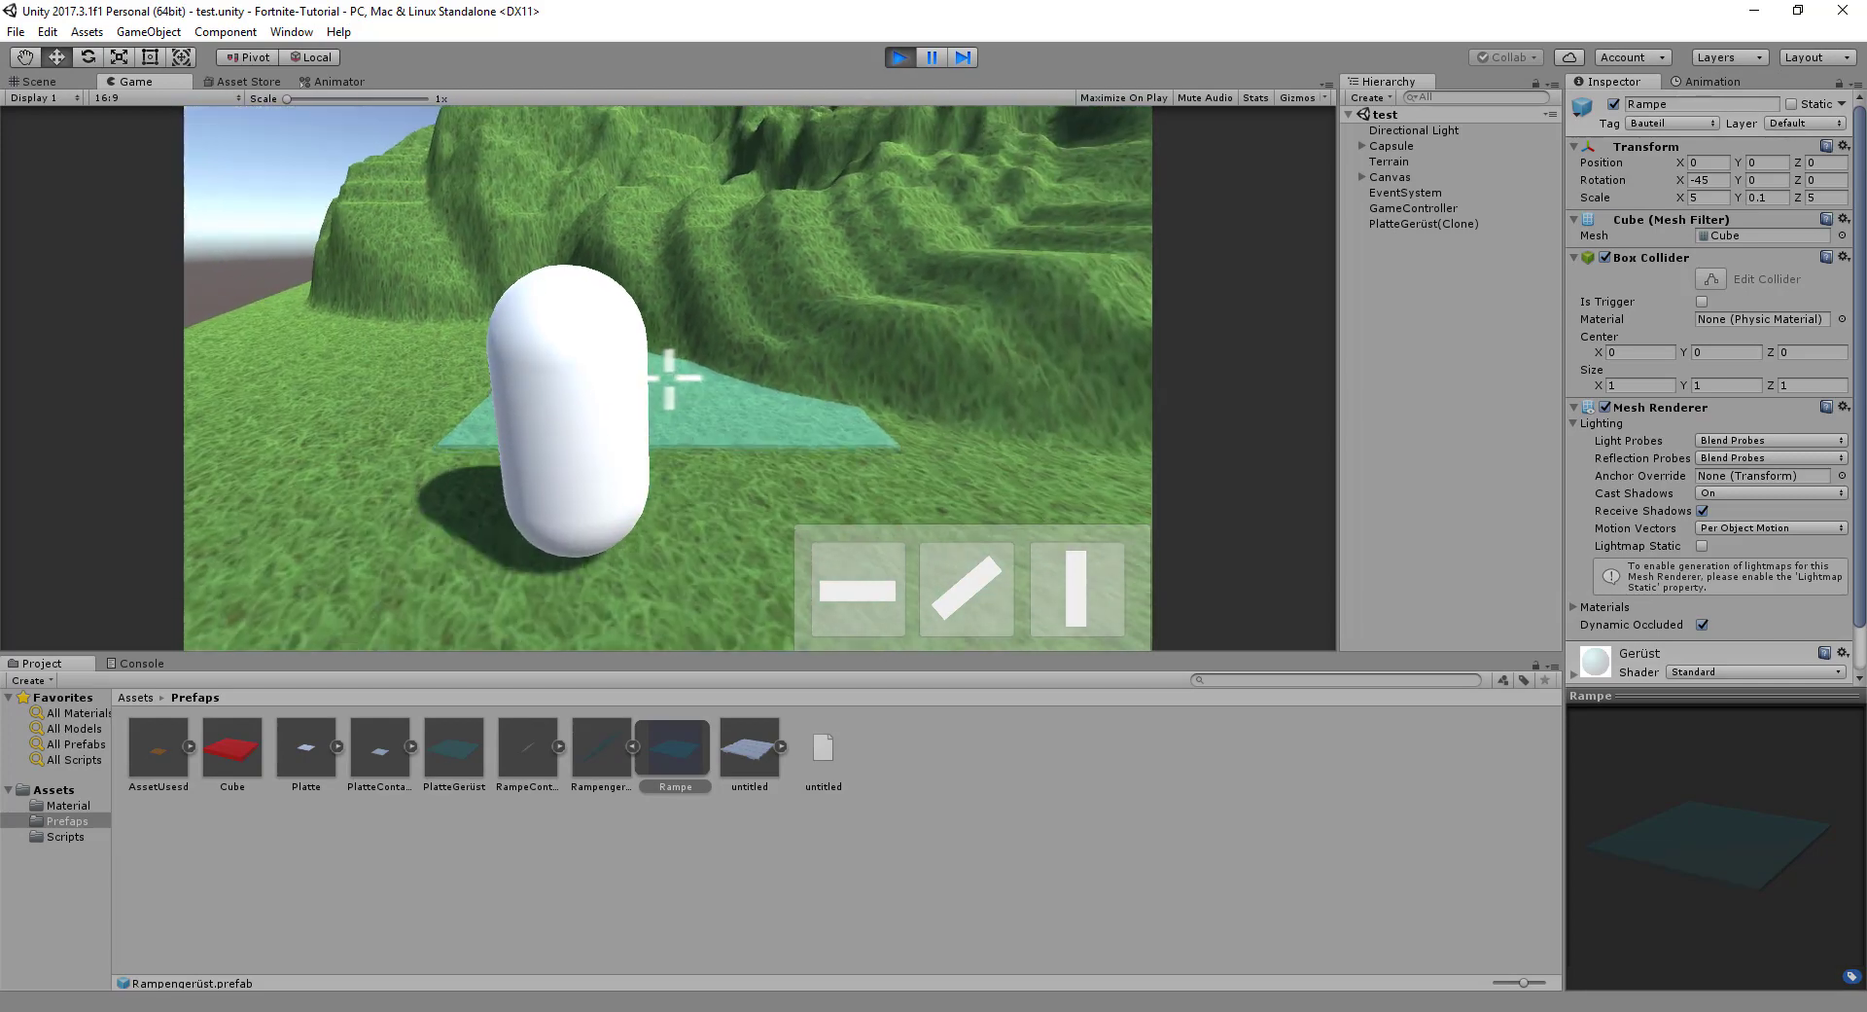
- Test ramp mode with key 2, disable Rampe's Box Collider, retest, then return to Visual Studio
key(2)
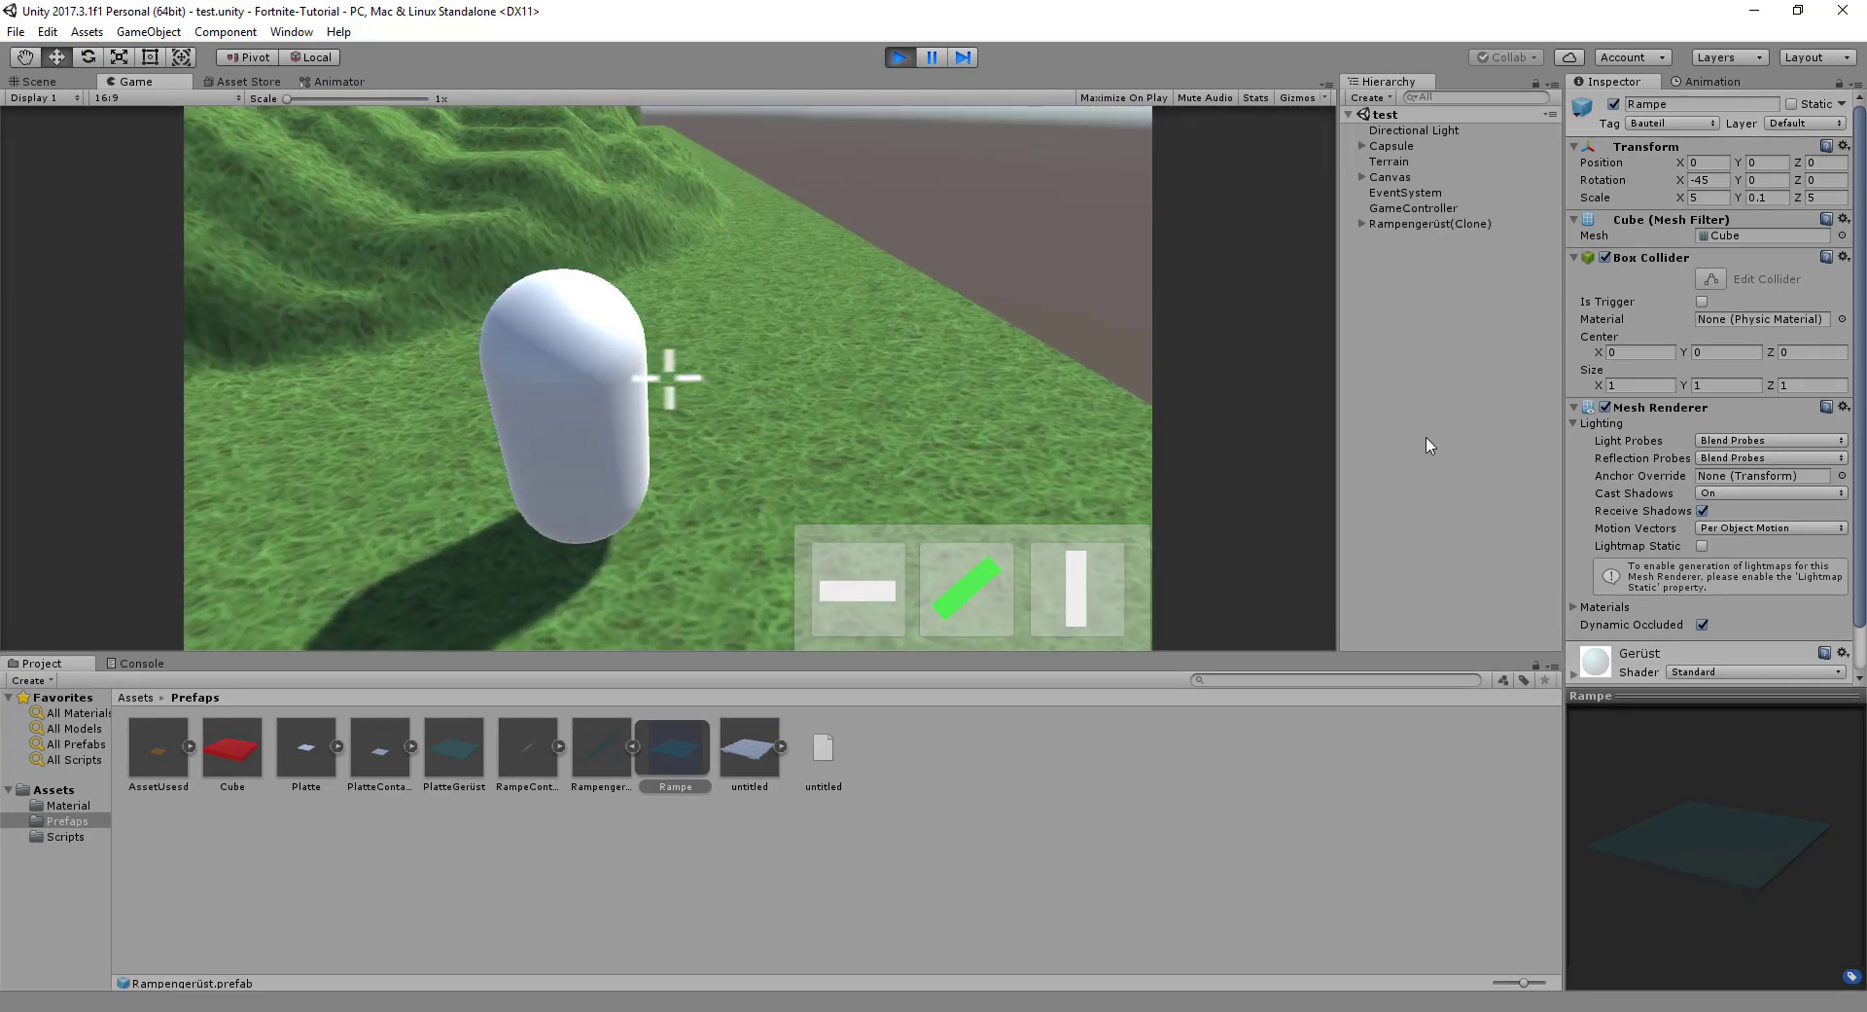
click(899, 56)
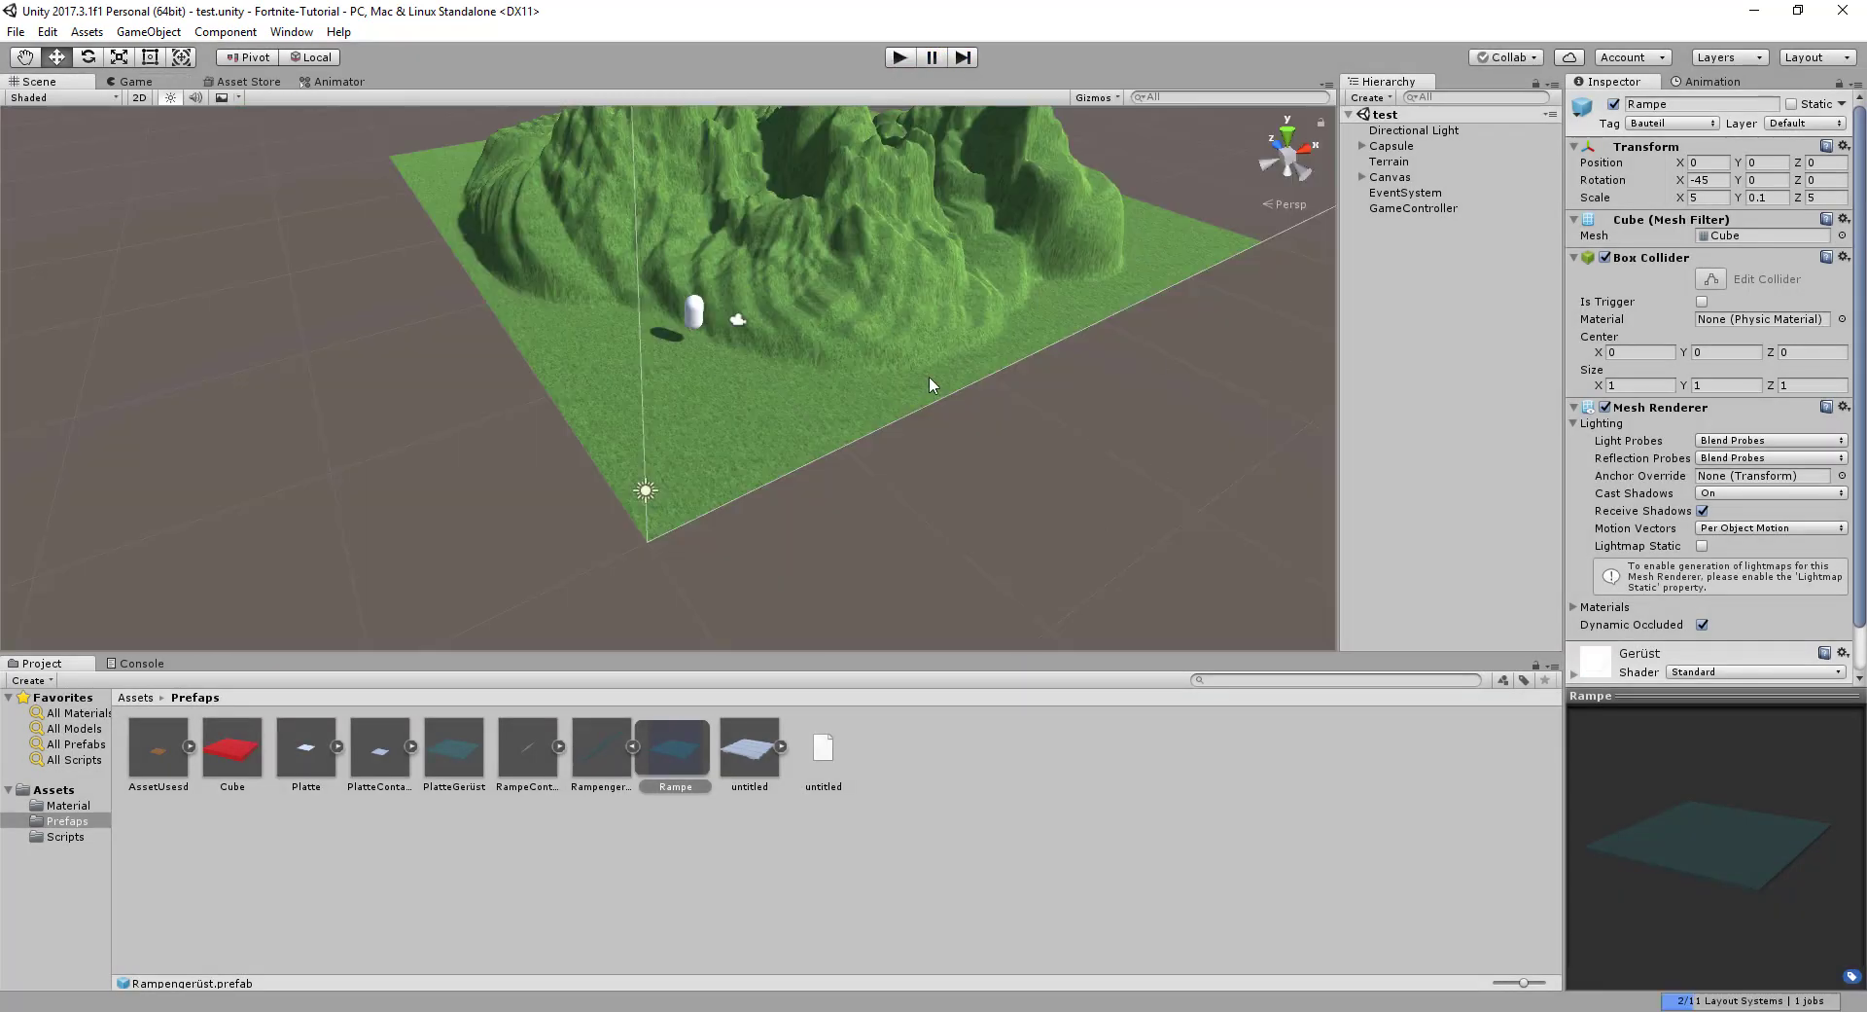
click(1605, 257)
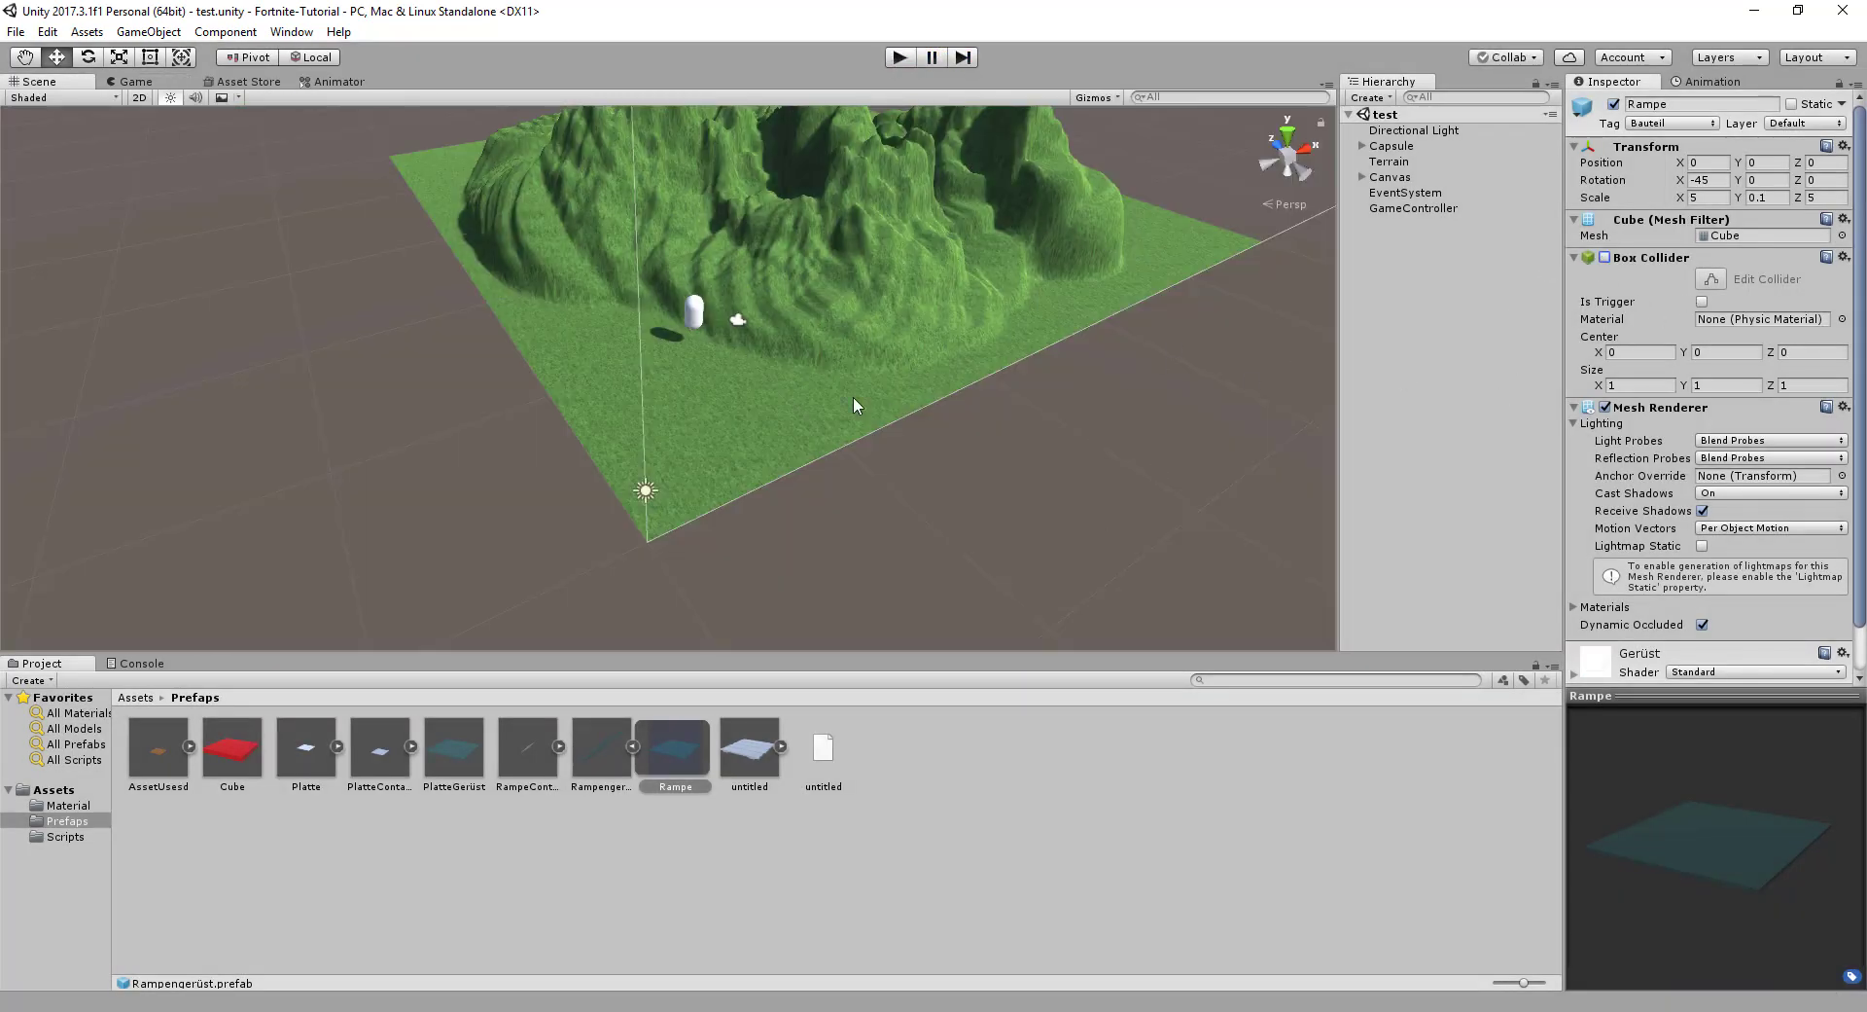
click(899, 56)
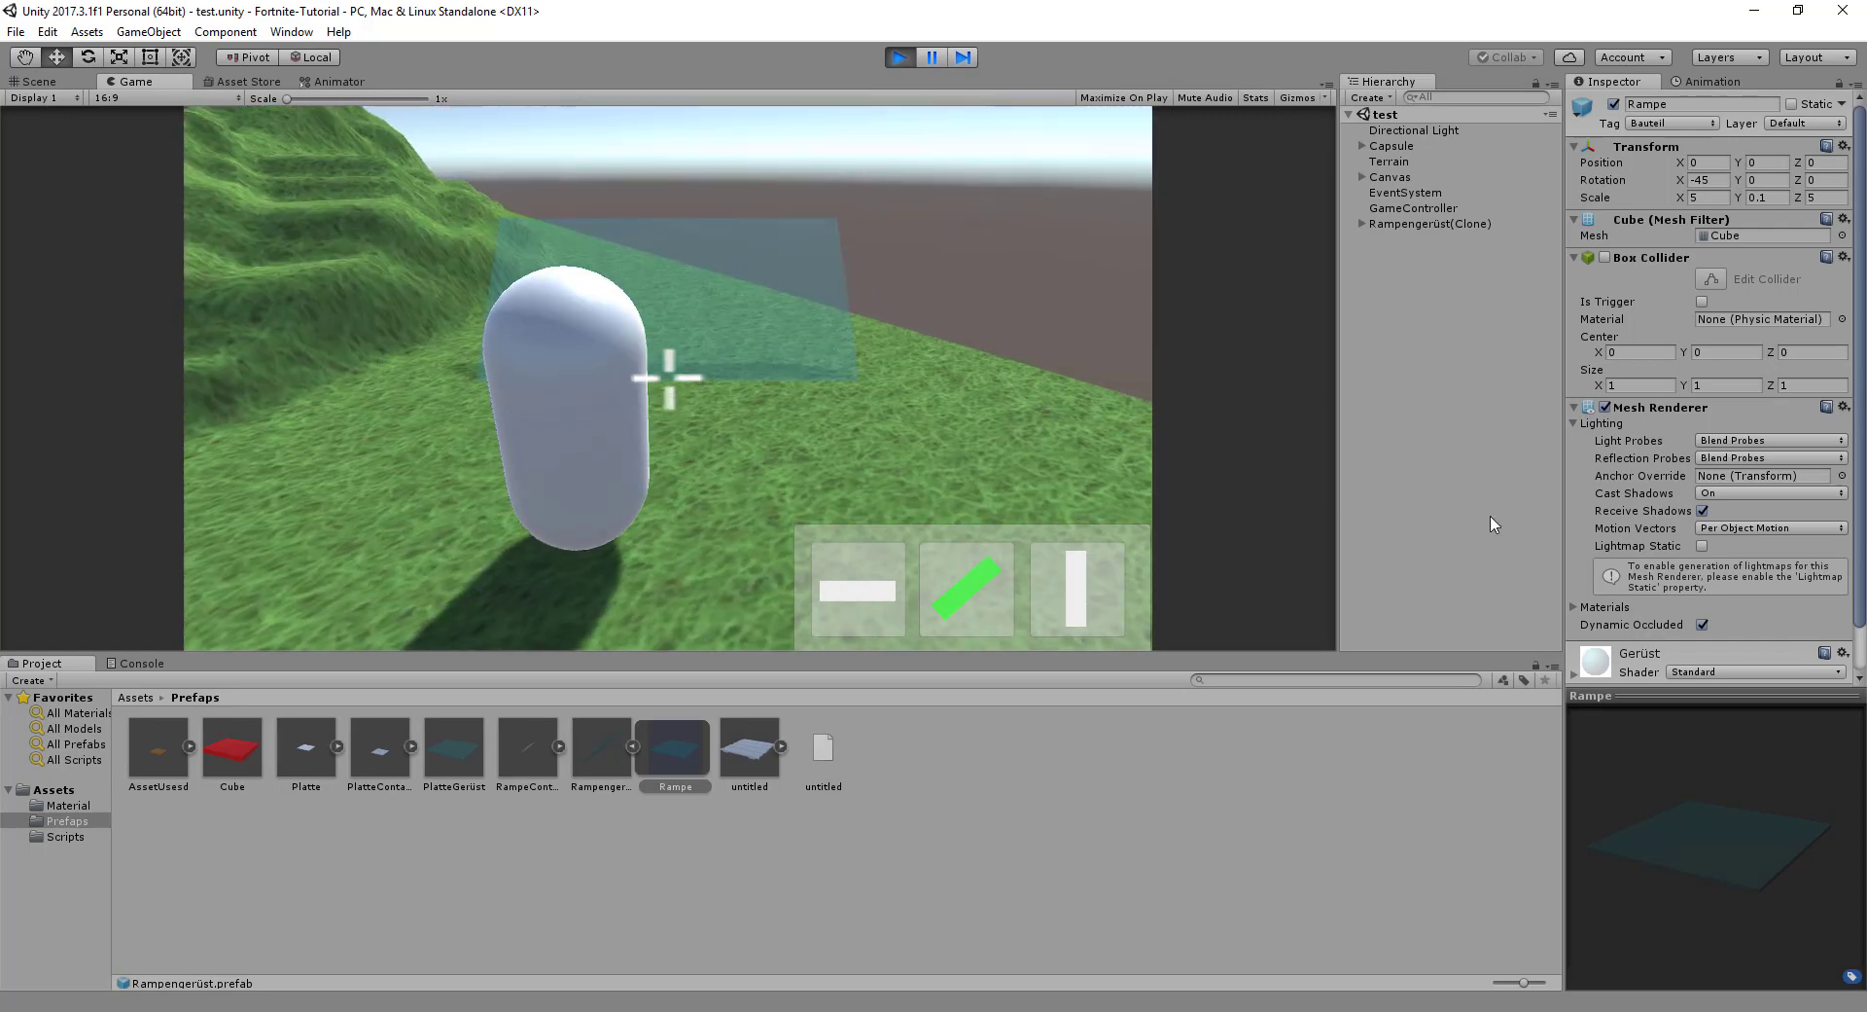
click(900, 56)
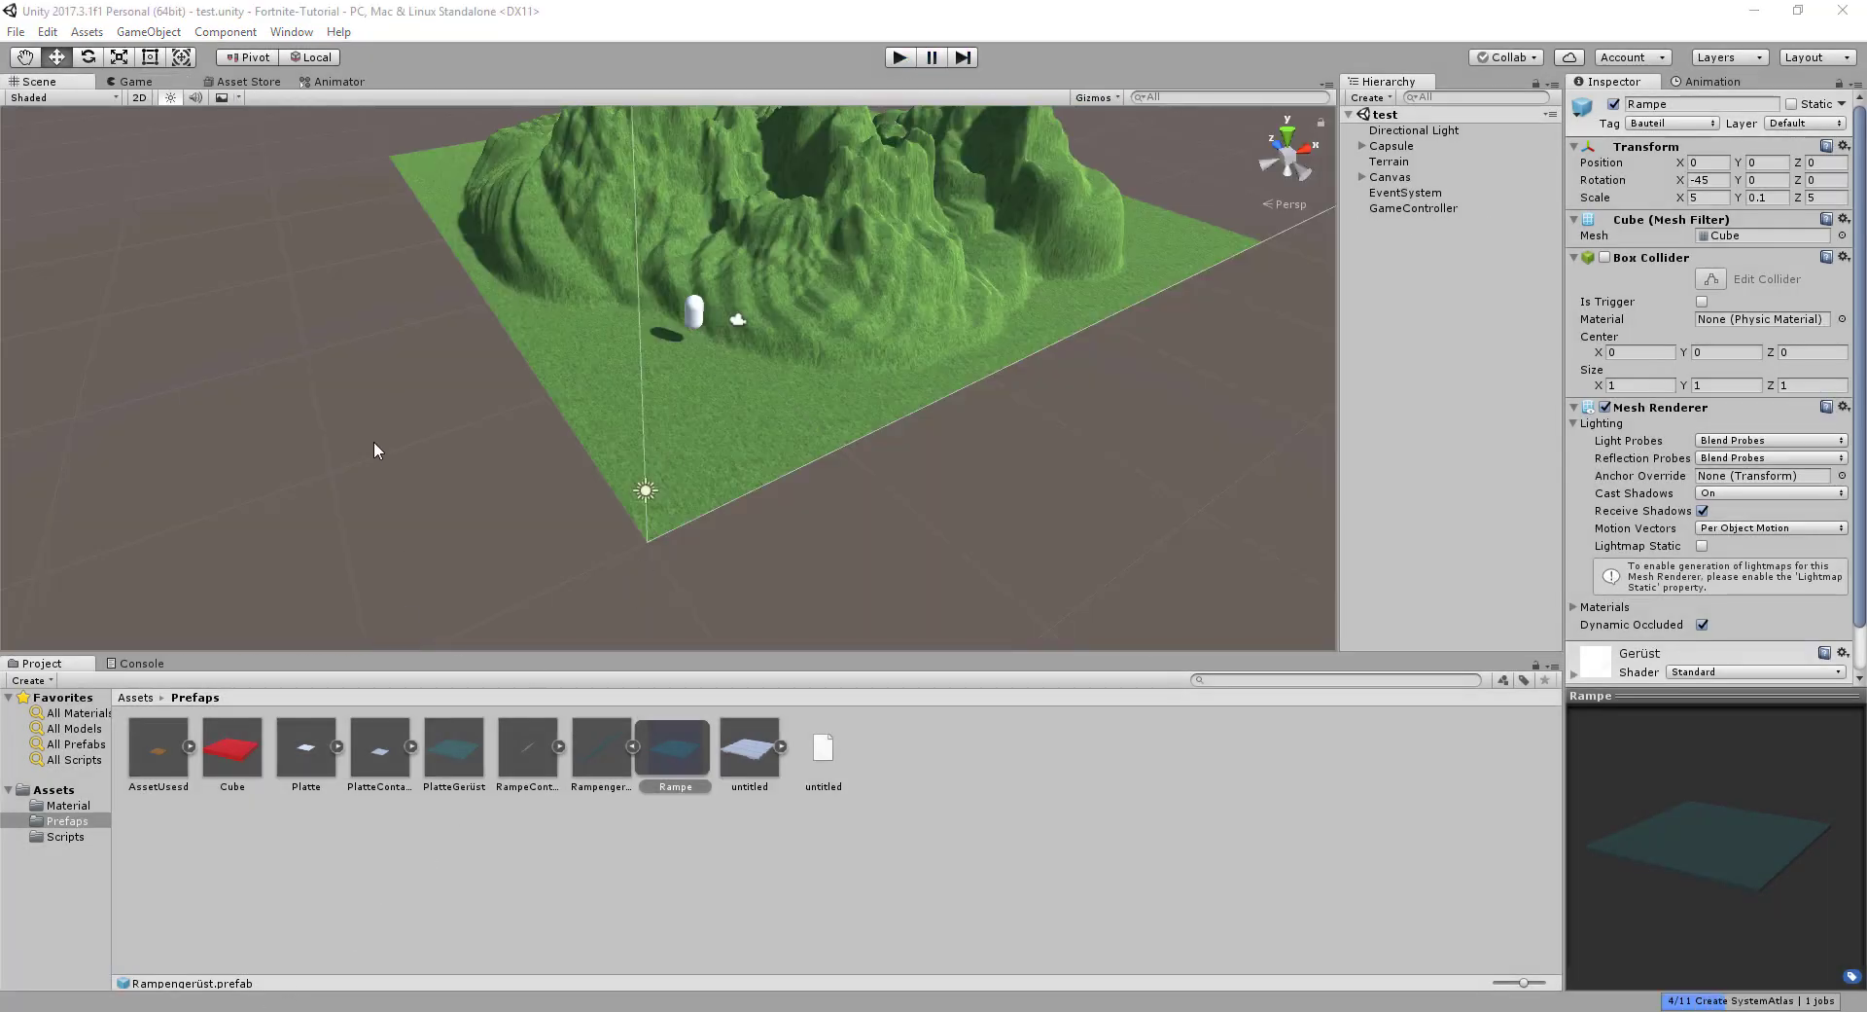
click(280, 1001)
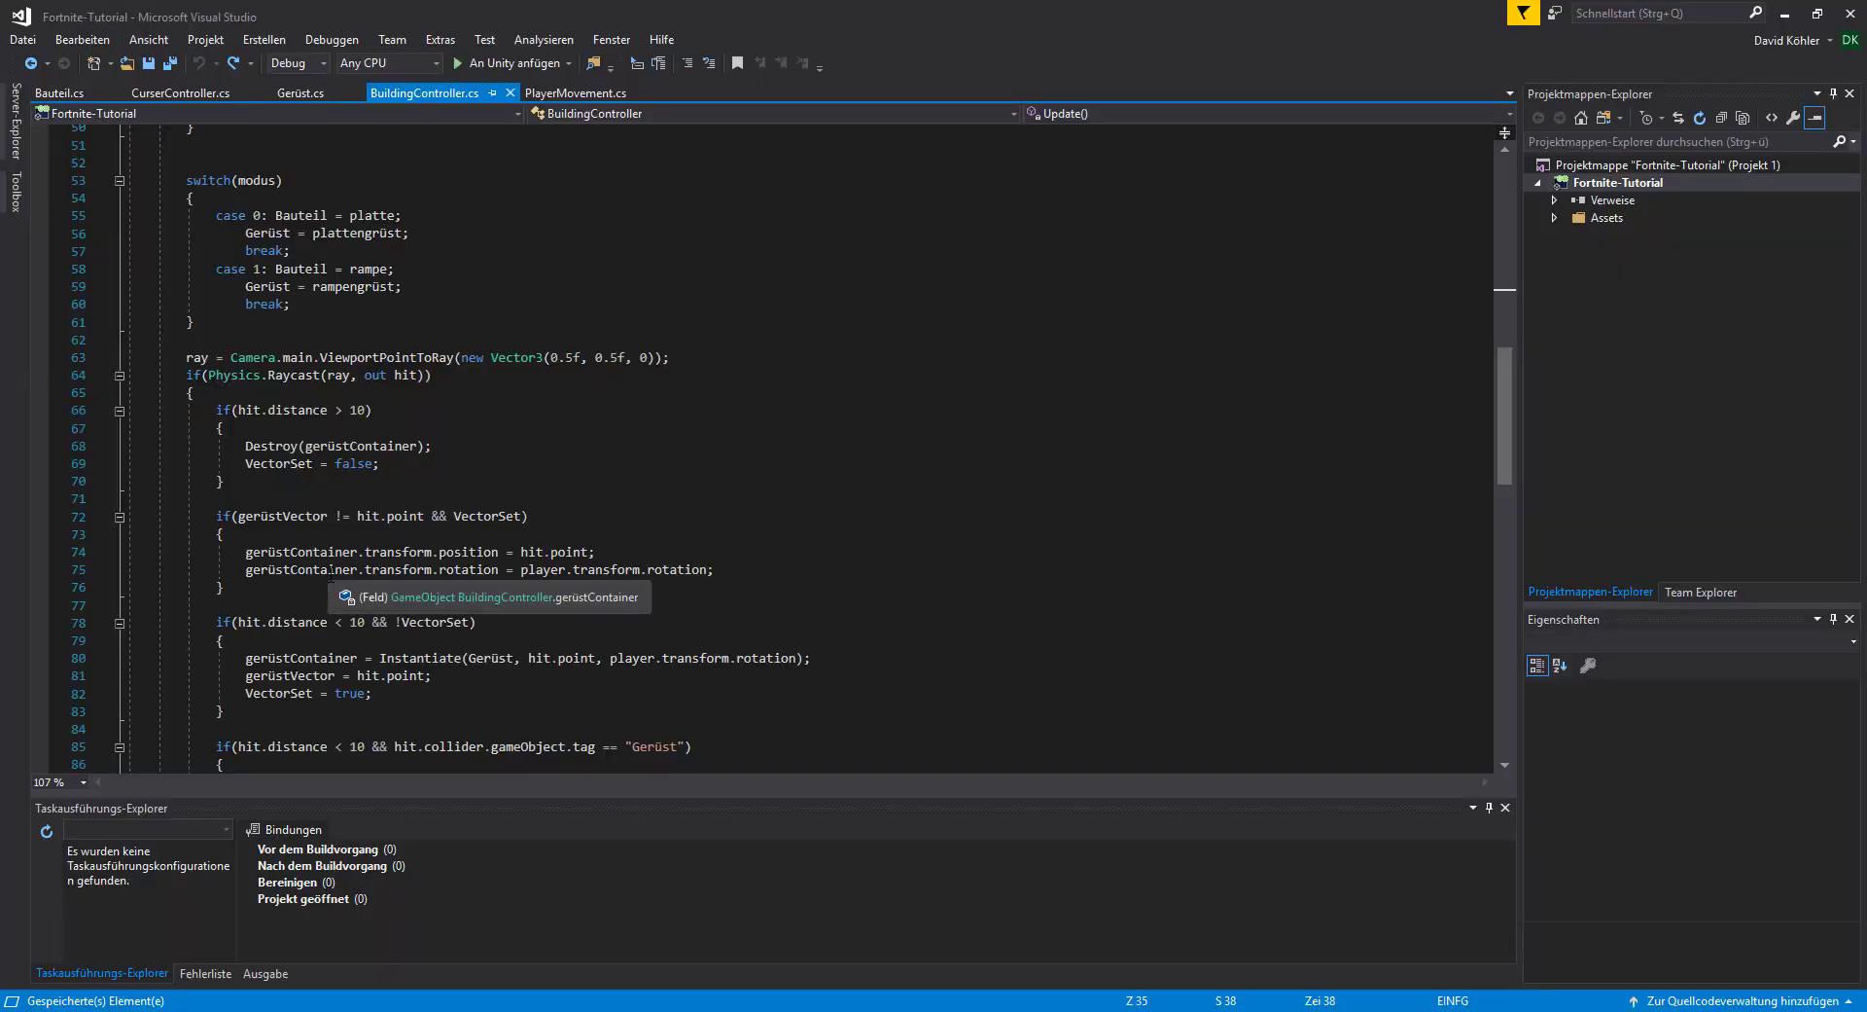
scroll(372, 620, up, 5)
scroll(372, 621, down, 2)
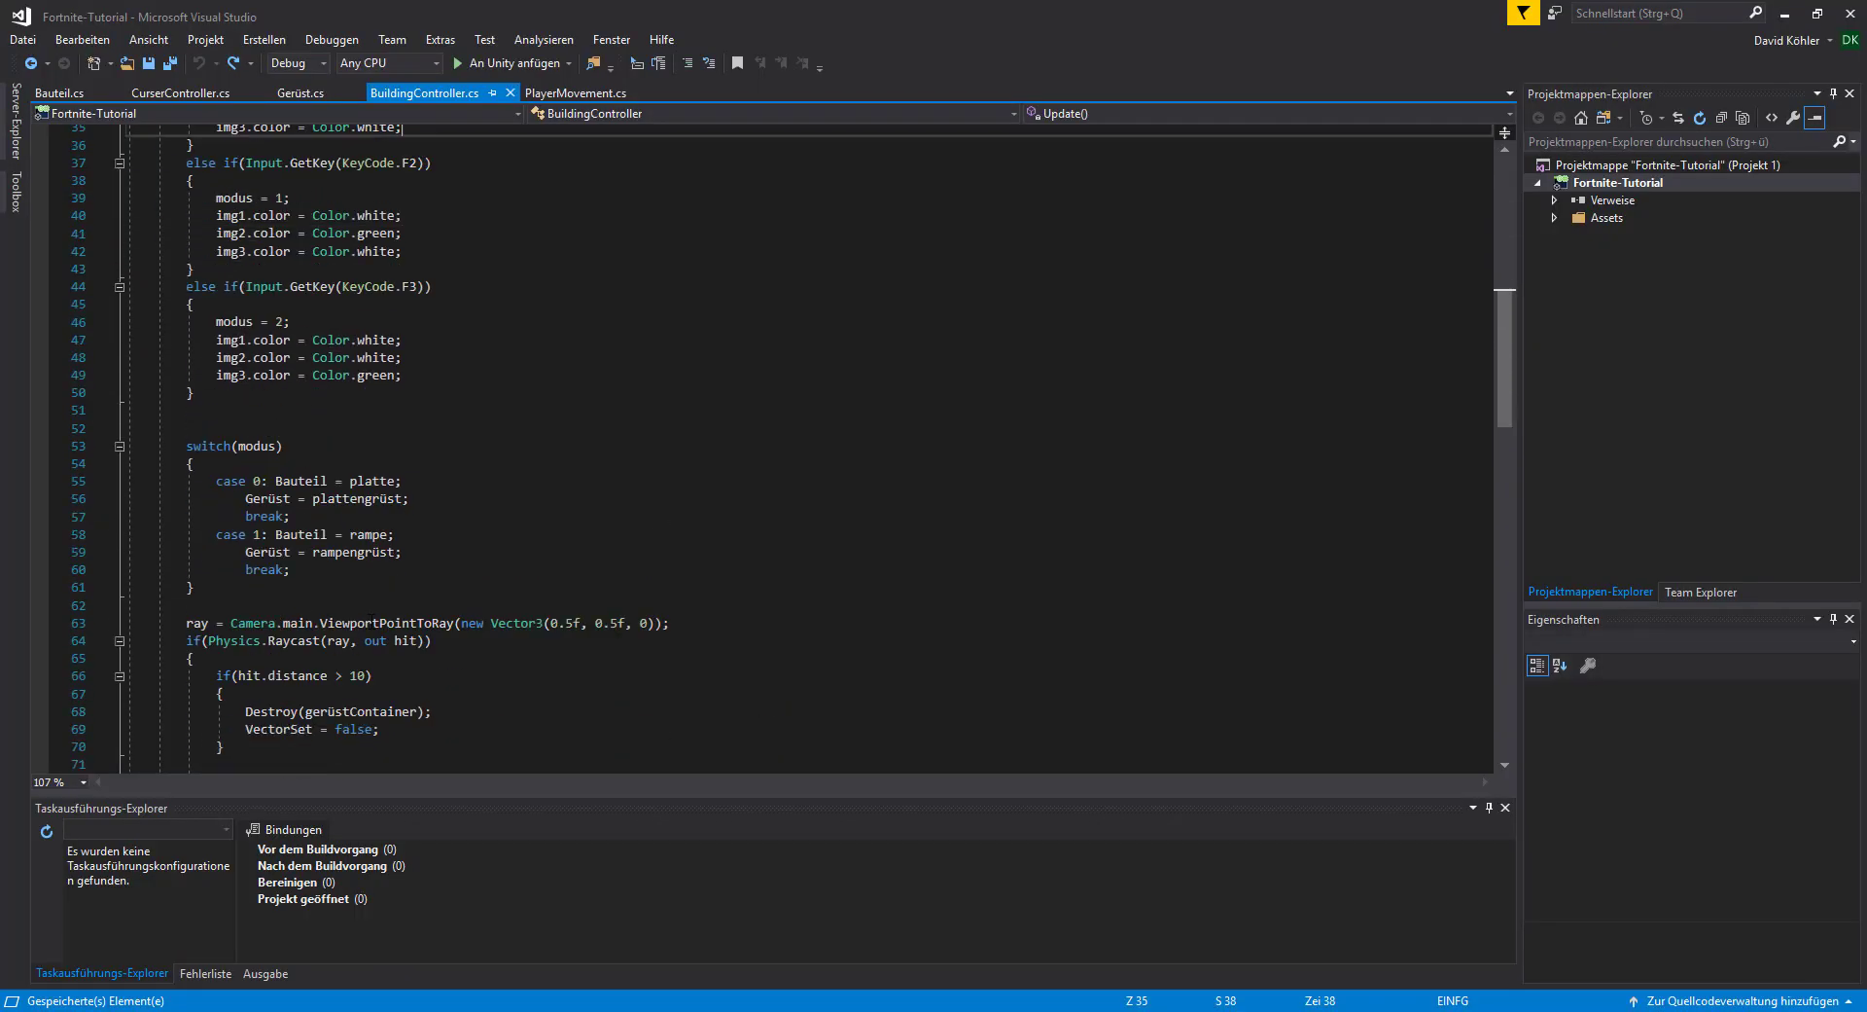
scroll(371, 621, down, 1)
scroll(352, 625, down, 2)
scroll(352, 626, up, 2)
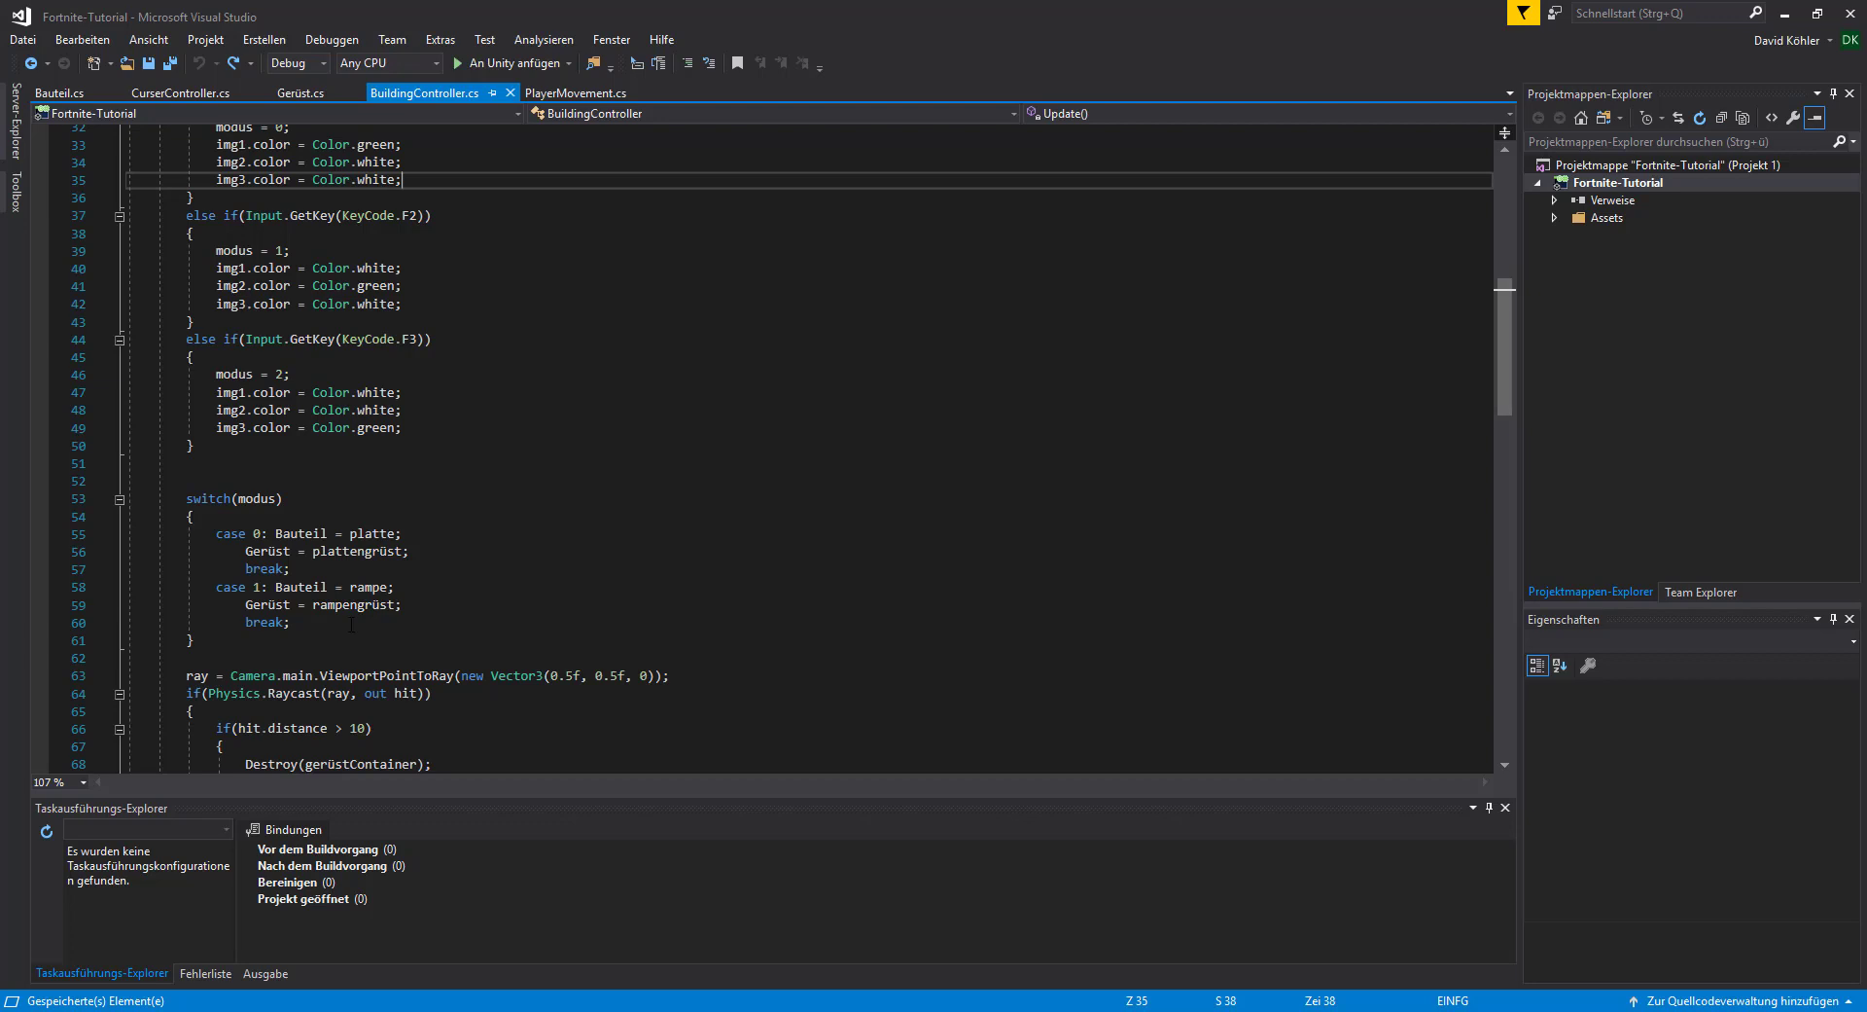
scroll(345, 627, up, 2)
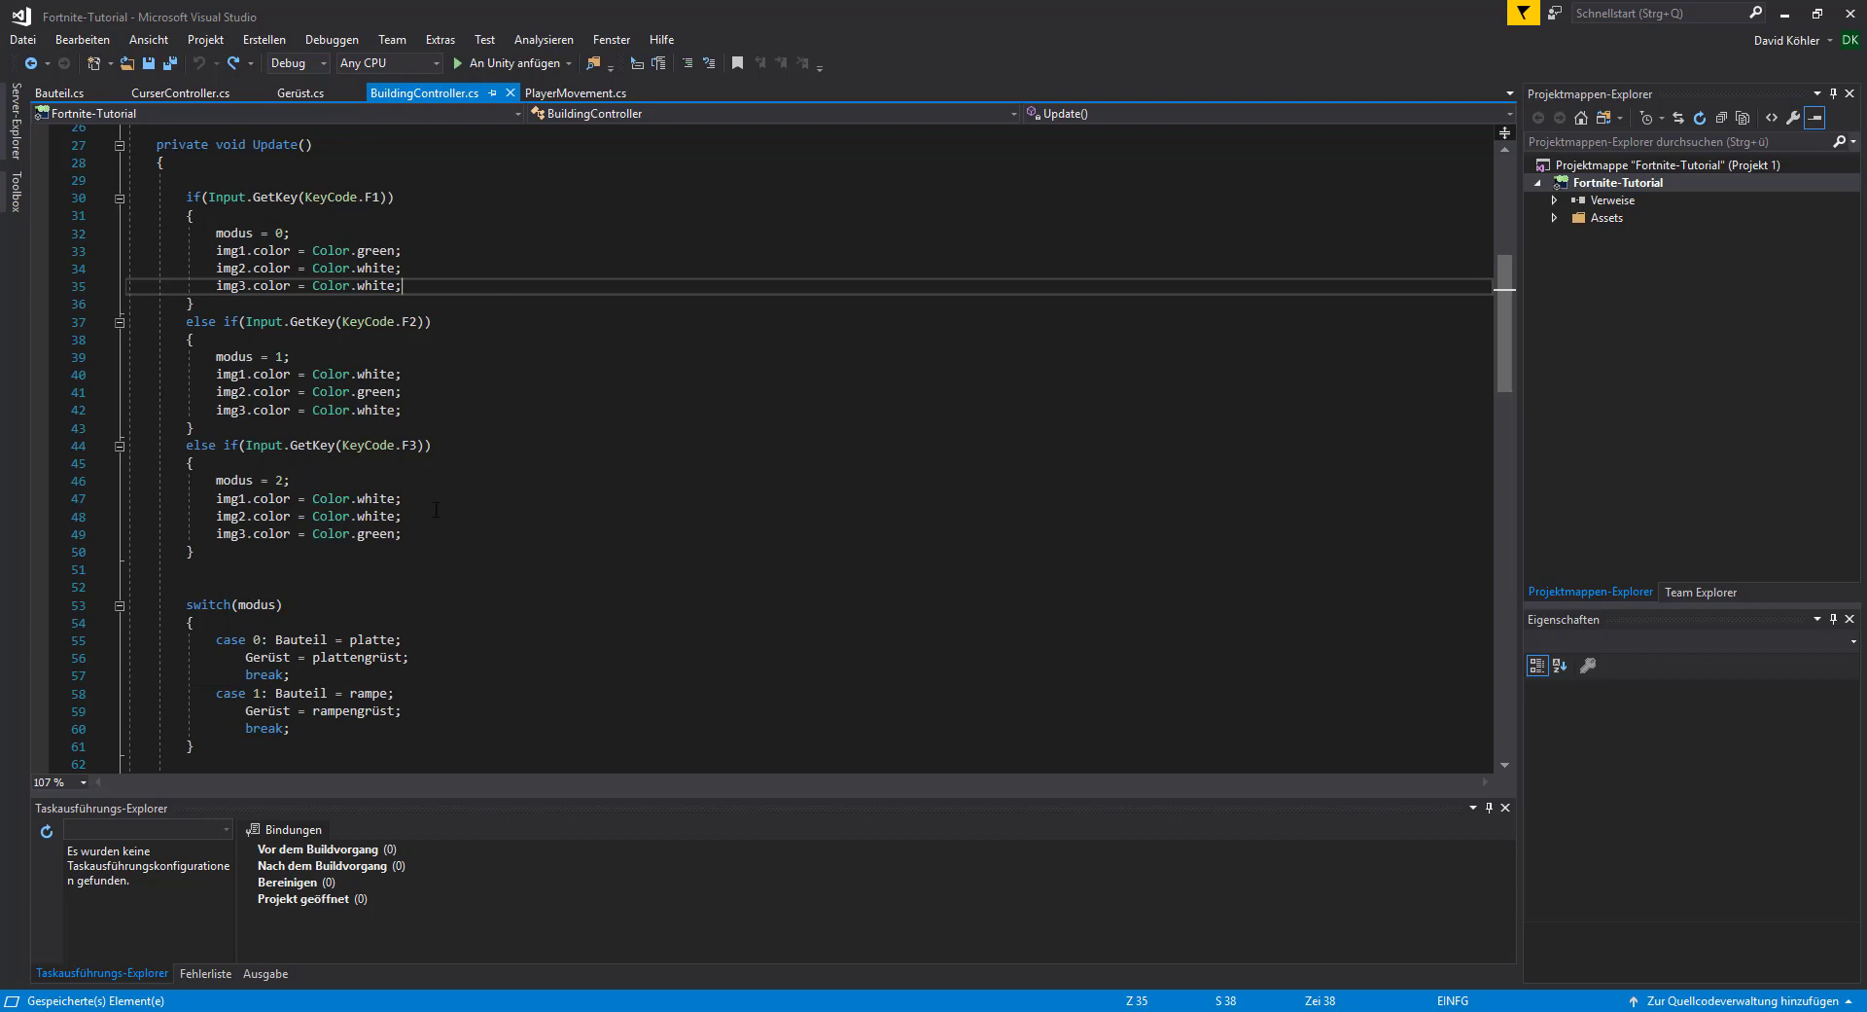
scroll(436, 510, down, 2)
scroll(436, 510, down, 1)
scroll(435, 507, down, 2)
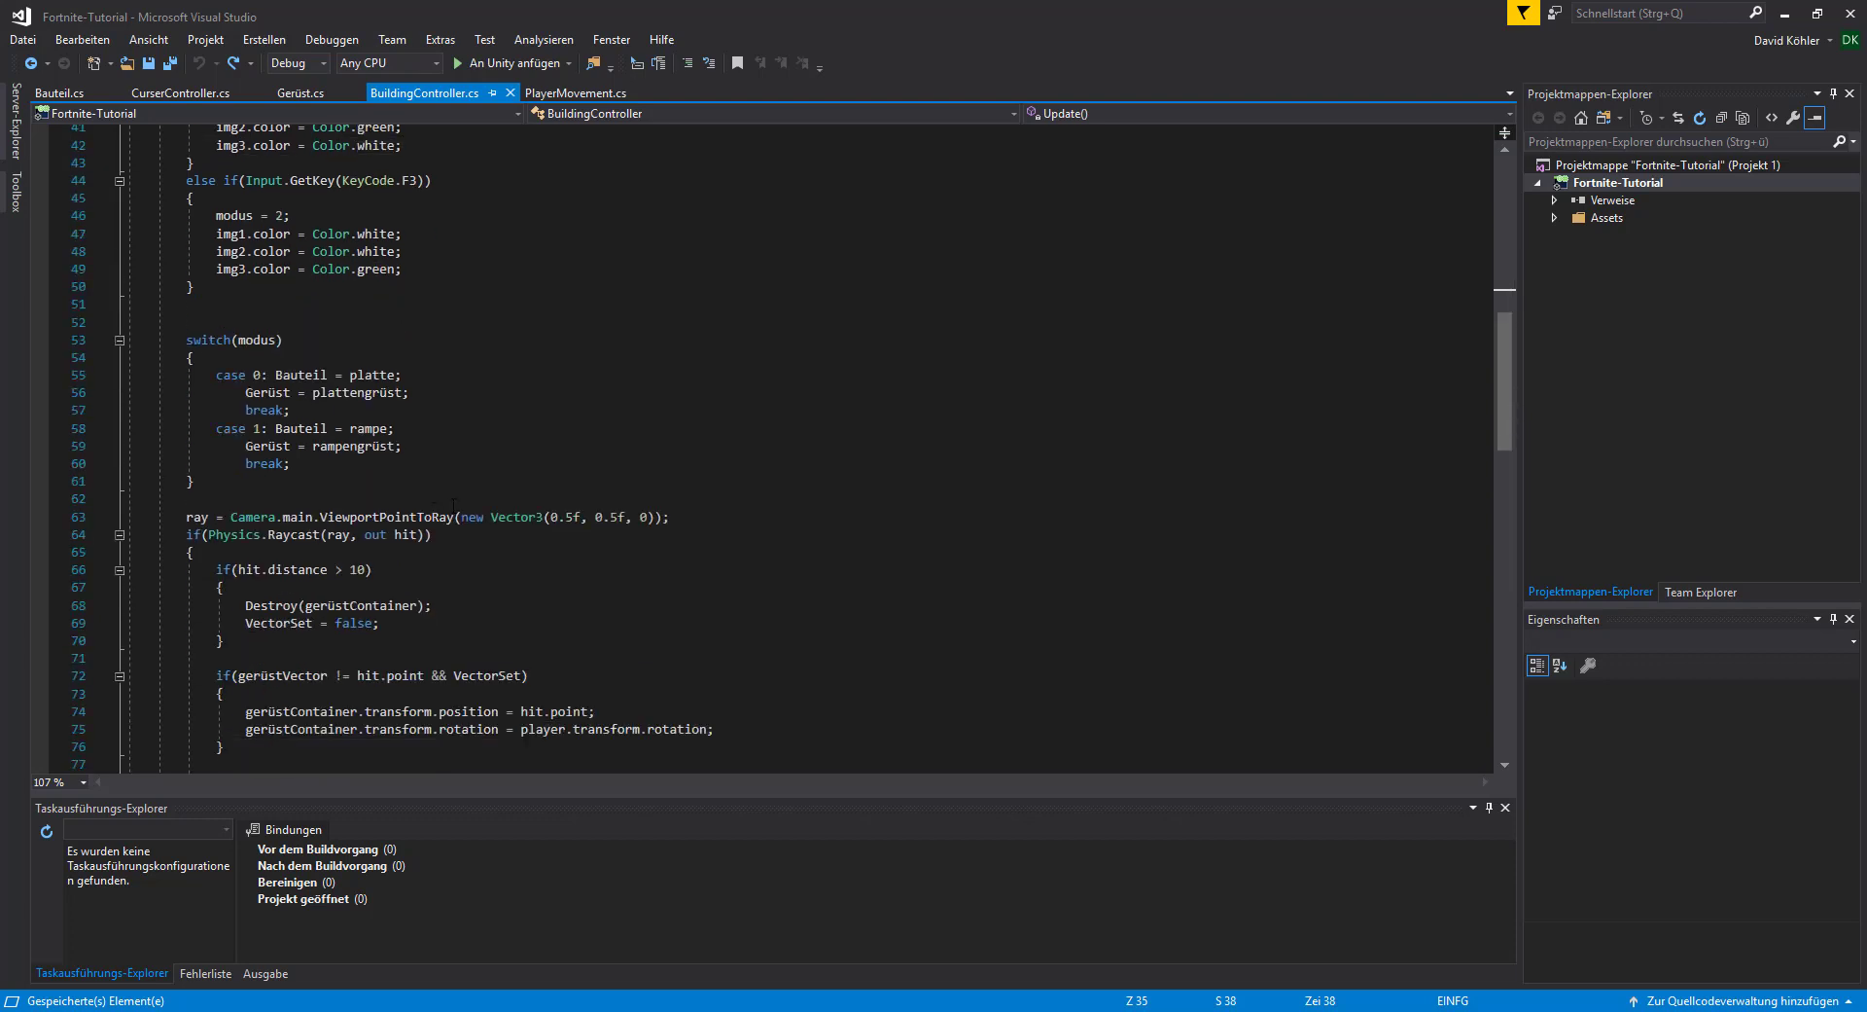
scroll(453, 502, up, 4)
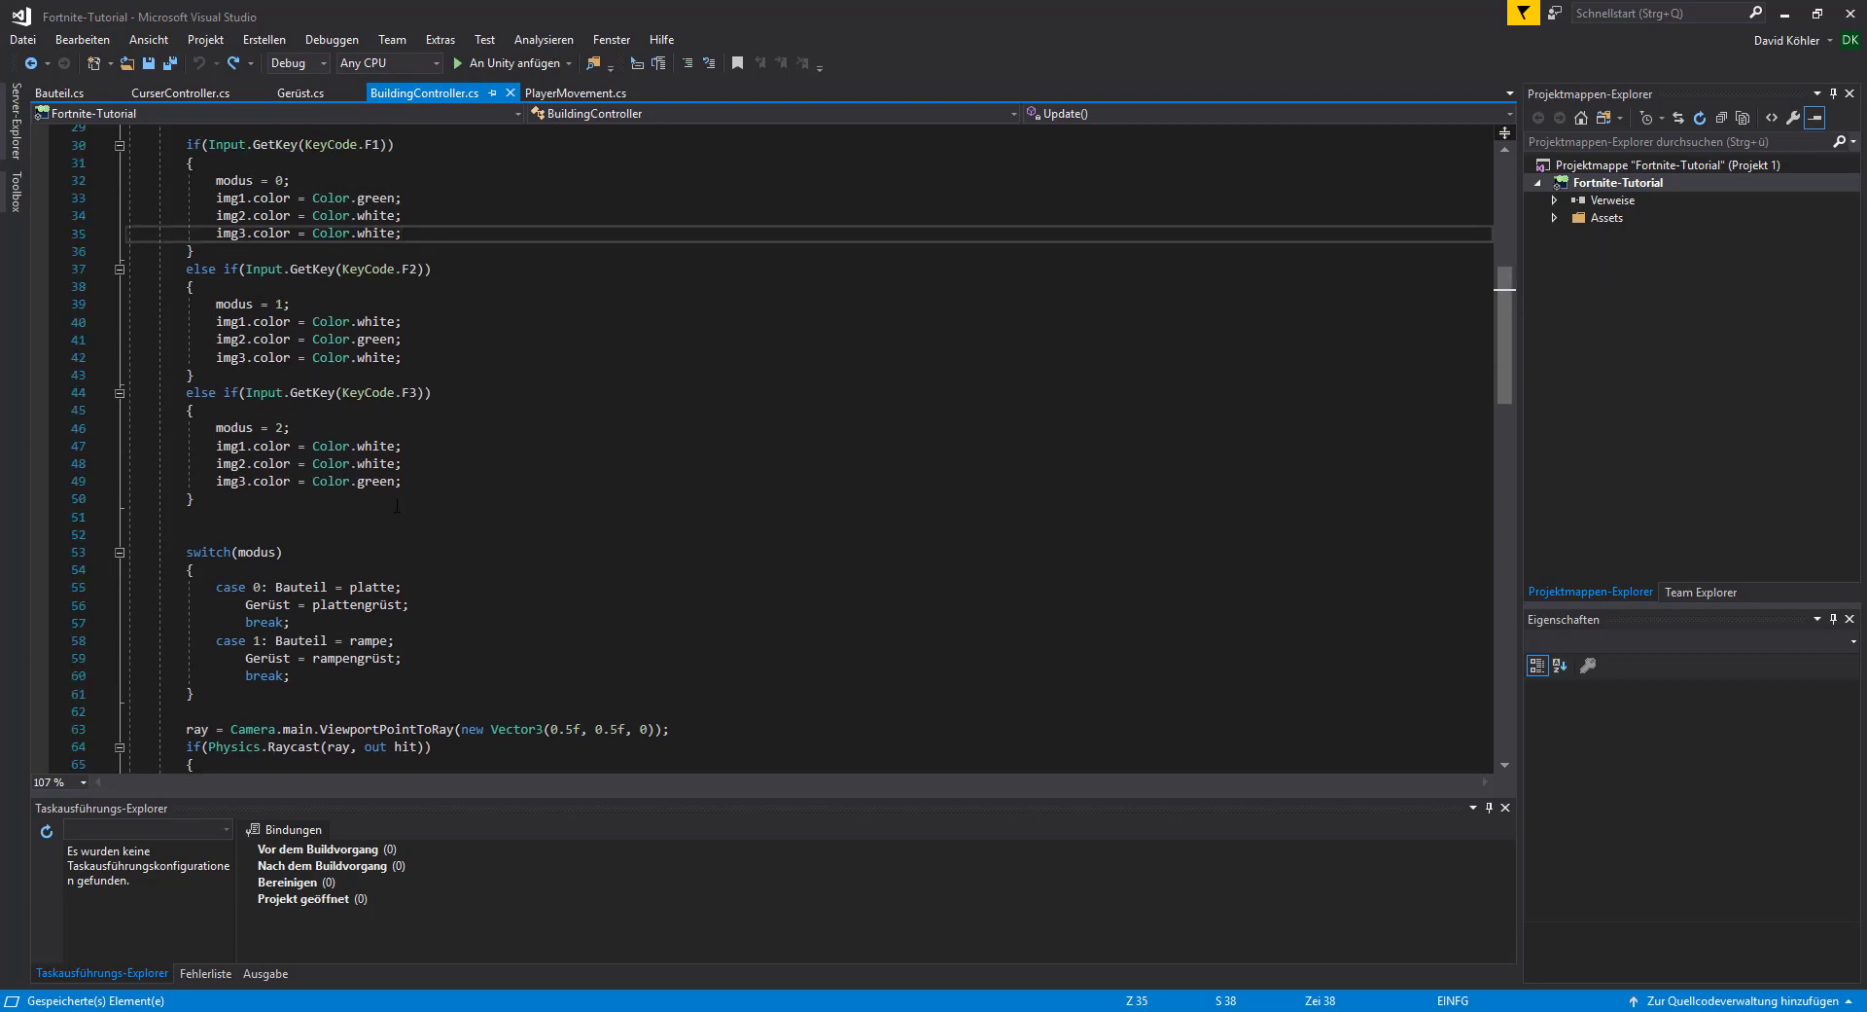
mouse_move(303, 610)
drag(178, 544, 352, 694)
click(352, 695)
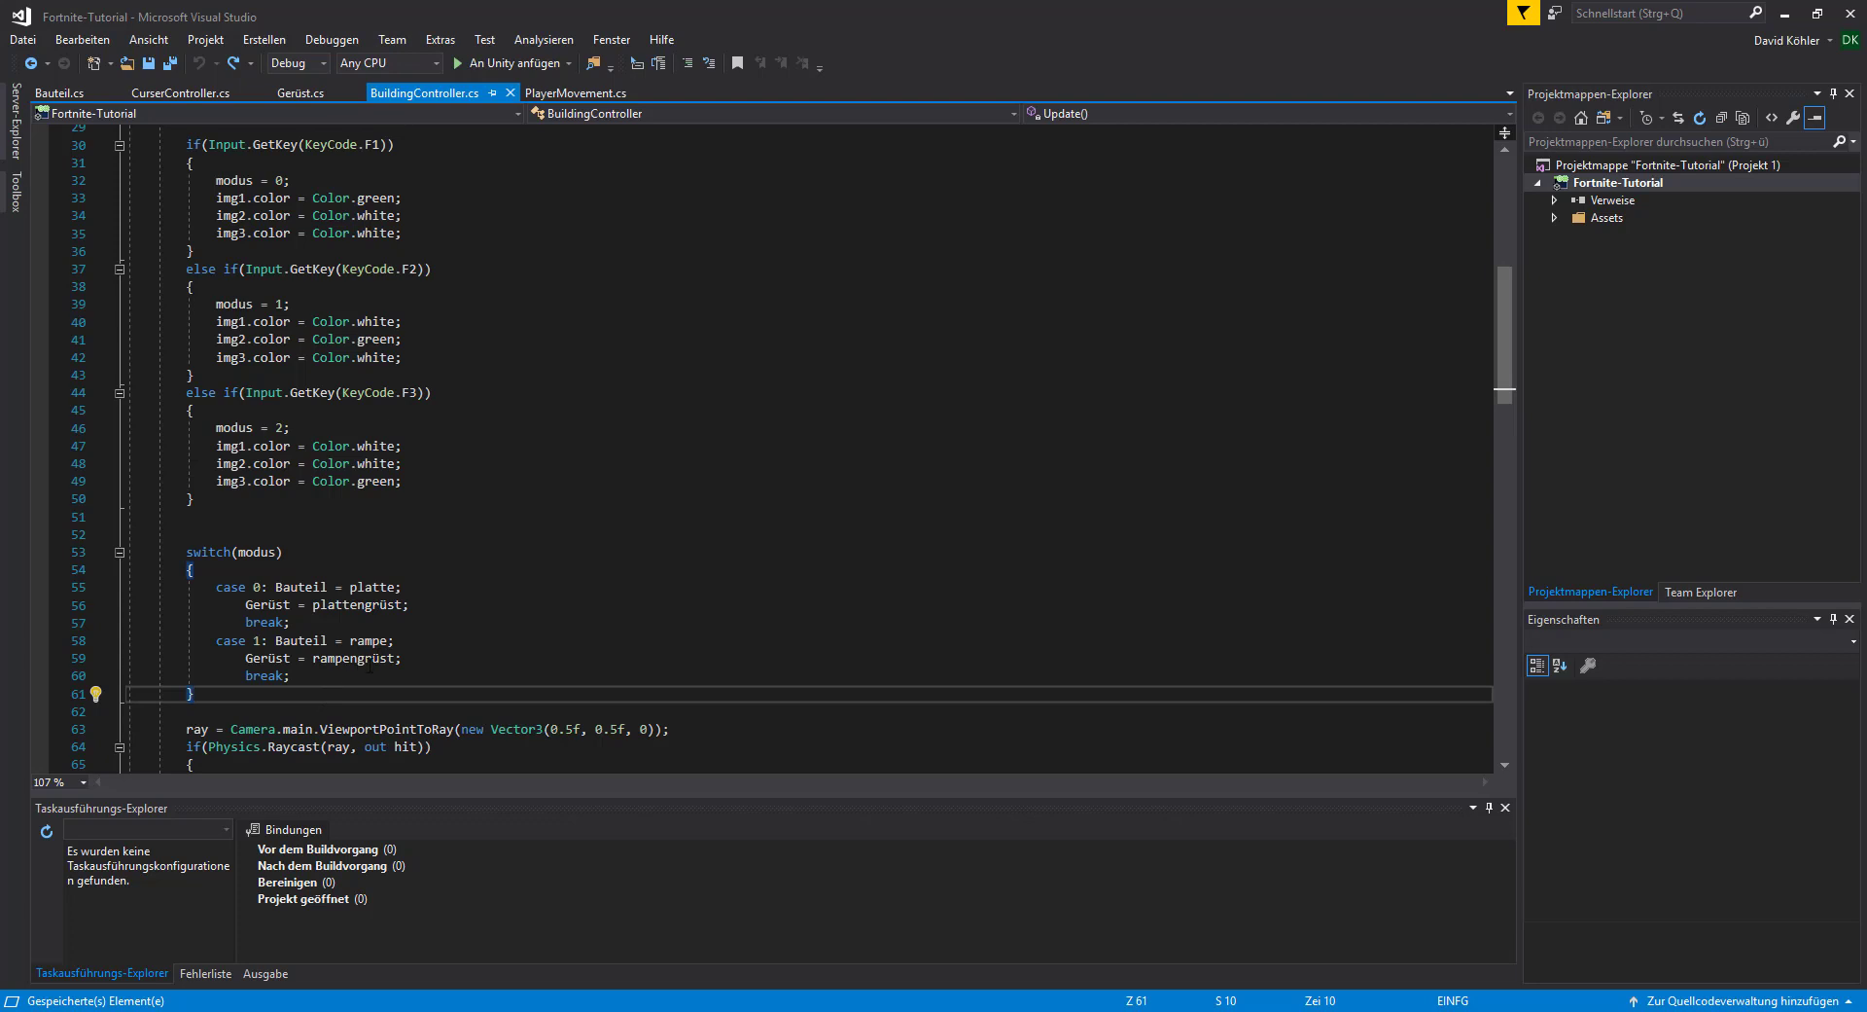
drag(412, 604, 275, 587)
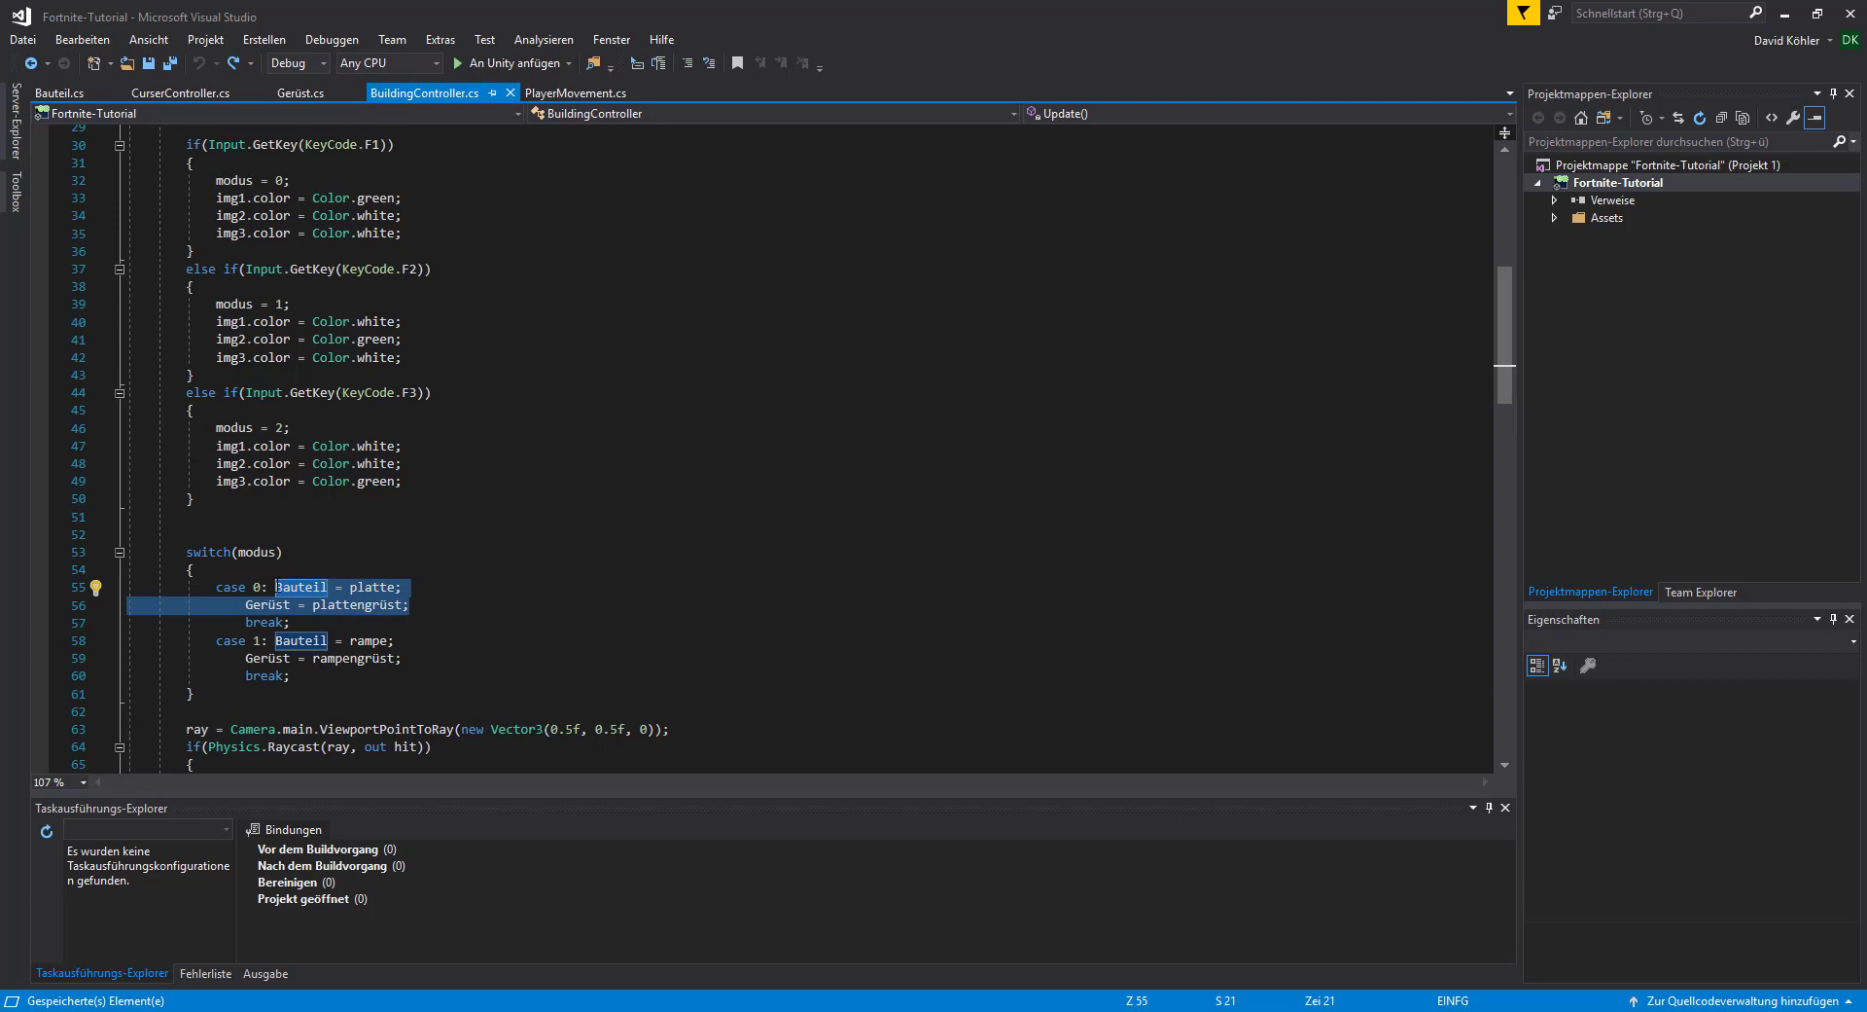
- Paste the Bauteil and Gerüst plate assignments into the F1 branch
scroll(428, 592, up, 3)
key(ctrl+c)
click(414, 393)
key(Return)
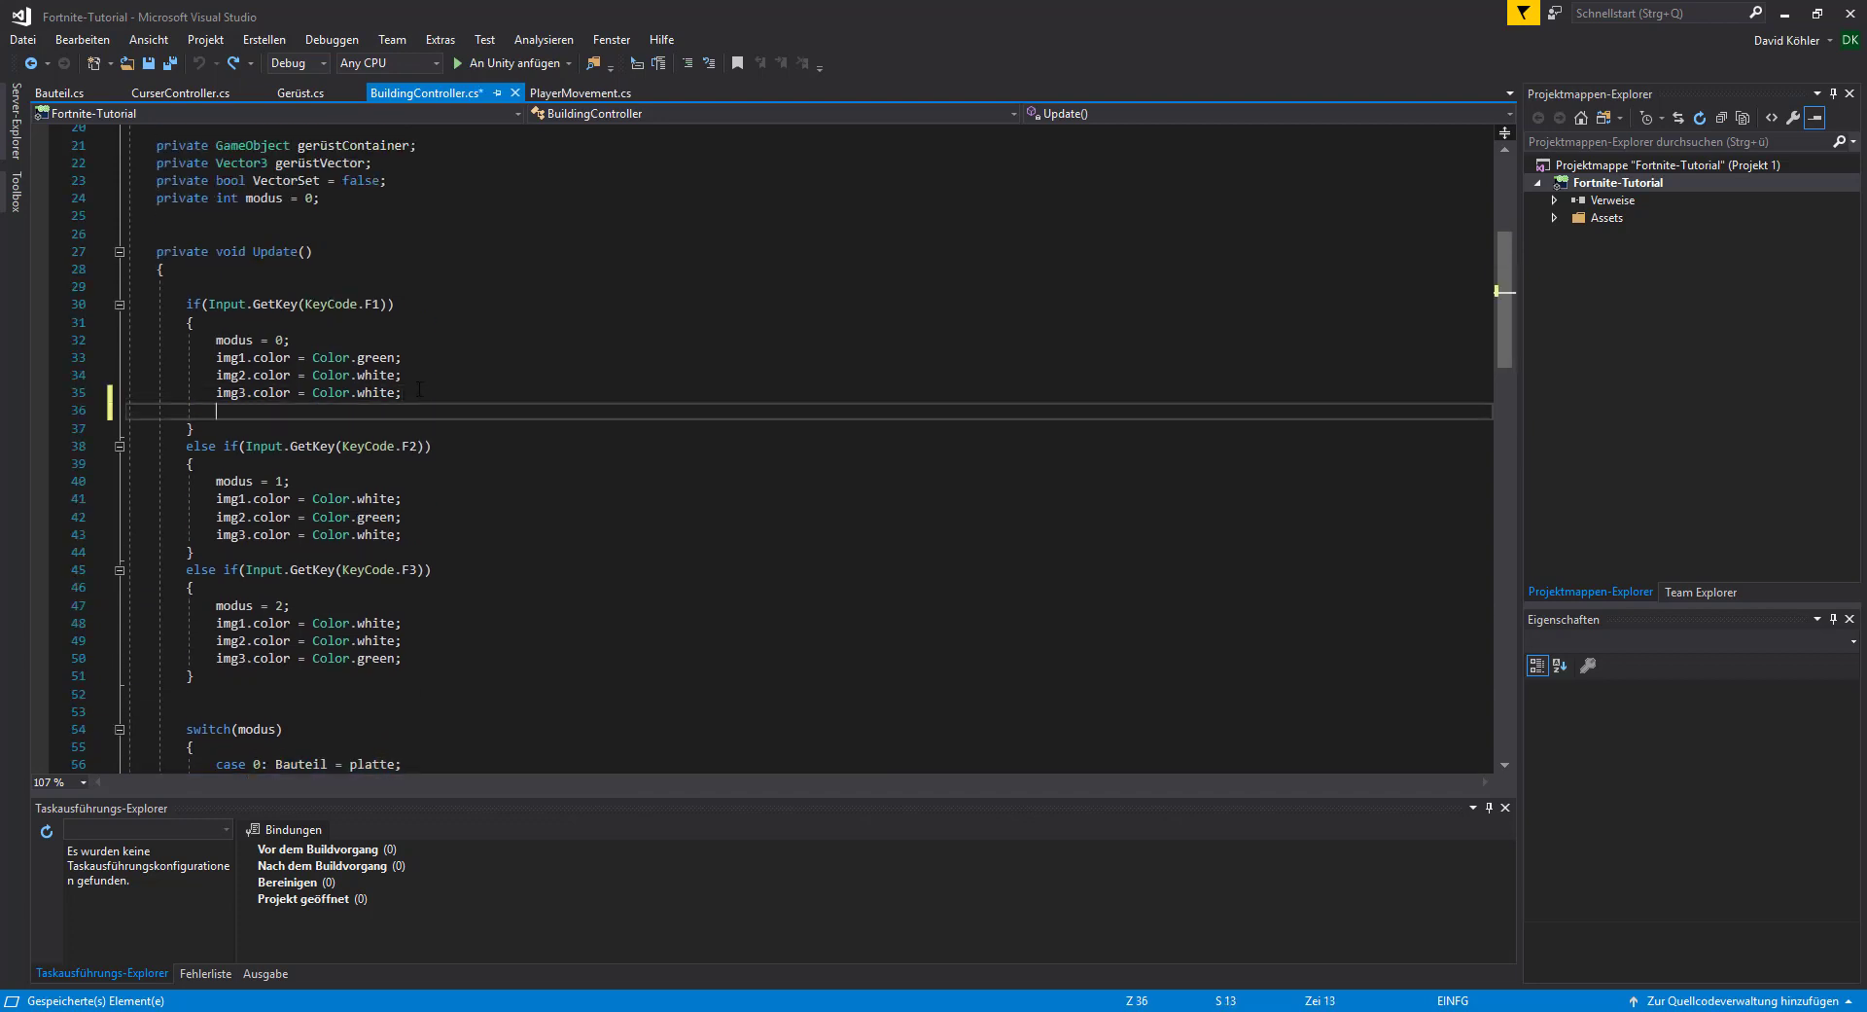
key(ctrl+v)
- Copy the ramp assignments from case 1 into the F2 branch
scroll(385, 434, down, 5)
drag(402, 586, 281, 572)
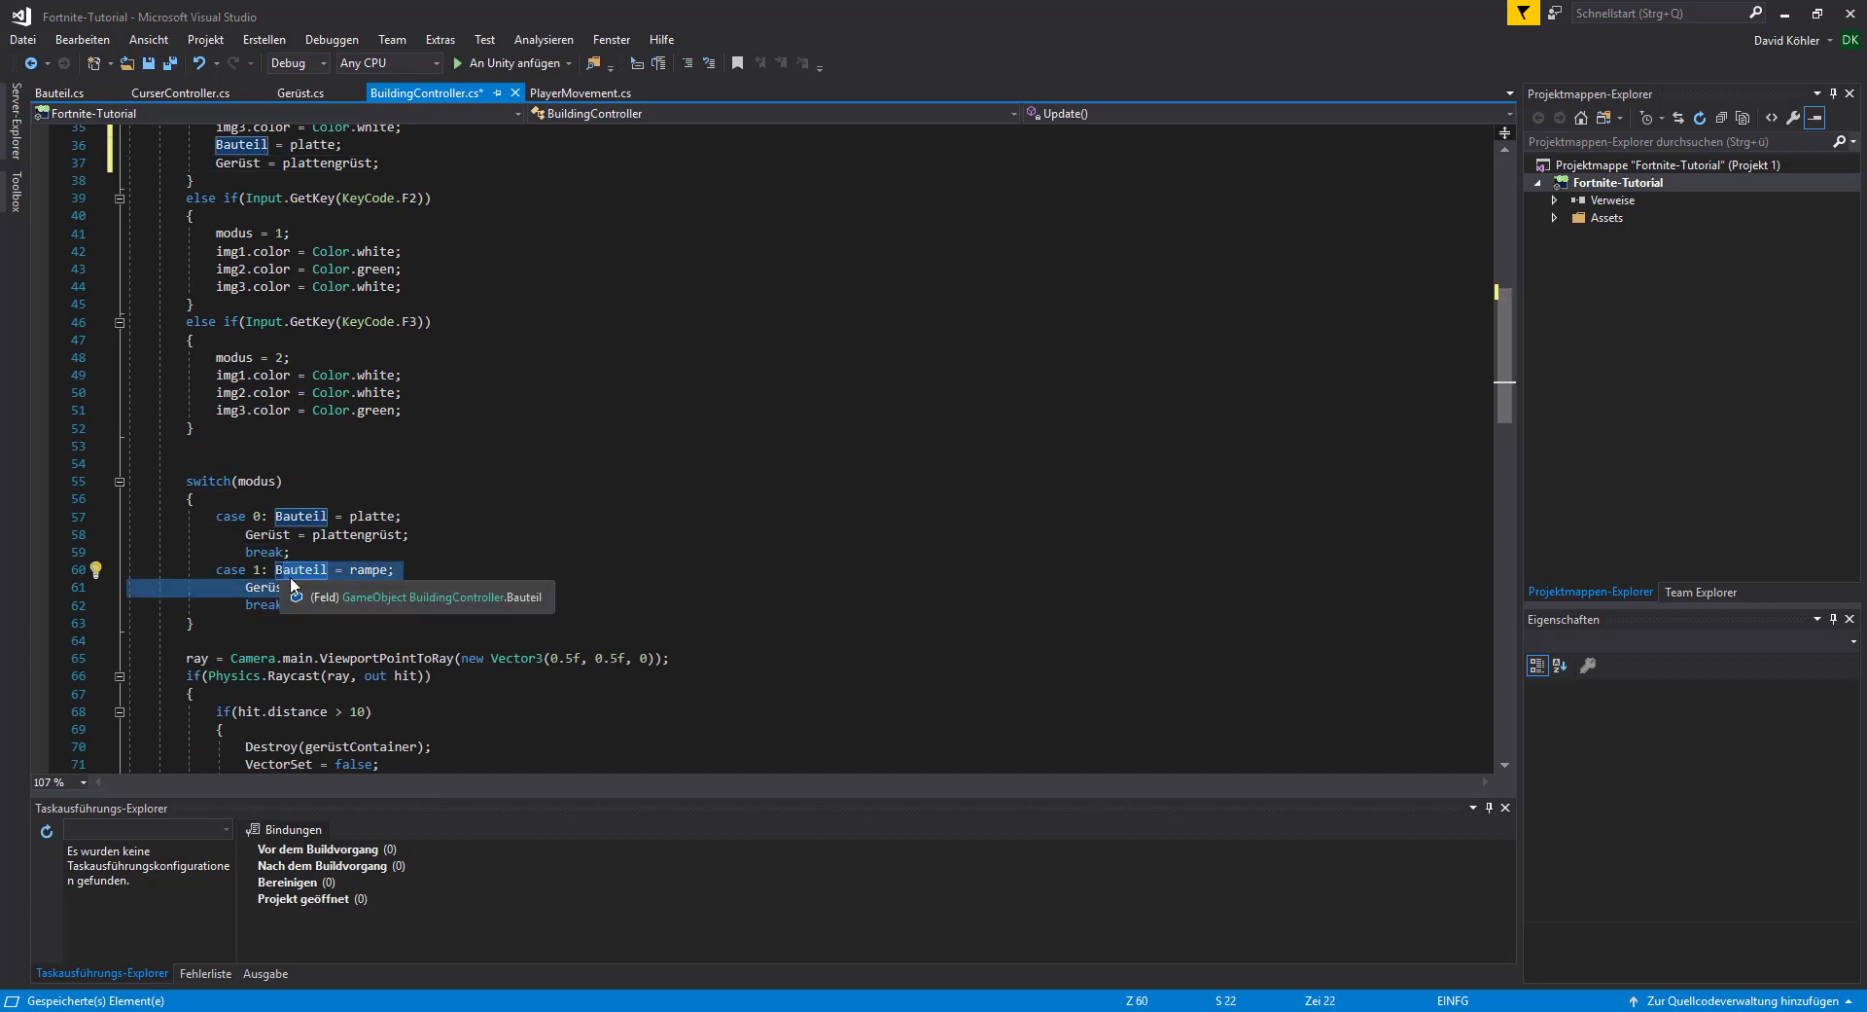
click(394, 586)
drag(394, 586, 276, 571)
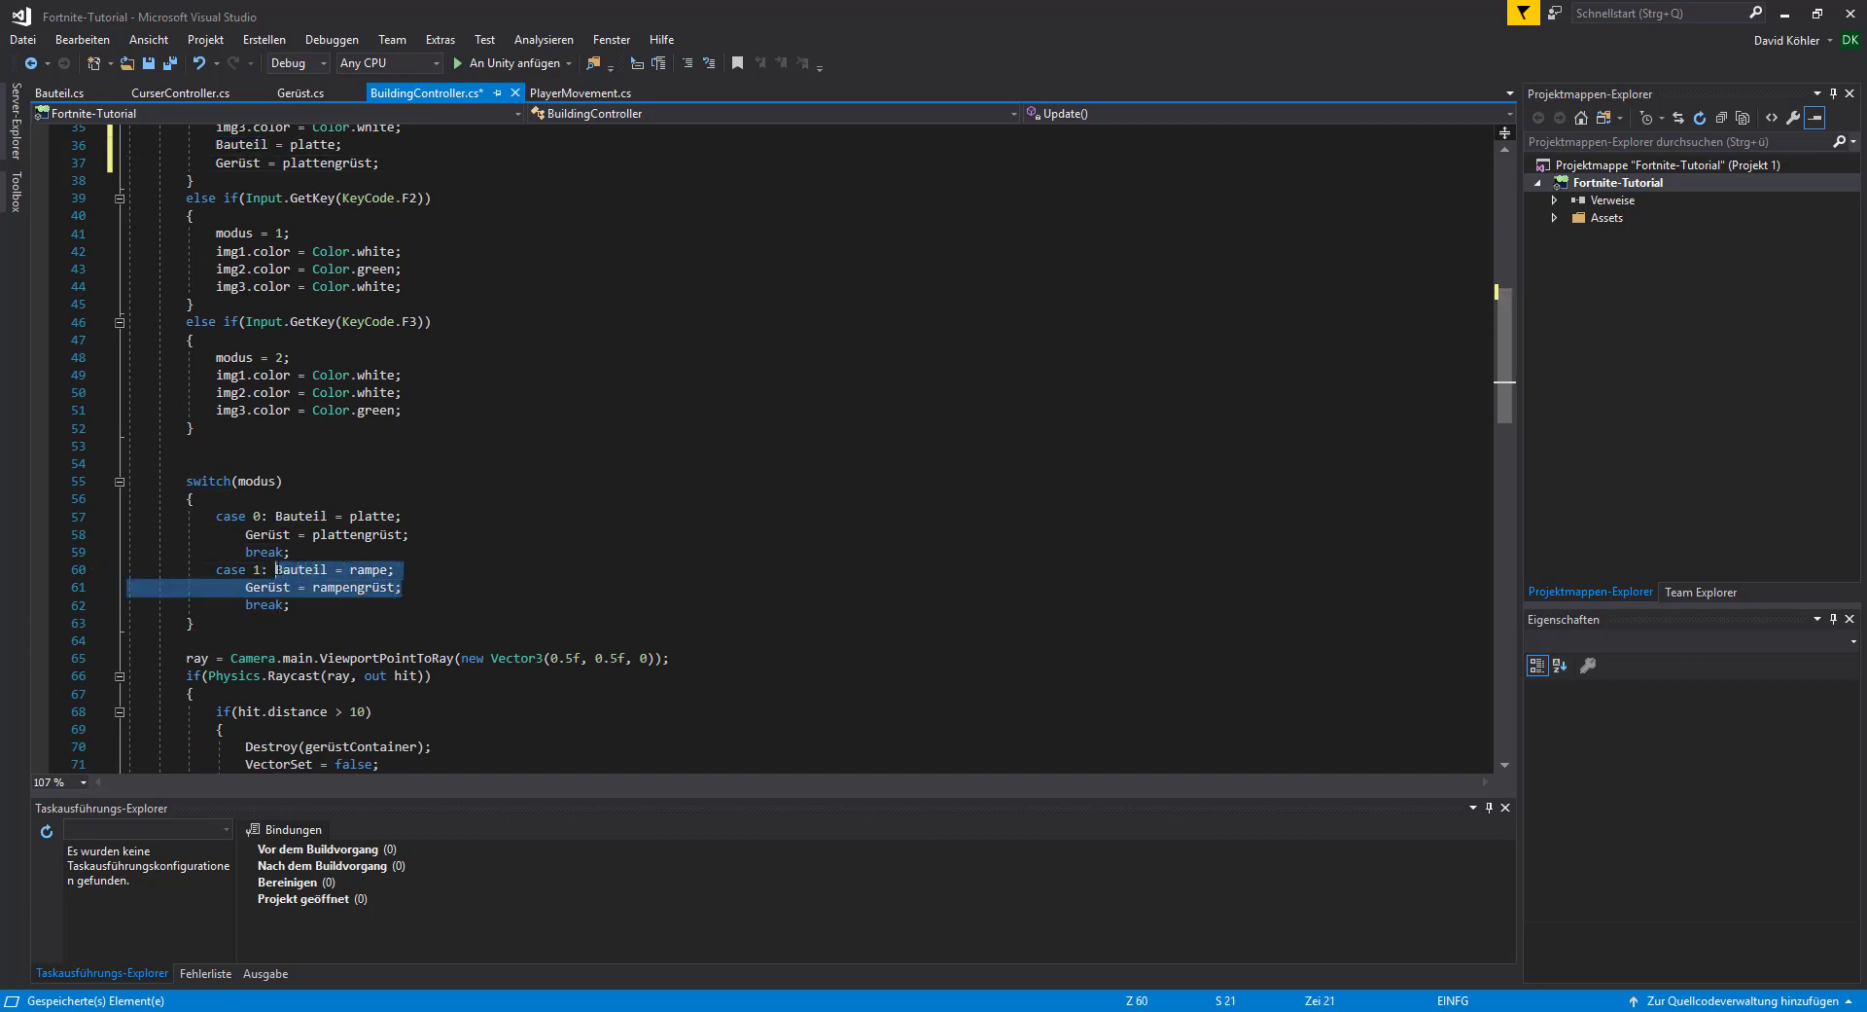
click(403, 286)
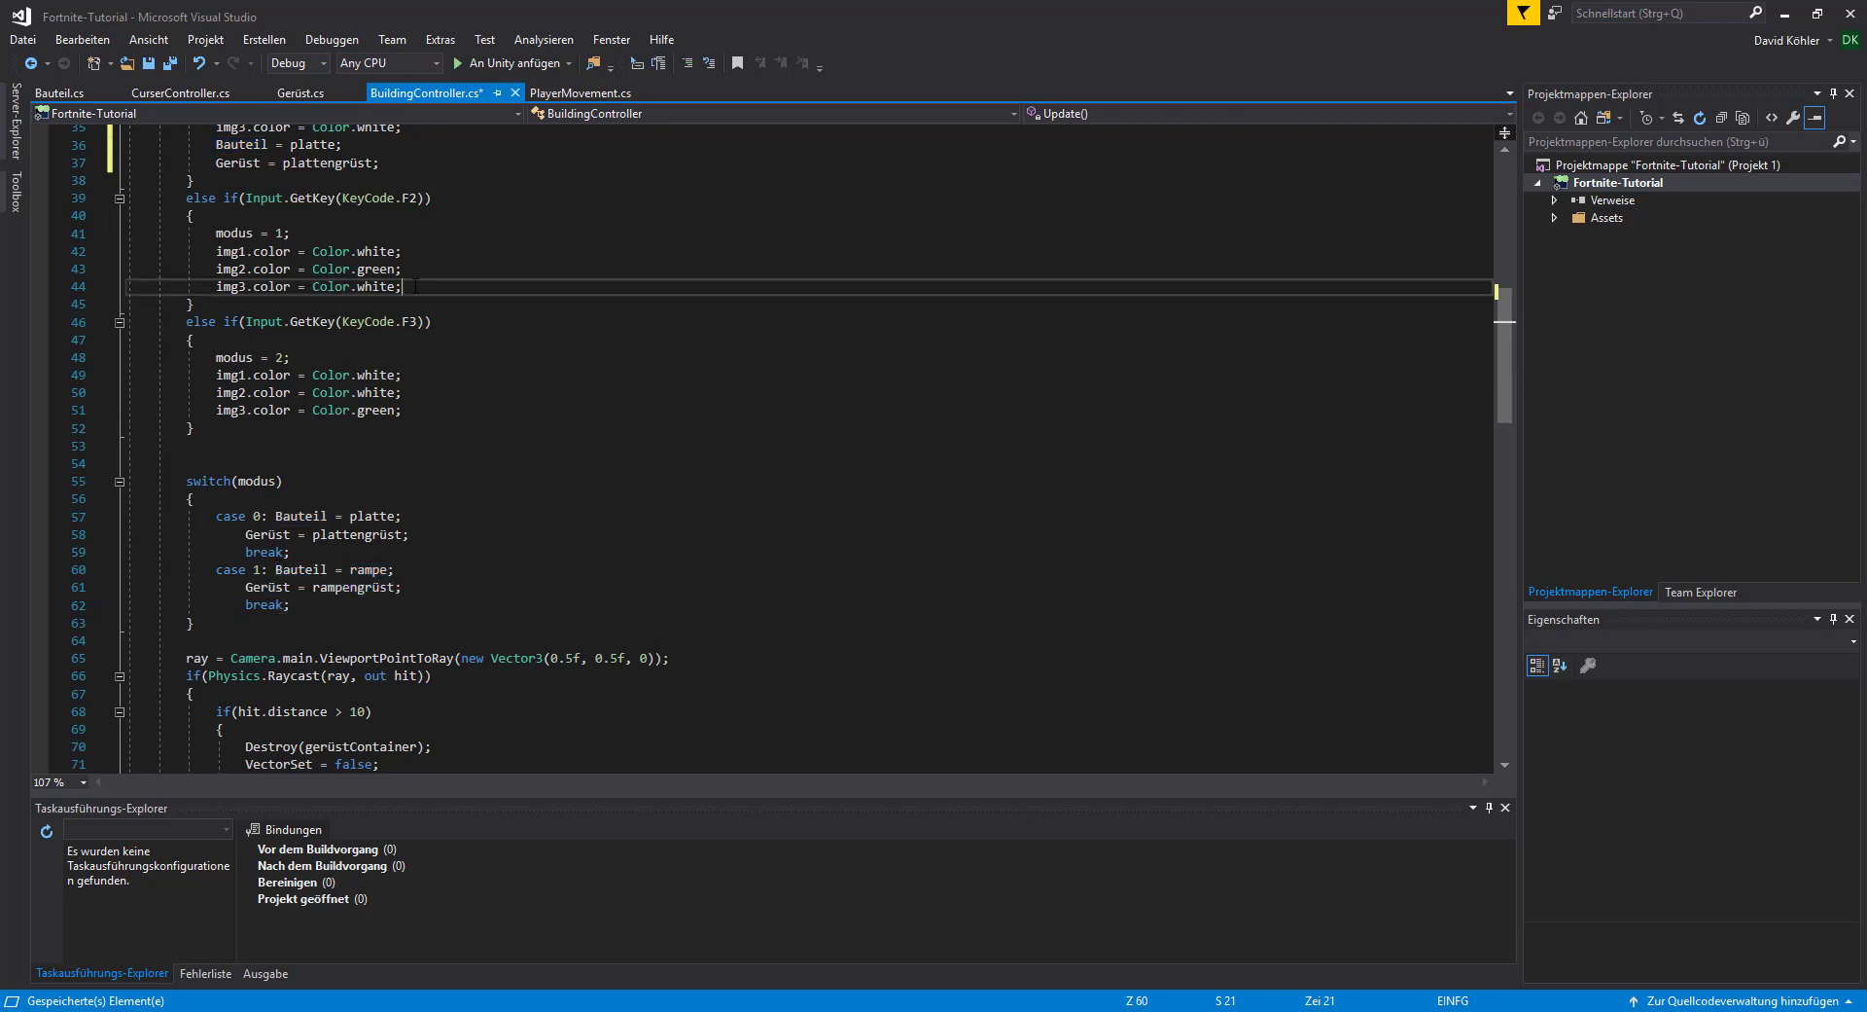
text(#)
key(BackSpace)
key(Return)
key(ctrl+v)
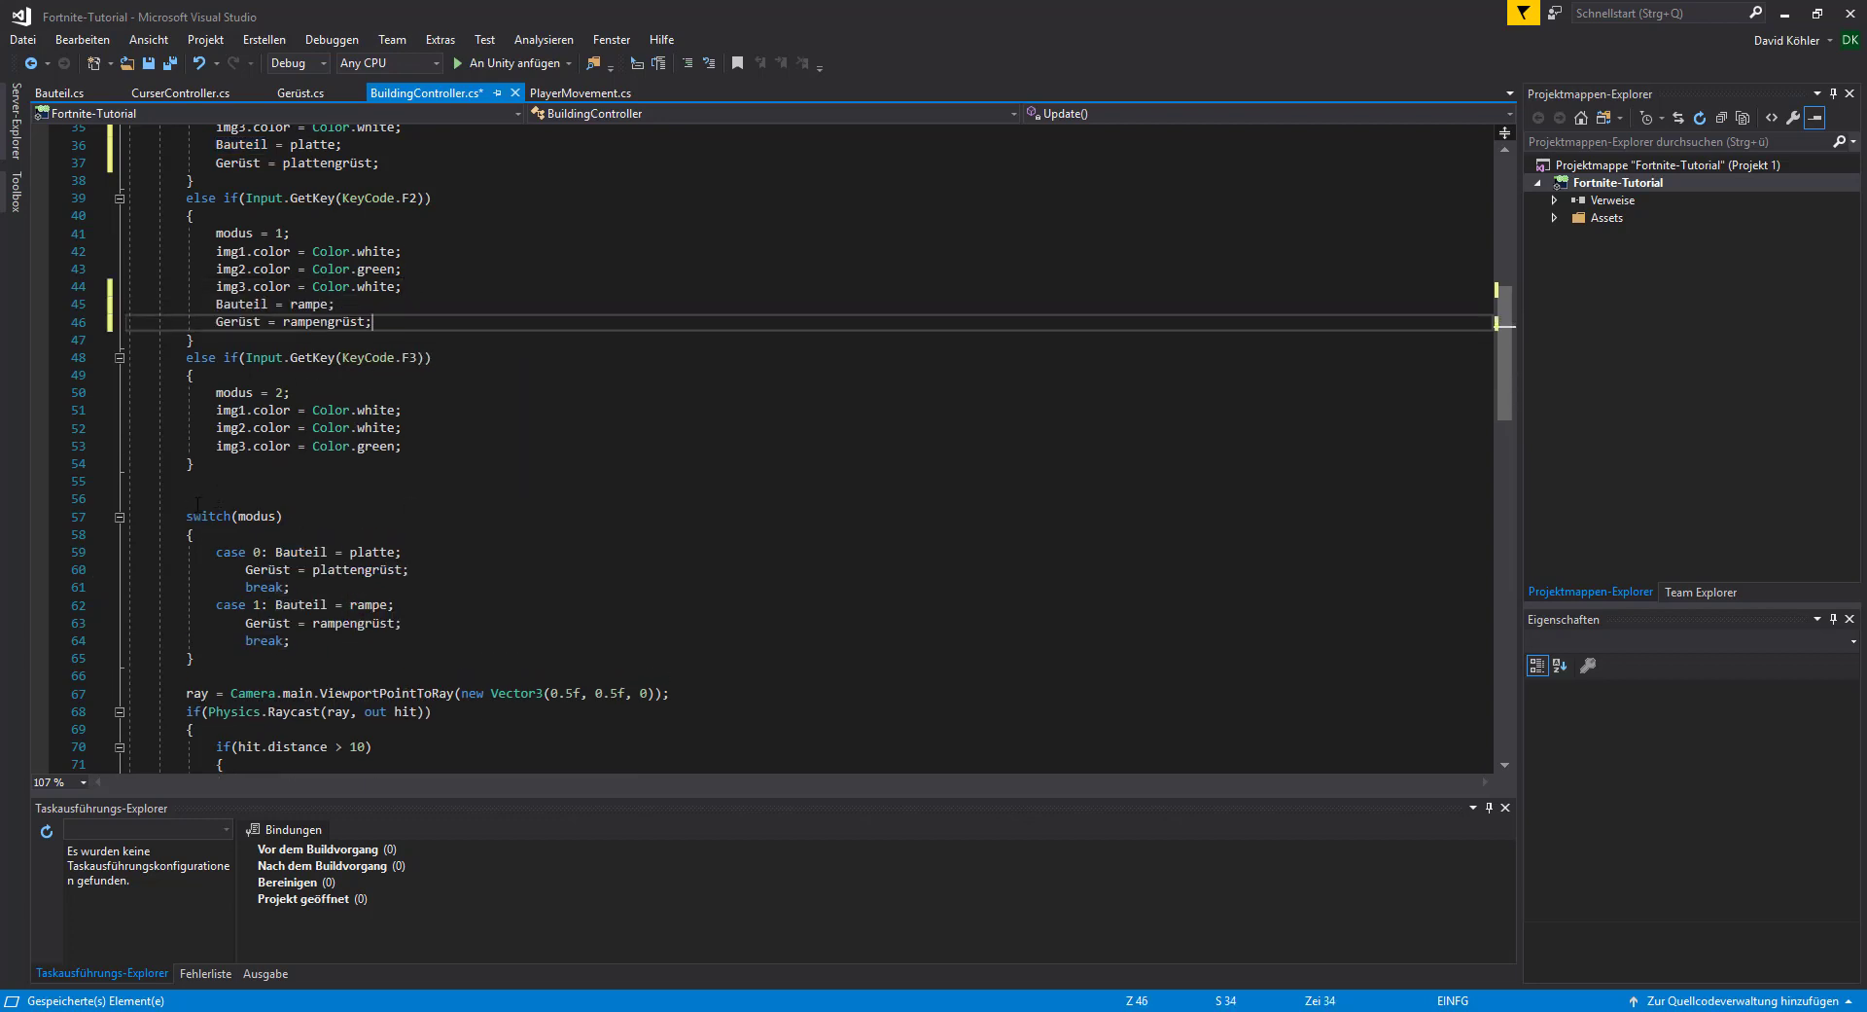
- Delete the now-redundant switch(modus) block and the empty lines above the ray line
drag(186, 516, 195, 658)
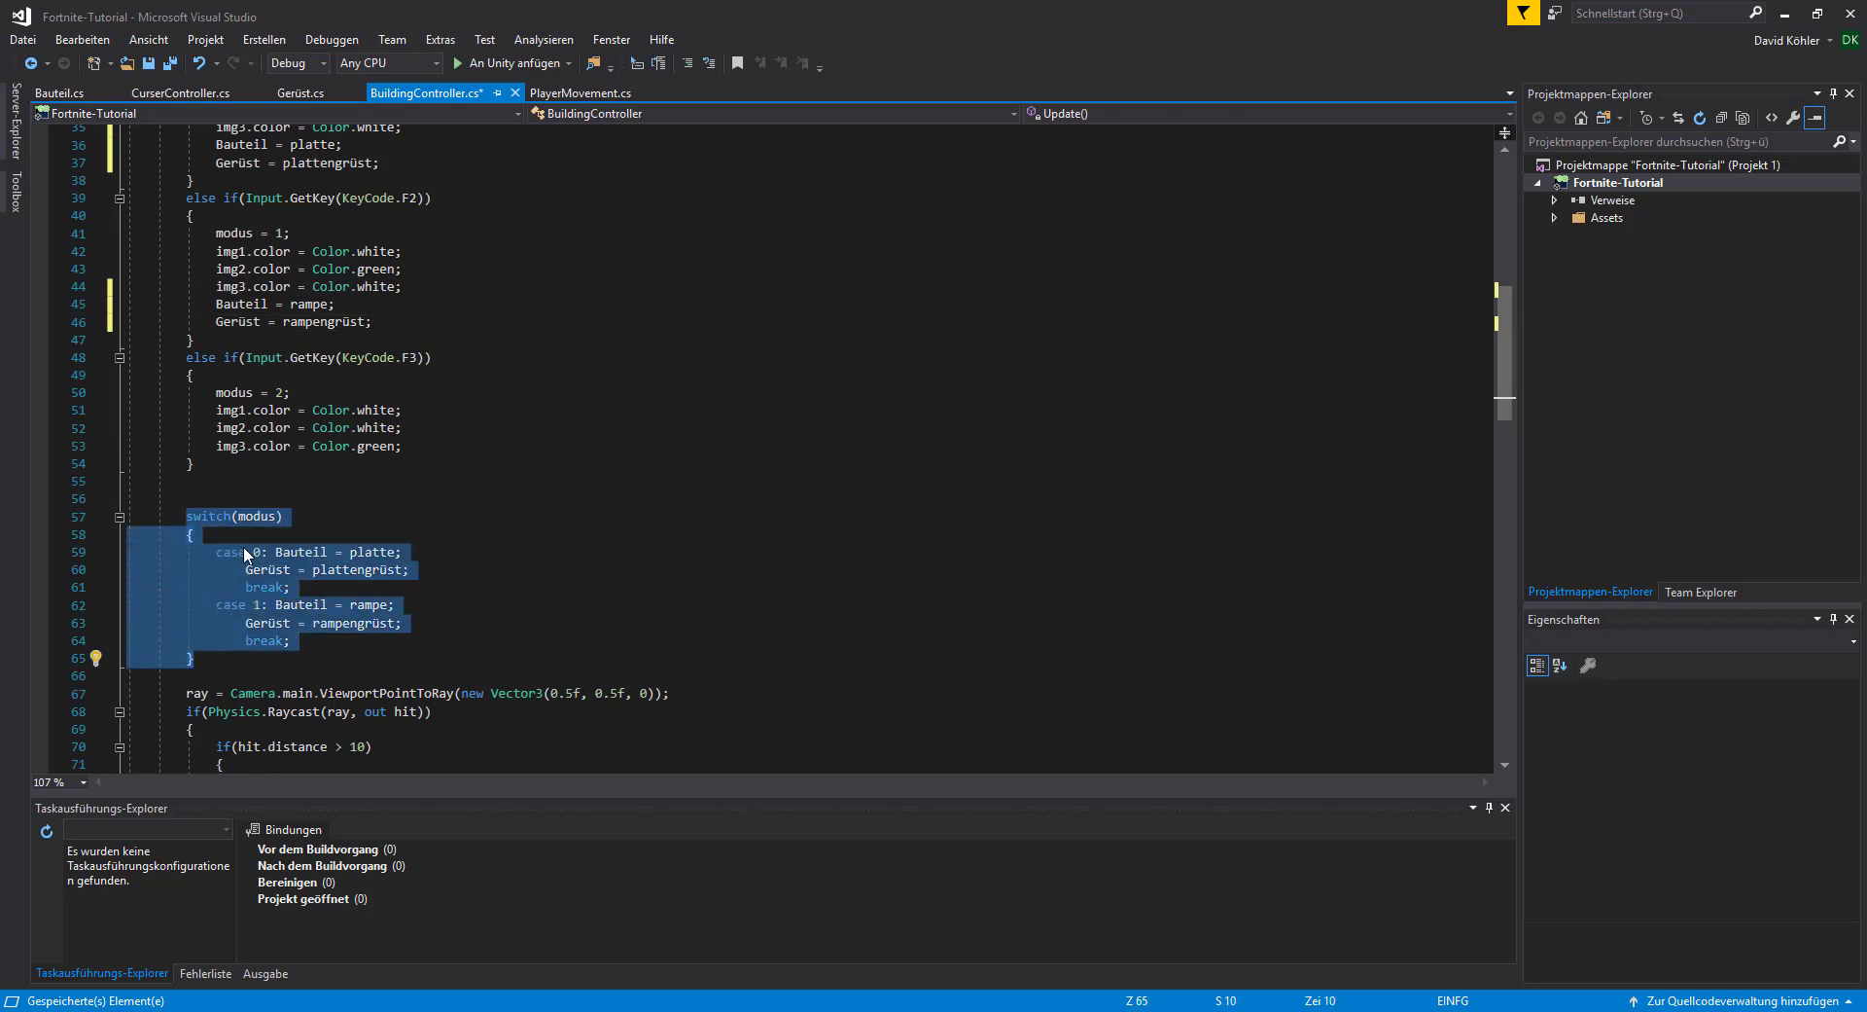
key(Delete)
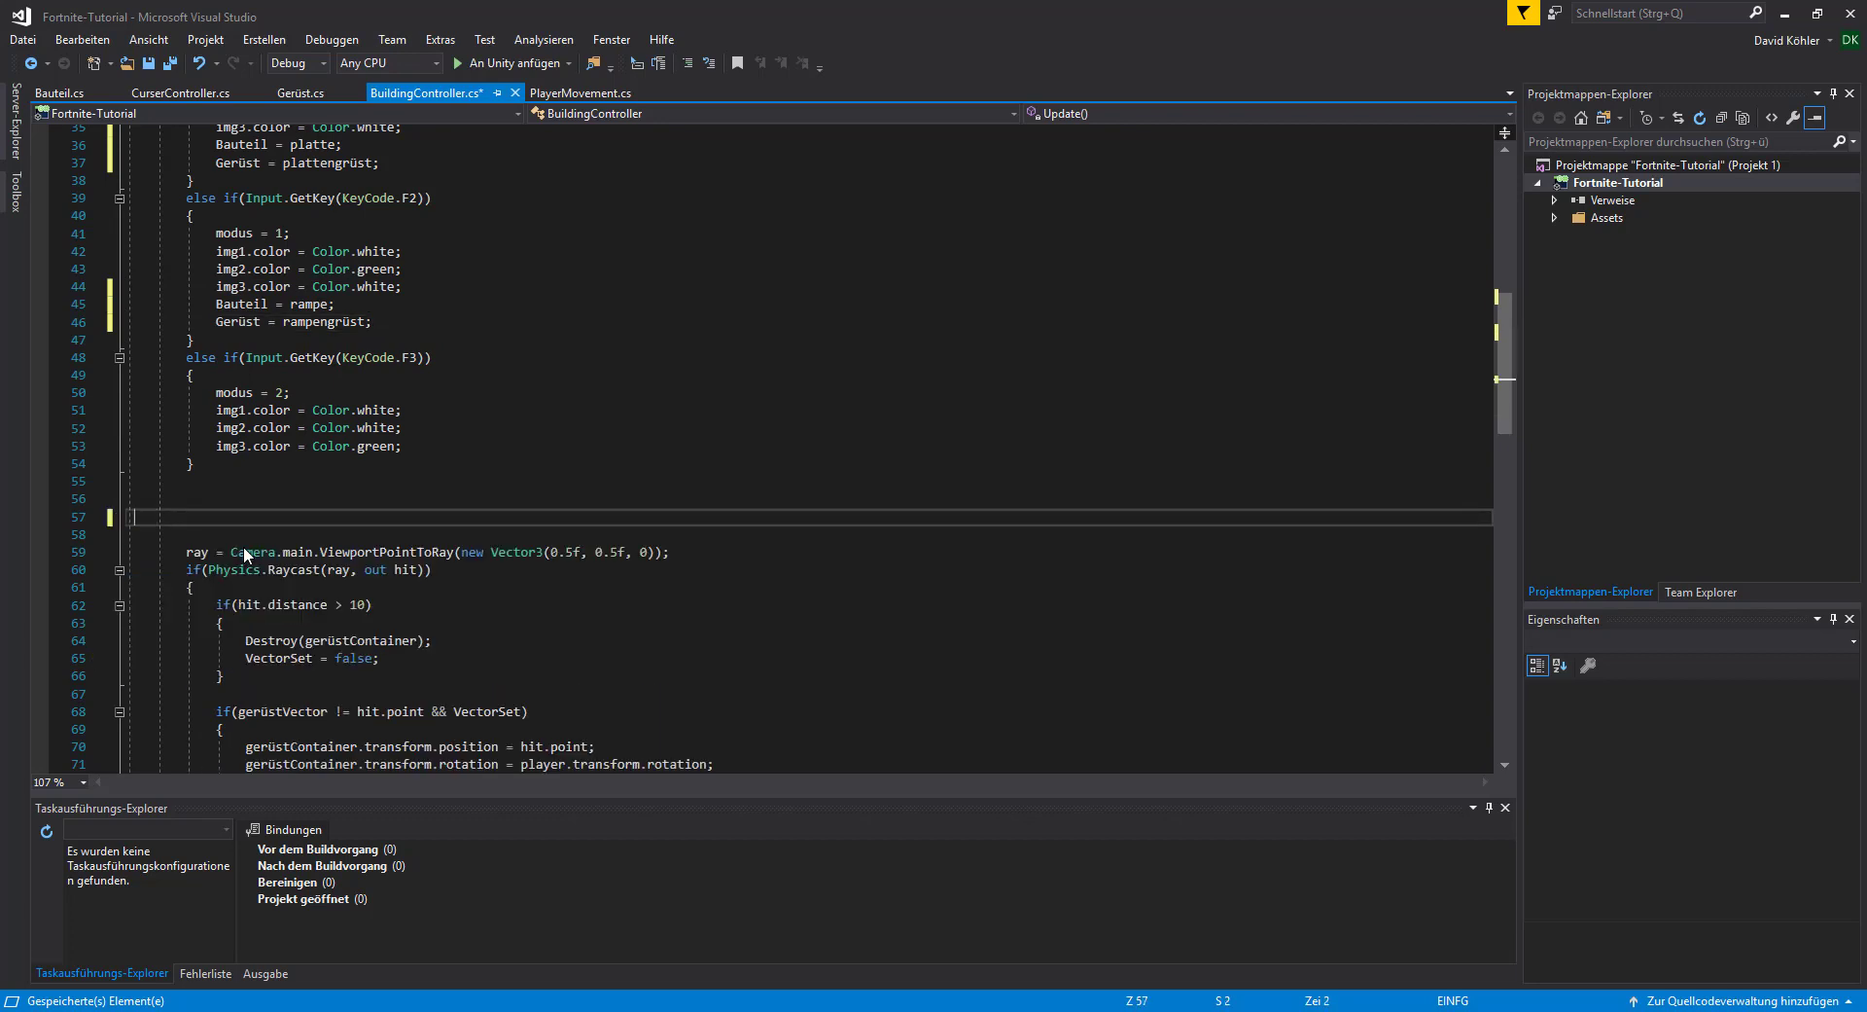
key(BackSpace)
key(BackSpace)
key(BackSpace)
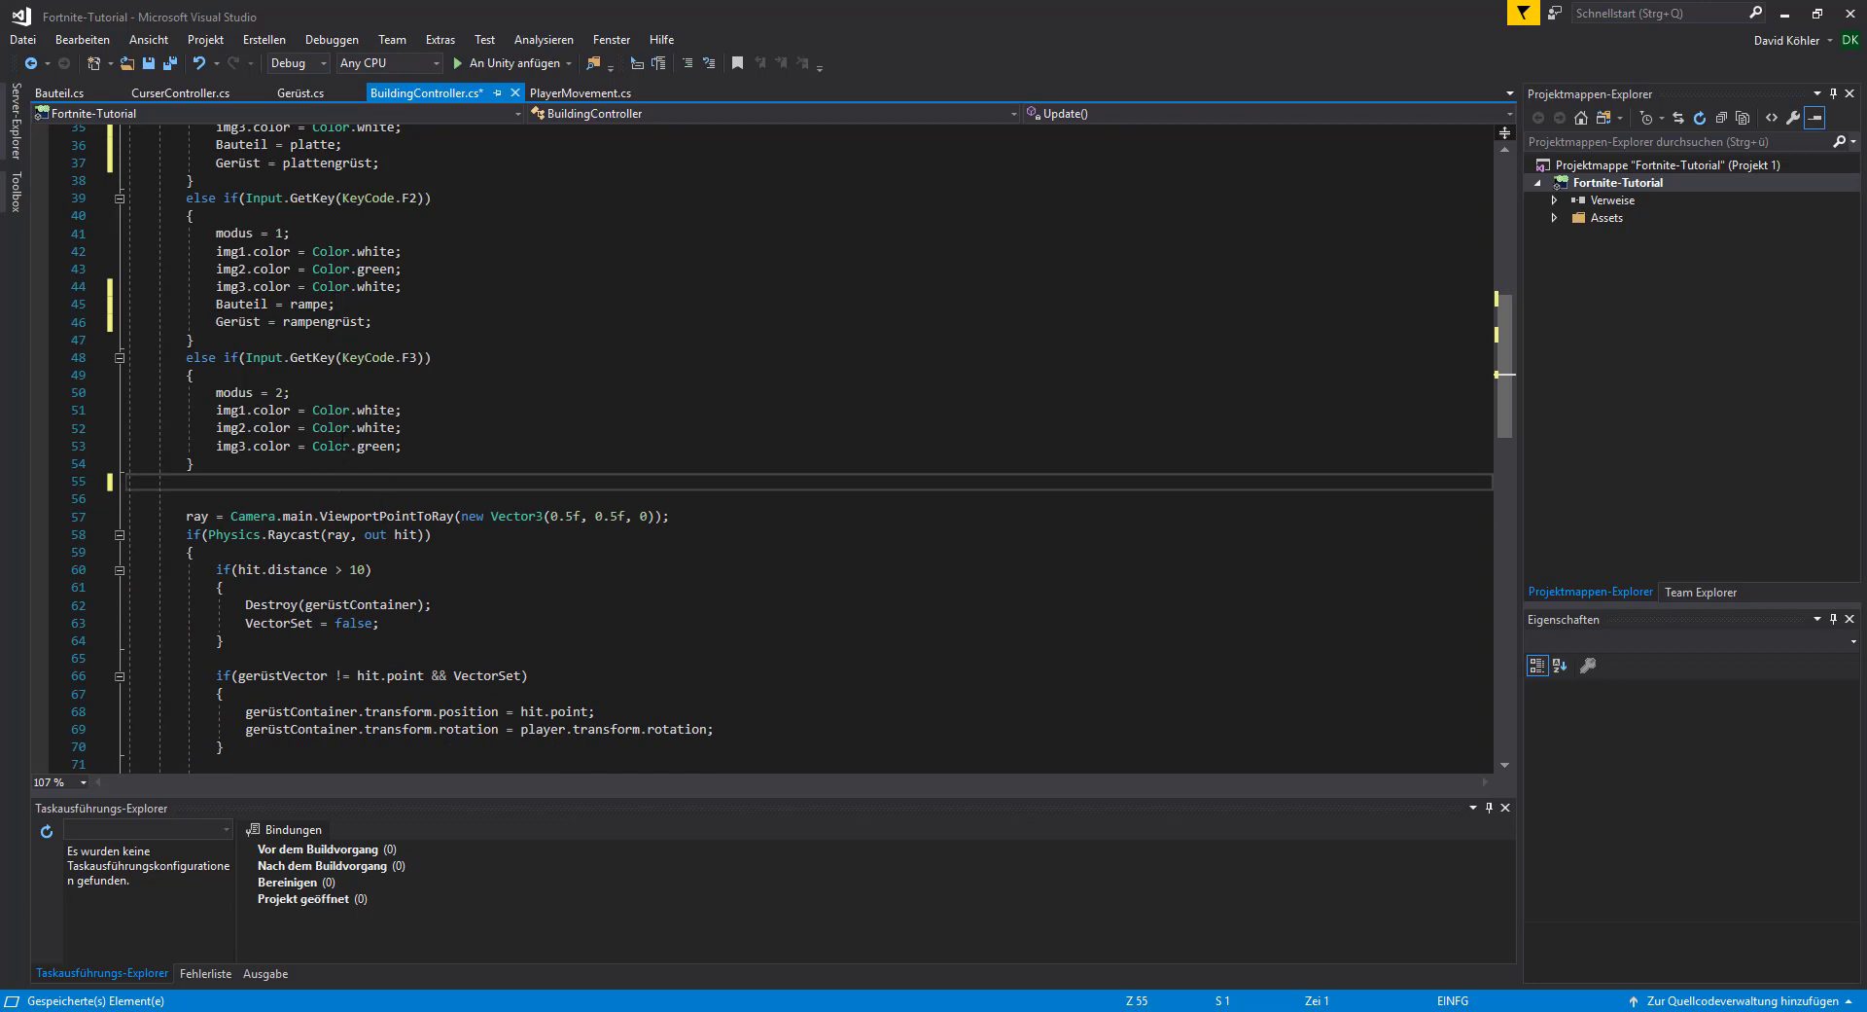
- Copy Destroy(gerüstContainer); and VectorSet = false; into the F1 branch
scroll(472, 639, down, 4)
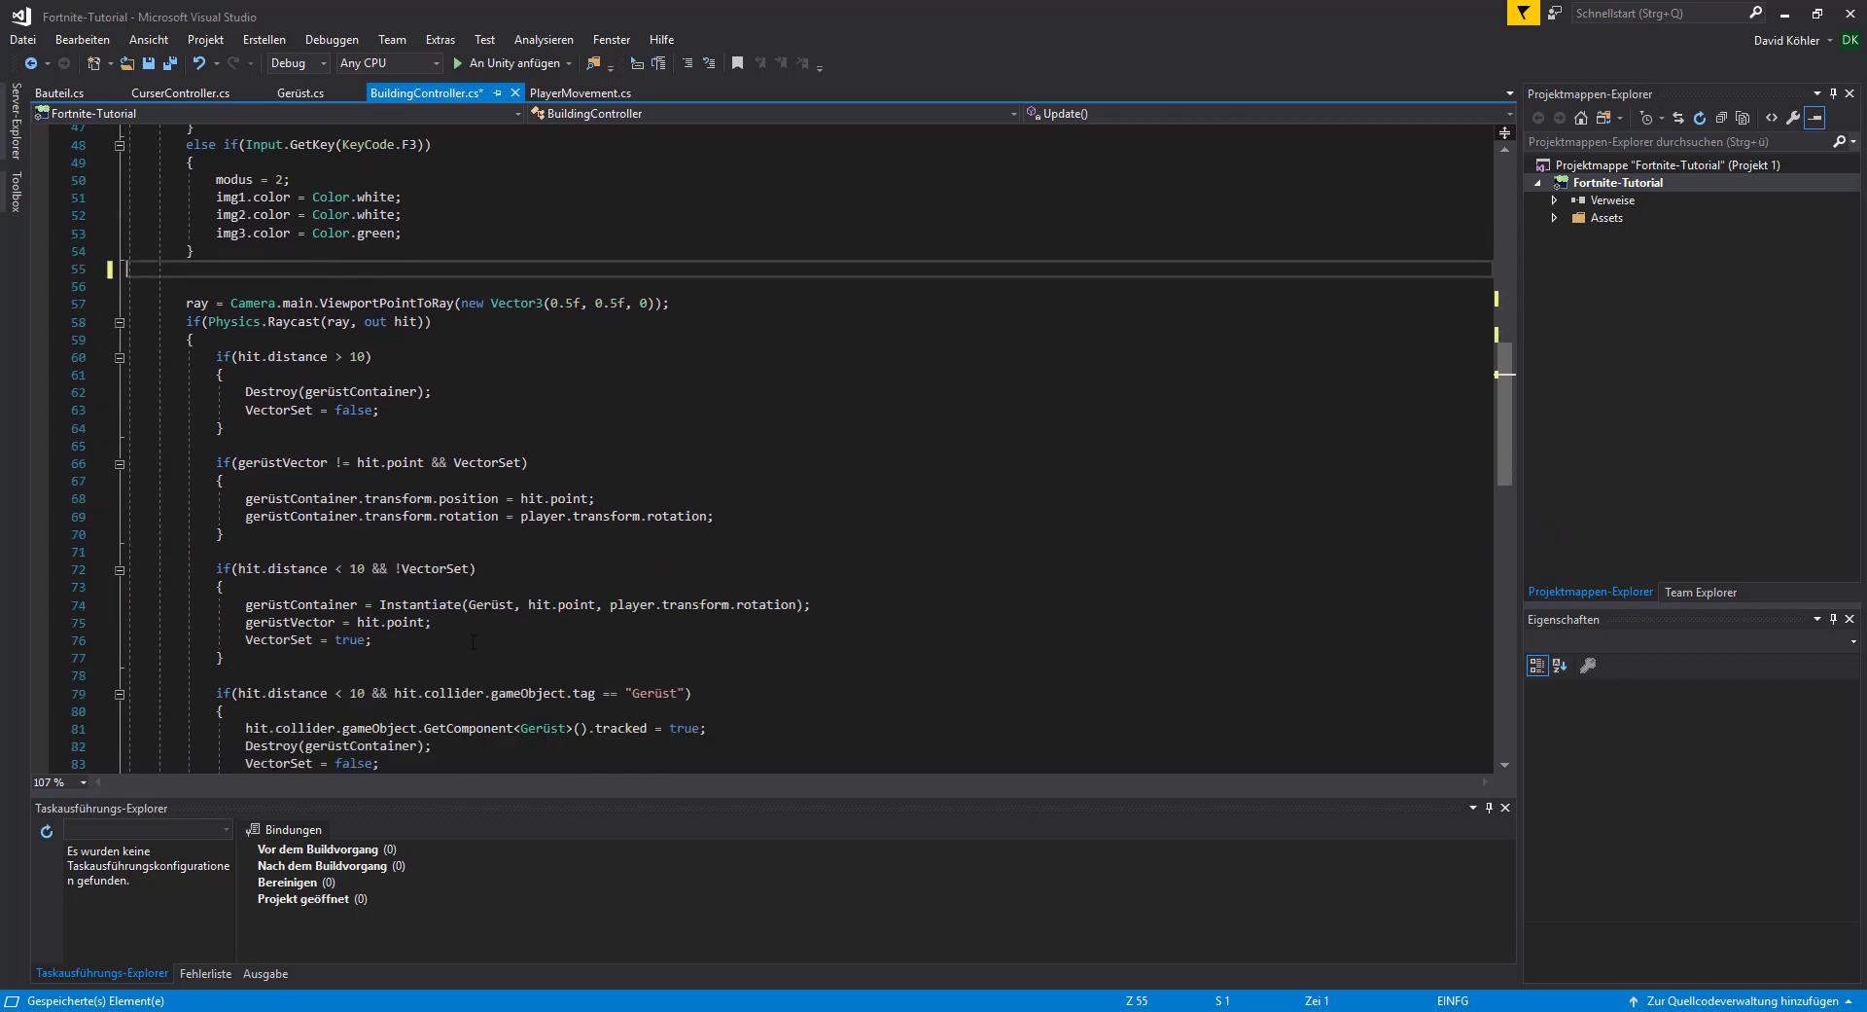
scroll(417, 584, up, 2)
drag(393, 517, 246, 498)
key(ctrl+c)
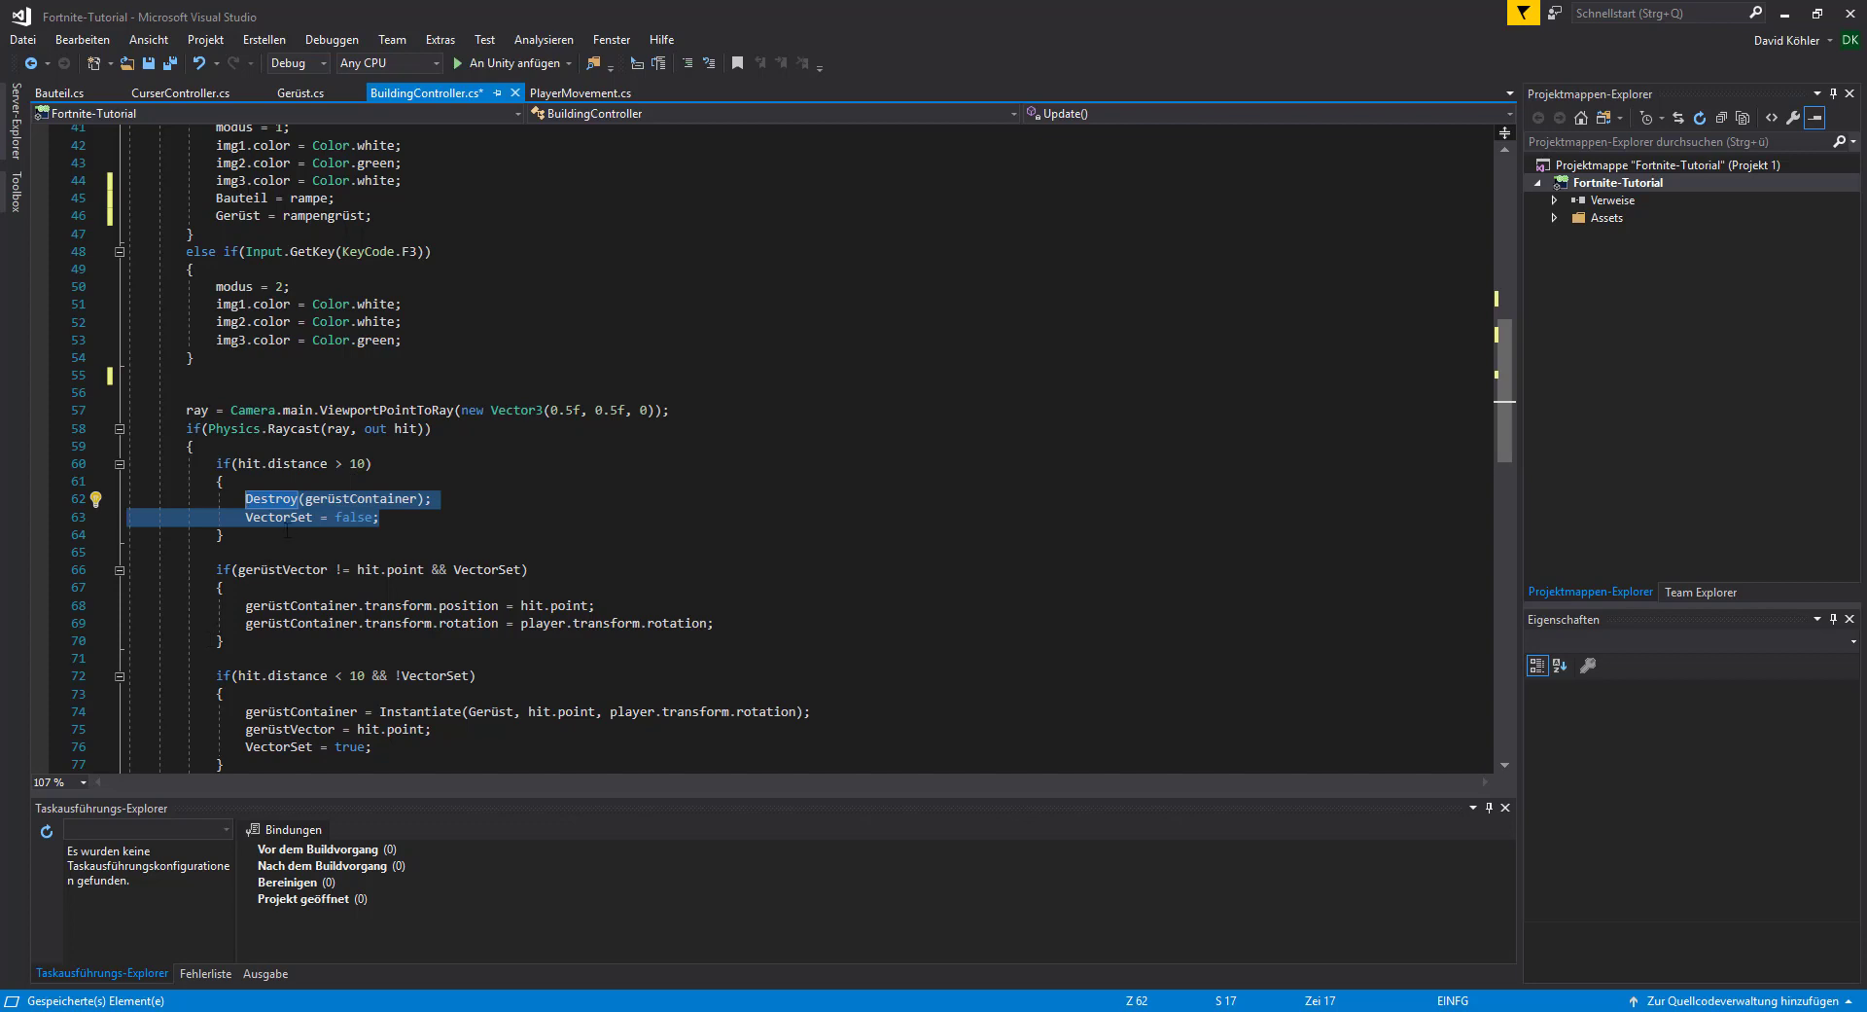
scroll(265, 561, up, 5)
click(403, 328)
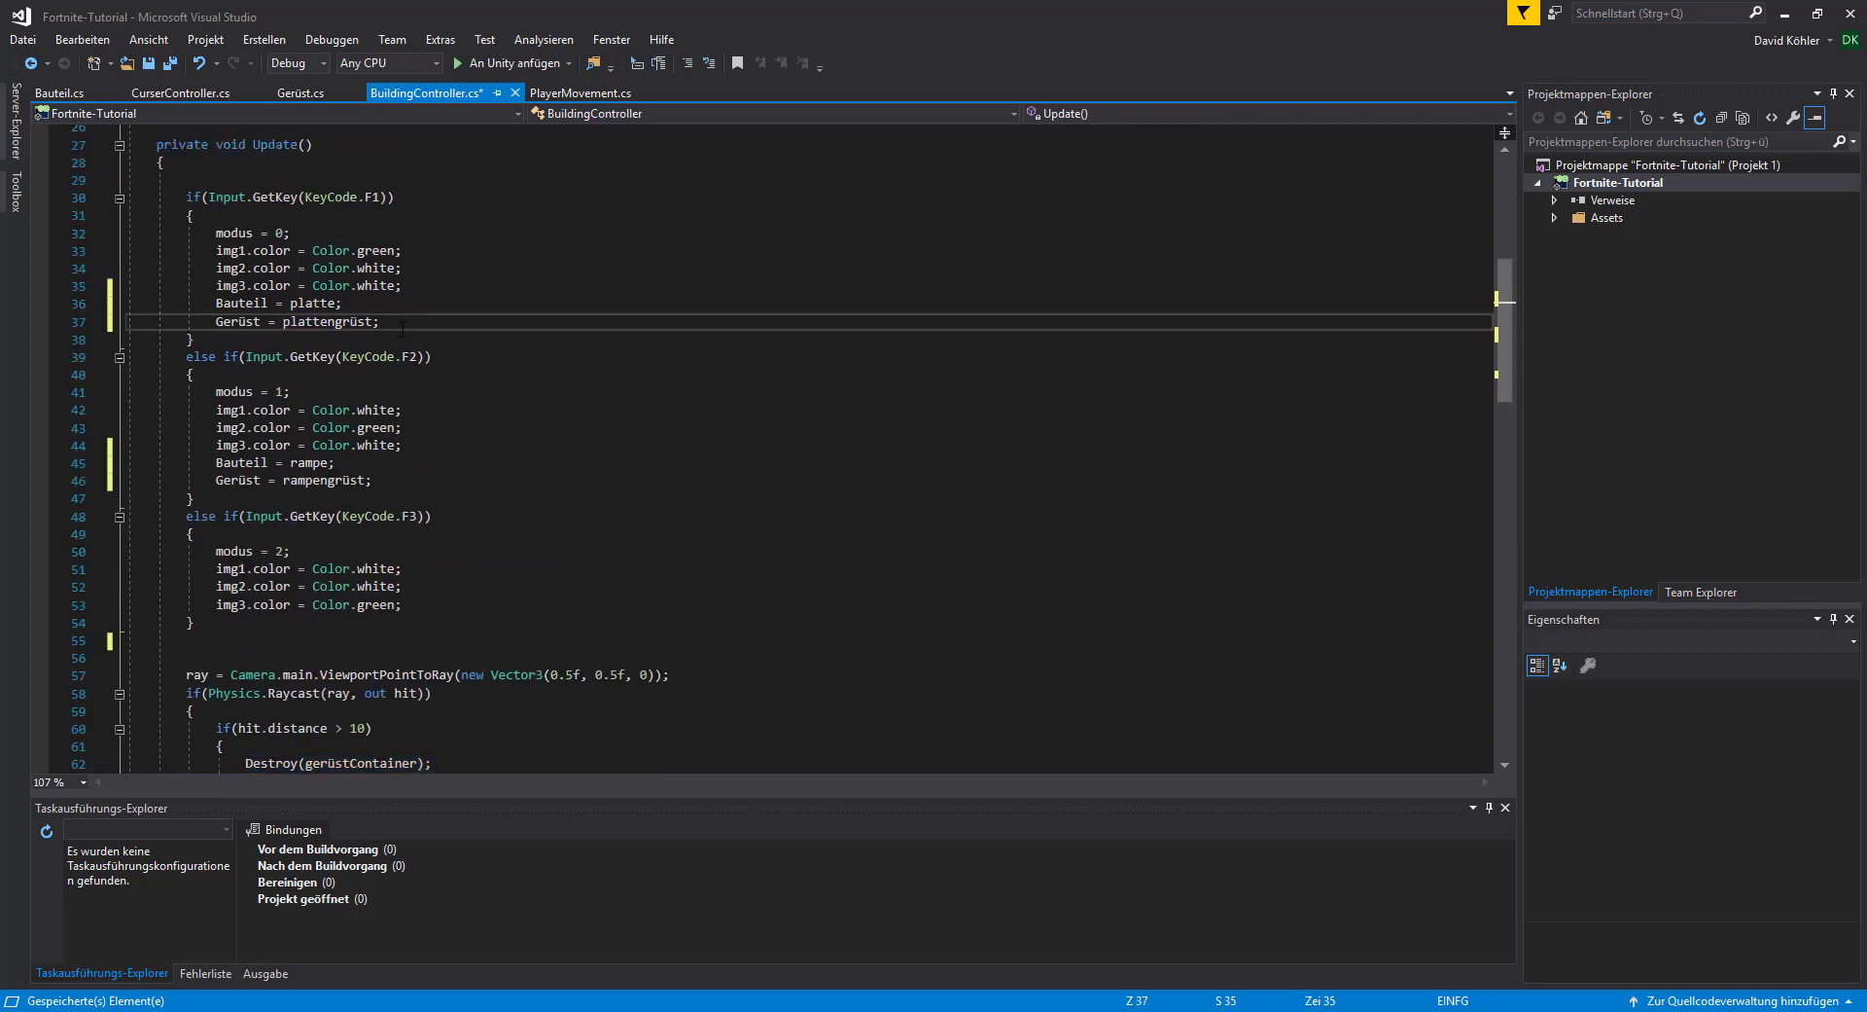
key(Return)
key(ctrl+v)
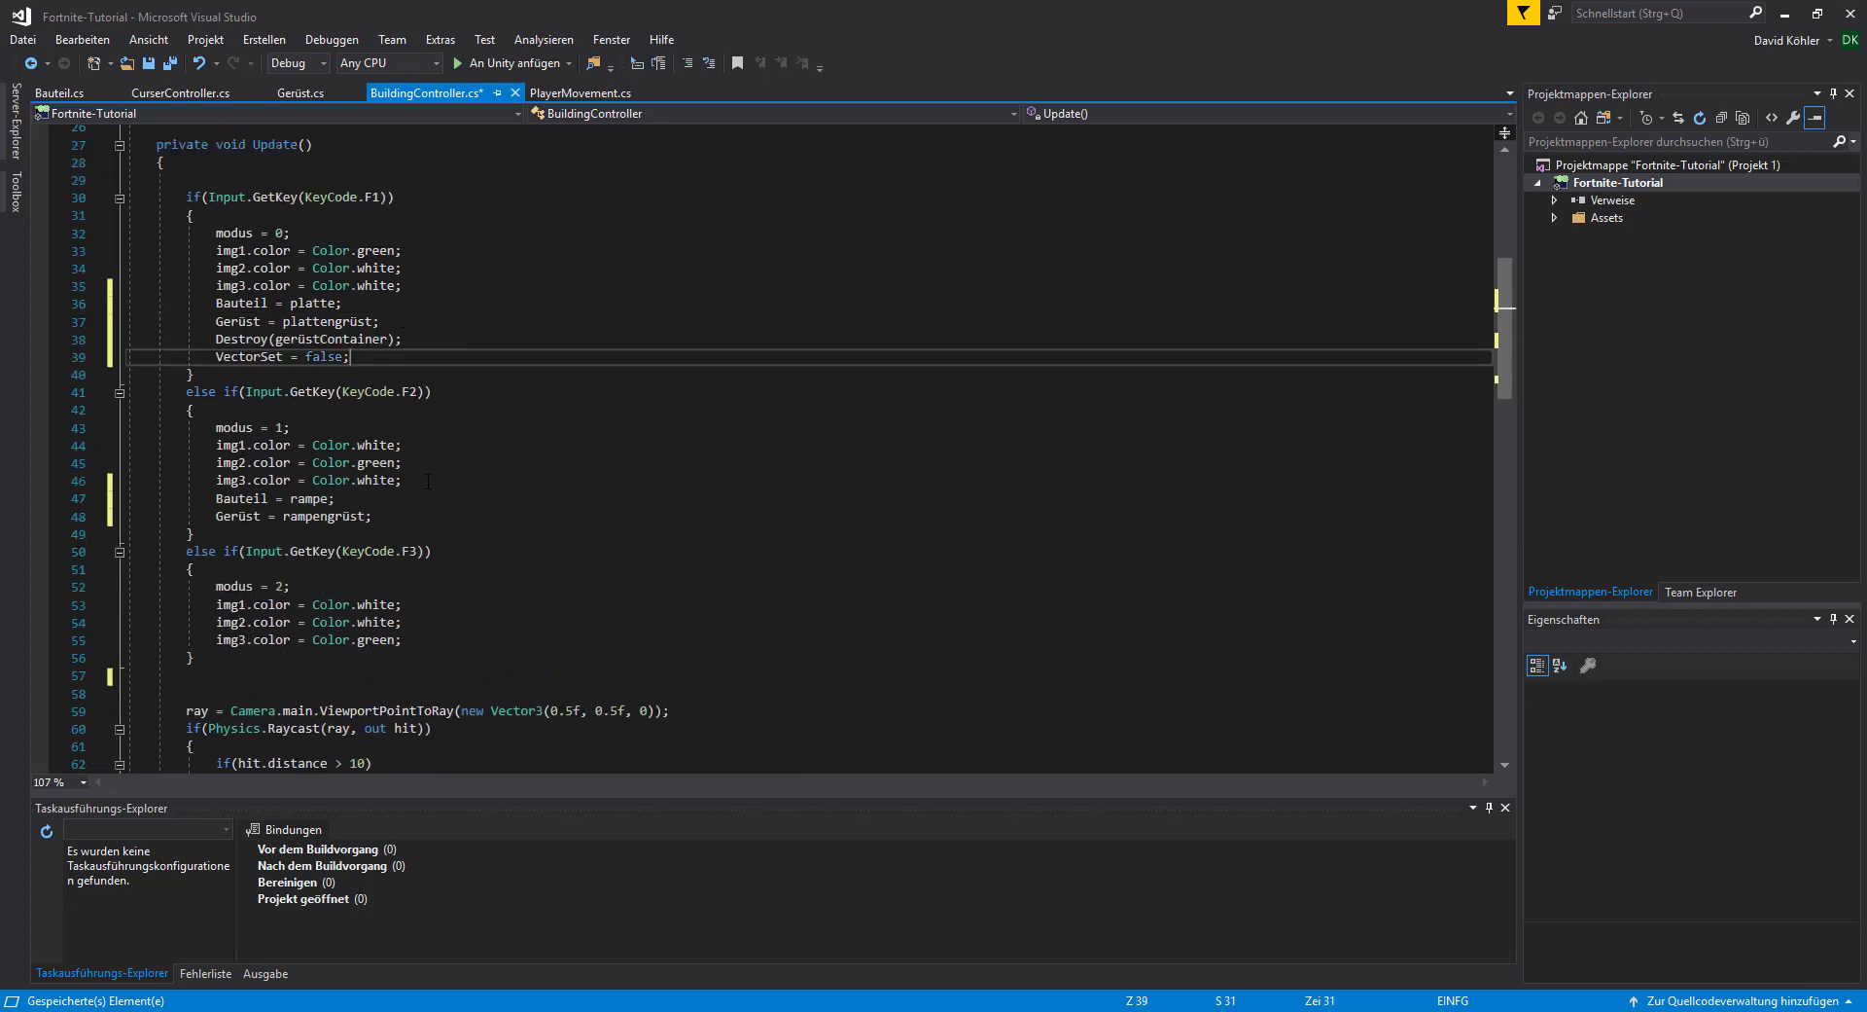
- Add the same reset lines to the F2 branch, save the script, and switch to Unity
click(428, 481)
key(Down)
key(Down)
key(Return)
key(ctrl+v)
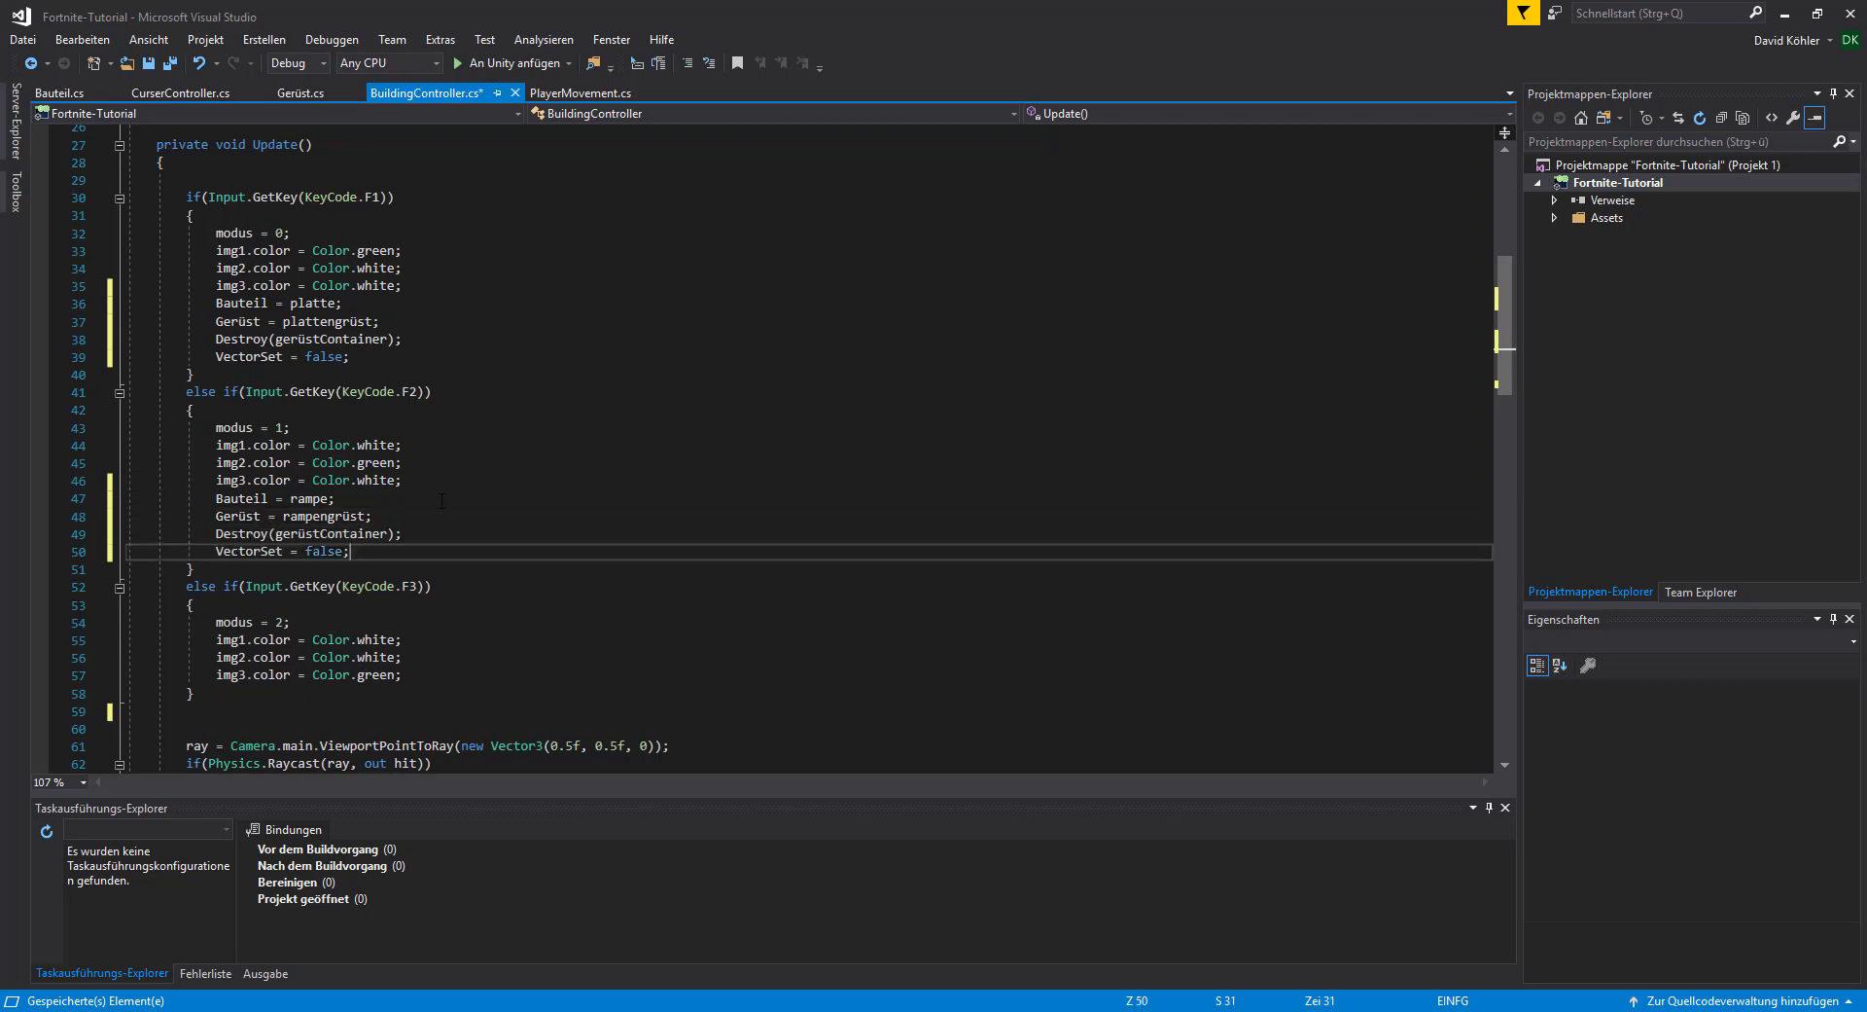
key(ctrl+s)
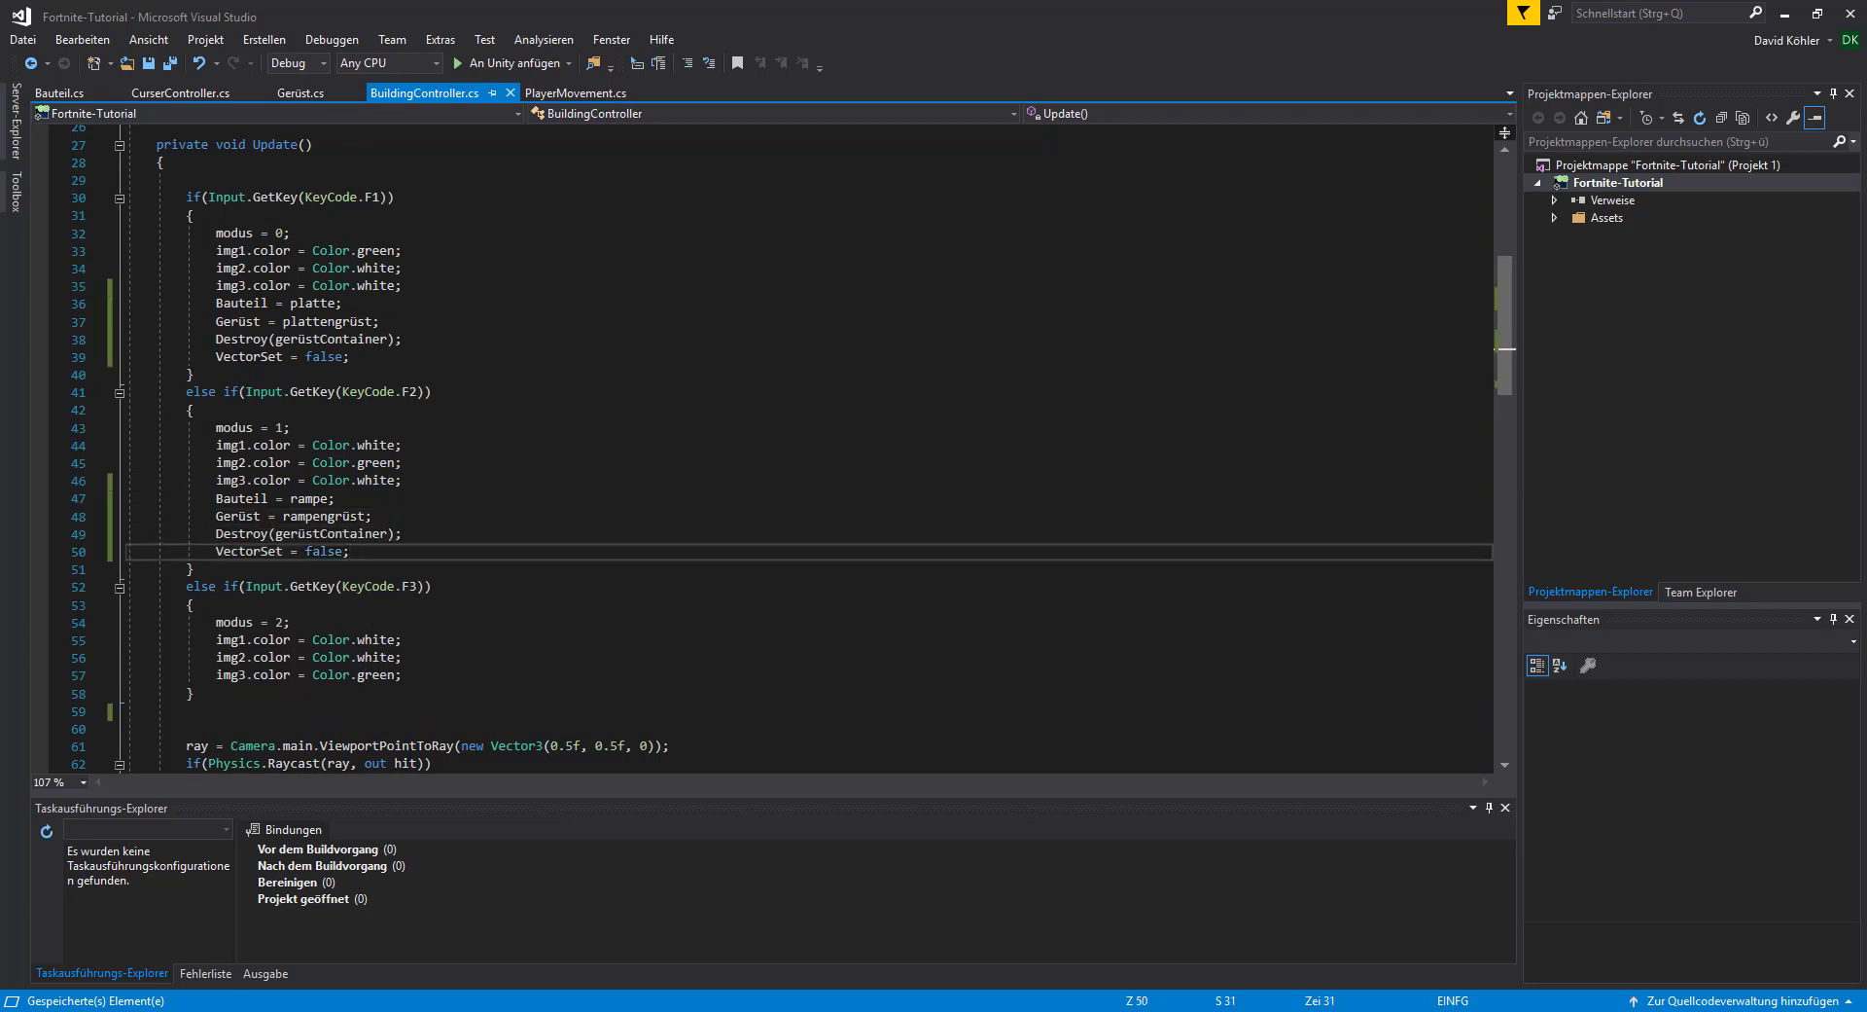
key(alt+Tab)
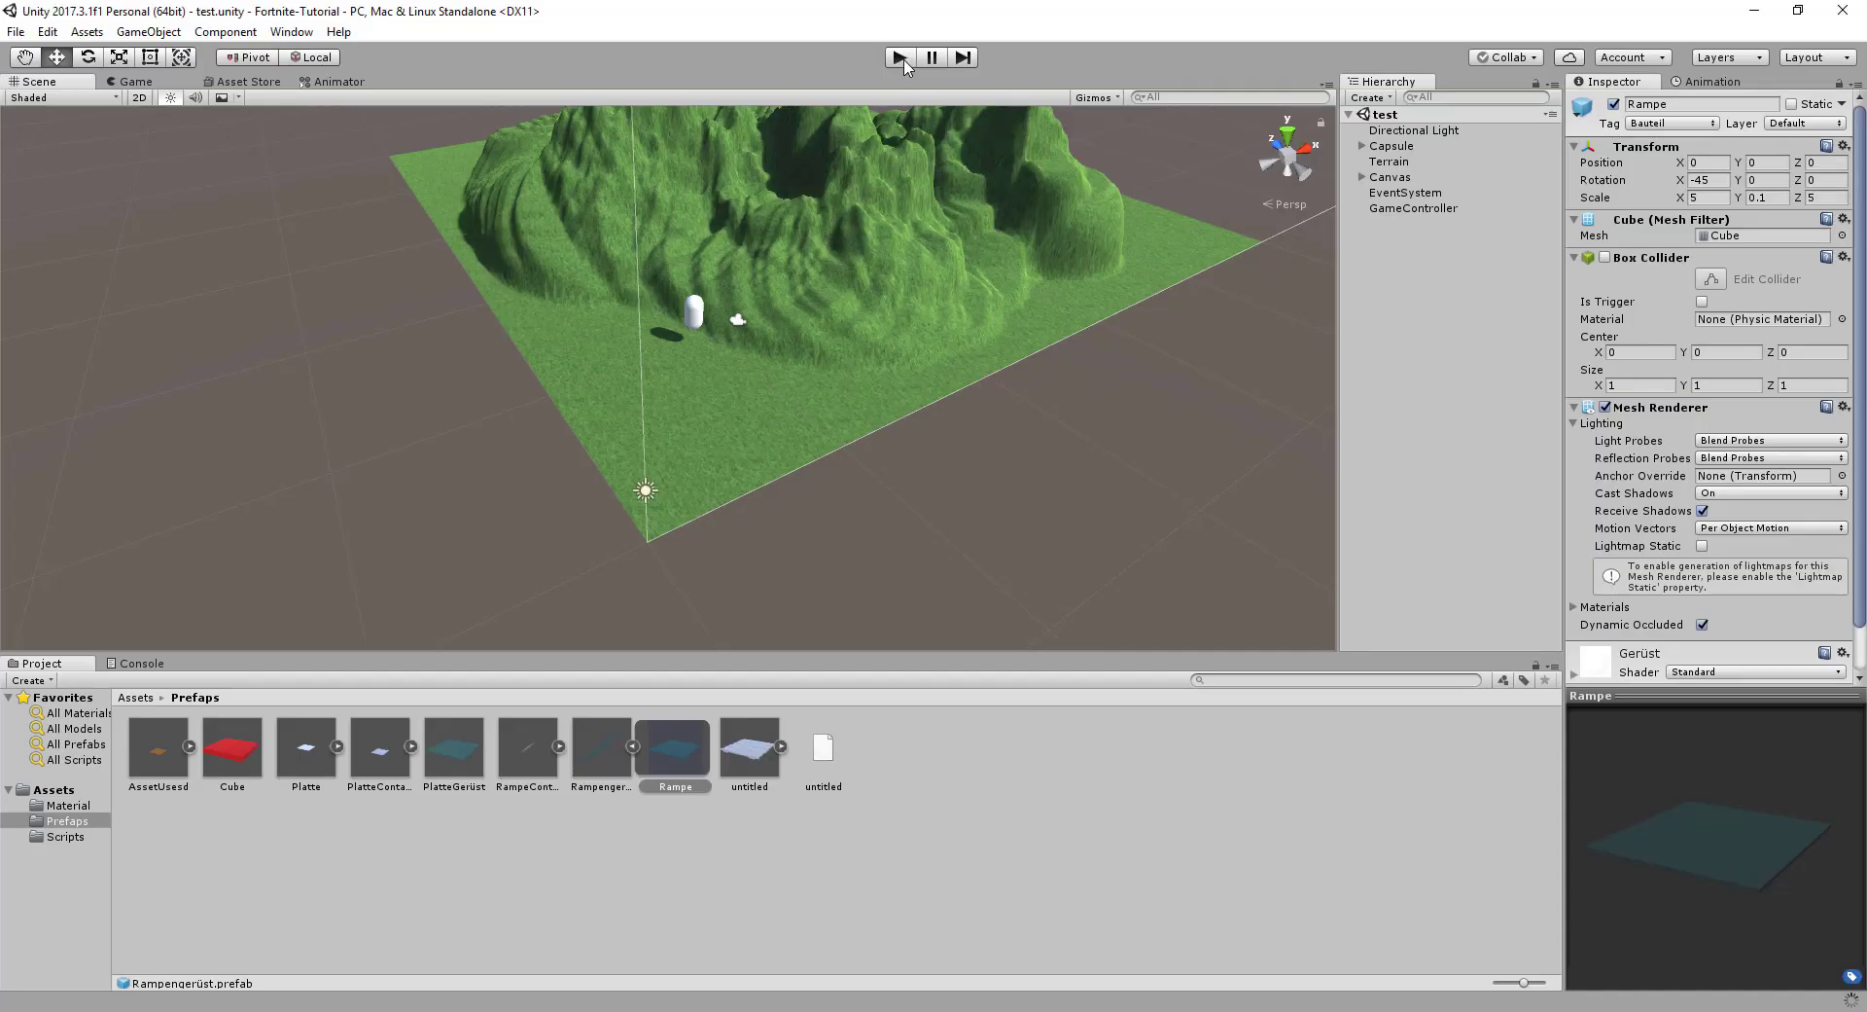
- Play-test, hit the UnassignedReferenceException for Gerüst, then return to the script in Visual Studio
click(901, 60)
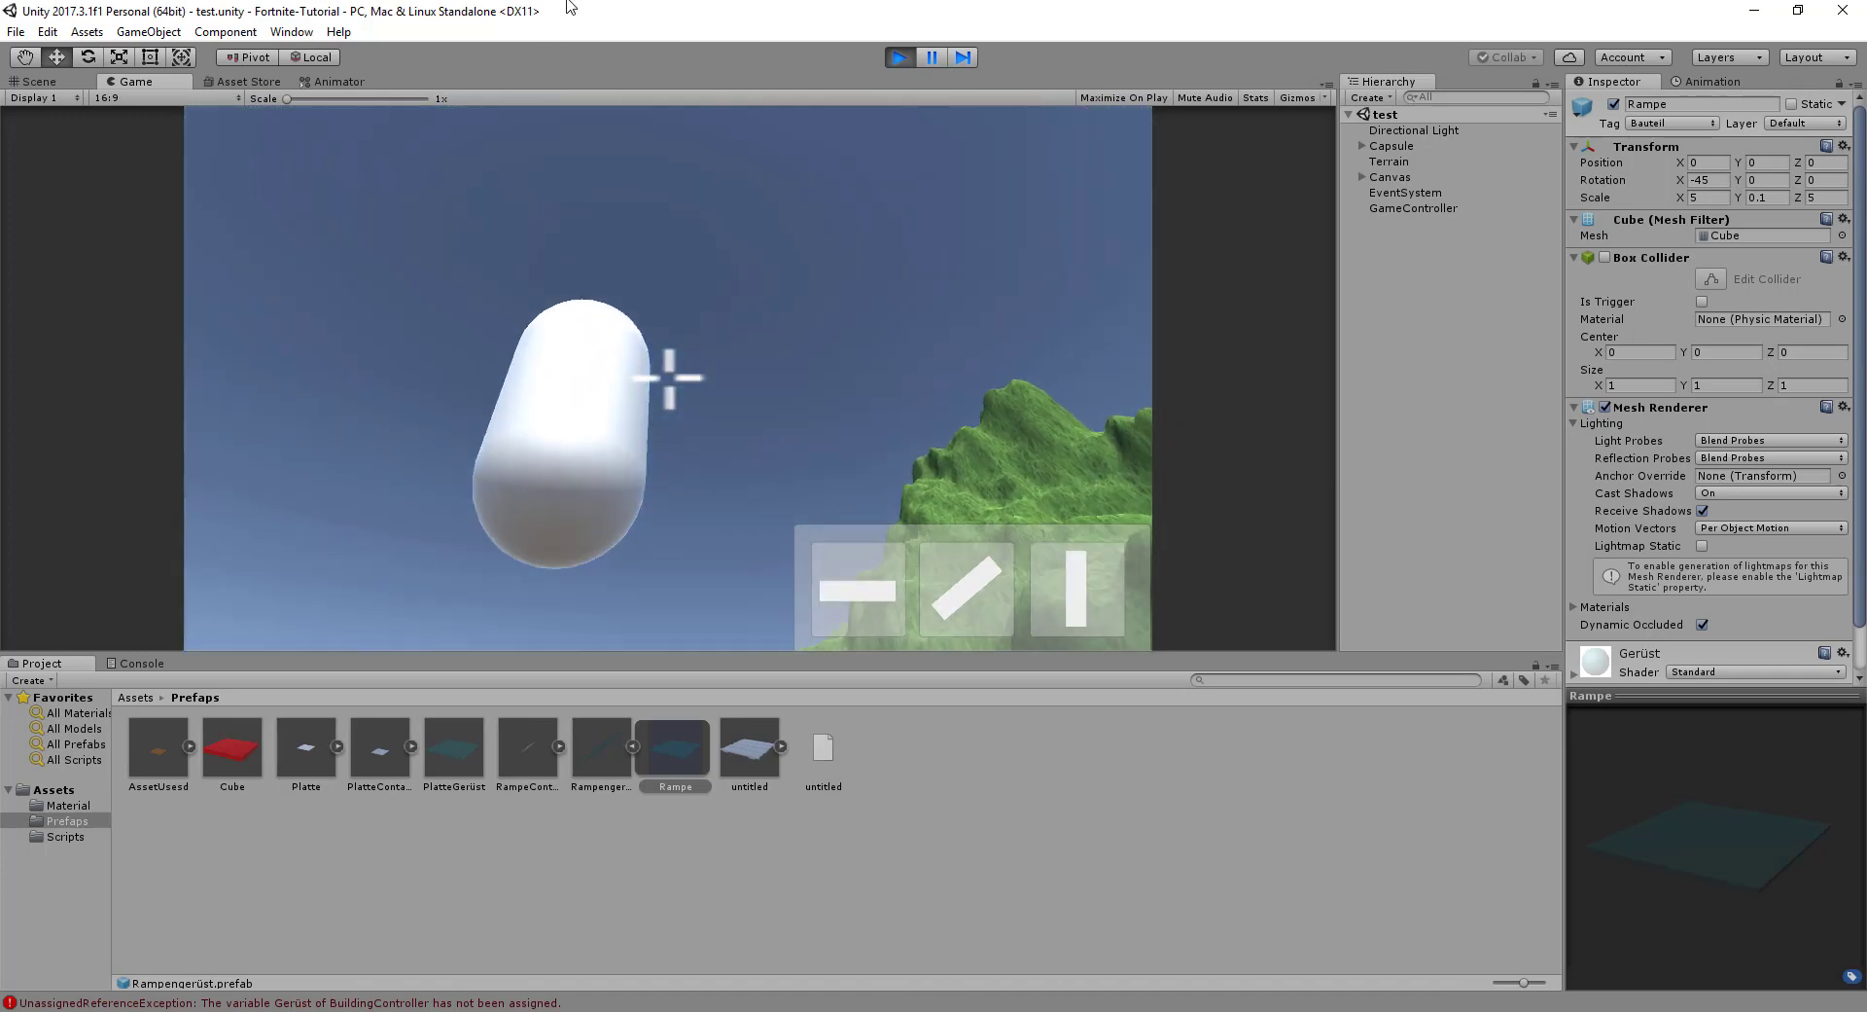
click(900, 56)
click(282, 1007)
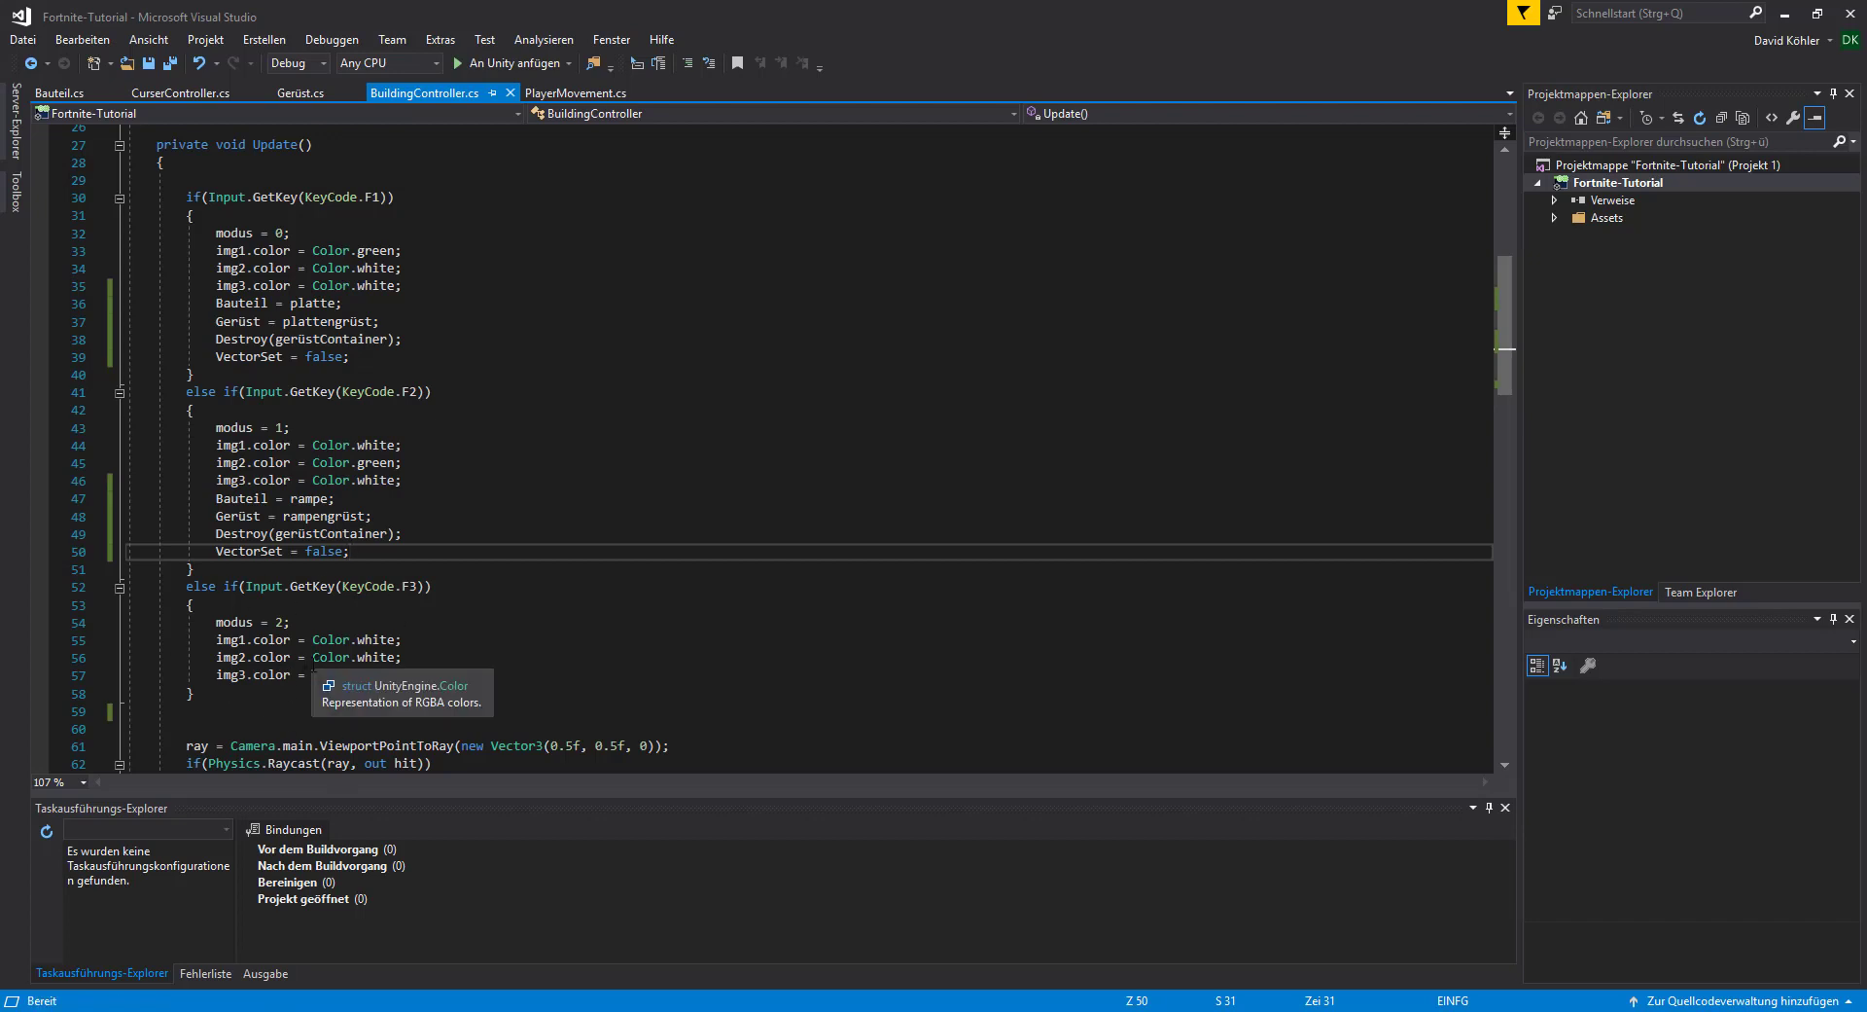
- Add a new private void Start() method above Update()
scroll(321, 674, up, 3)
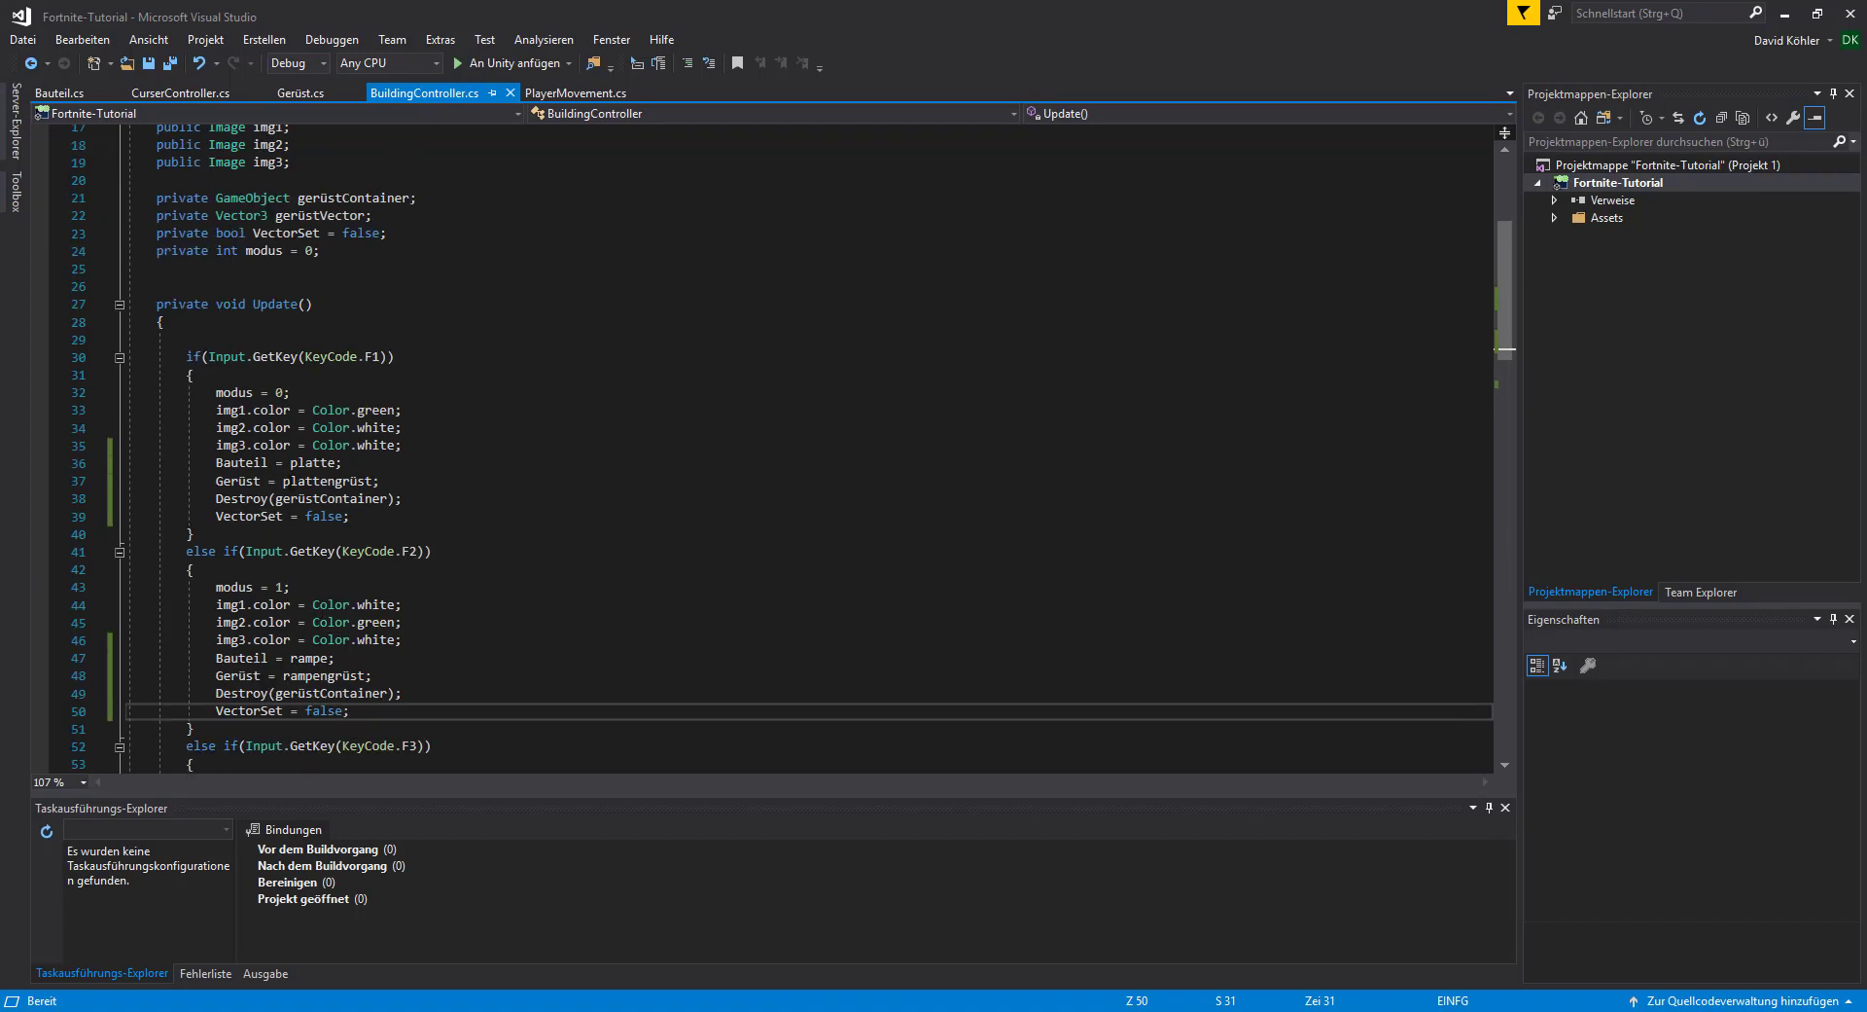
click(269, 286)
key(Return)
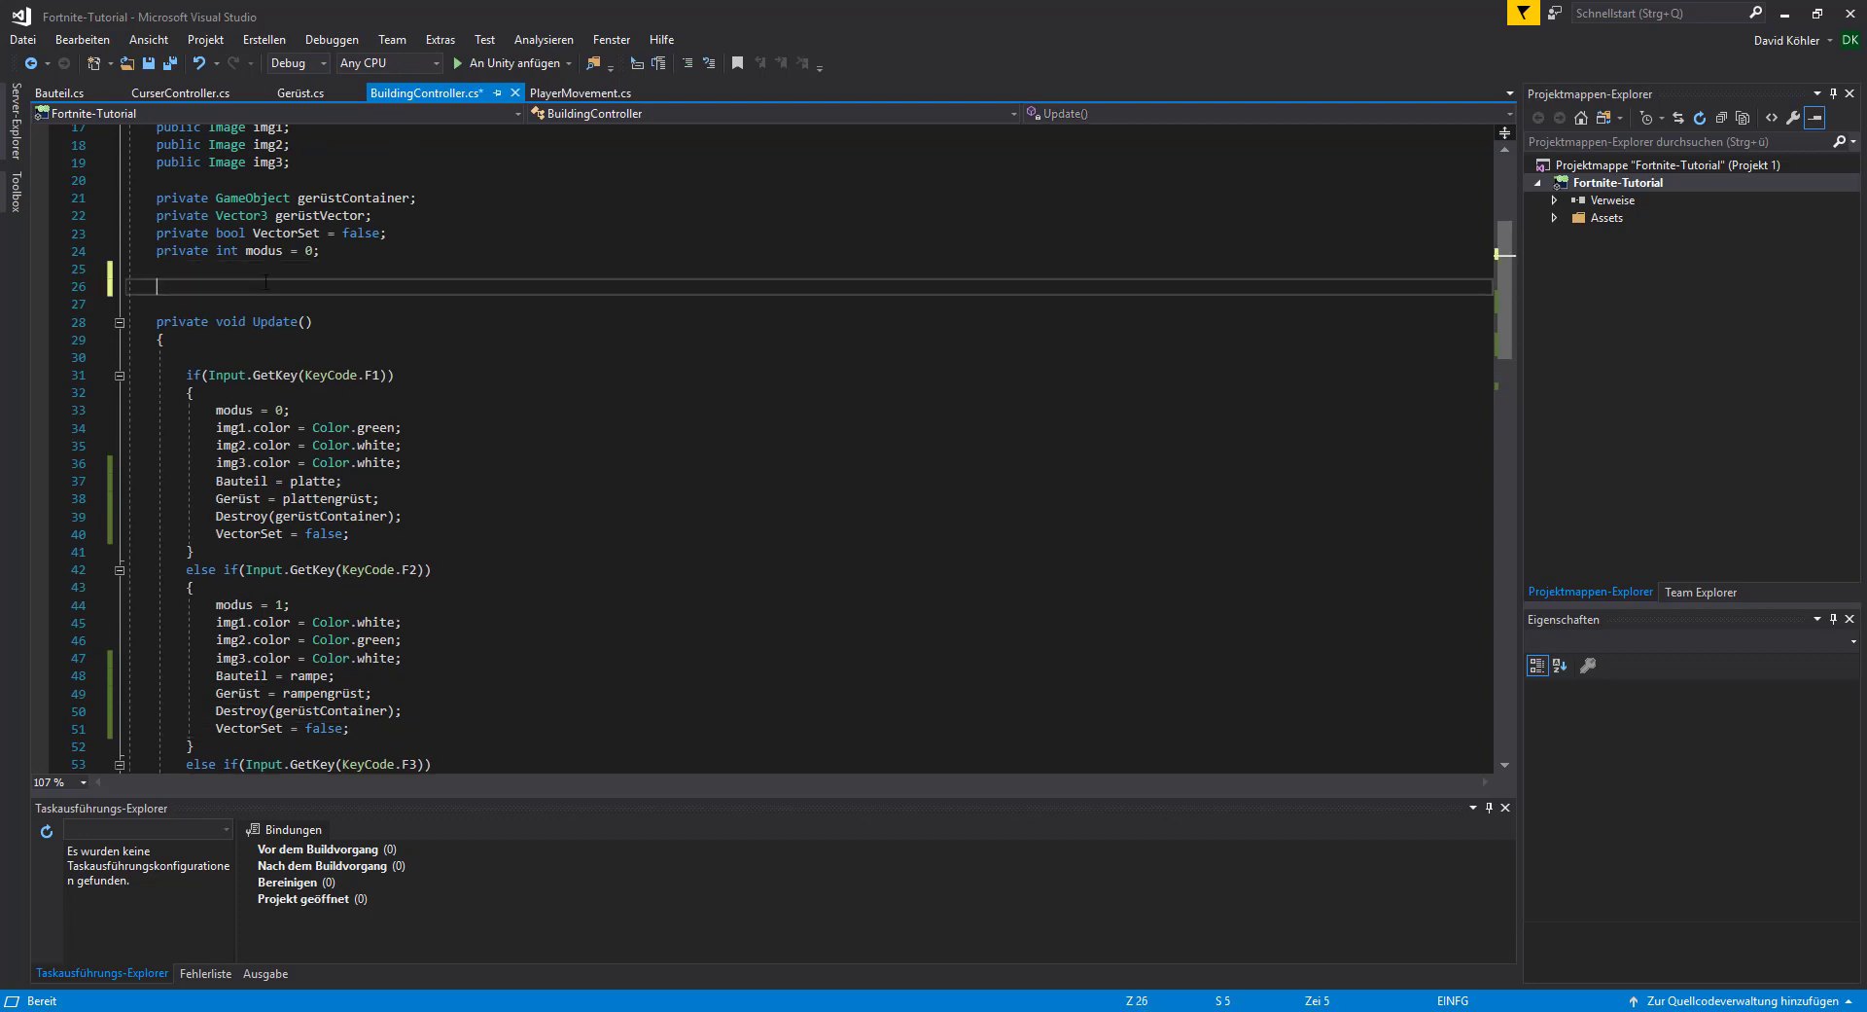
key(Up)
text(pri)
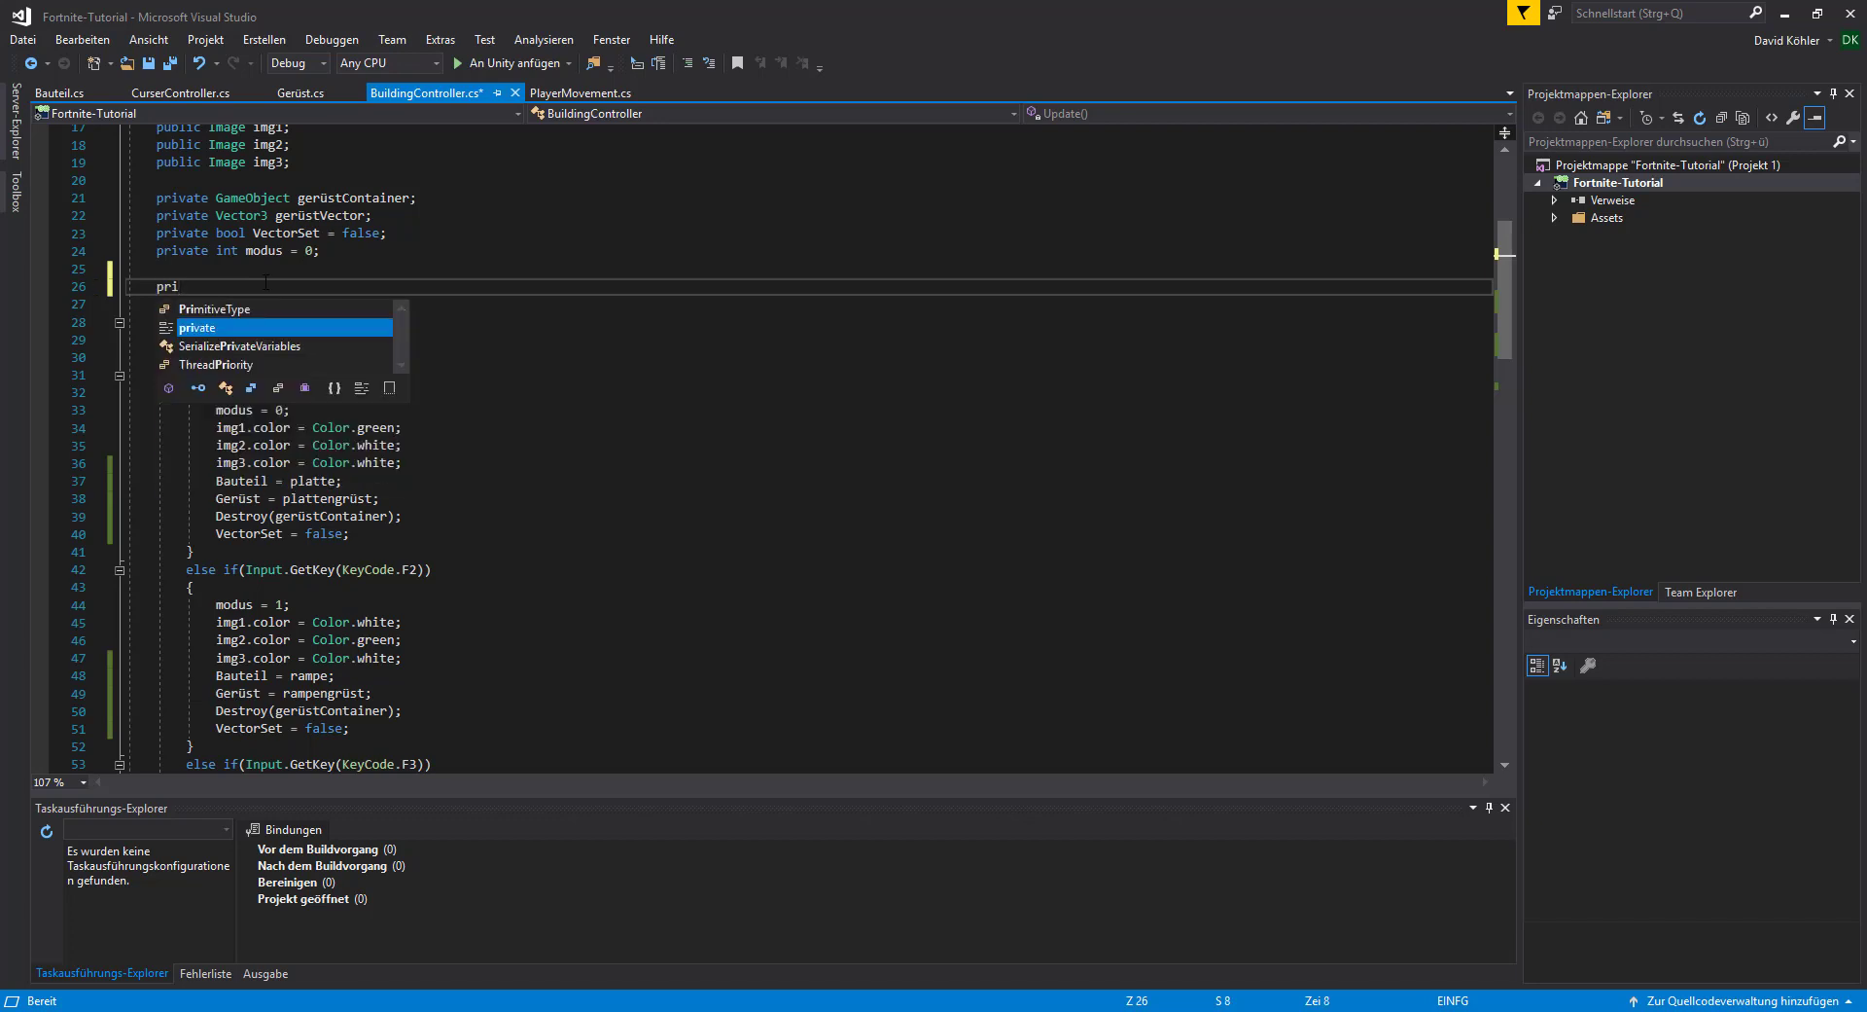
key(space)
text(Start()
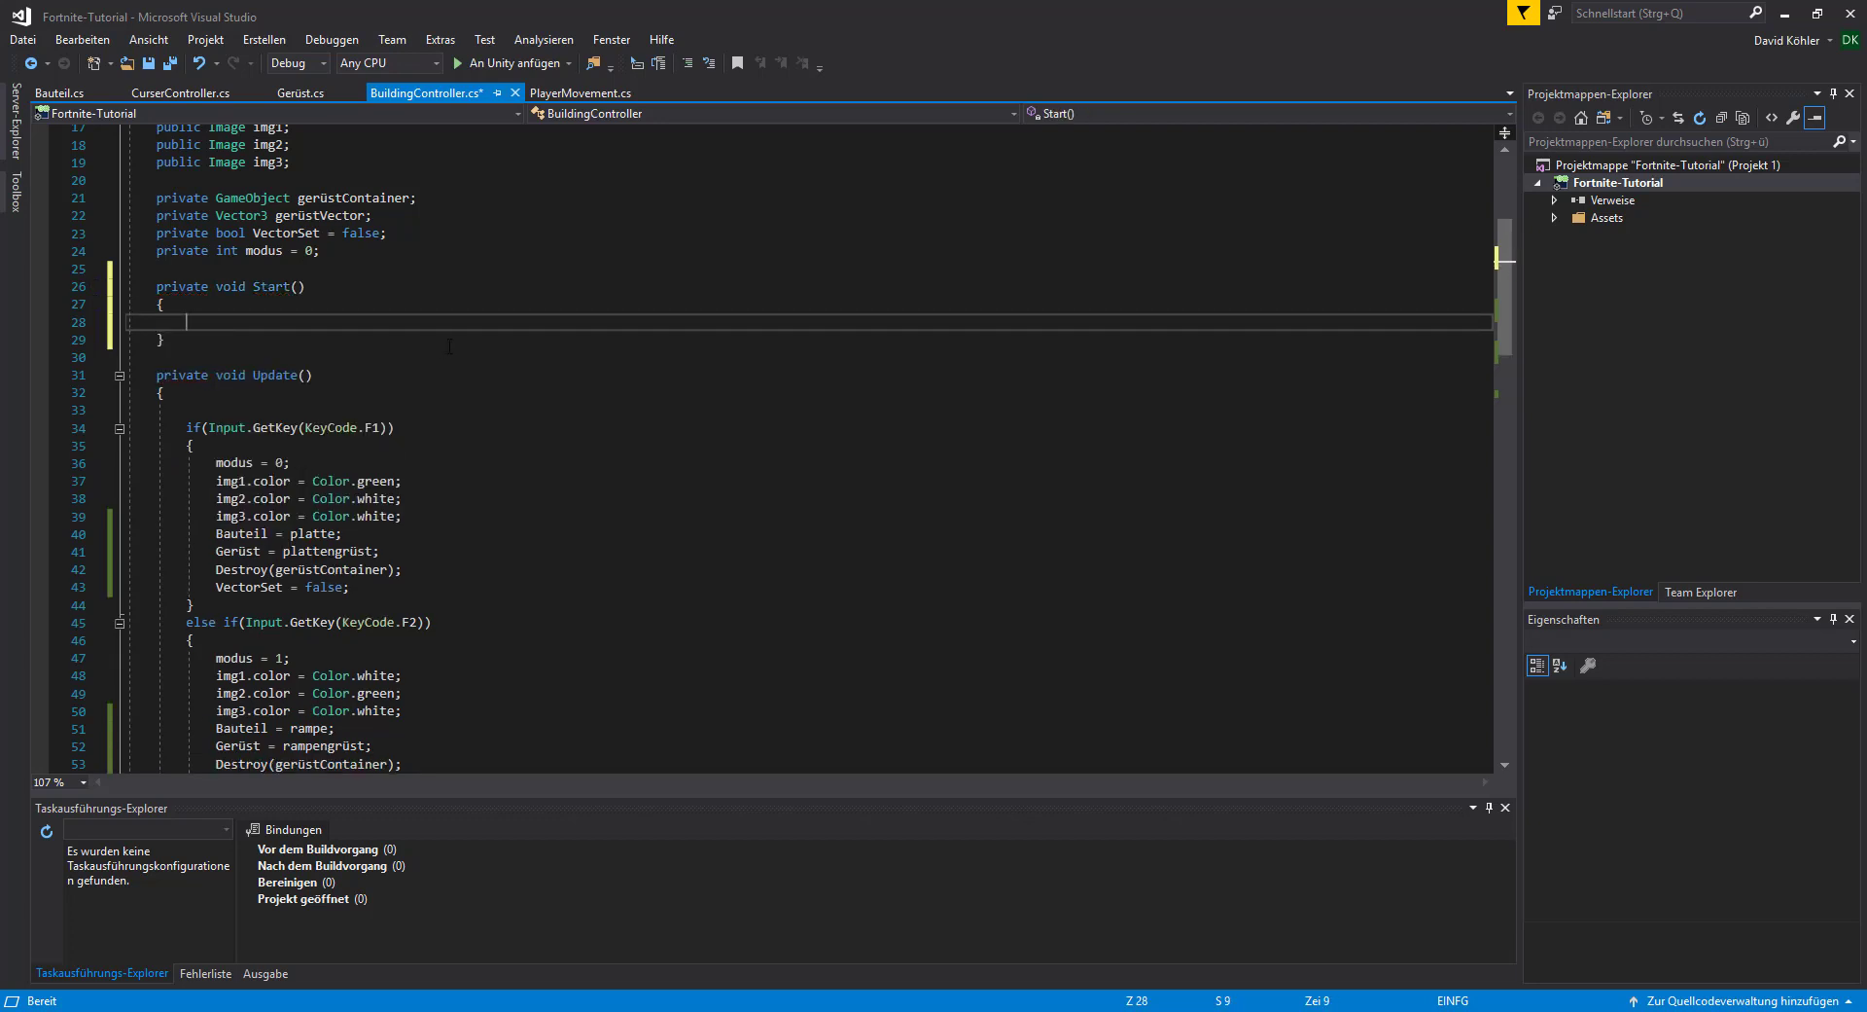
- Paste Bauteil = platte; and Gerüst = plattengrüst; into Start(), then switch to Unity
drag(379, 551, 202, 535)
key(ctrl+c)
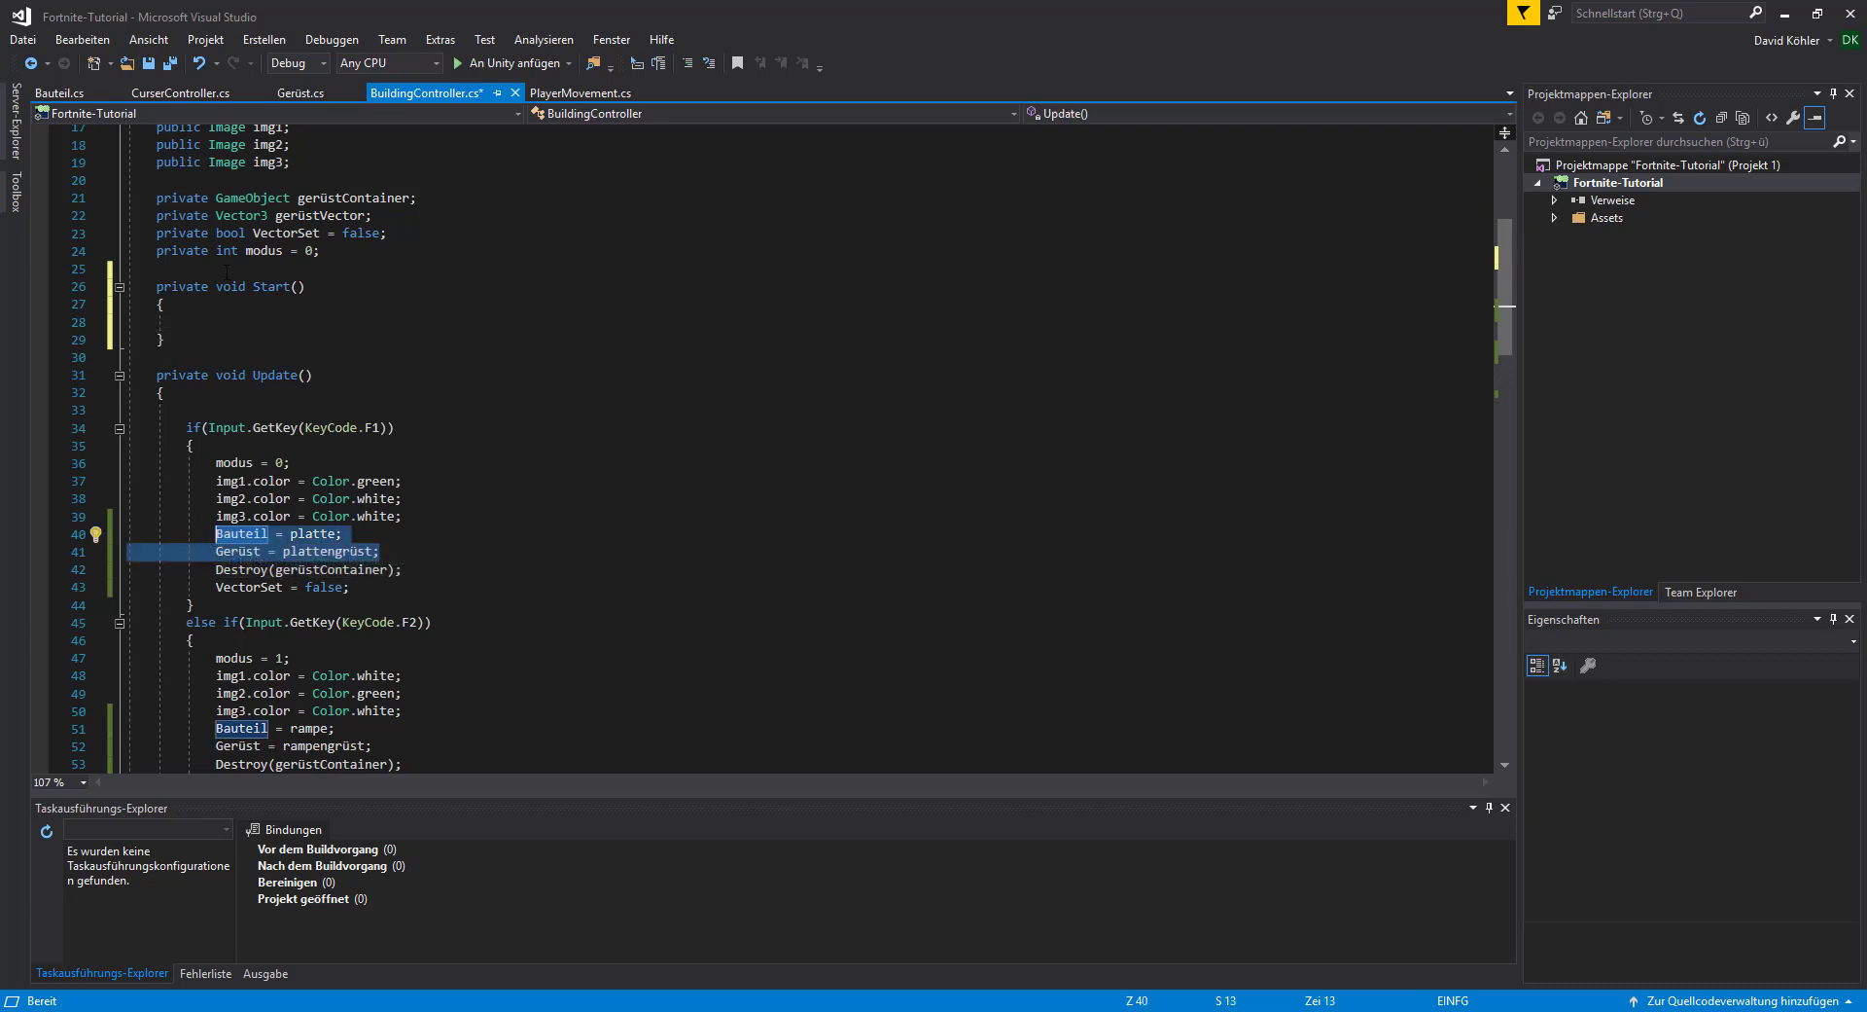
click(220, 326)
key(ctrl+v)
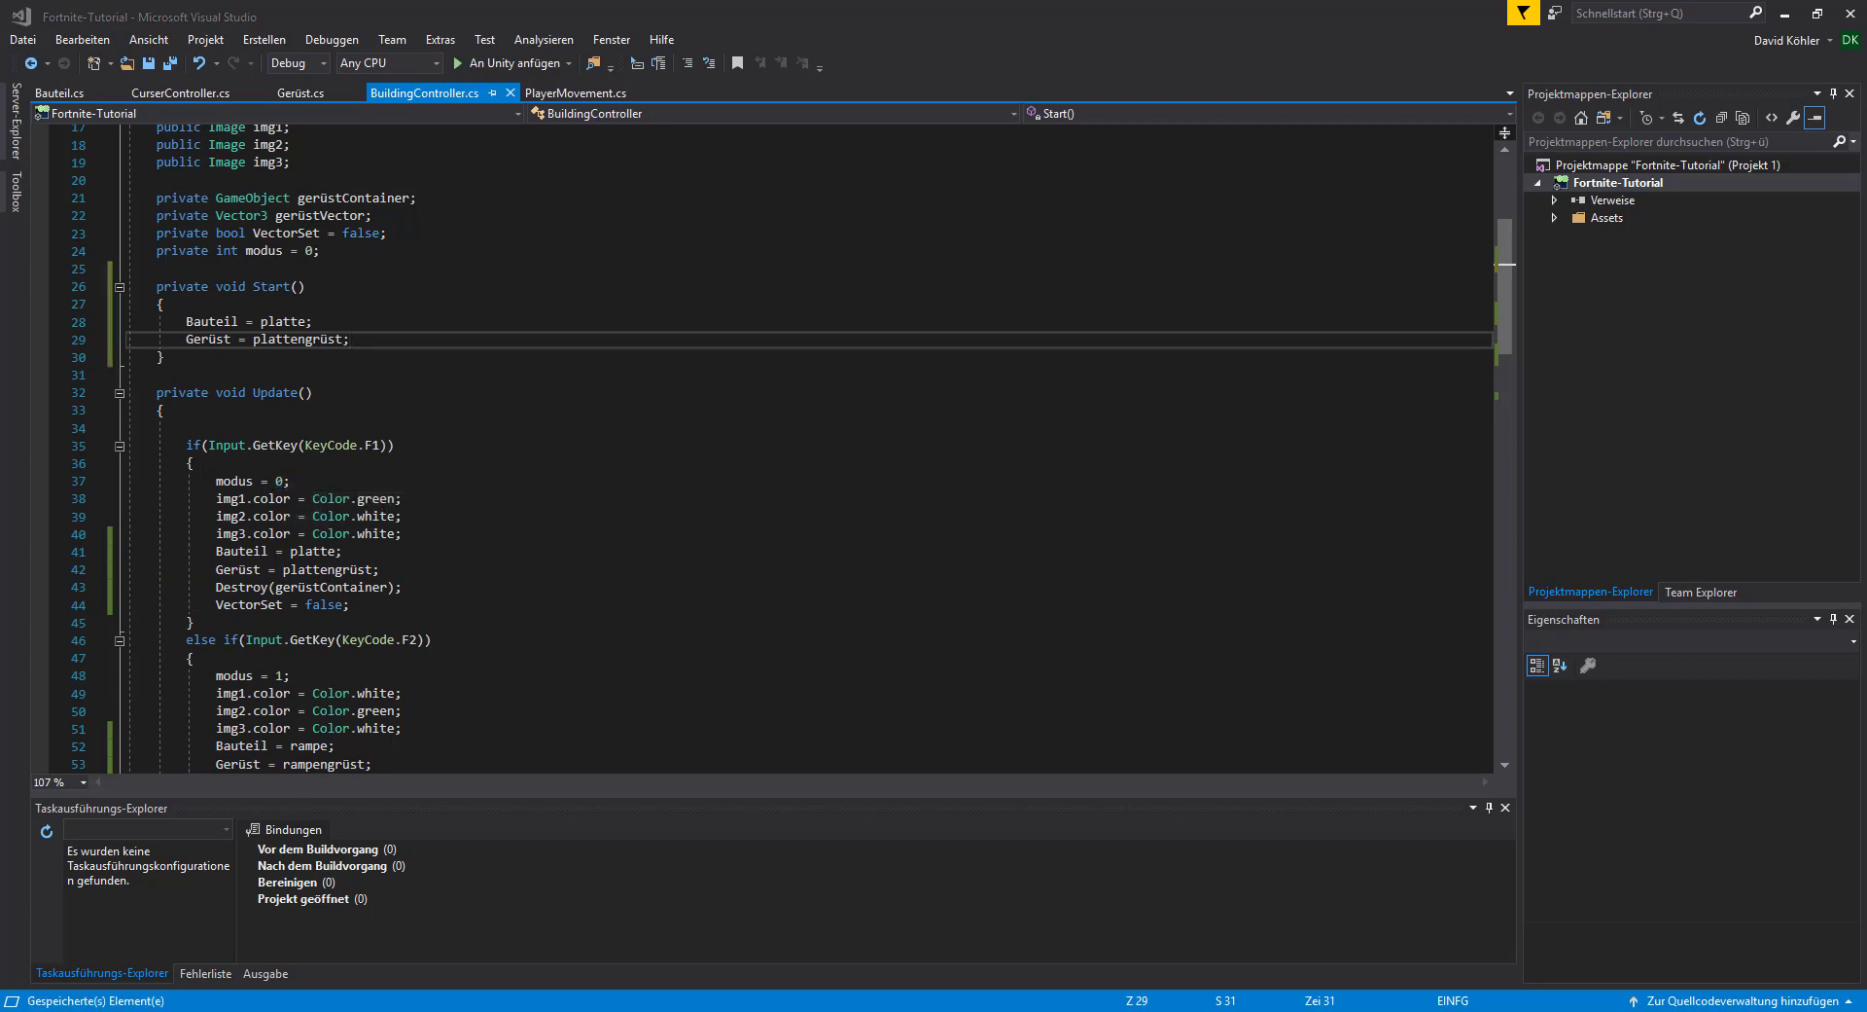
key(alt+Tab)
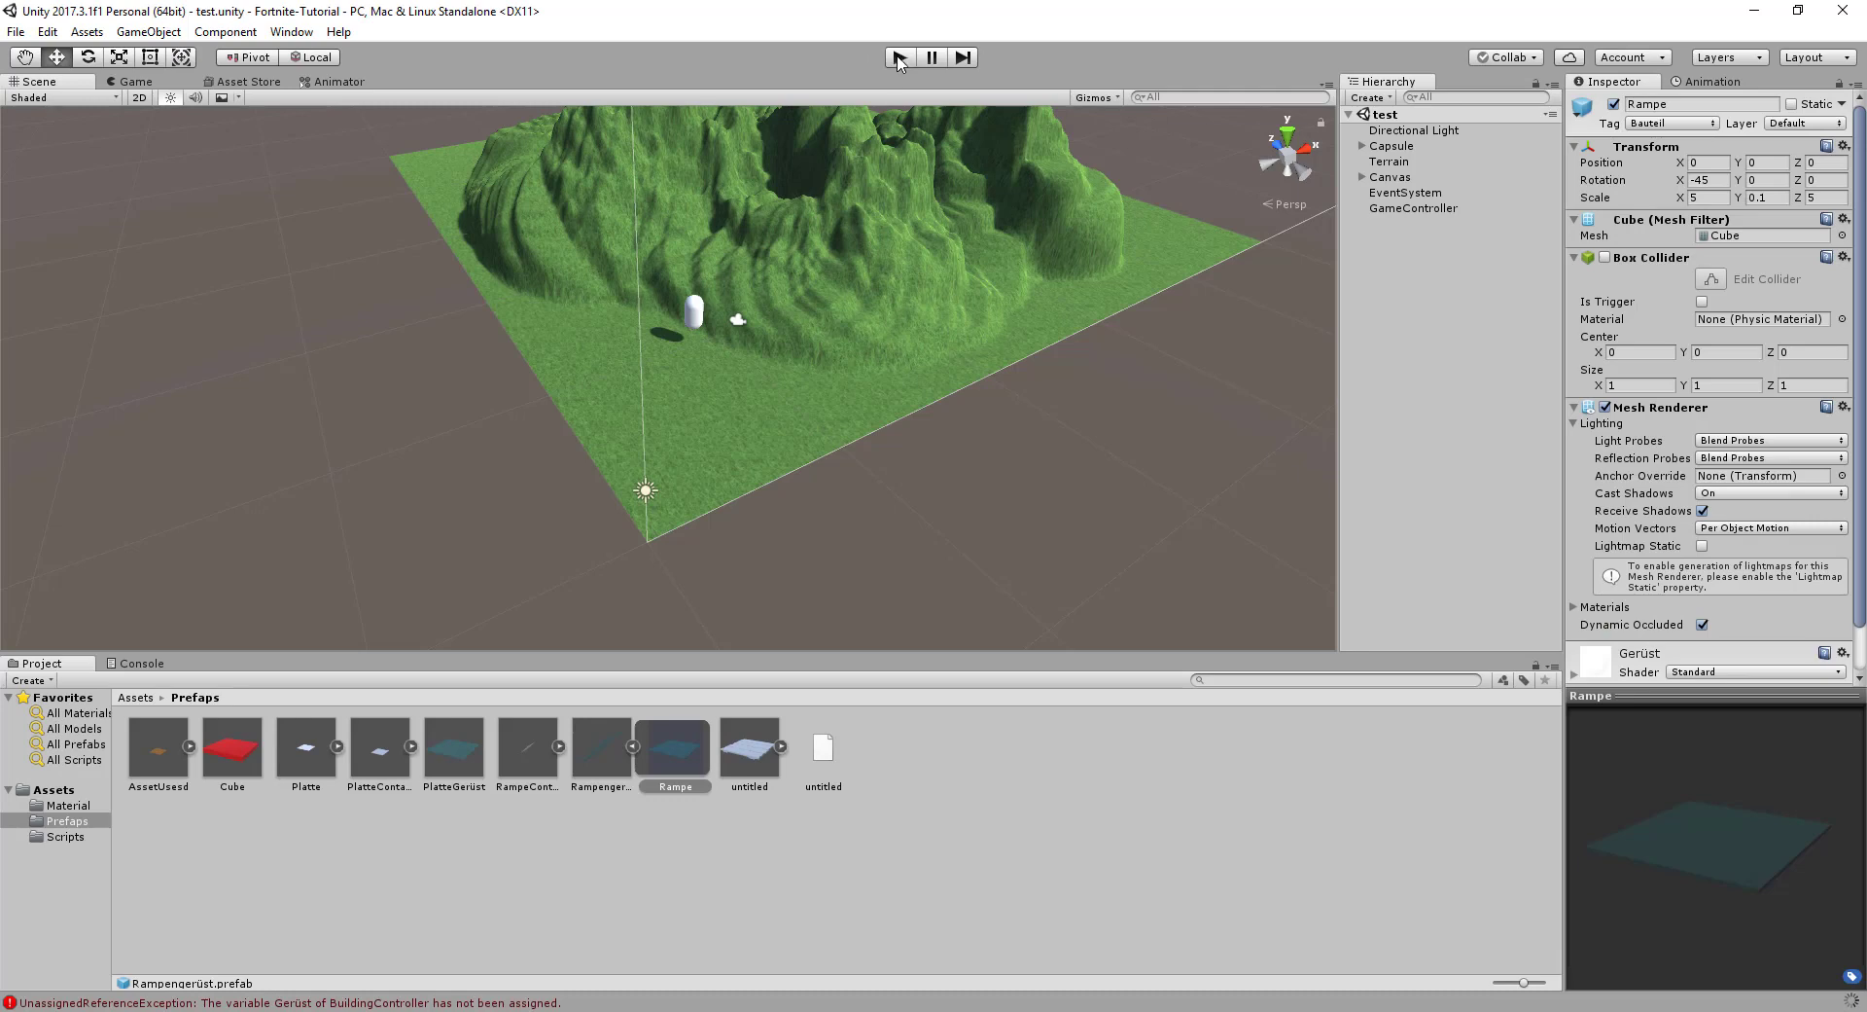
- Play-test to confirm a PlatteGerüst(Clone) plate preview spawns at start, then return to Visual Studio
click(898, 60)
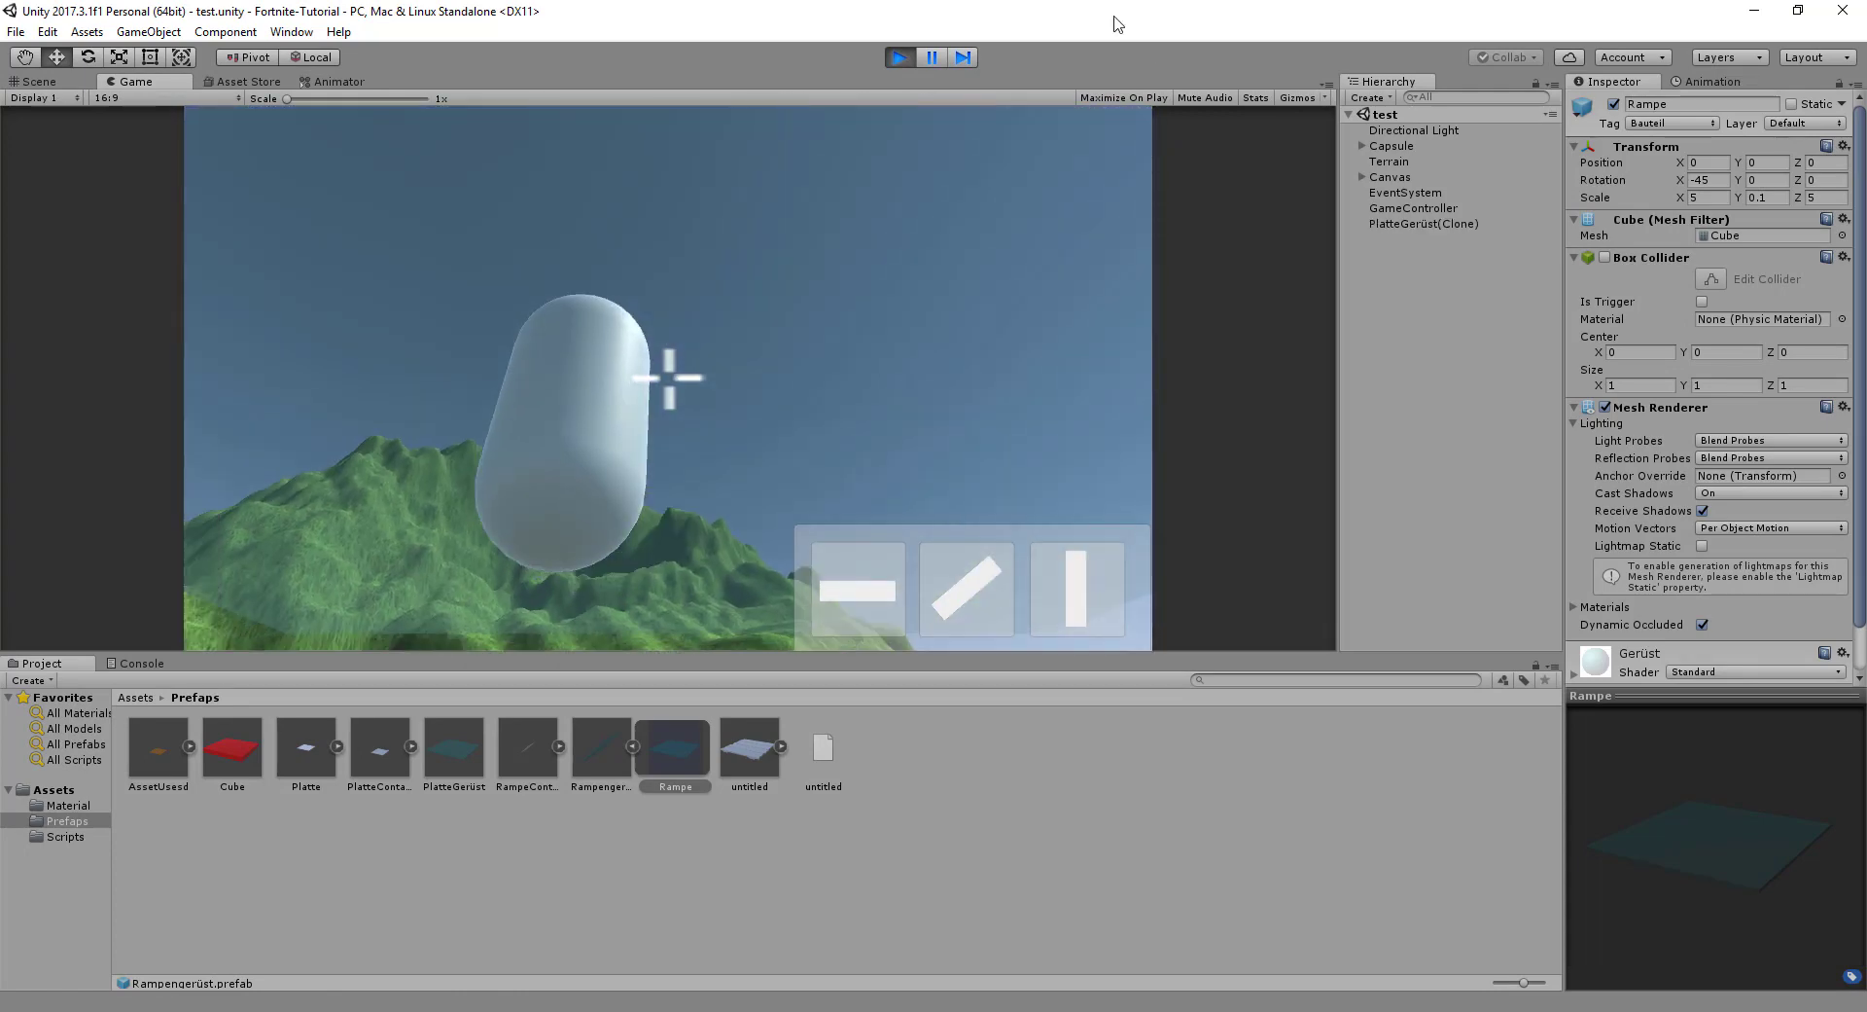
key(ctrl+p)
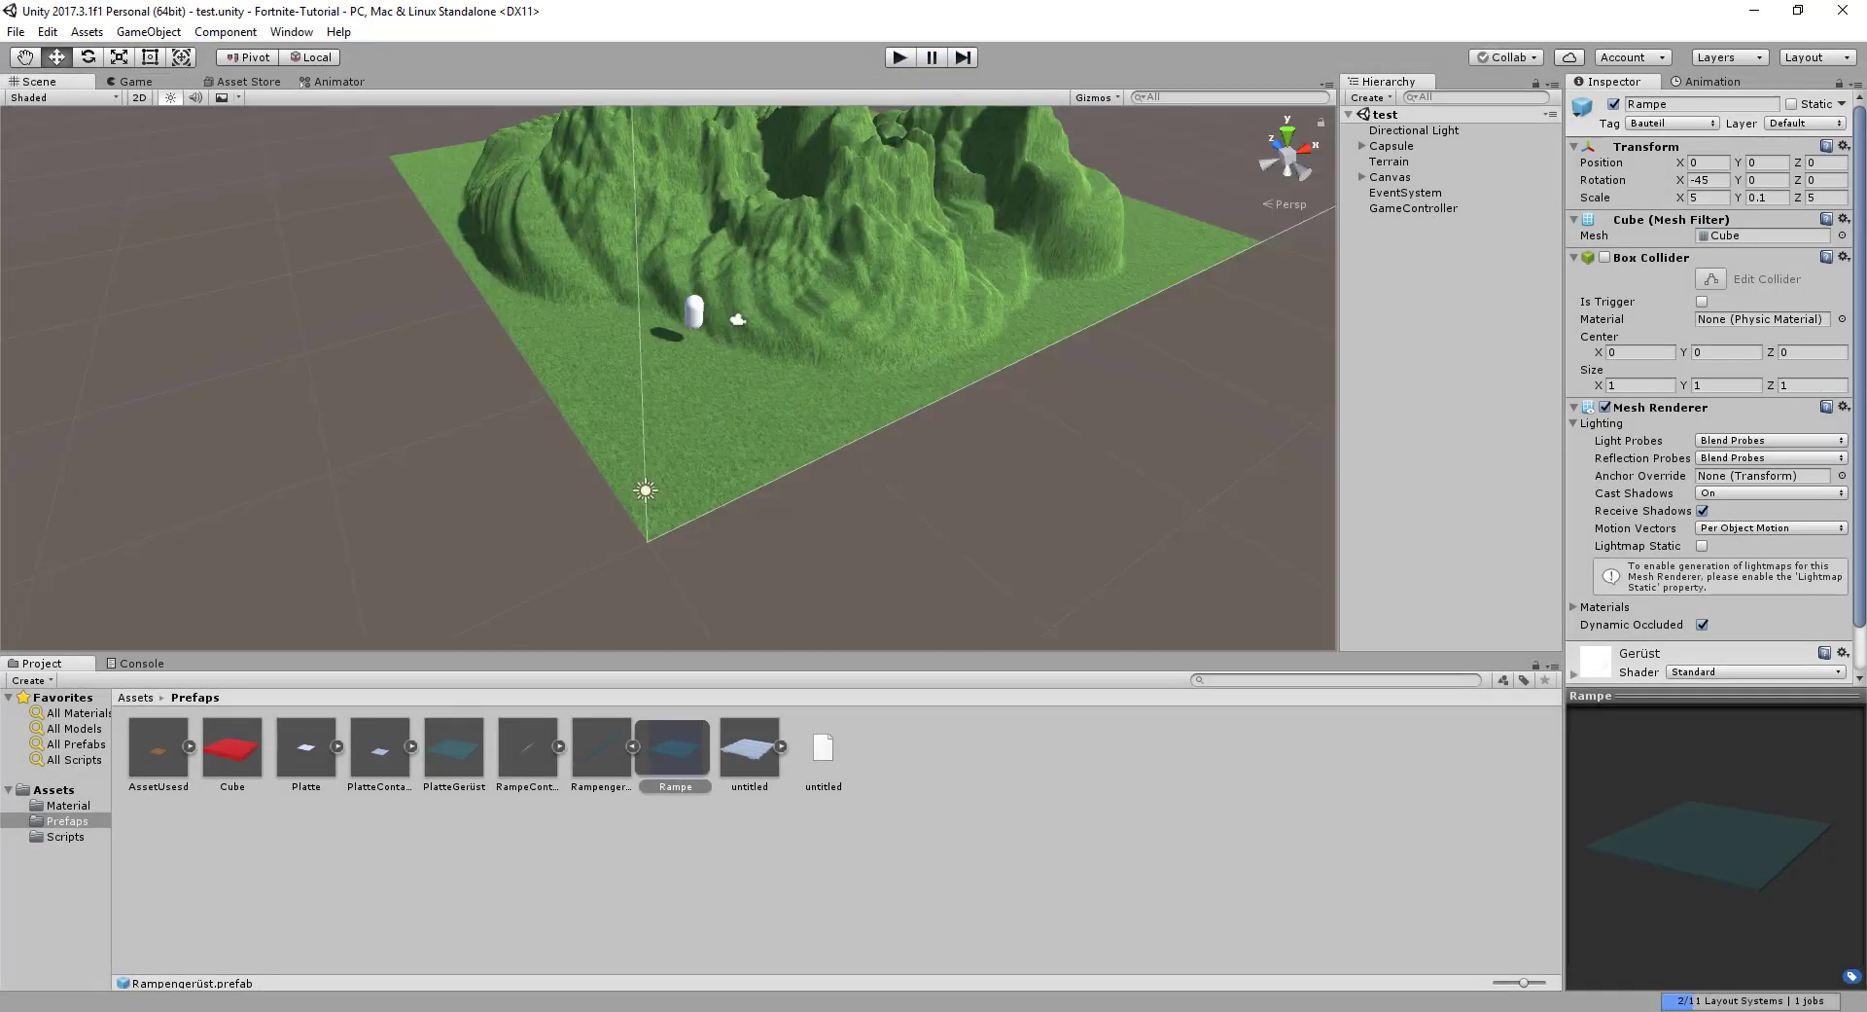
key(alt+Tab)
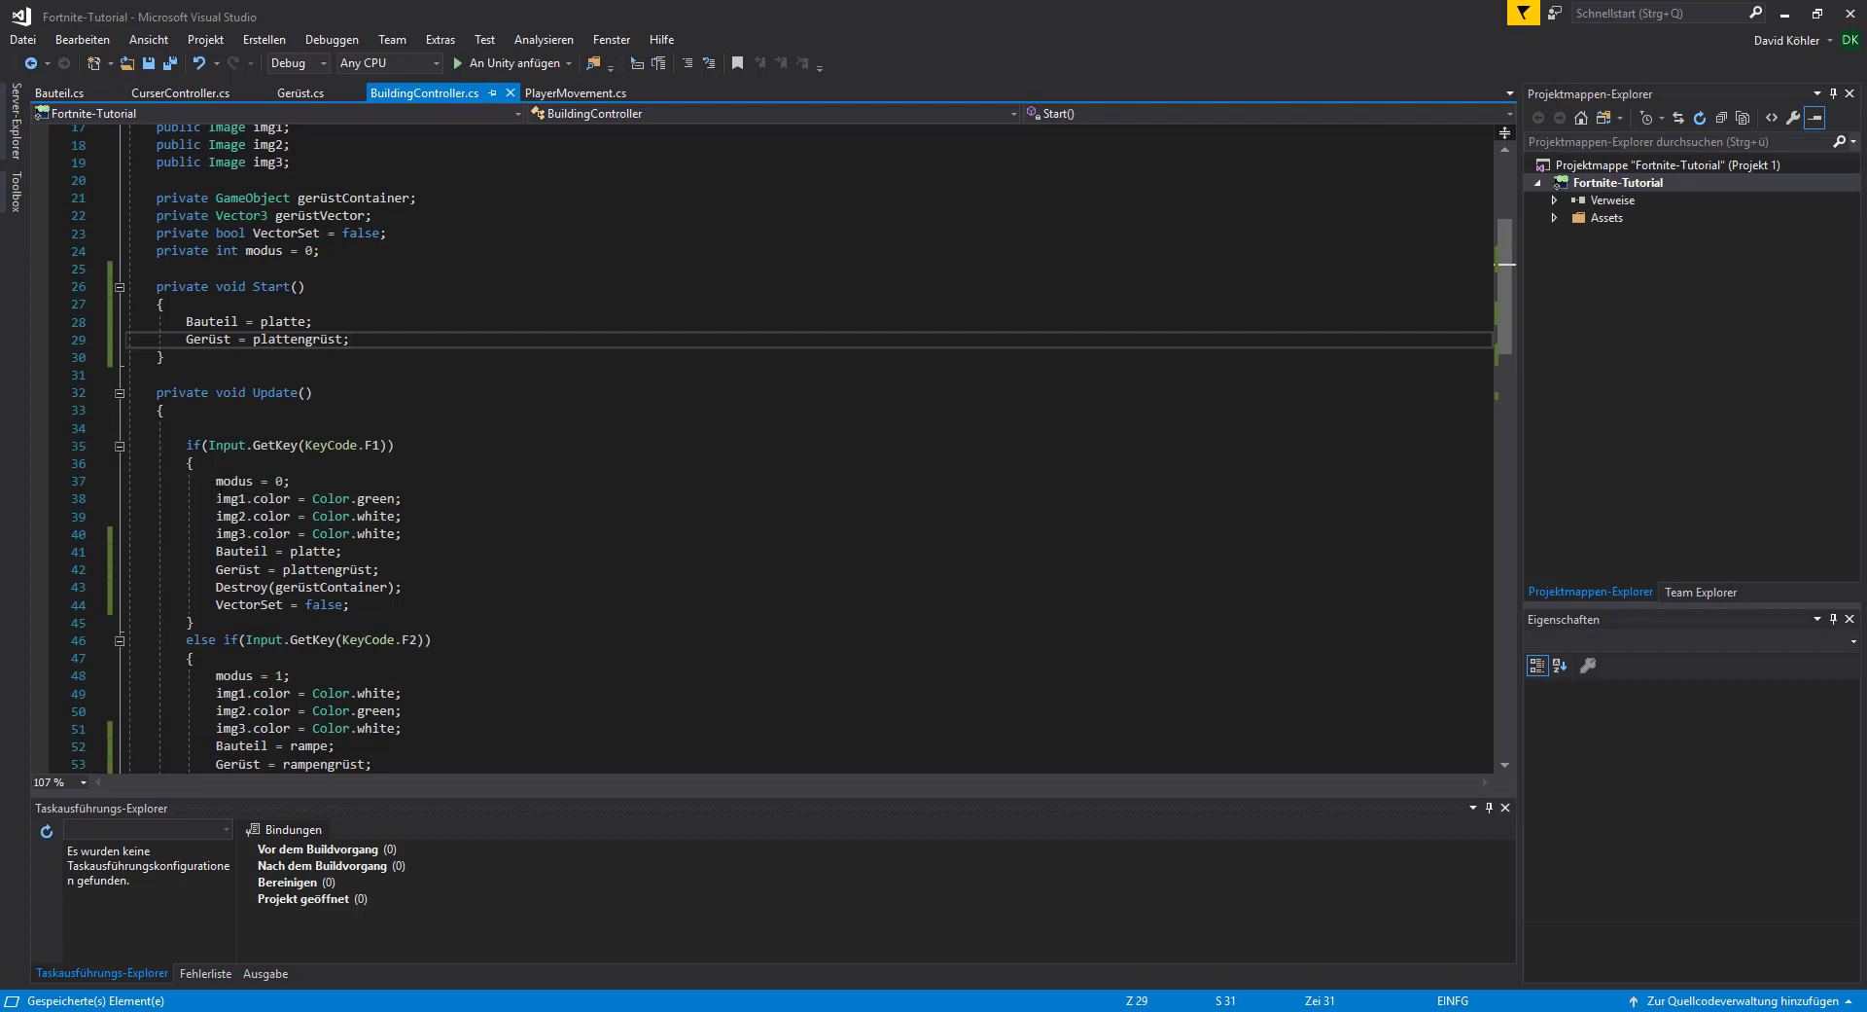
- Copy modus = 0; and img1.color = Color.green; into Start(), save, and switch to Unity
click(253, 480)
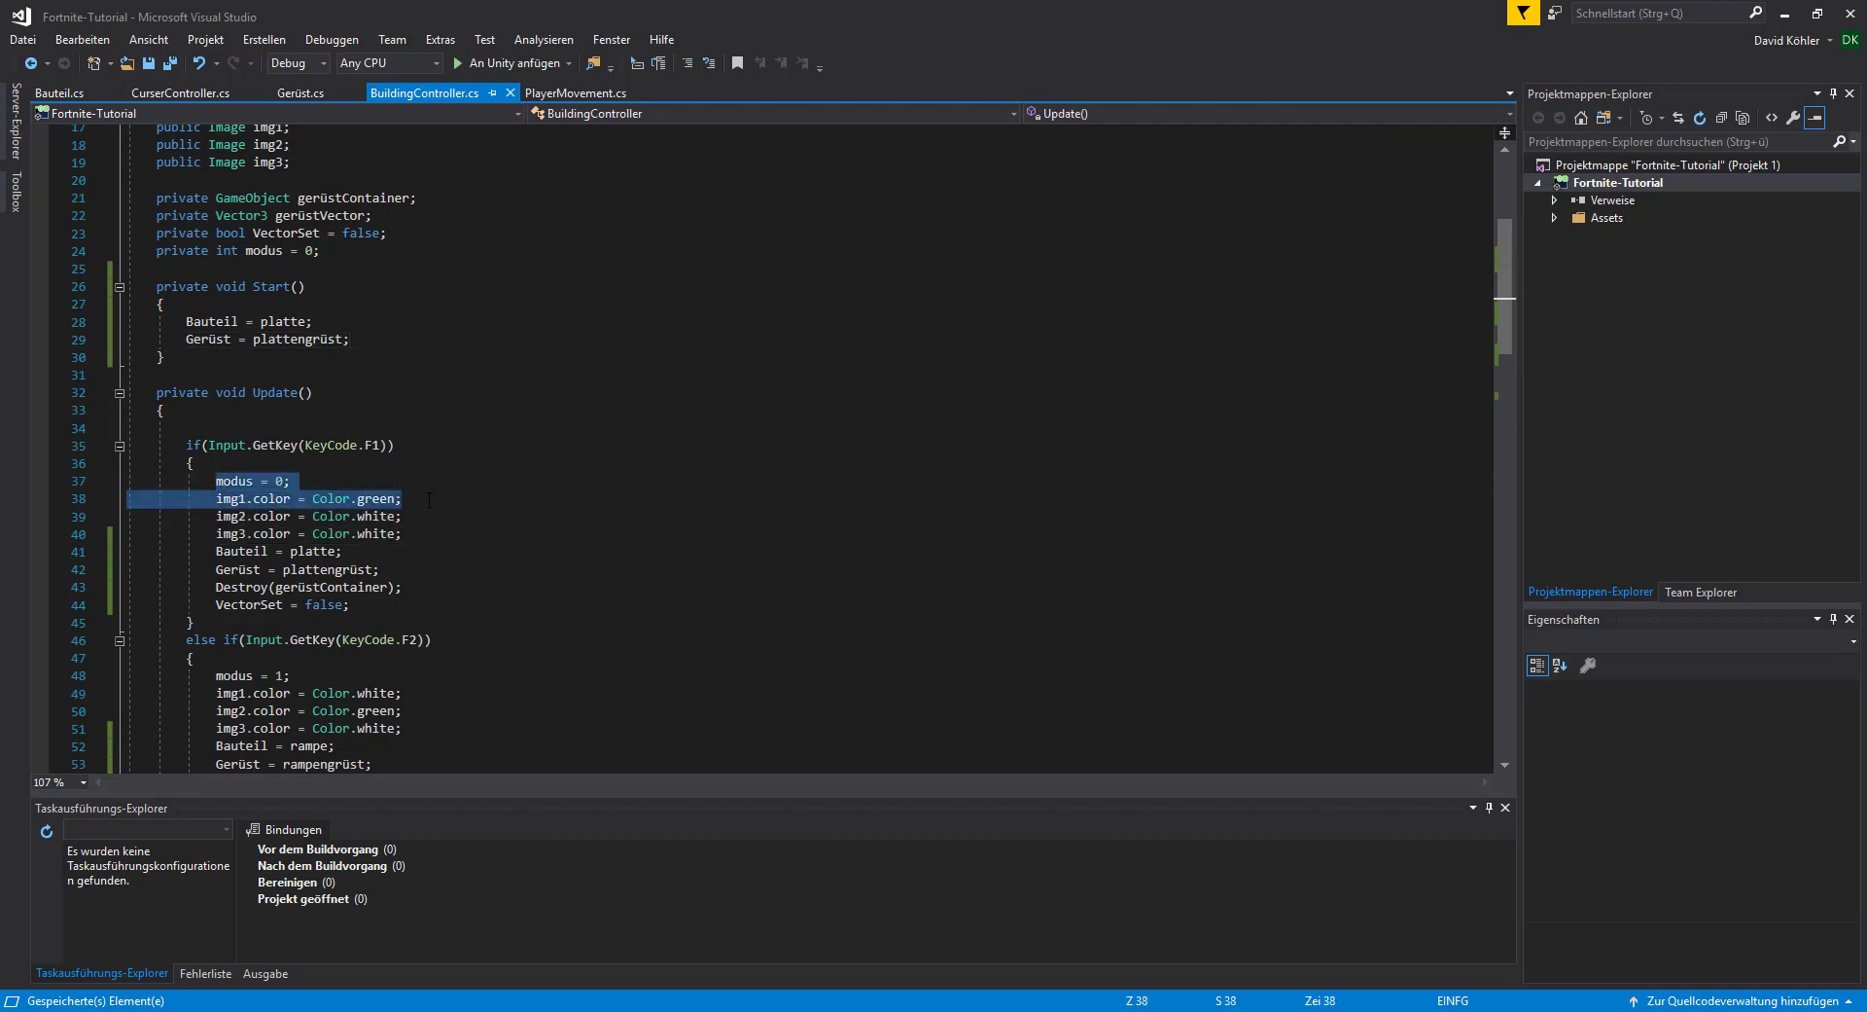
click(366, 339)
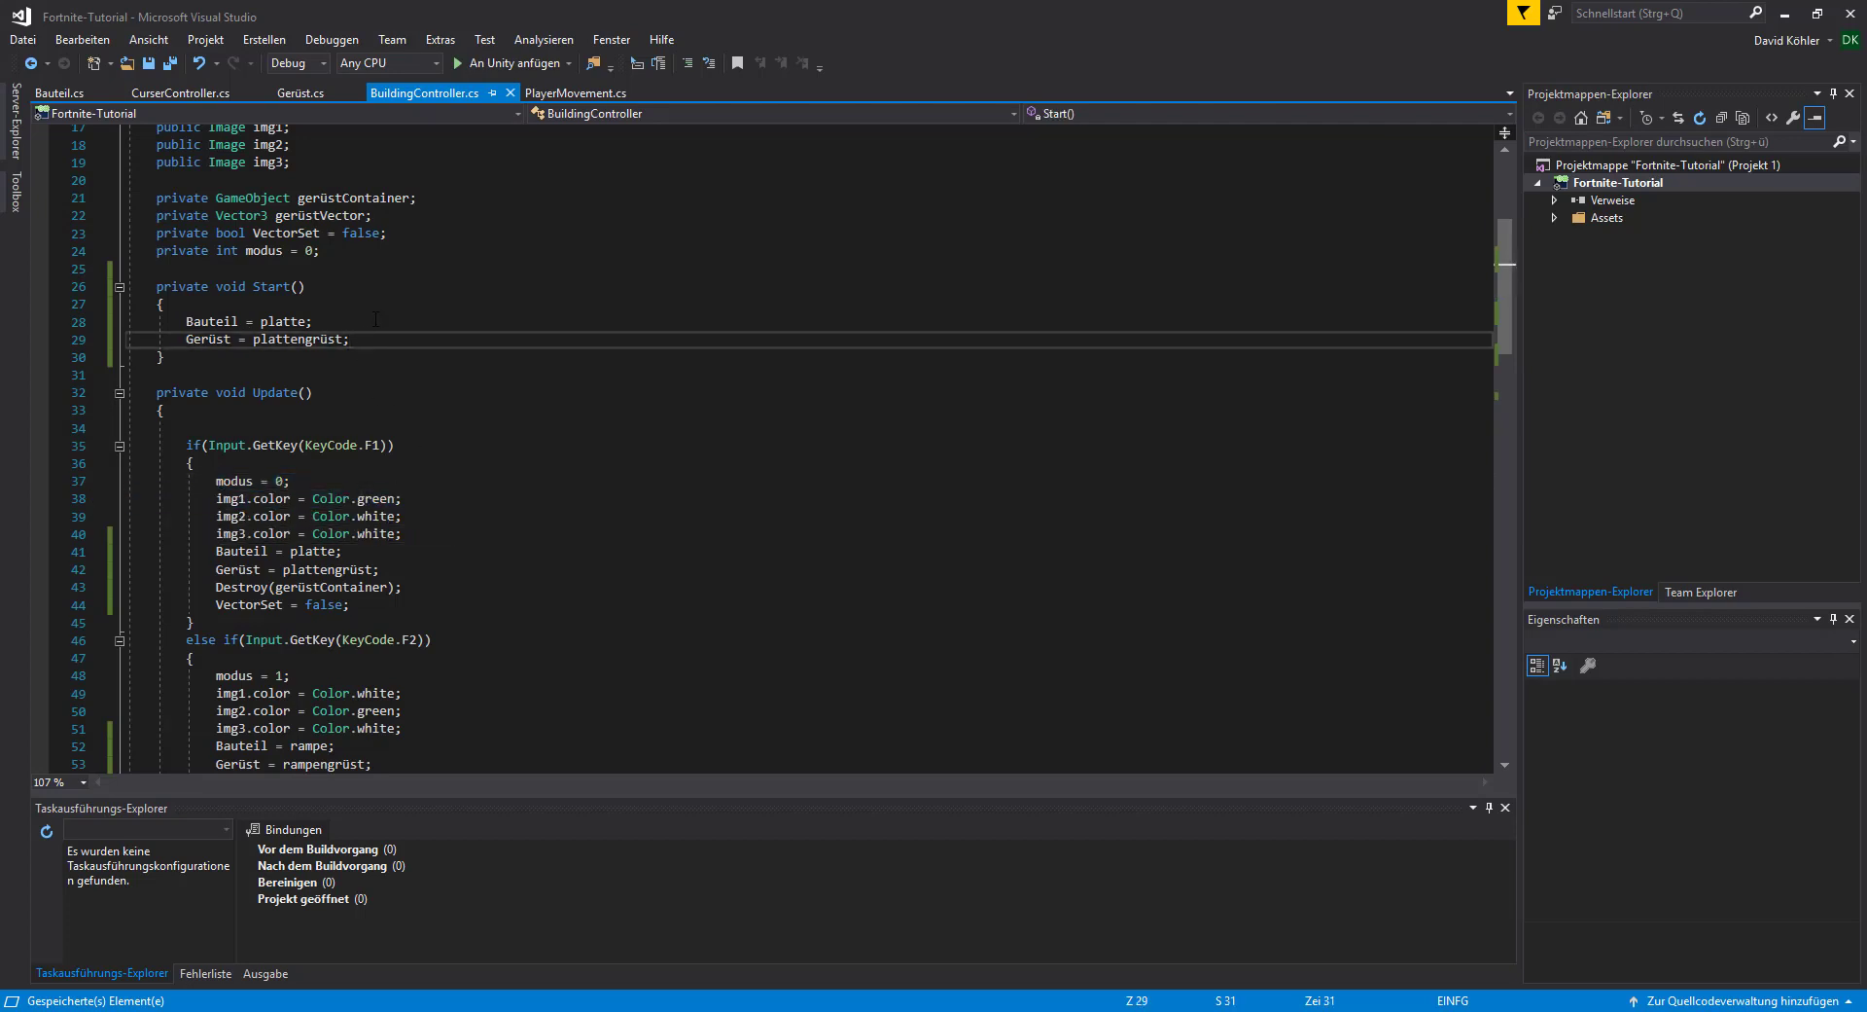
key(Return)
text(modus = 0;         img1.color = Color.green;)
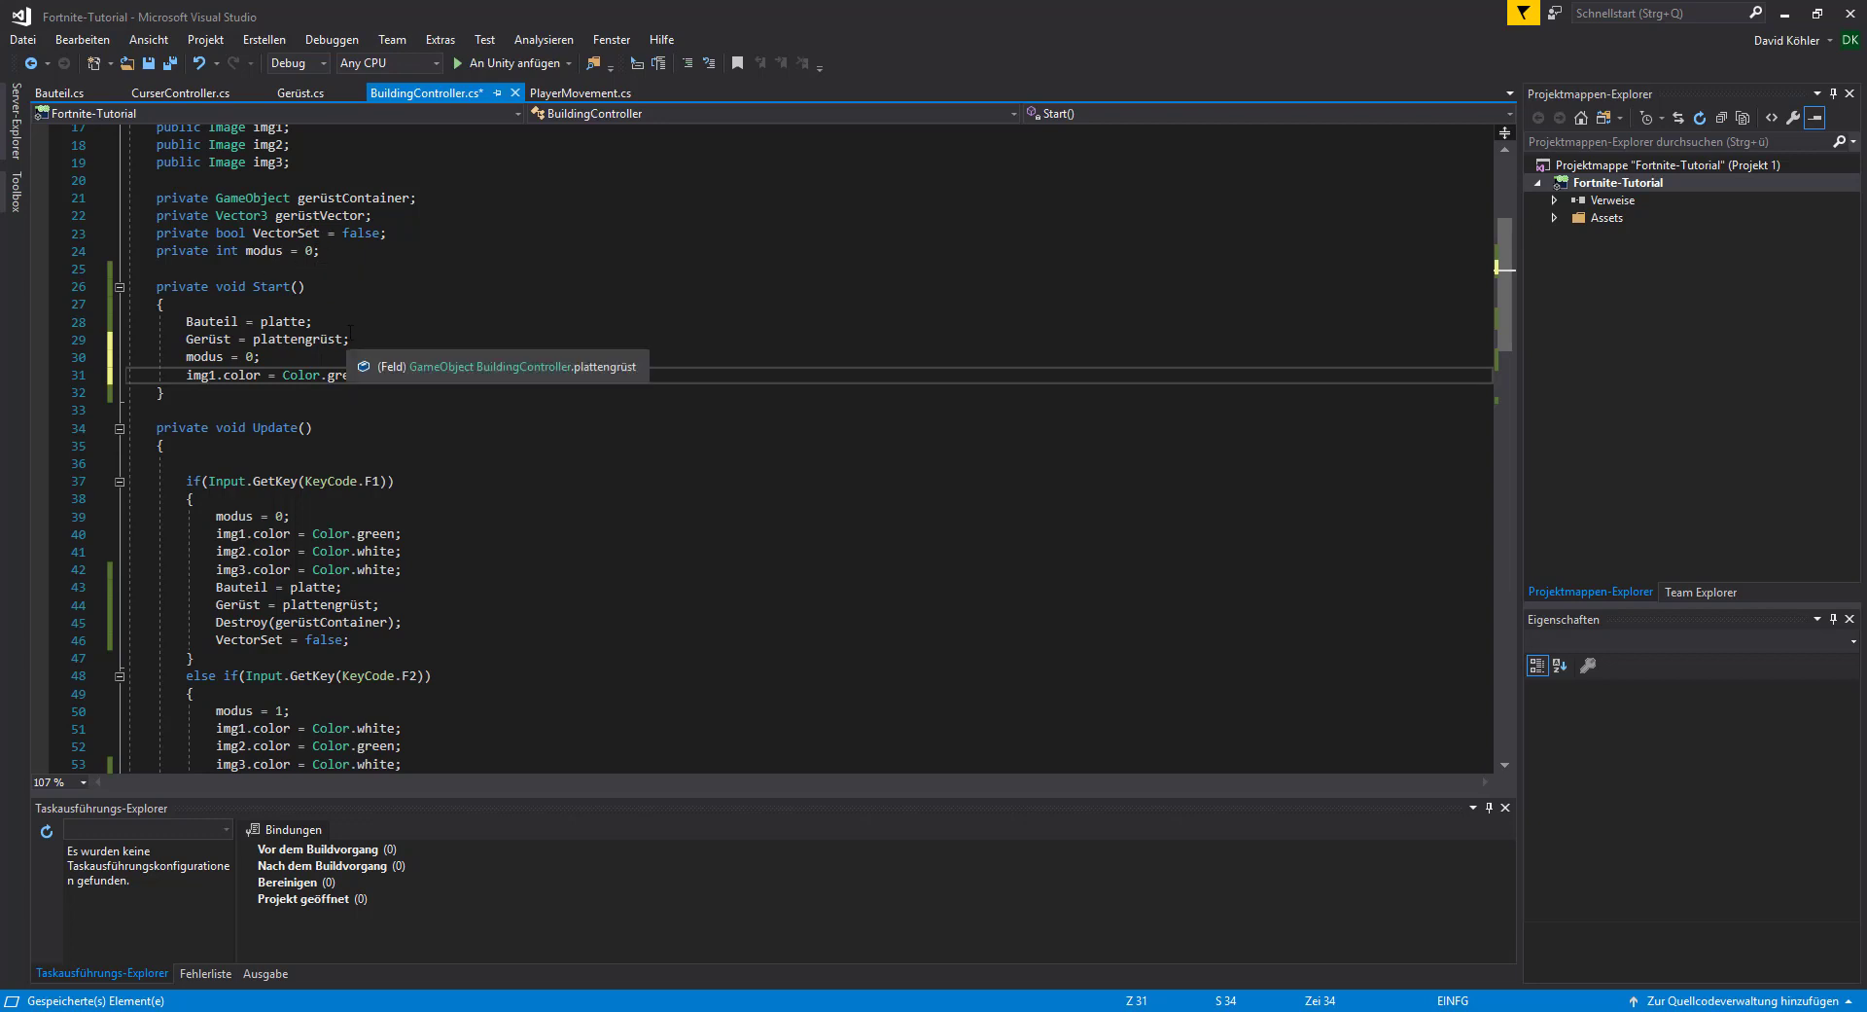
key(ctrl+s)
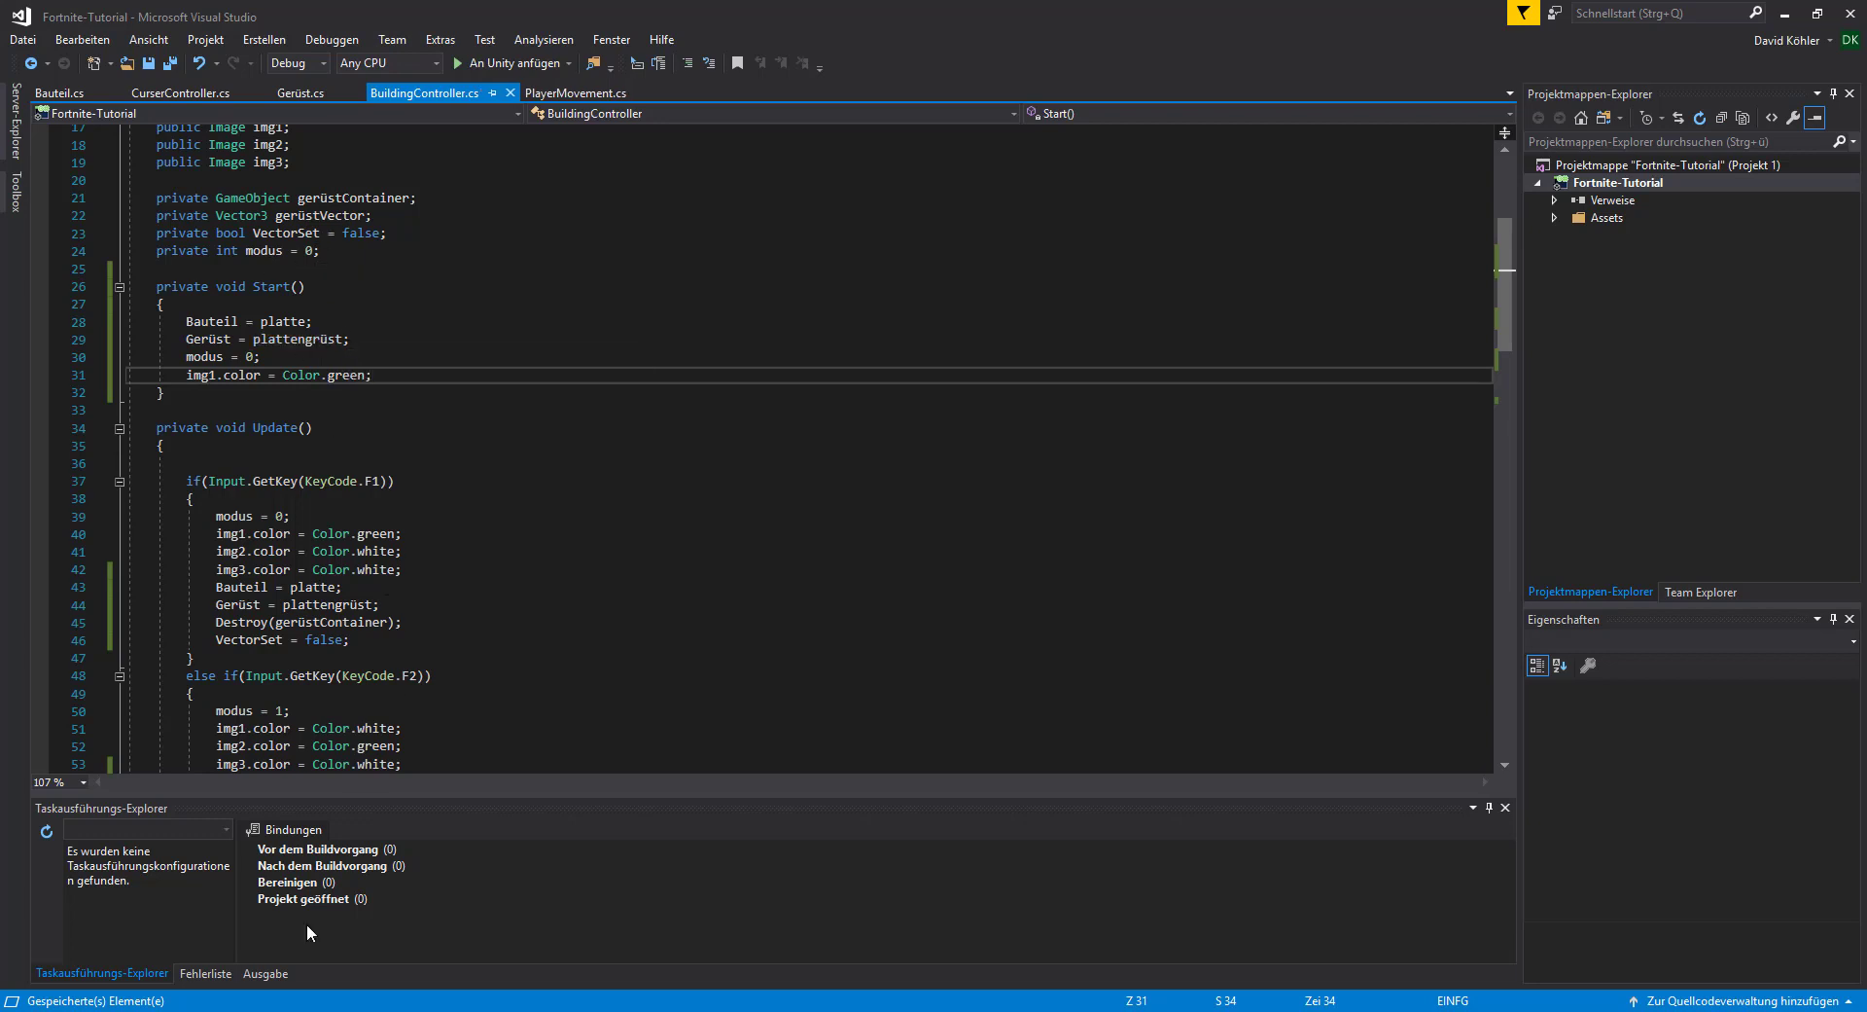
key(alt+Tab)
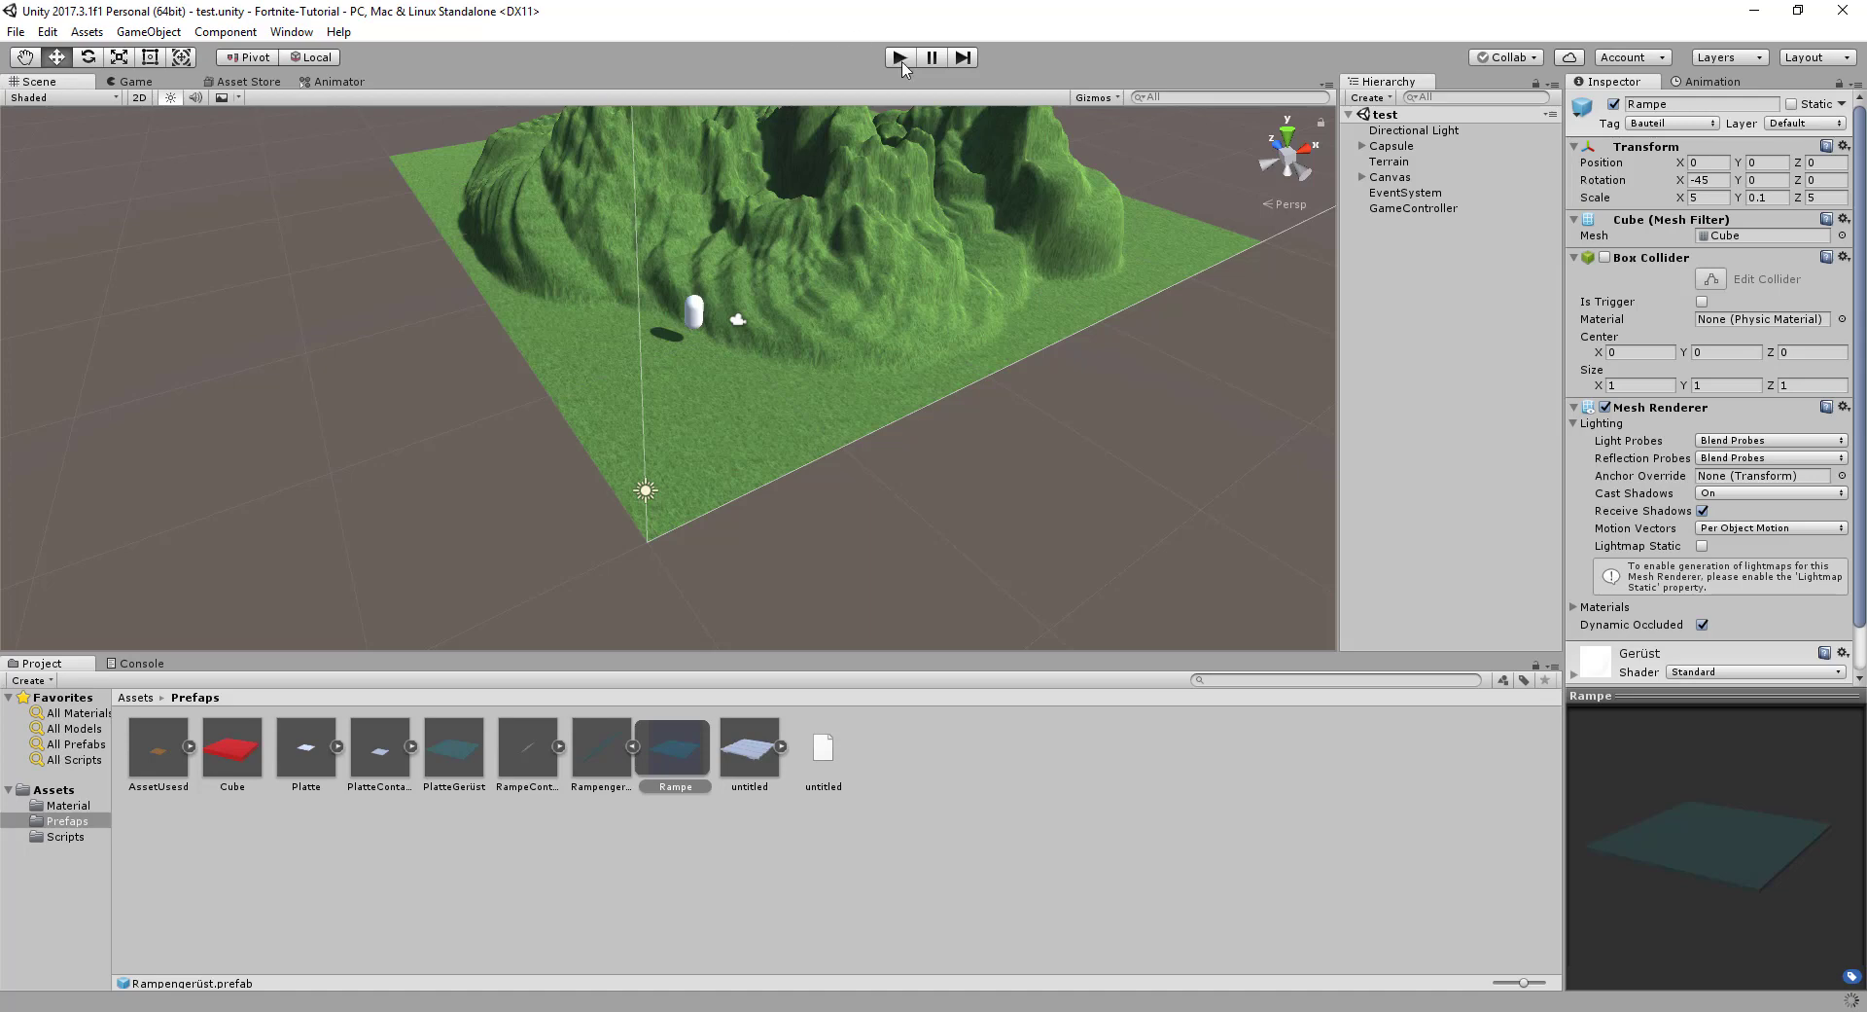
- Play-test by building four plates and a ramp, then stop Play mode
click(901, 61)
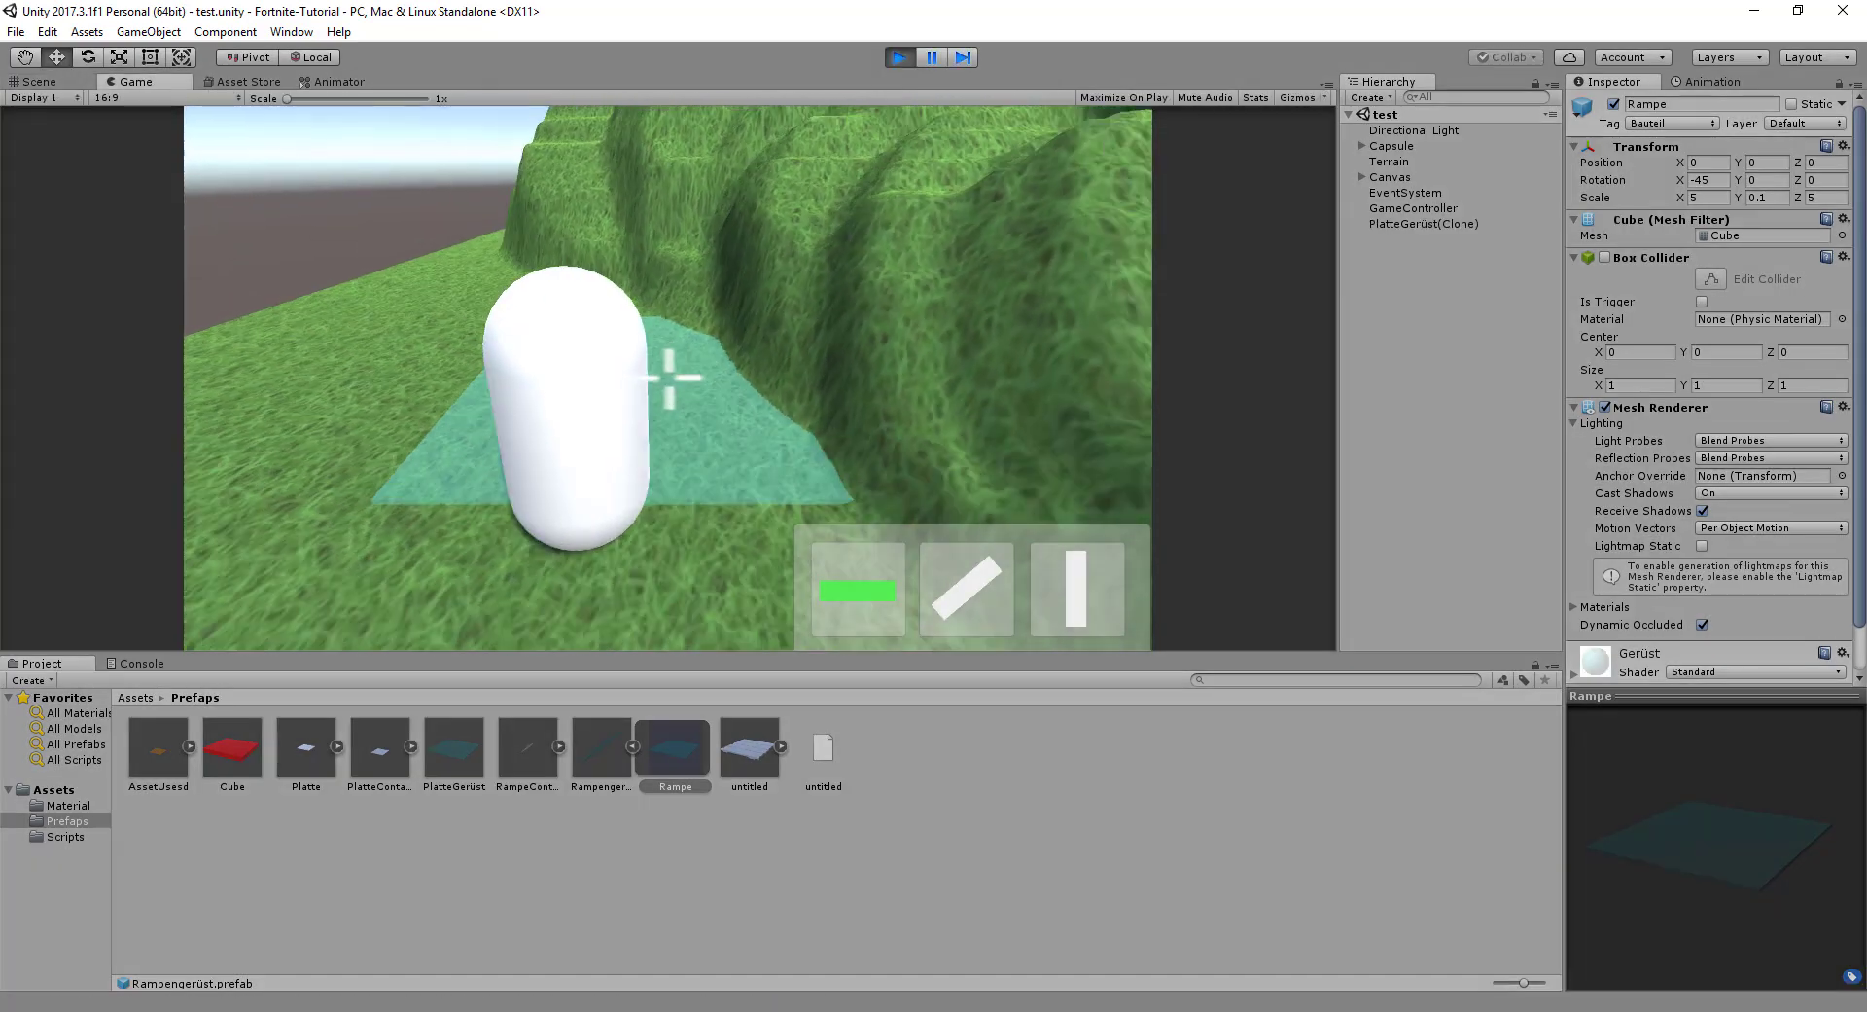
click(671, 377)
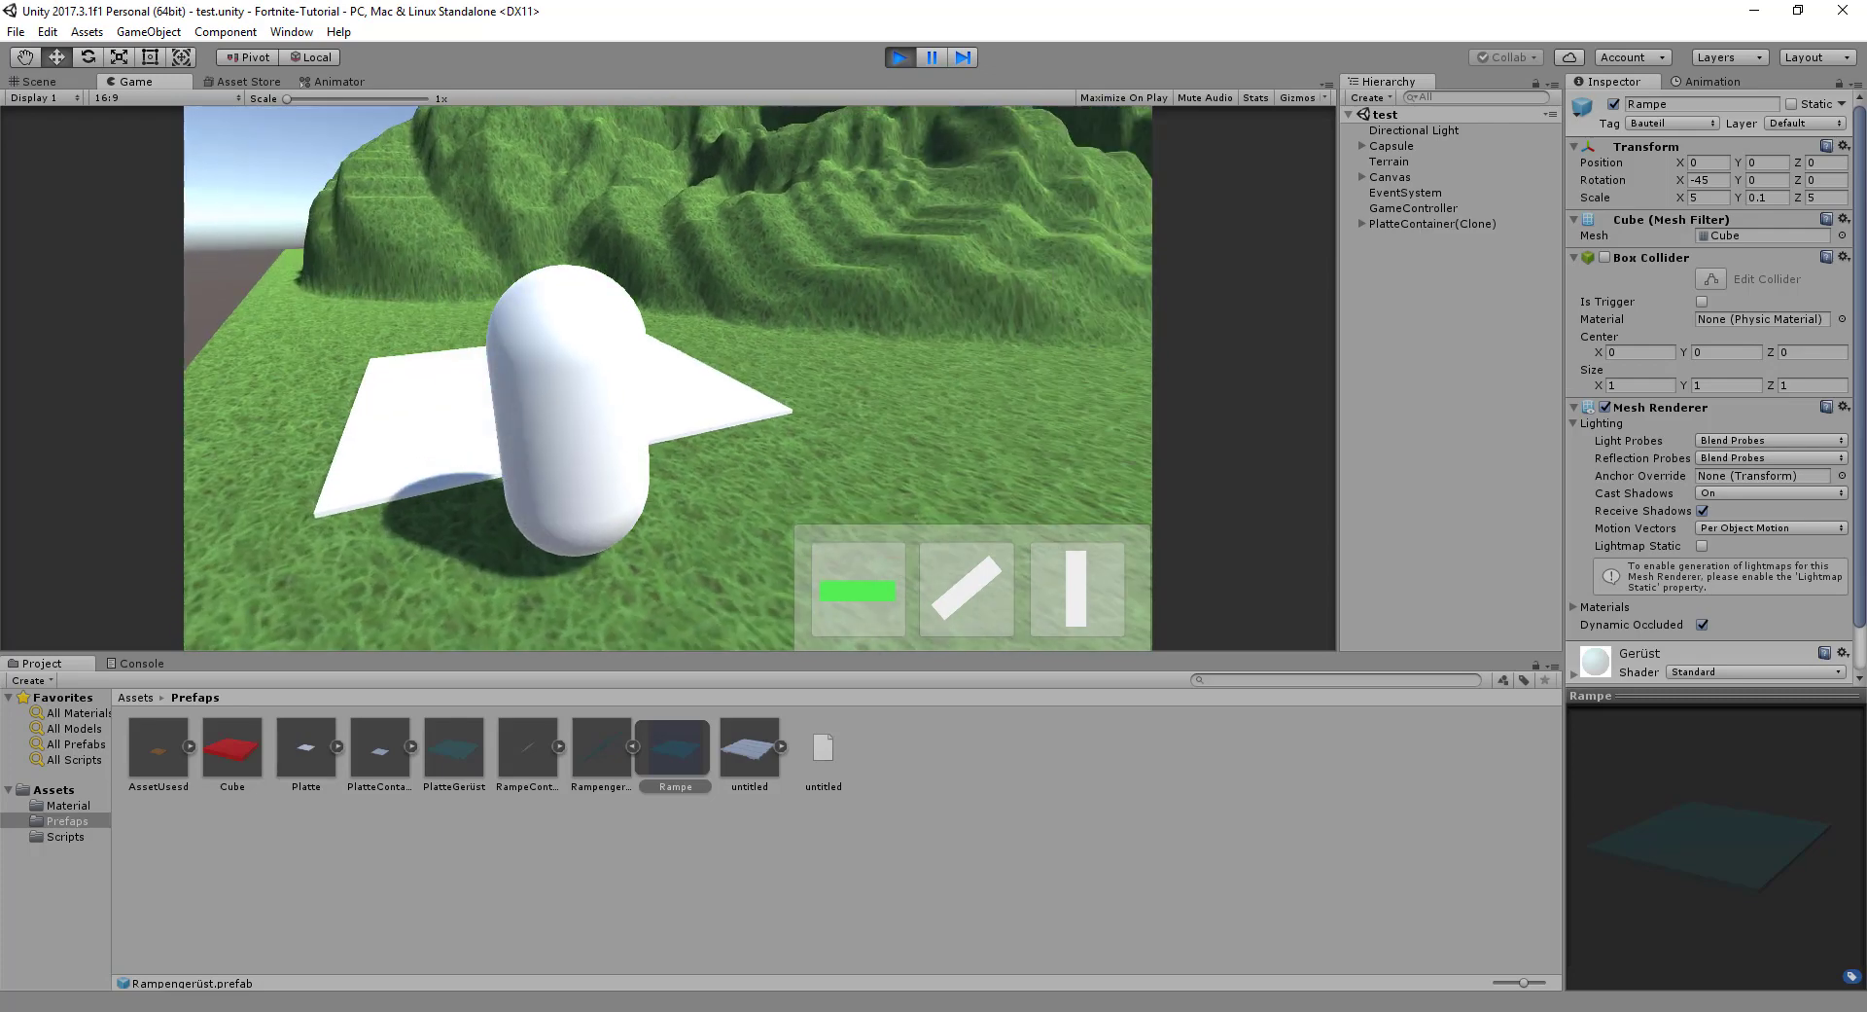
click(671, 378)
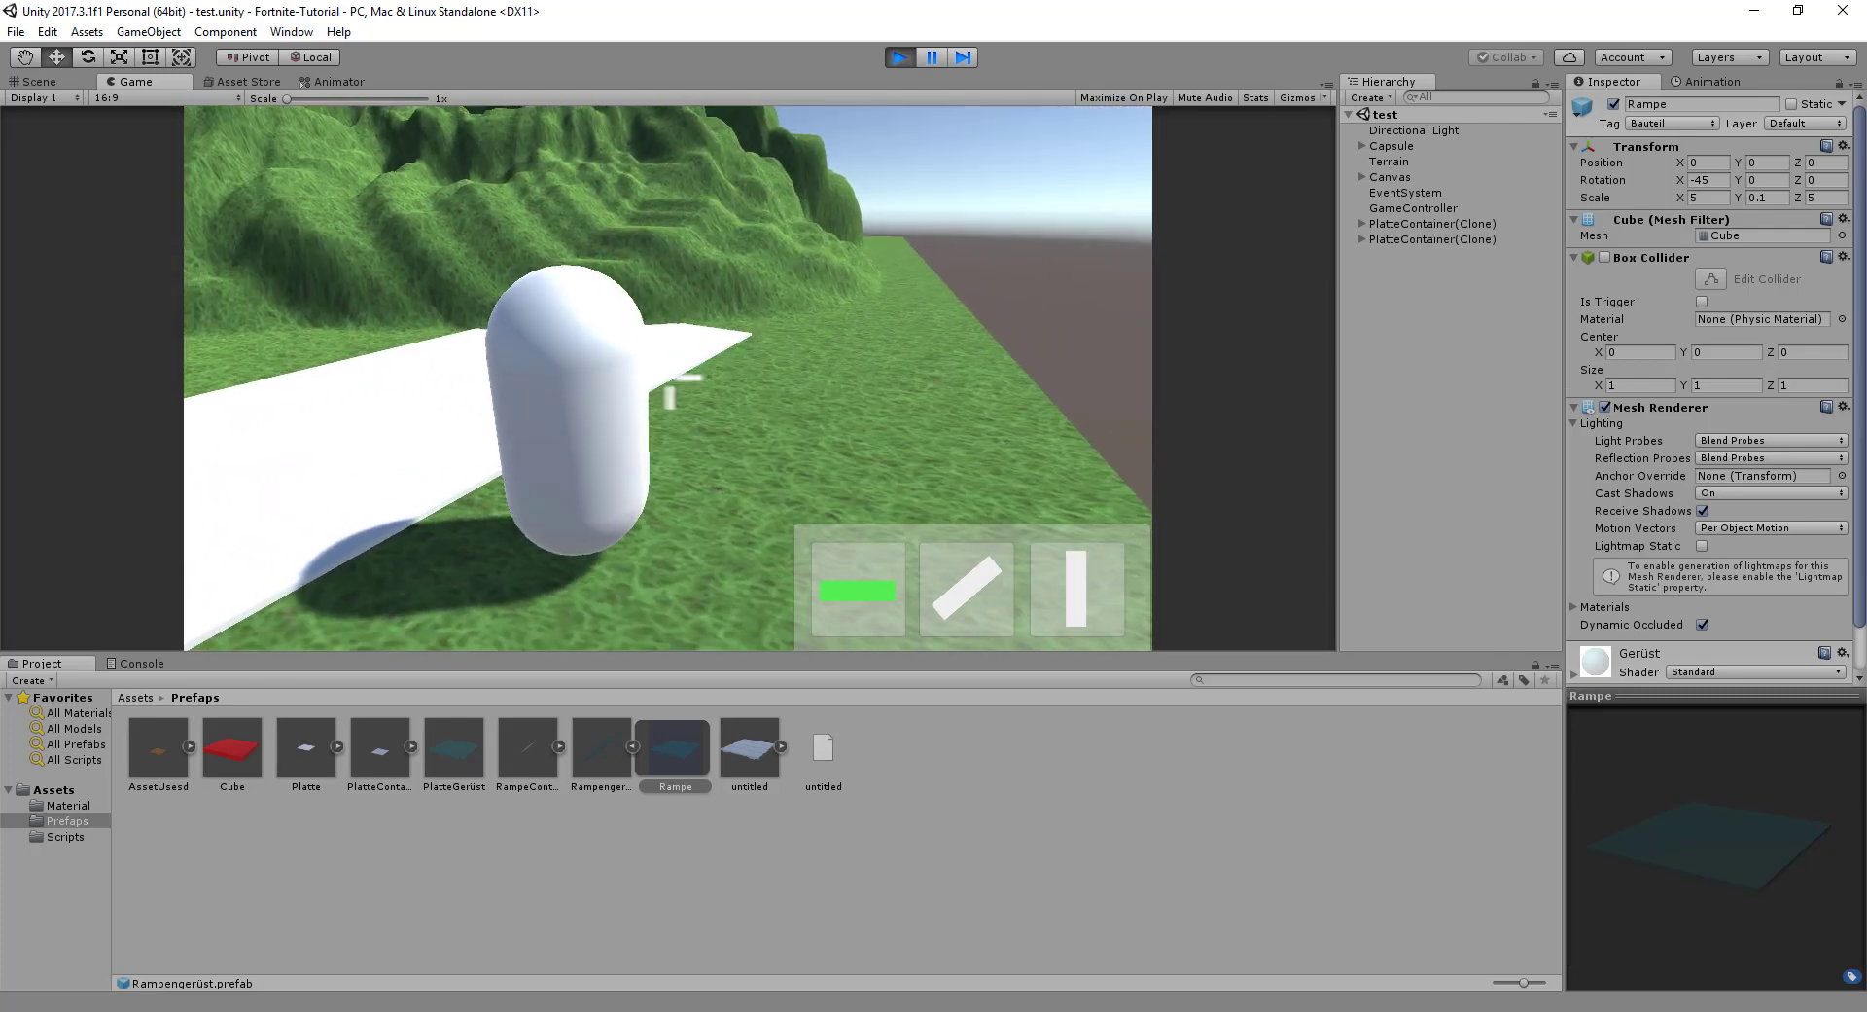
click(1400, 408)
click(822, 389)
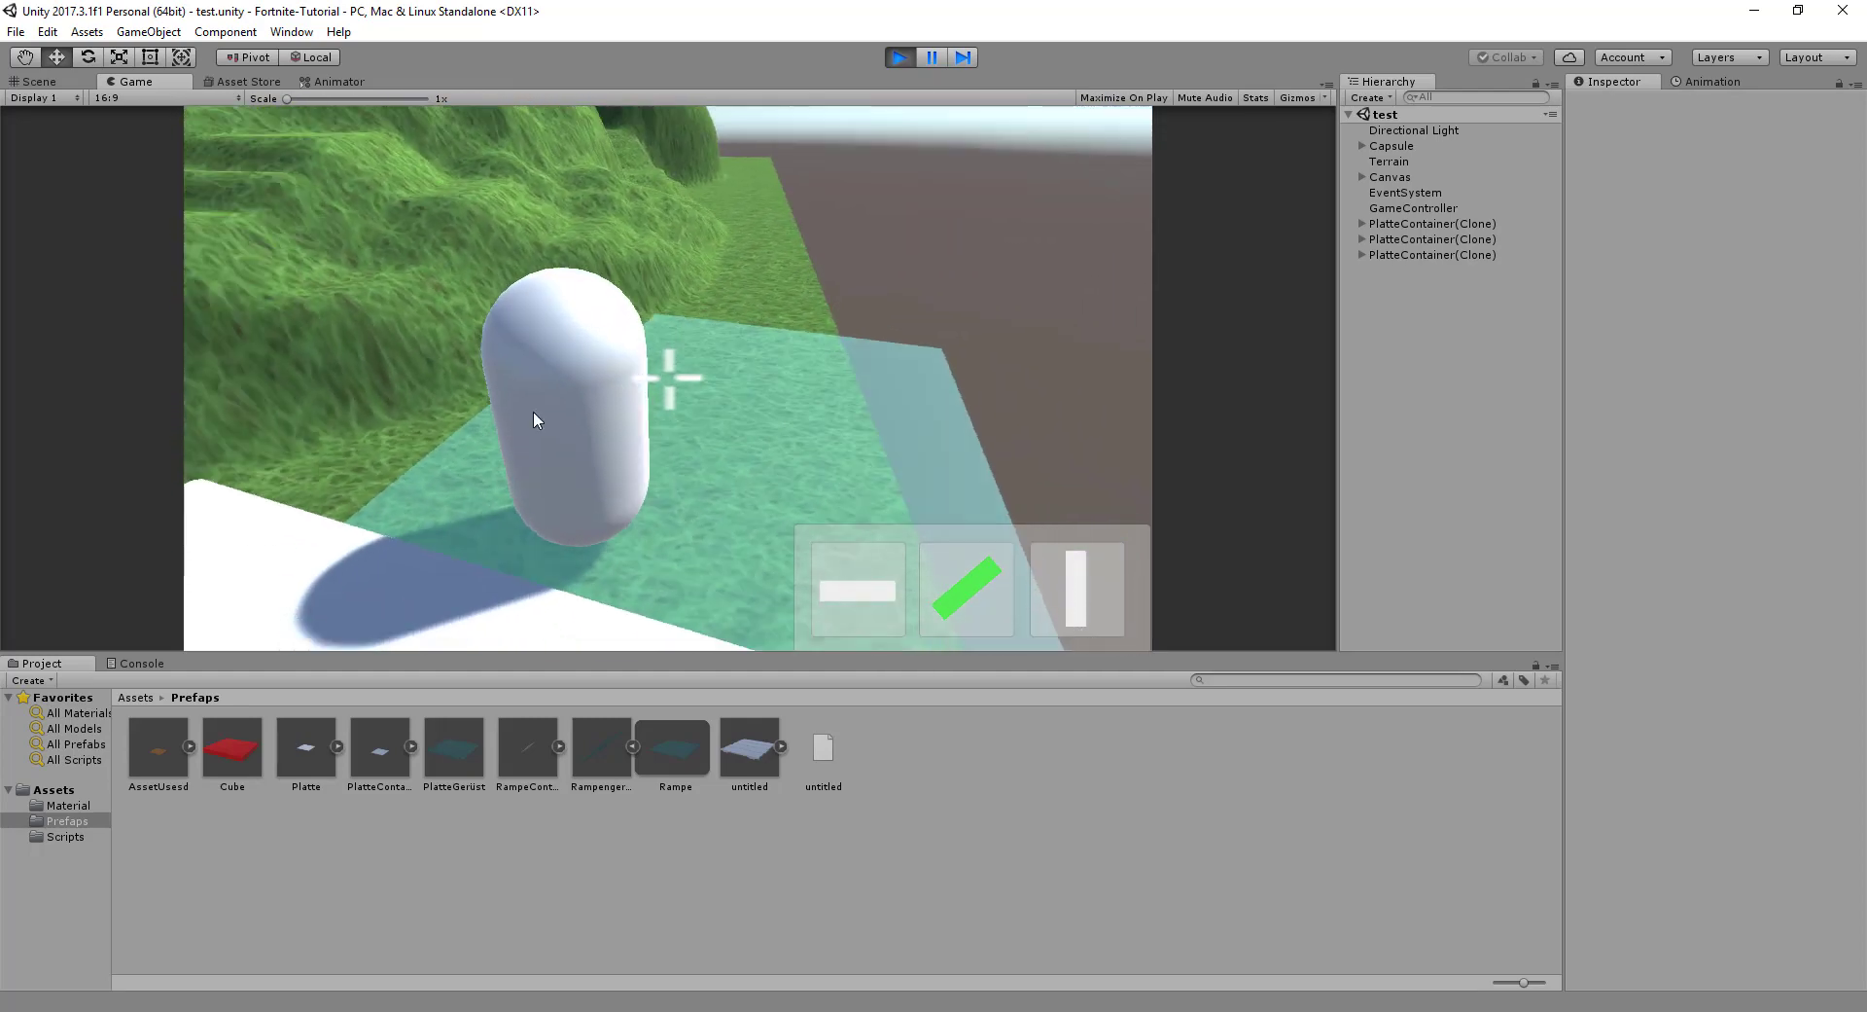
click(695, 397)
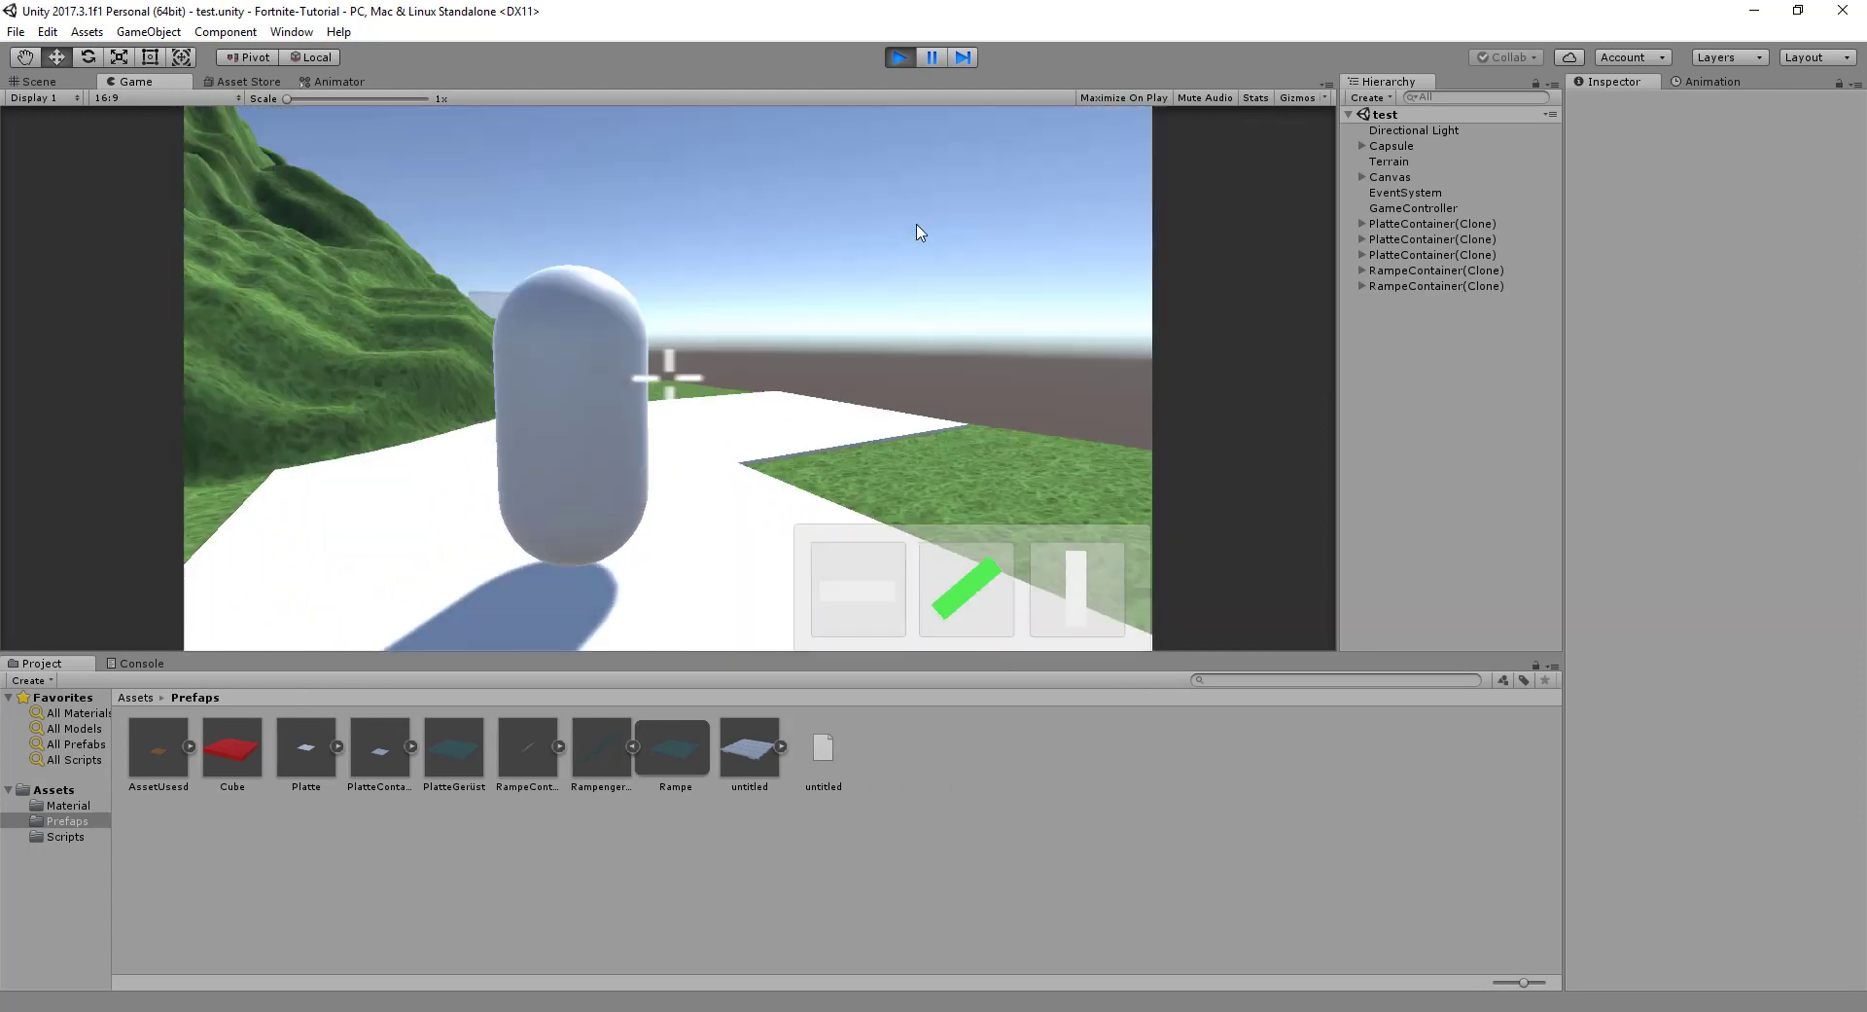
click(900, 57)
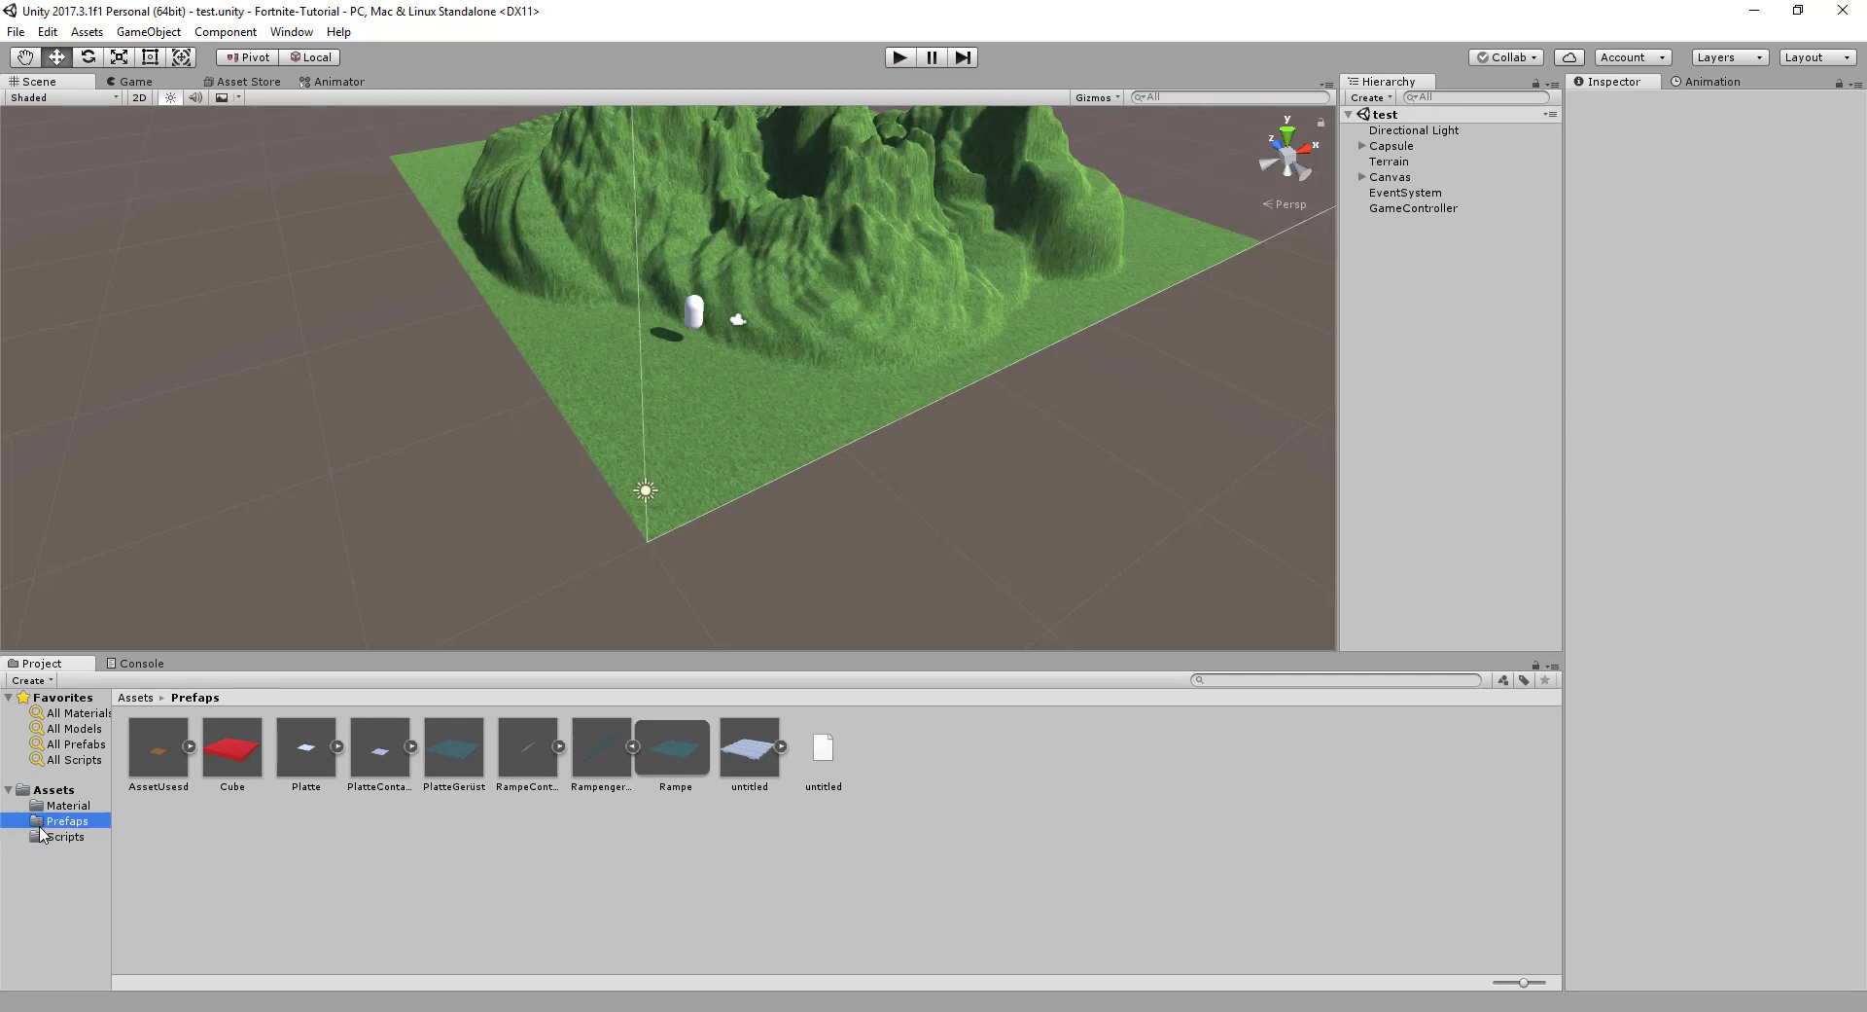
- Open the Bauteil script from the Scripts folder and scroll through its plate/ramp modus switch
click(41, 837)
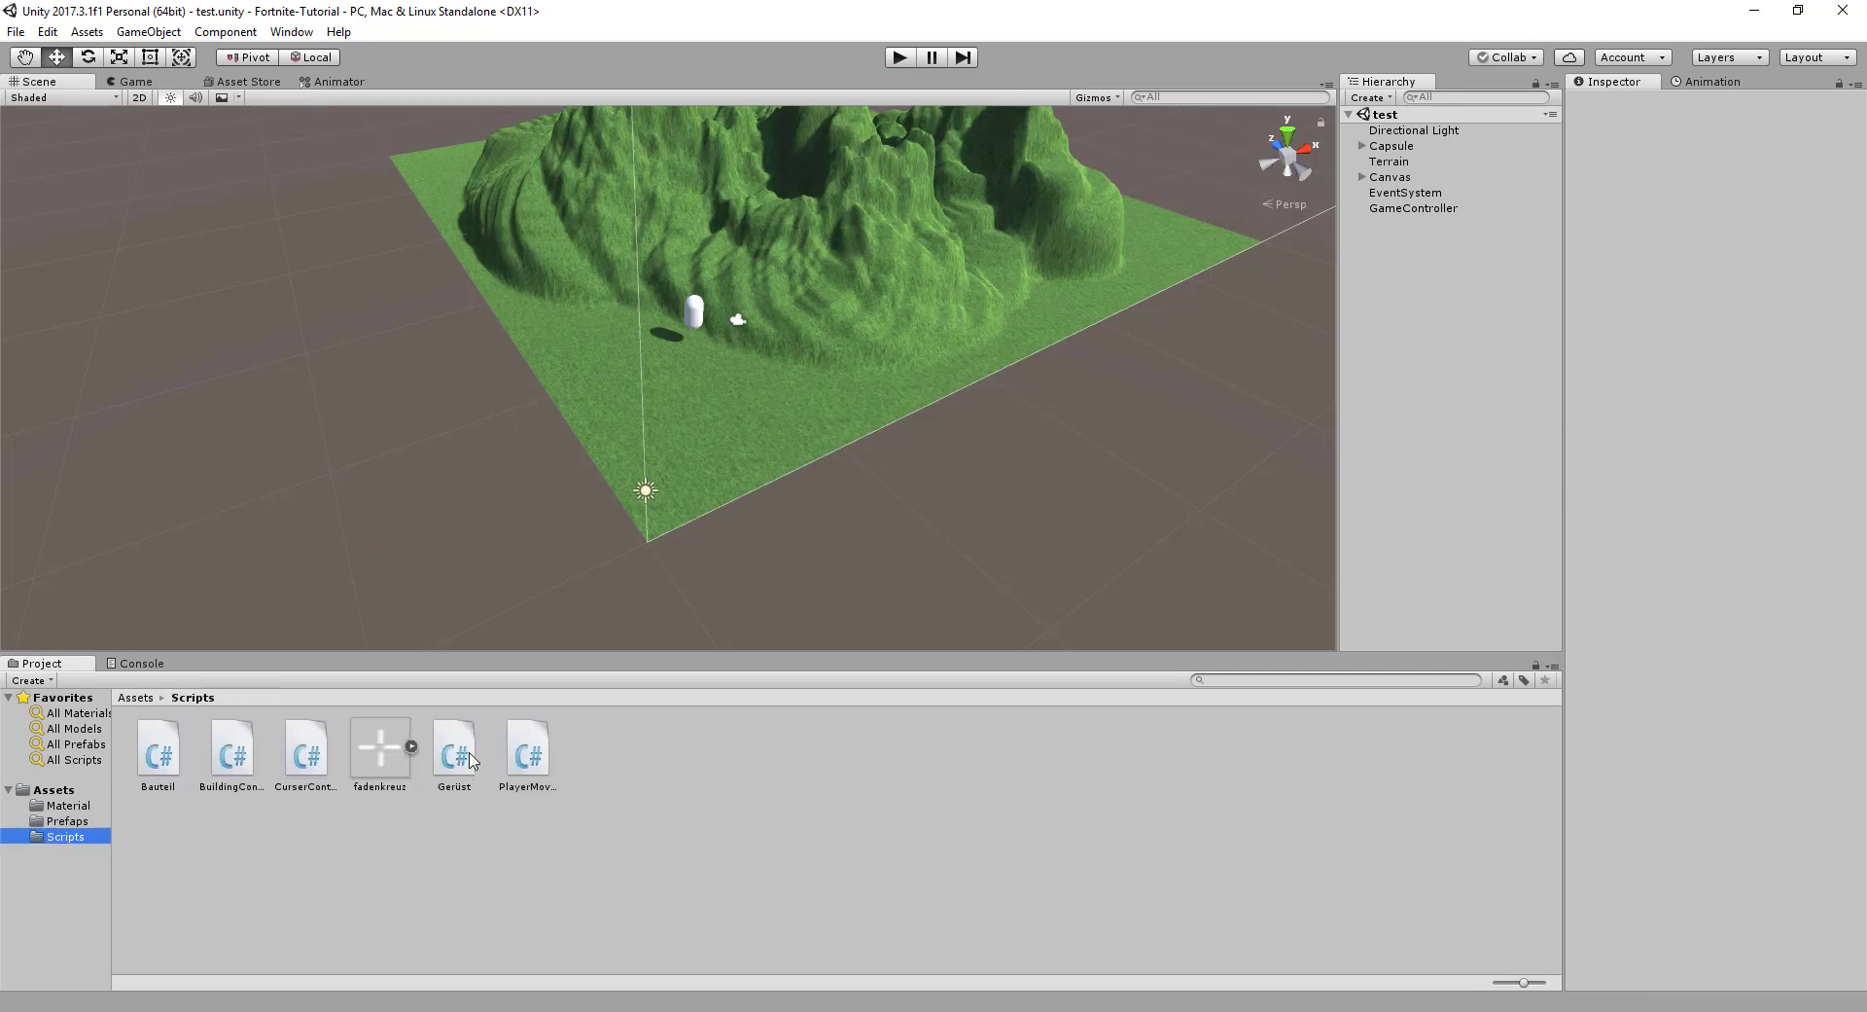
double_click(157, 751)
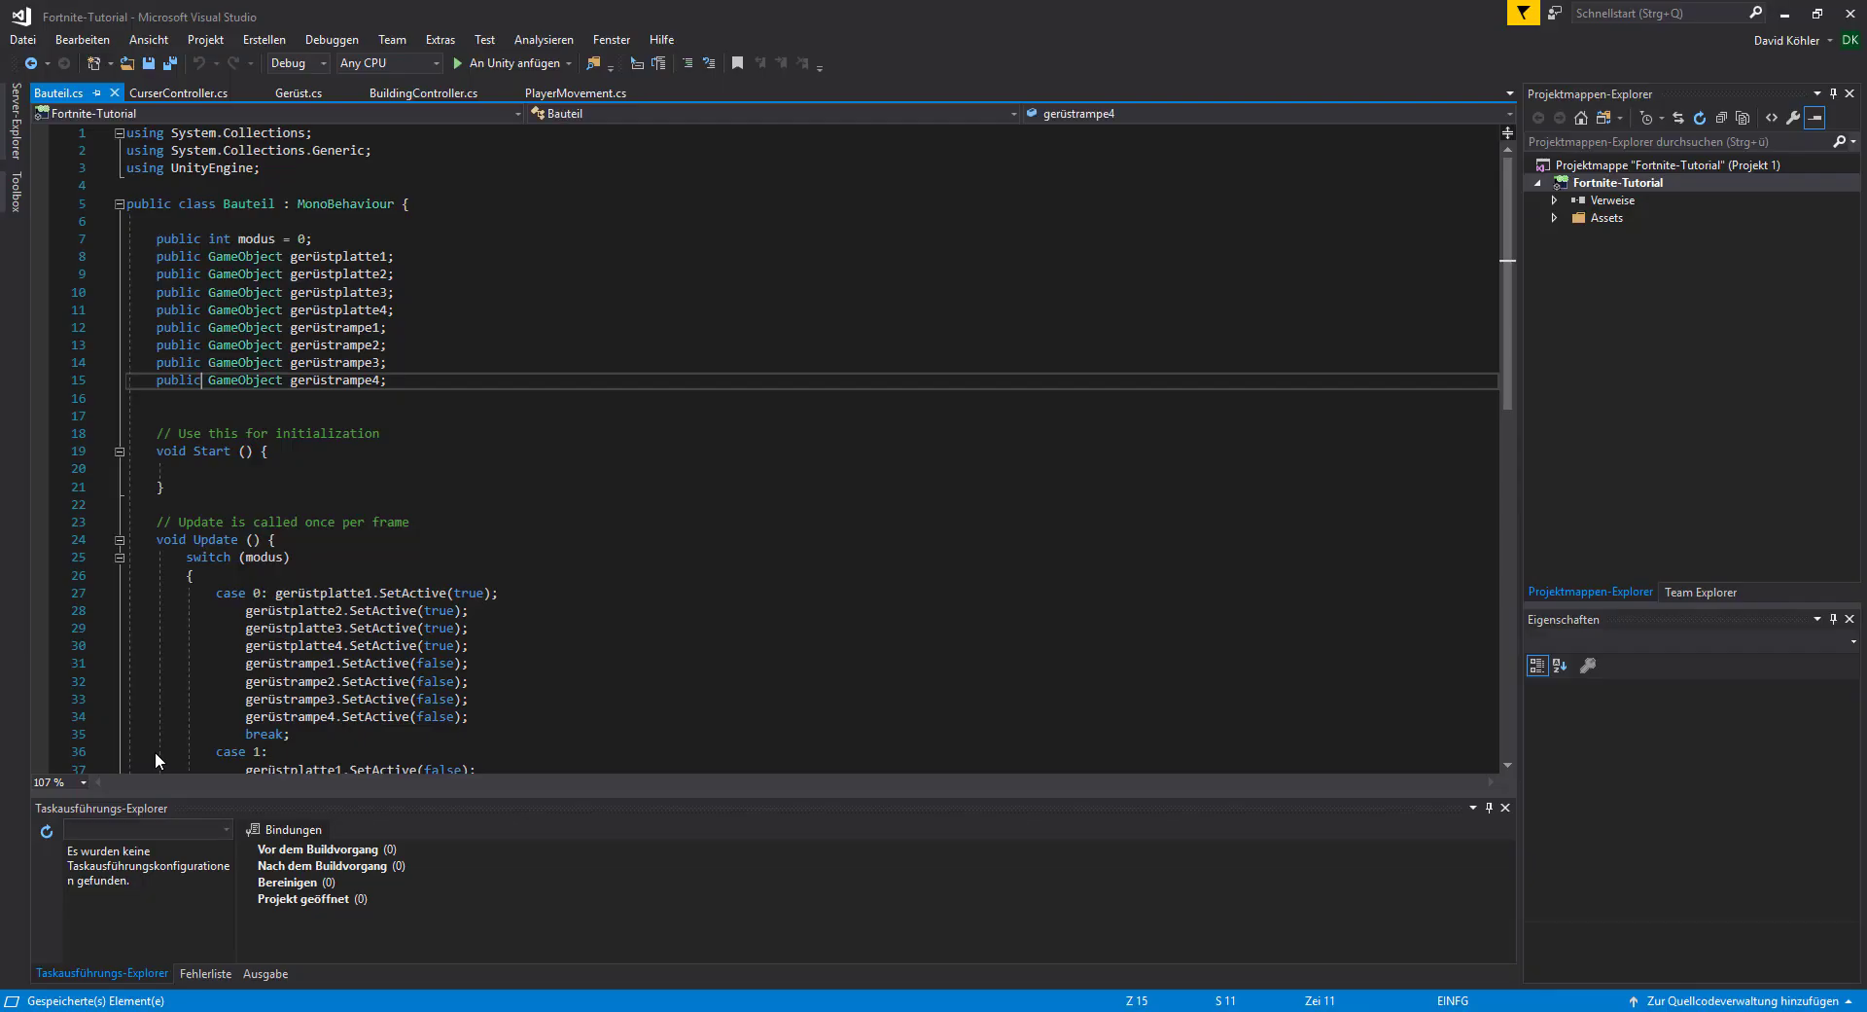
scroll(155, 751, down, 6)
scroll(778, 438, up, 2)
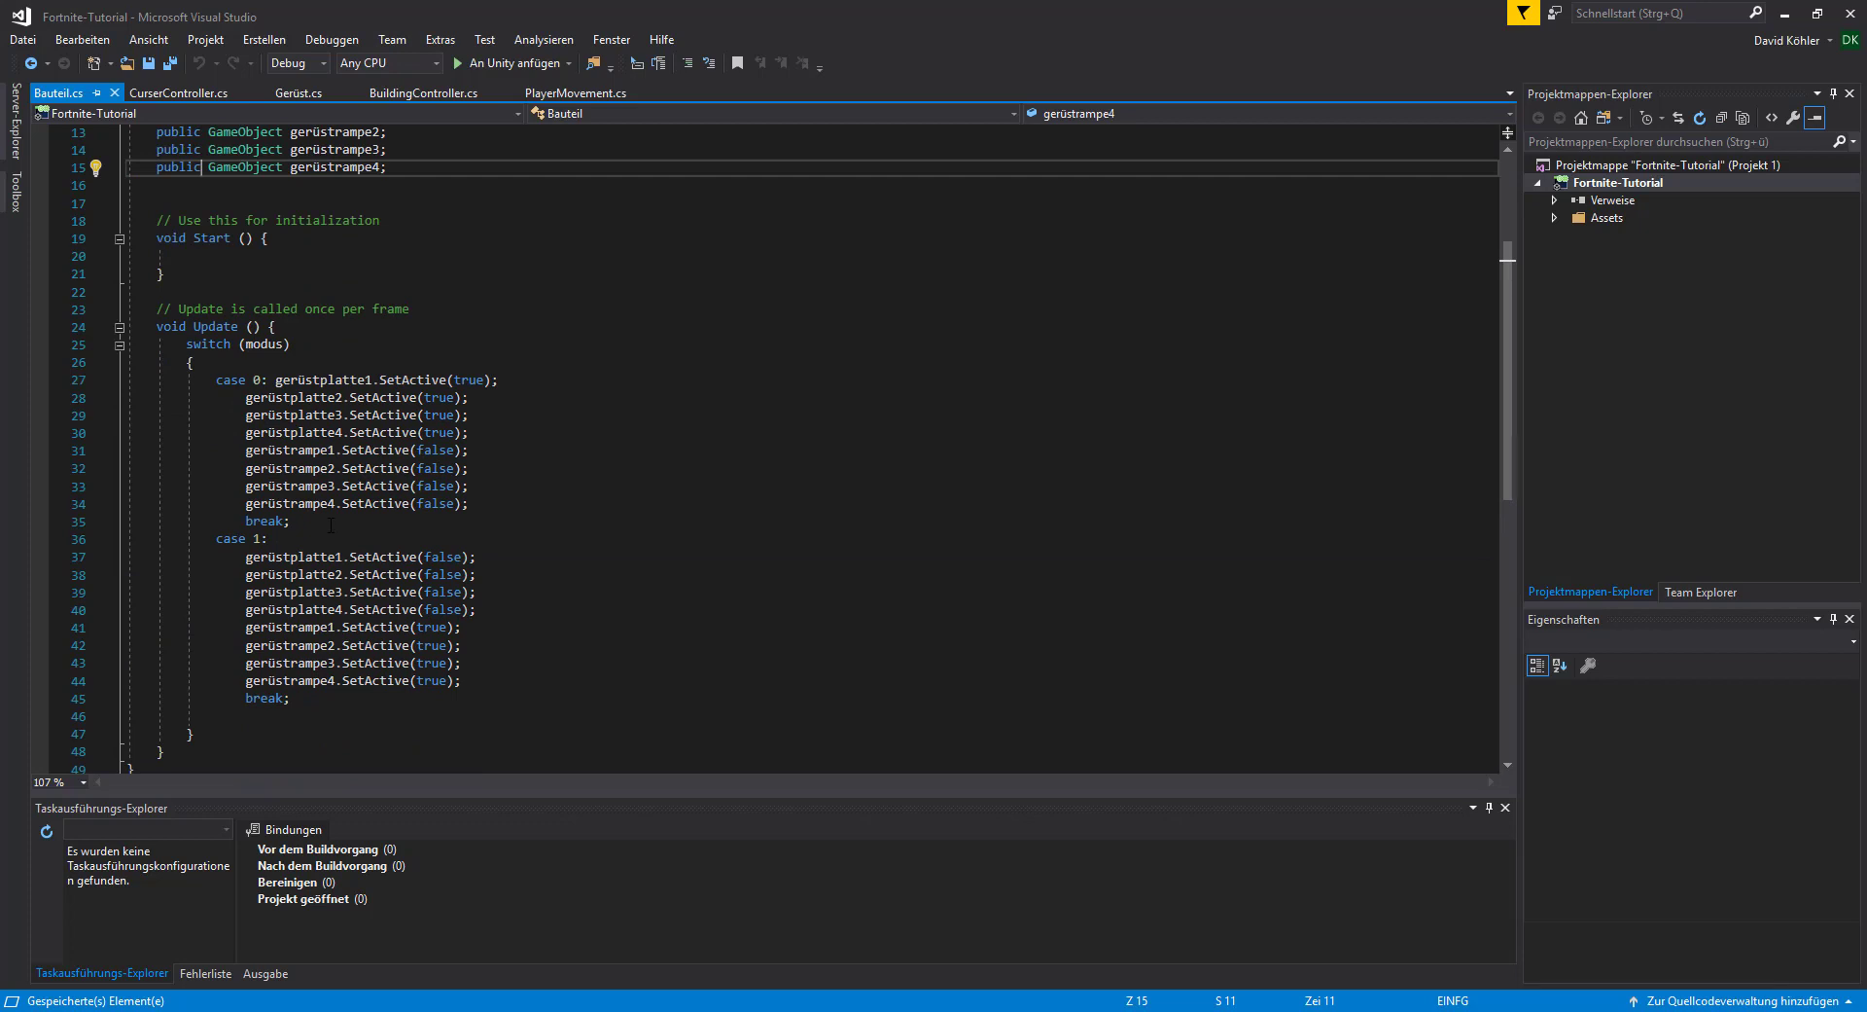
scroll(331, 525, up, 2)
scroll(331, 526, up, 2)
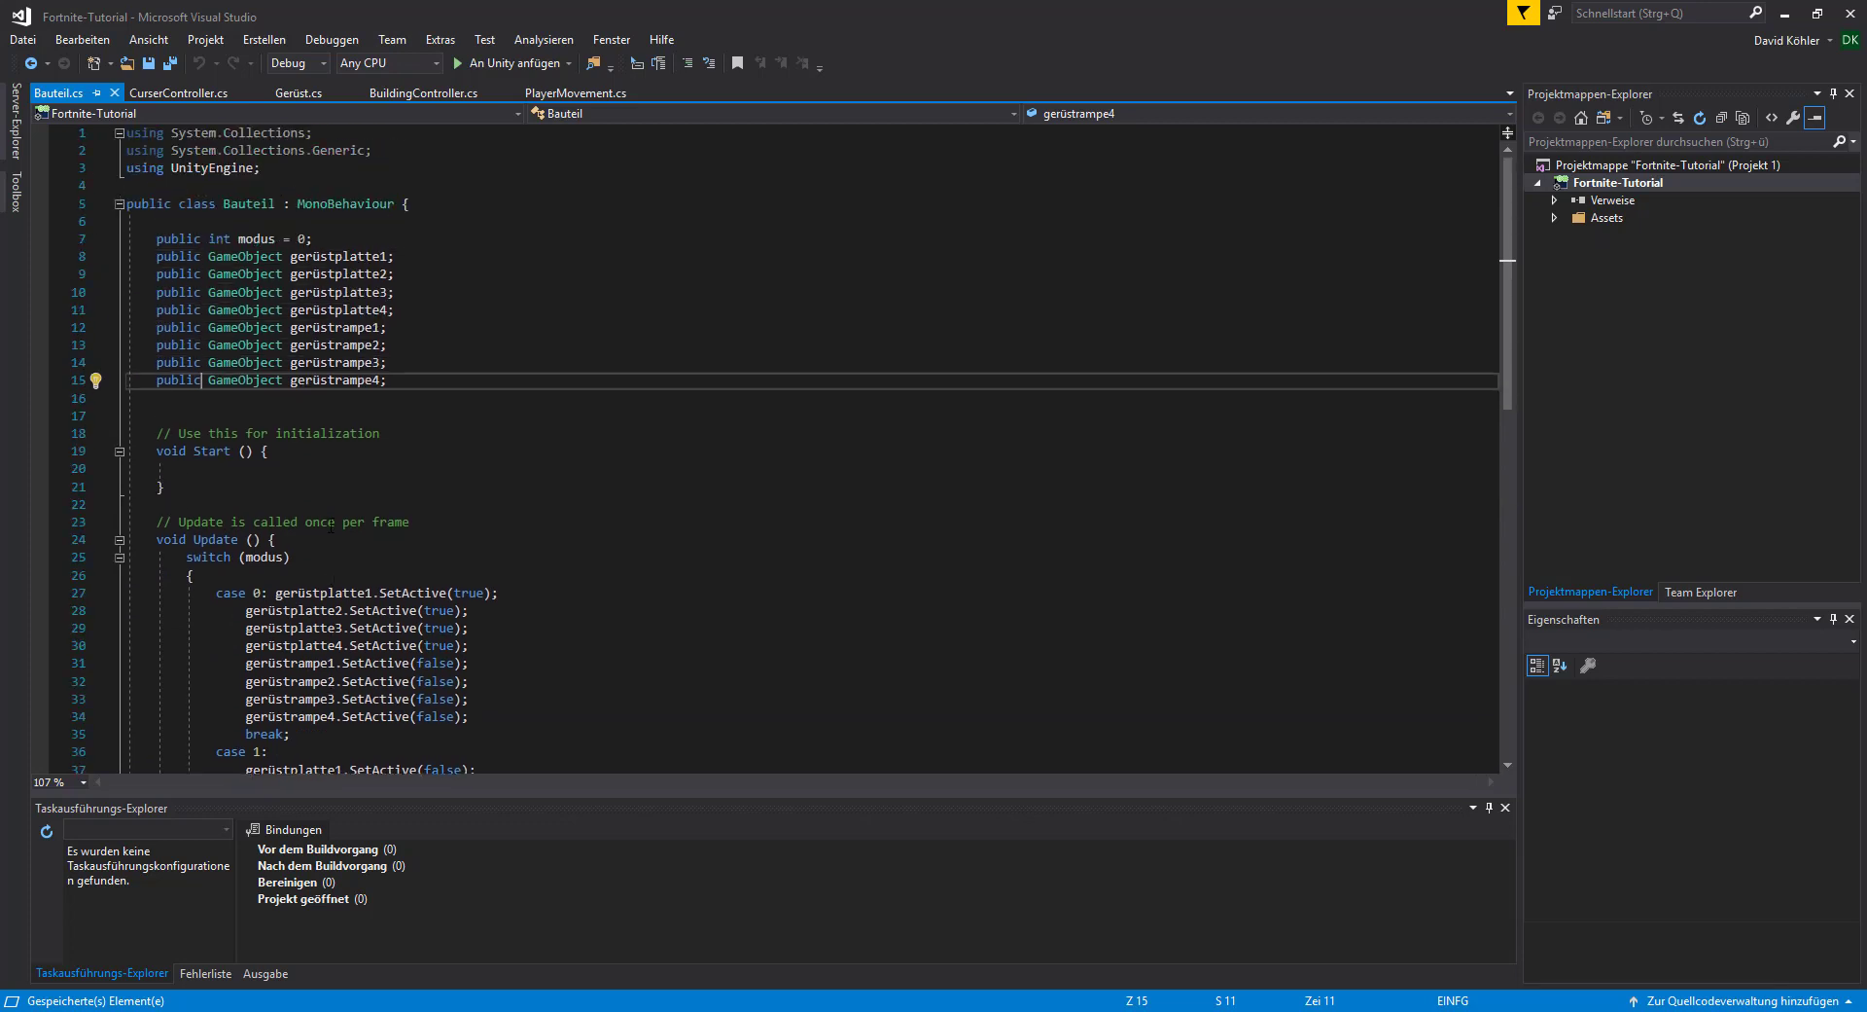
scroll(331, 525, down, 2)
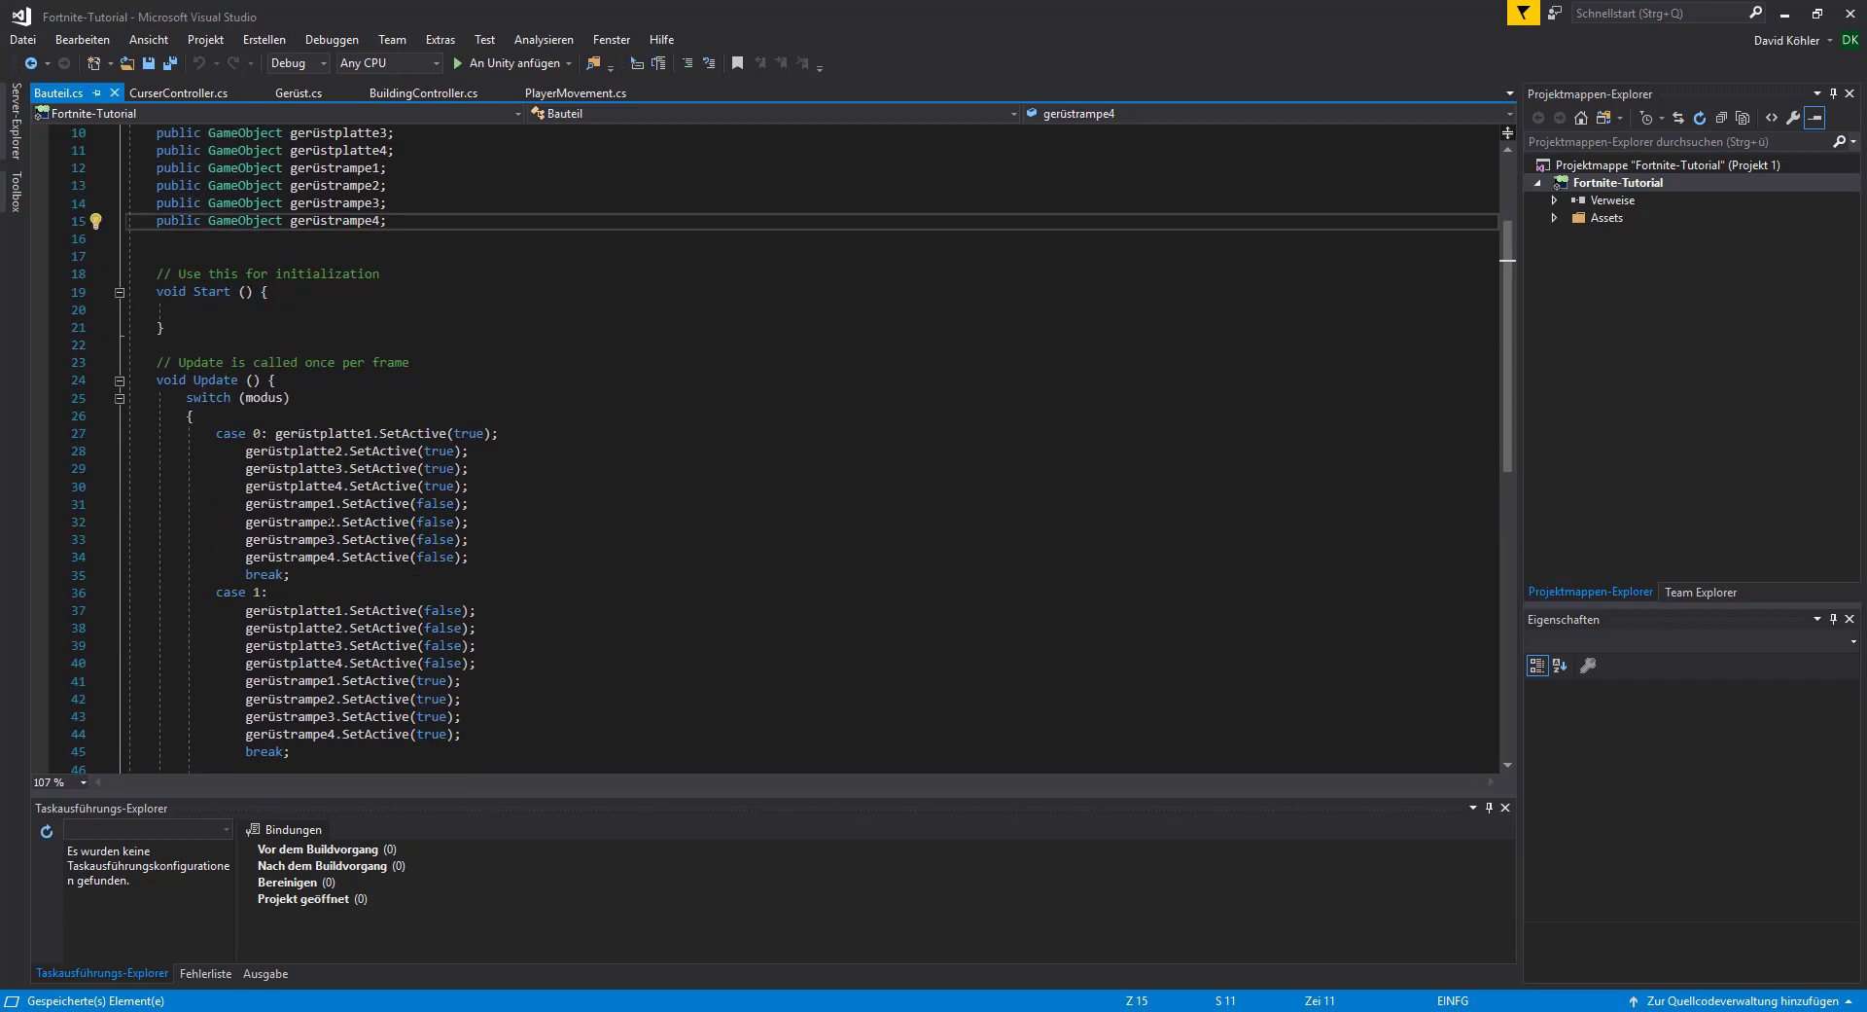
scroll(330, 525, down, 2)
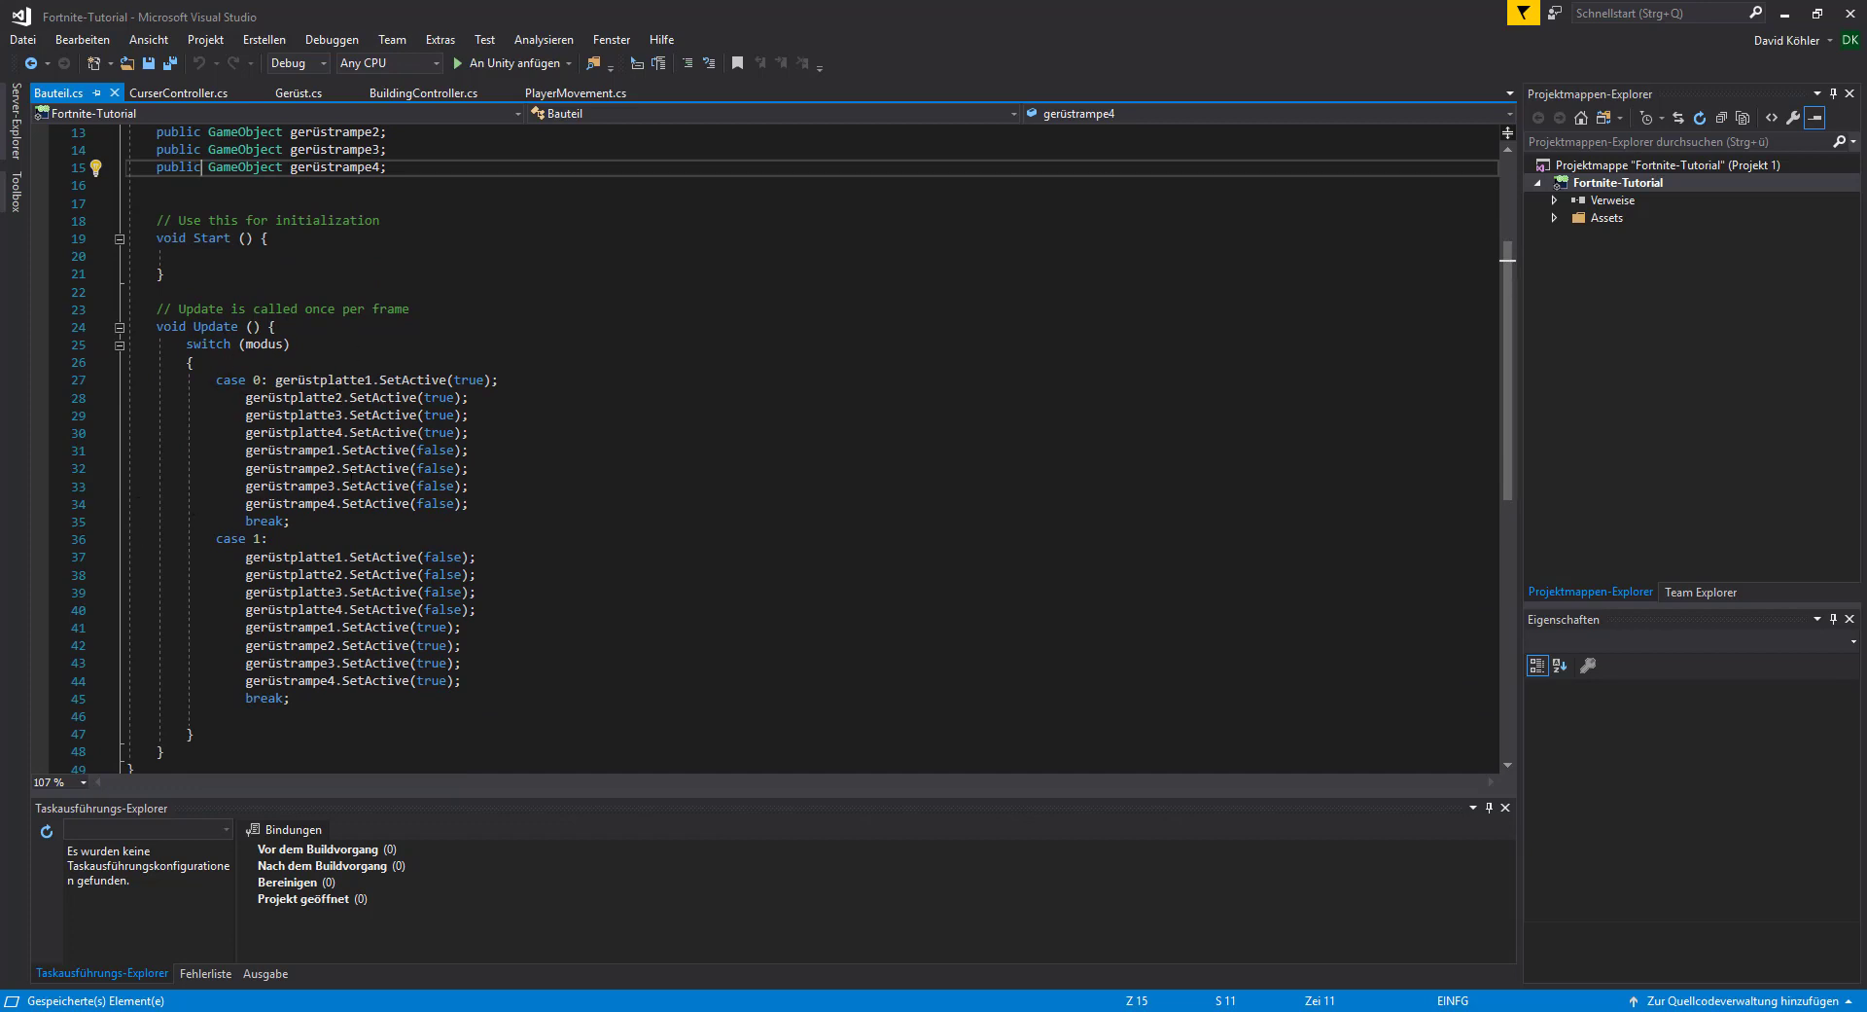
scroll(351, 478, up, 4)
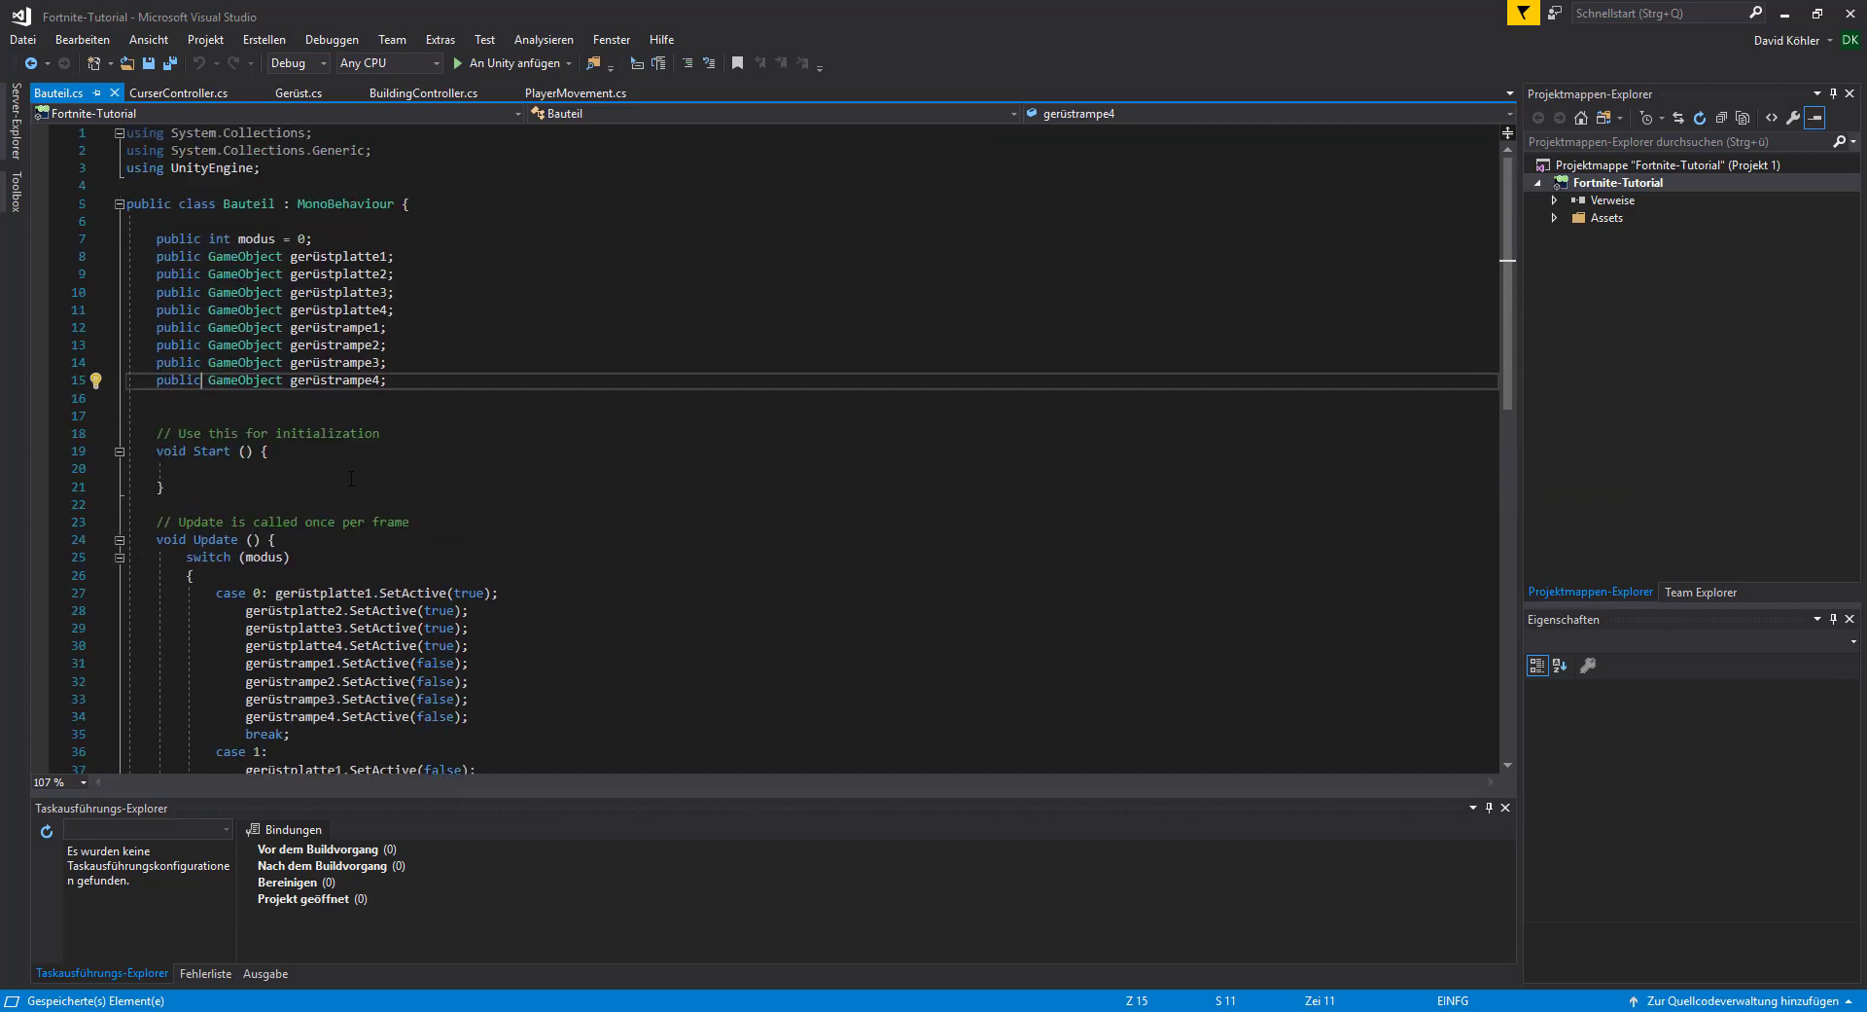
click(176, 97)
- In BuildingController.cs, add a new line in the Bauteil-tag branch, reusing hit.collider.gameObject
click(410, 97)
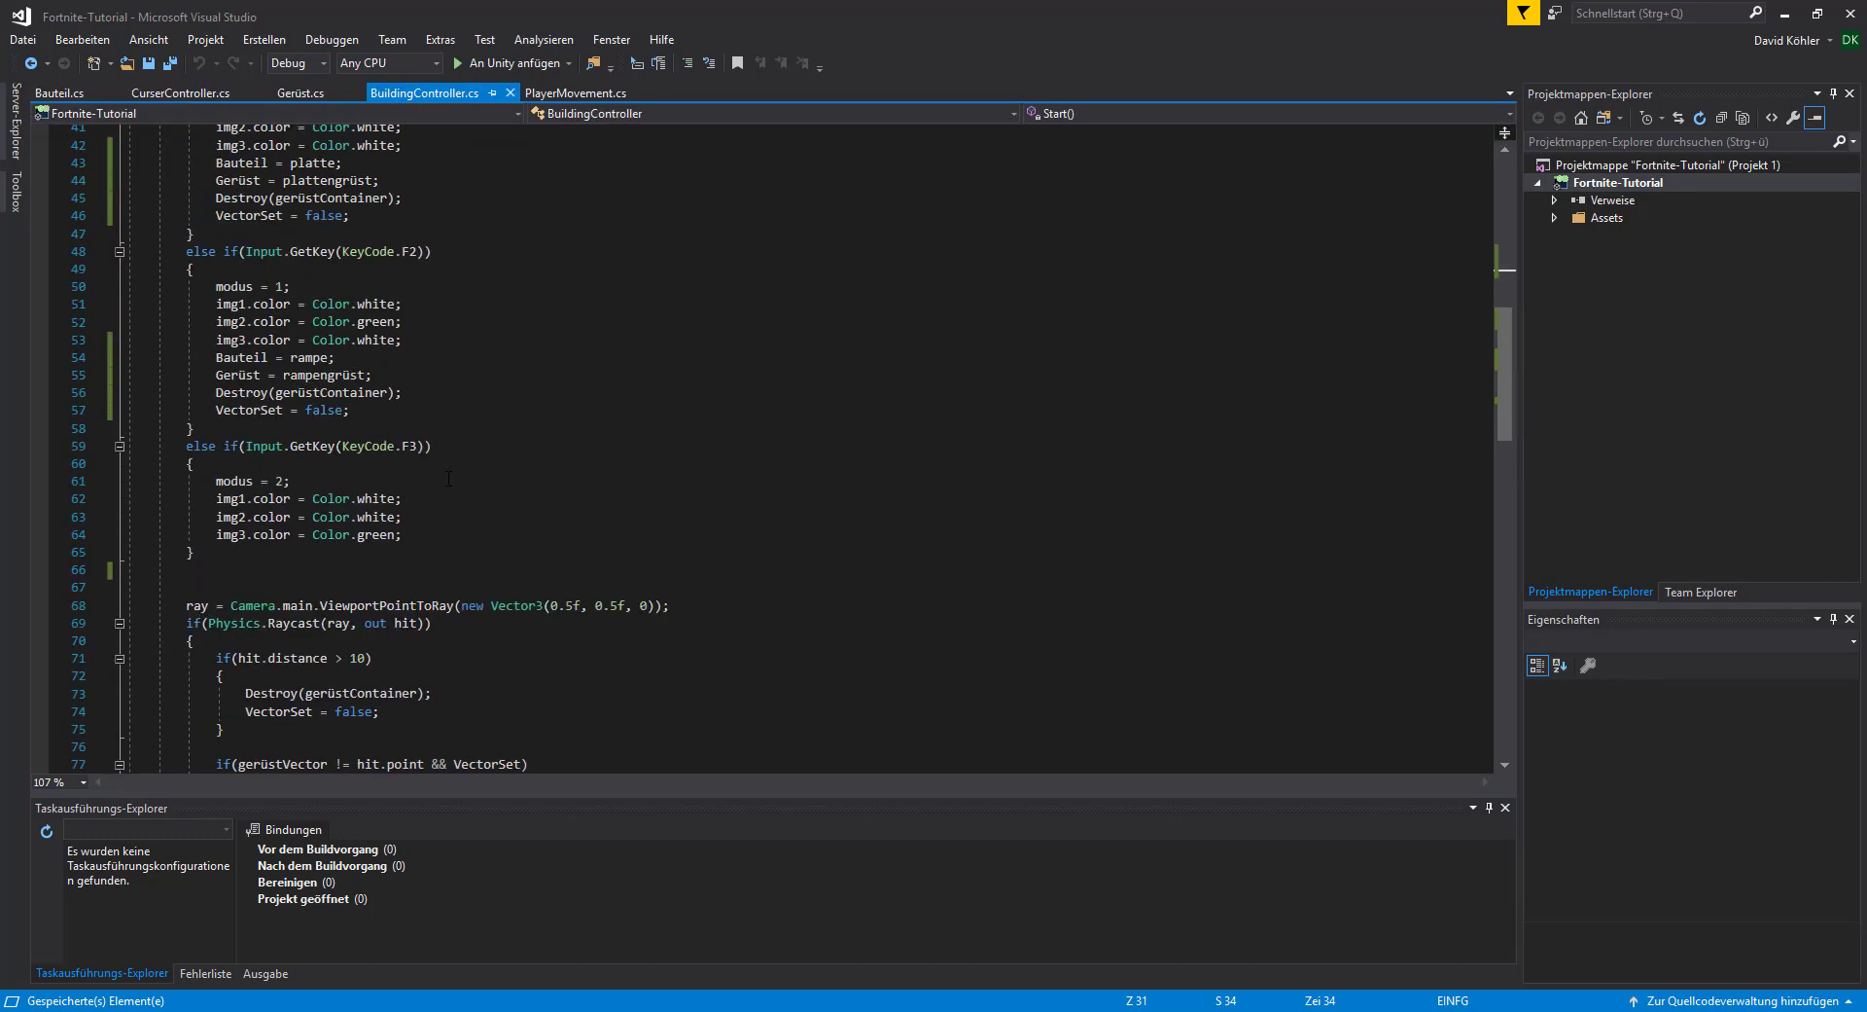
scroll(448, 478, down, 6)
scroll(456, 478, down, 4)
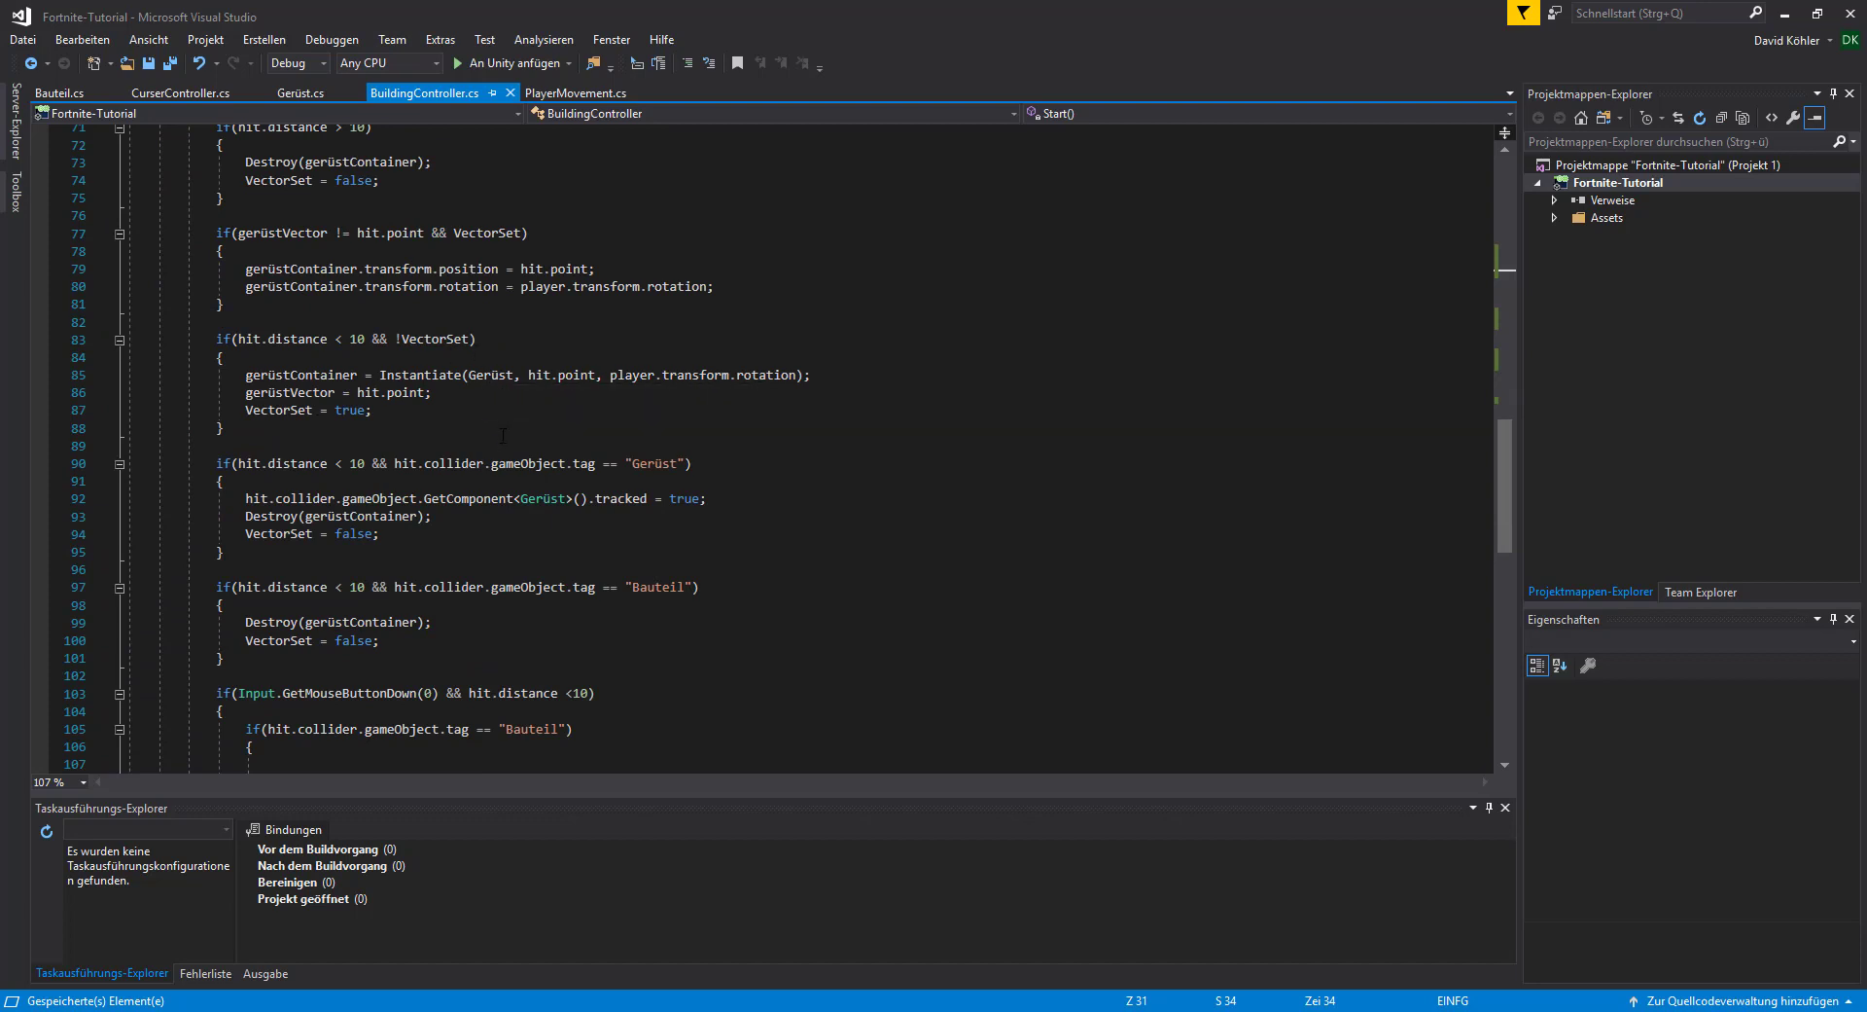
scroll(573, 524, down, 3)
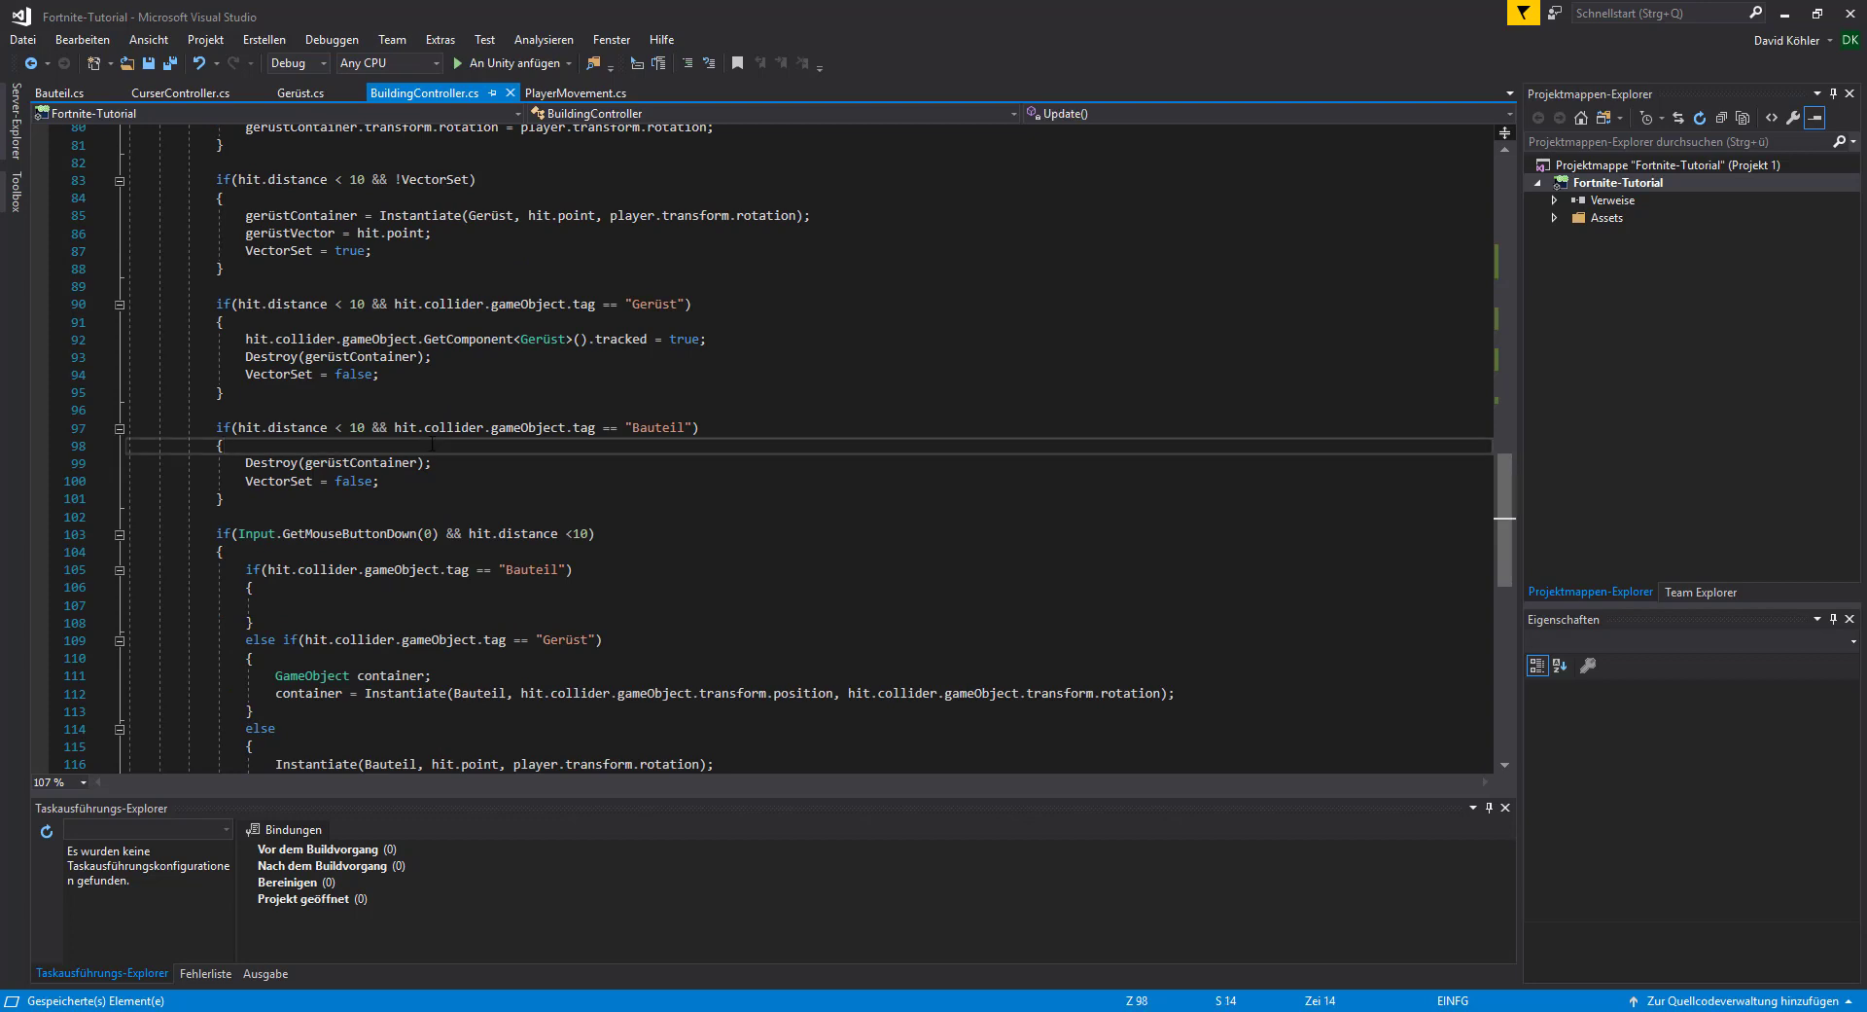
key(Return)
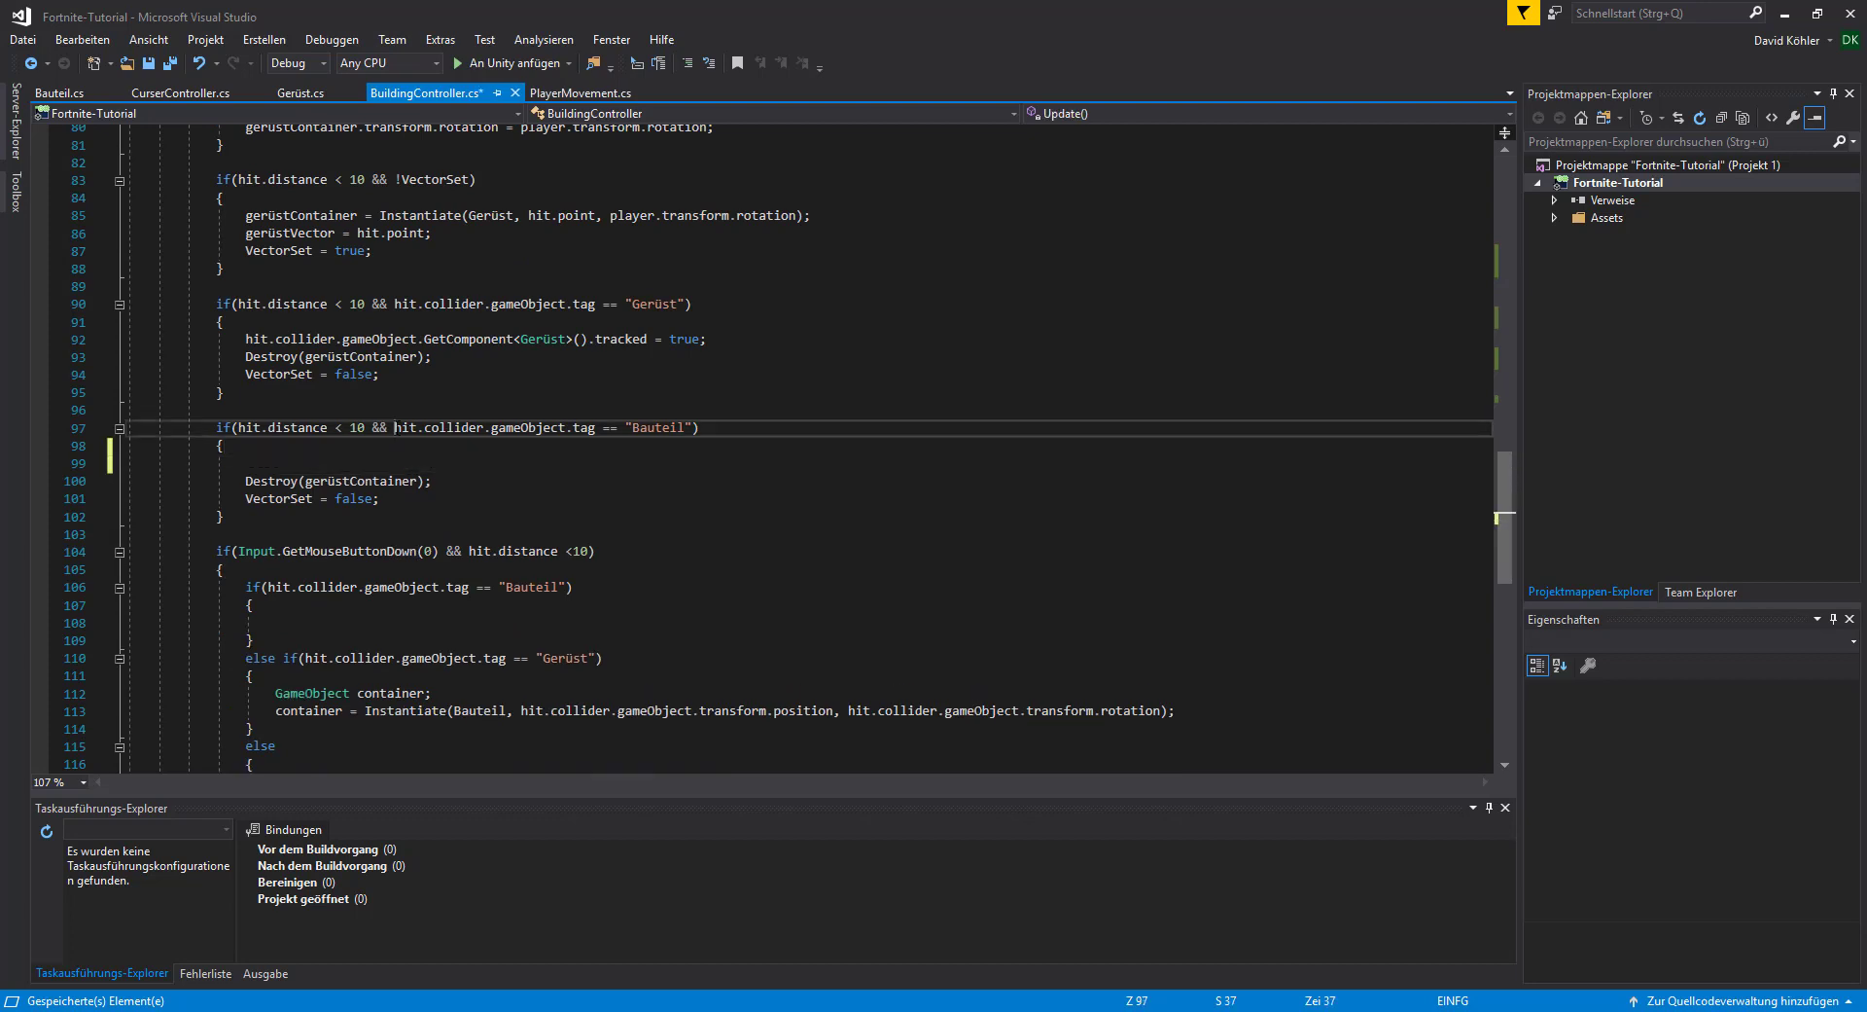
drag(395, 429, 550, 428)
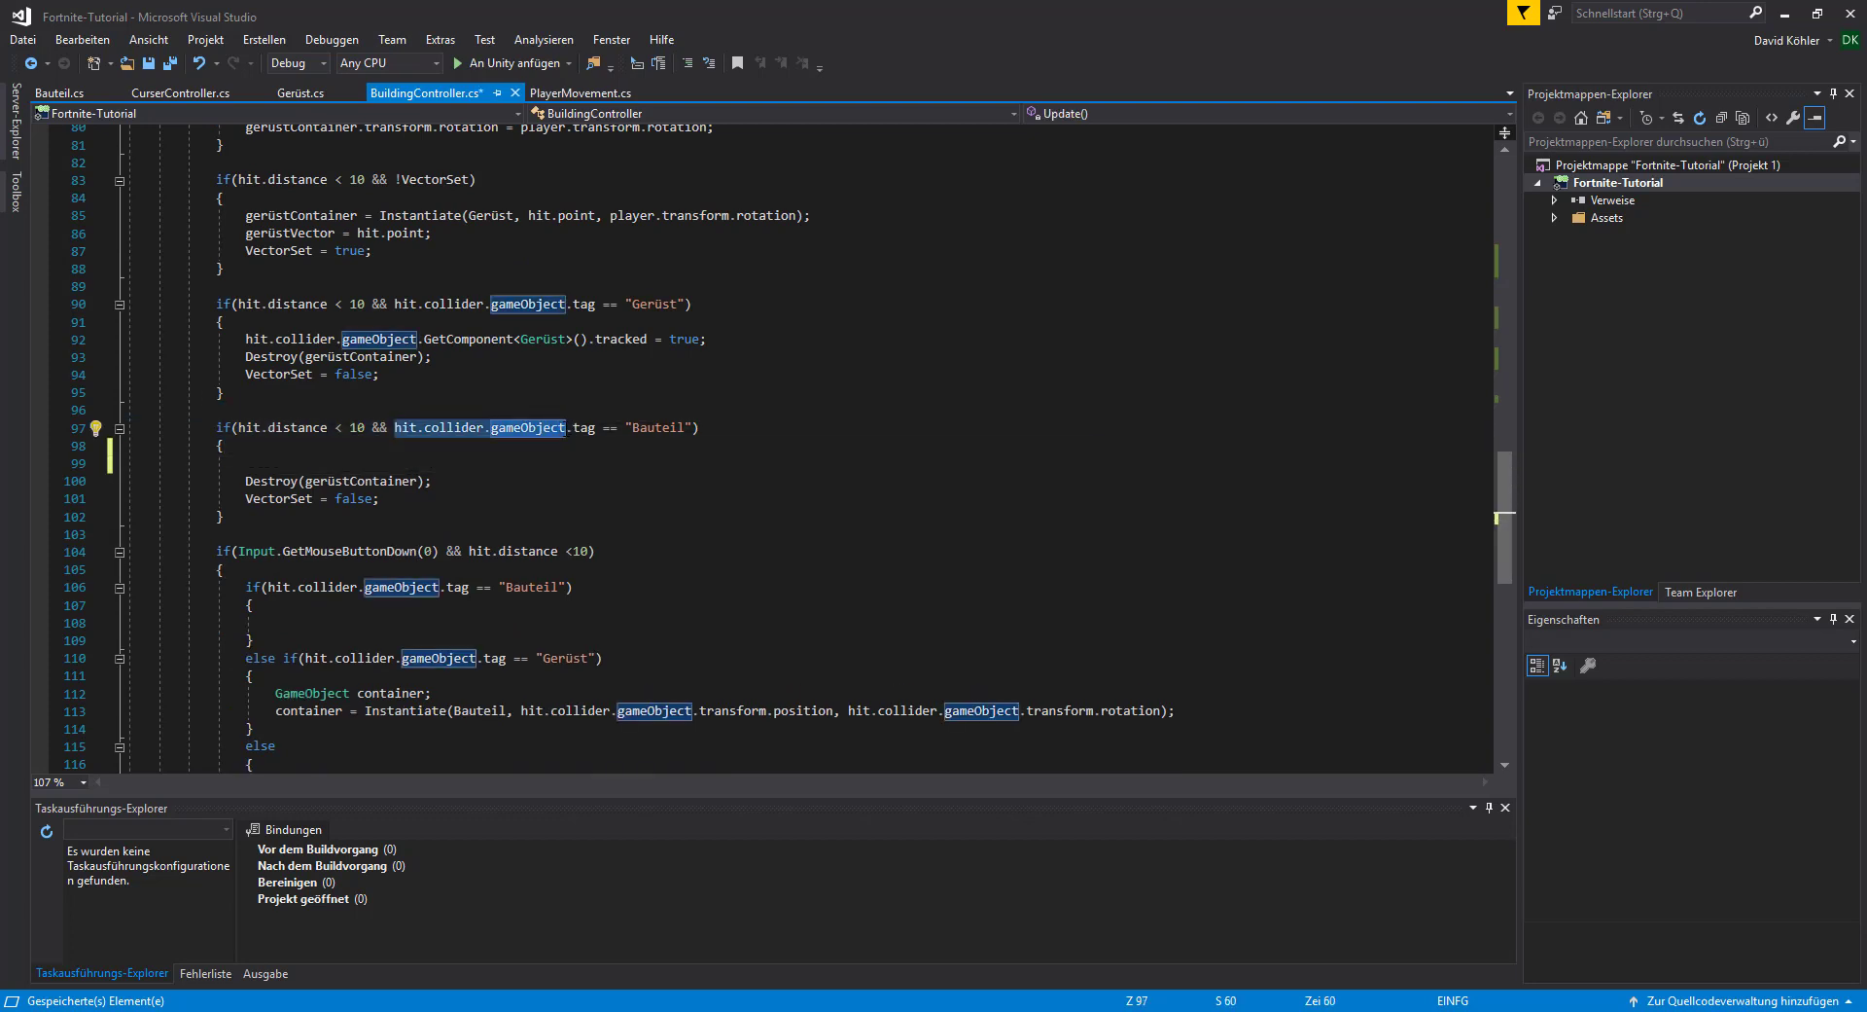
click(376, 467)
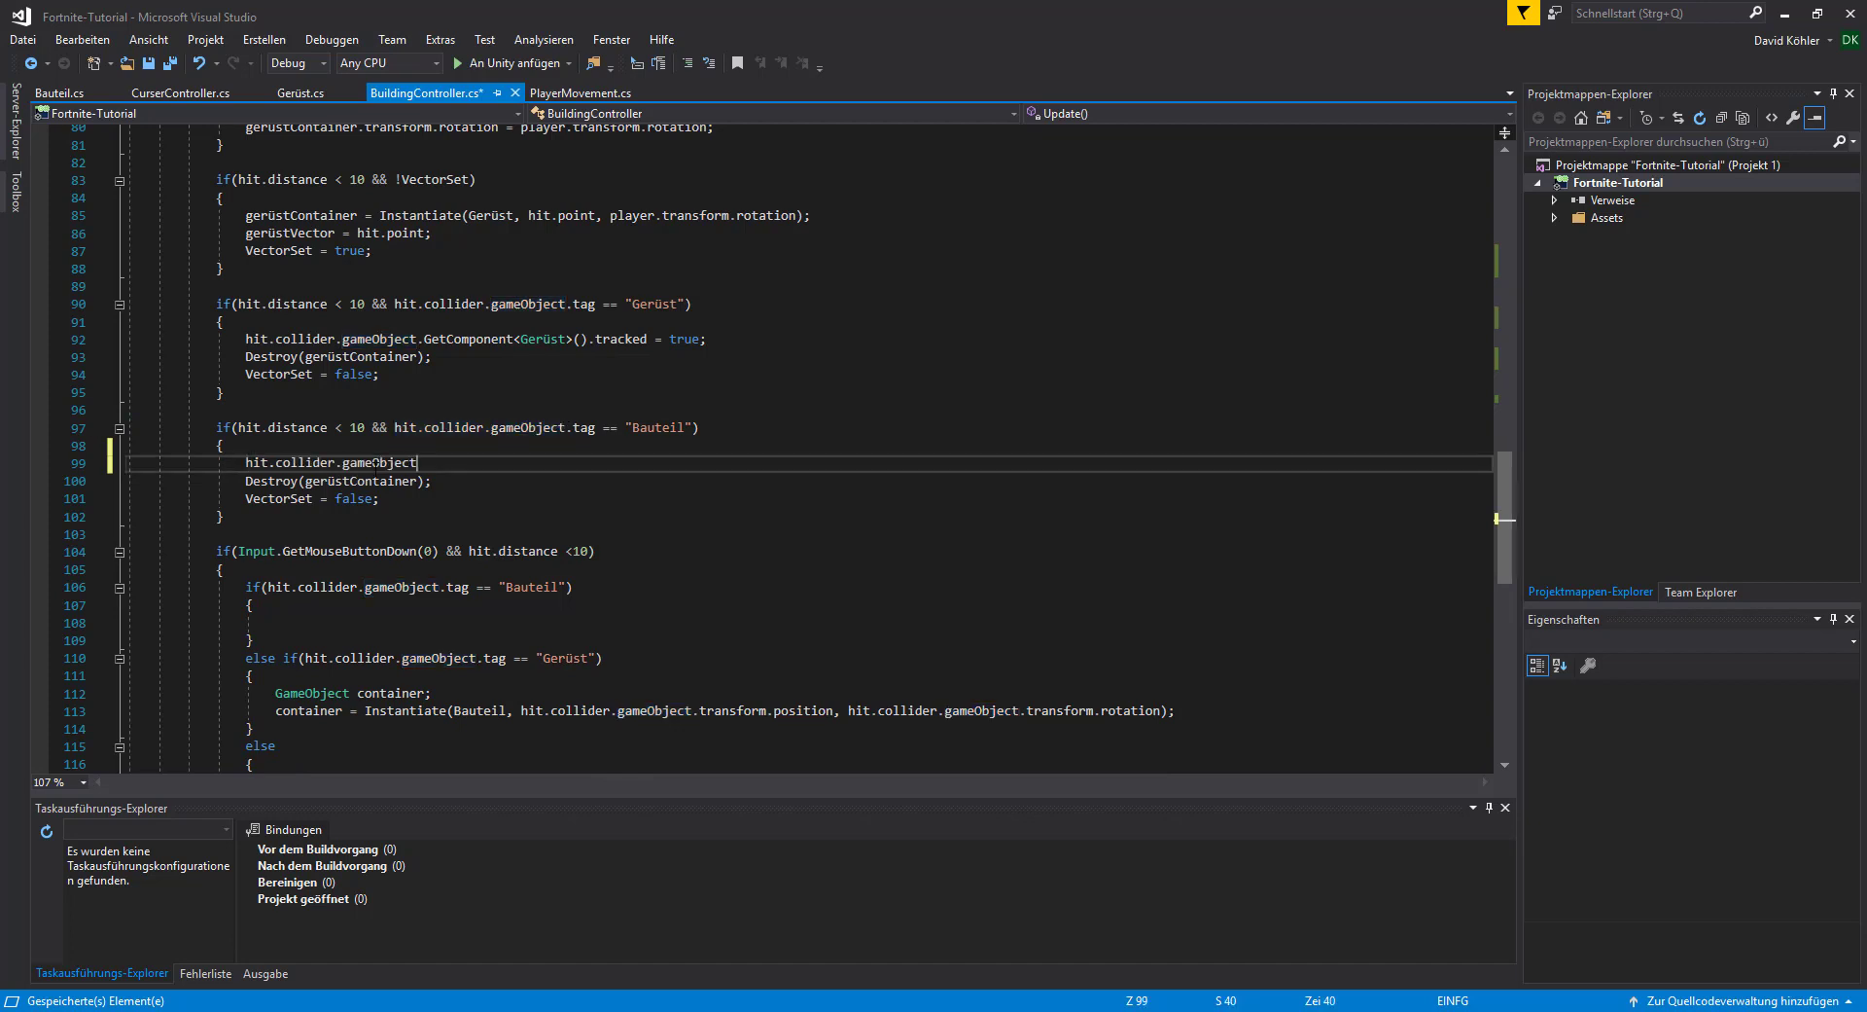
- Complete the line as hit.collider.gameObject.GetComponent<Bauteil>().modus = modus, save, and return to Unity
text(.)
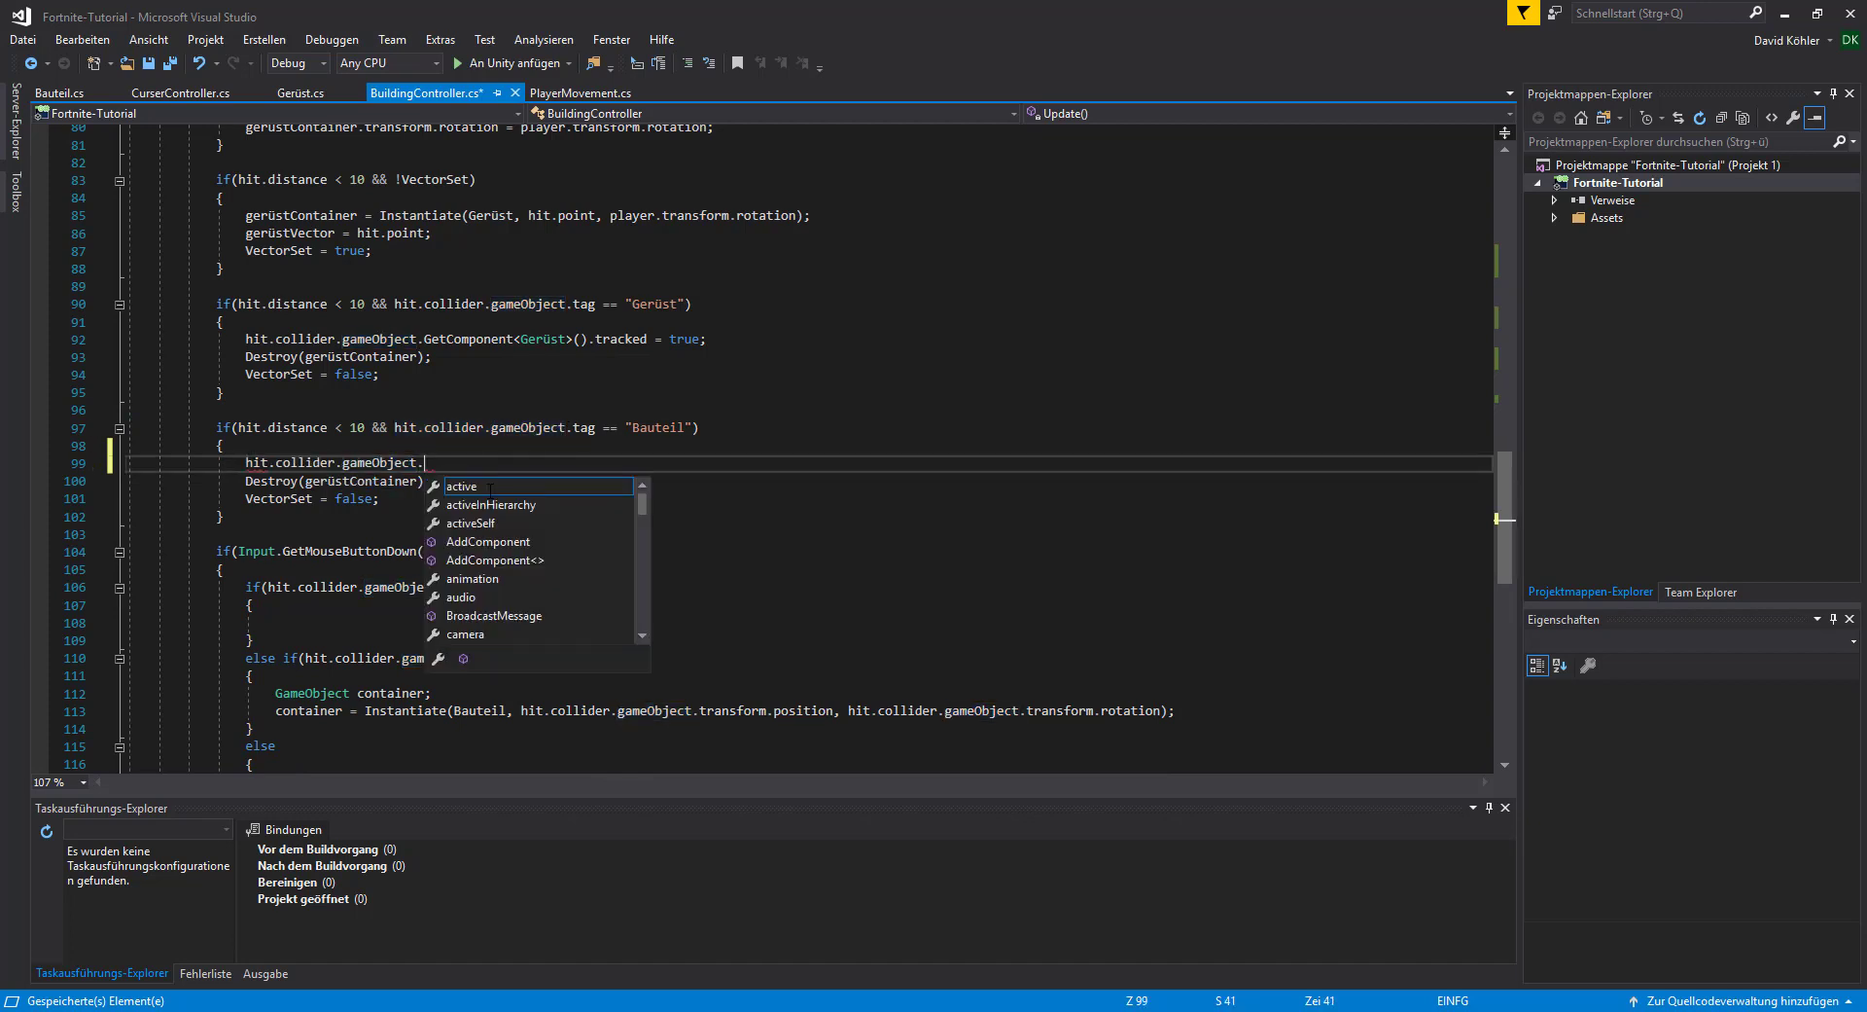
text(get)
key(Tab)
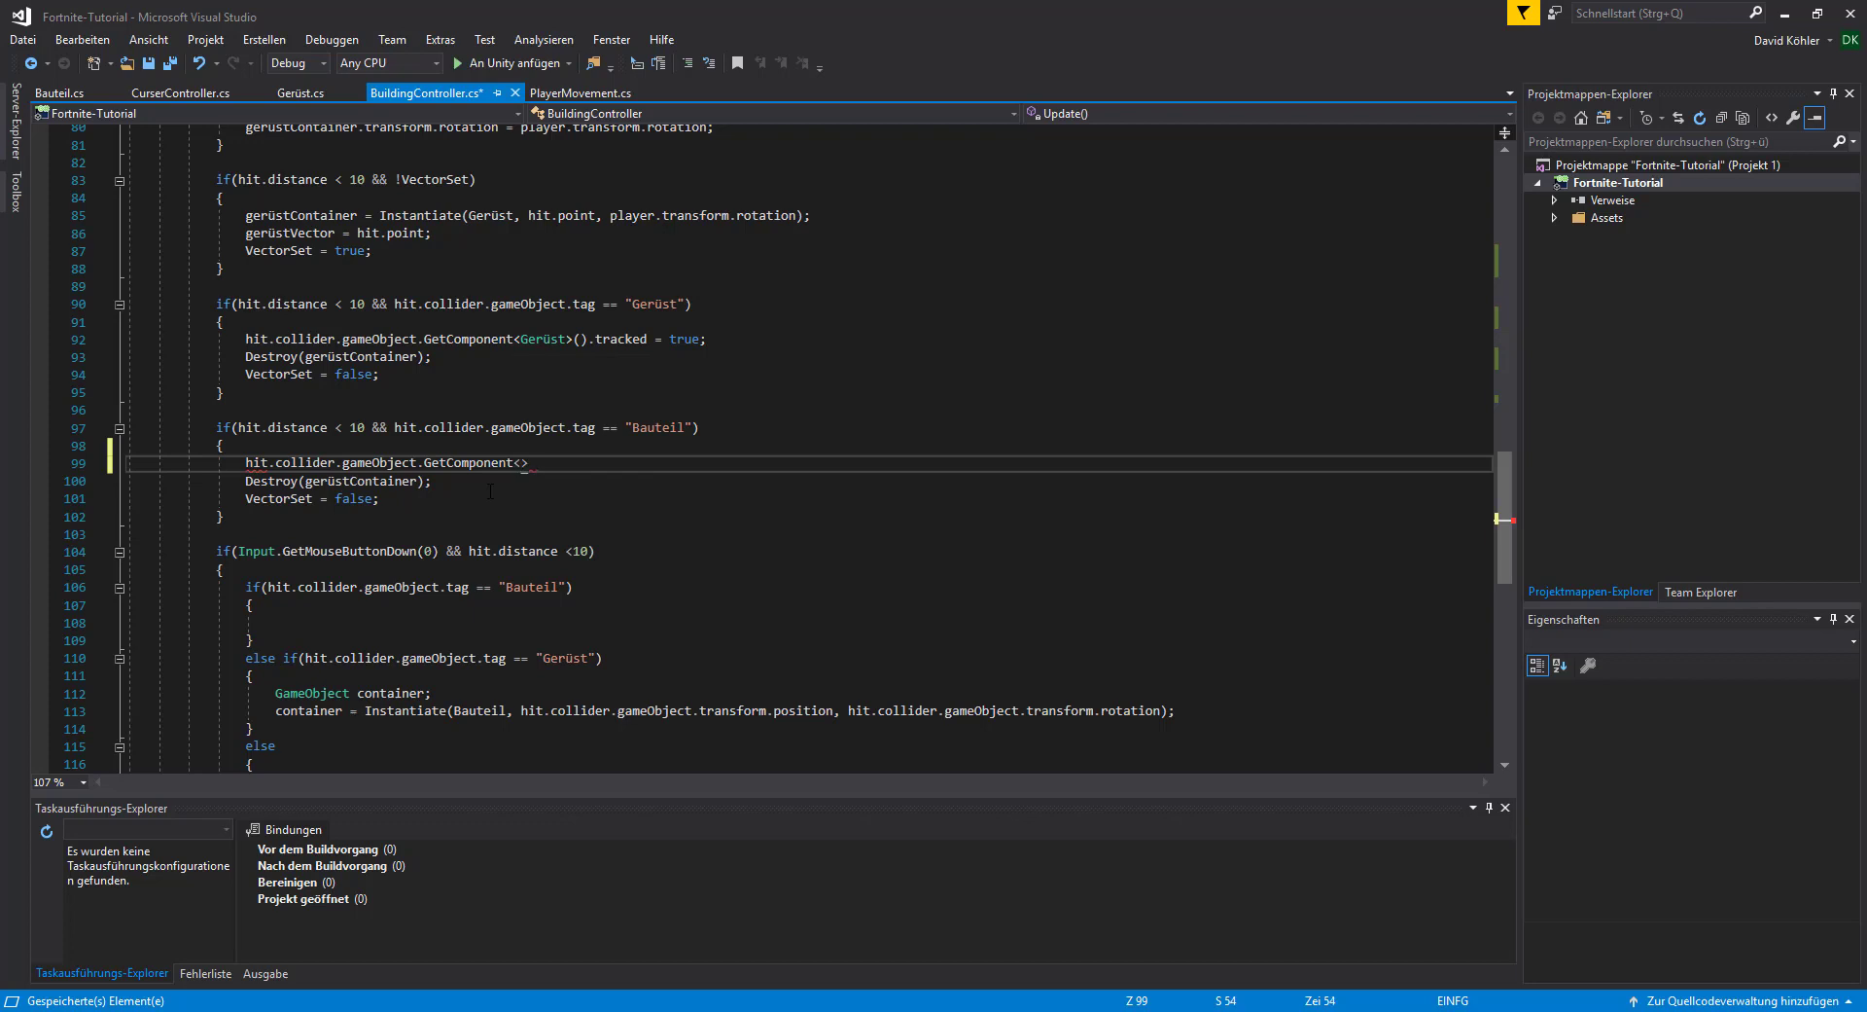
text(Bau)
text(.m)
key(Tab)
text(m)
key(Tab)
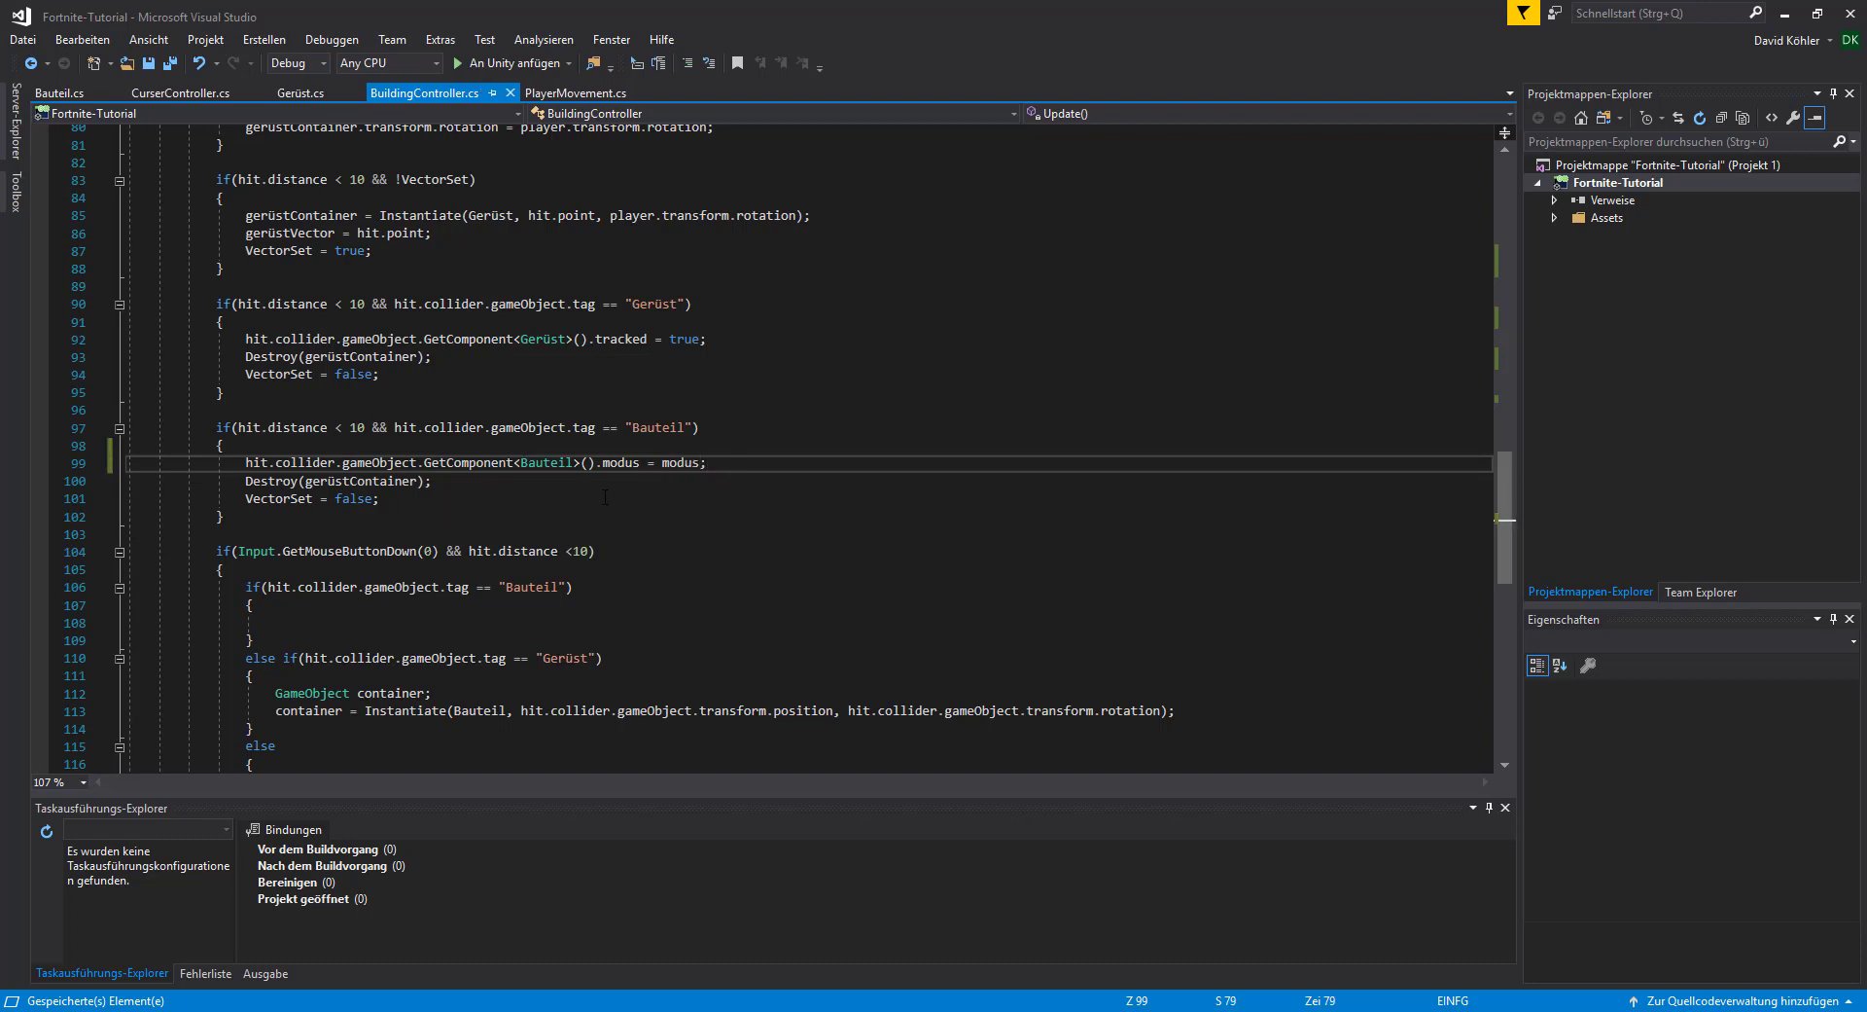
key(alt+Tab)
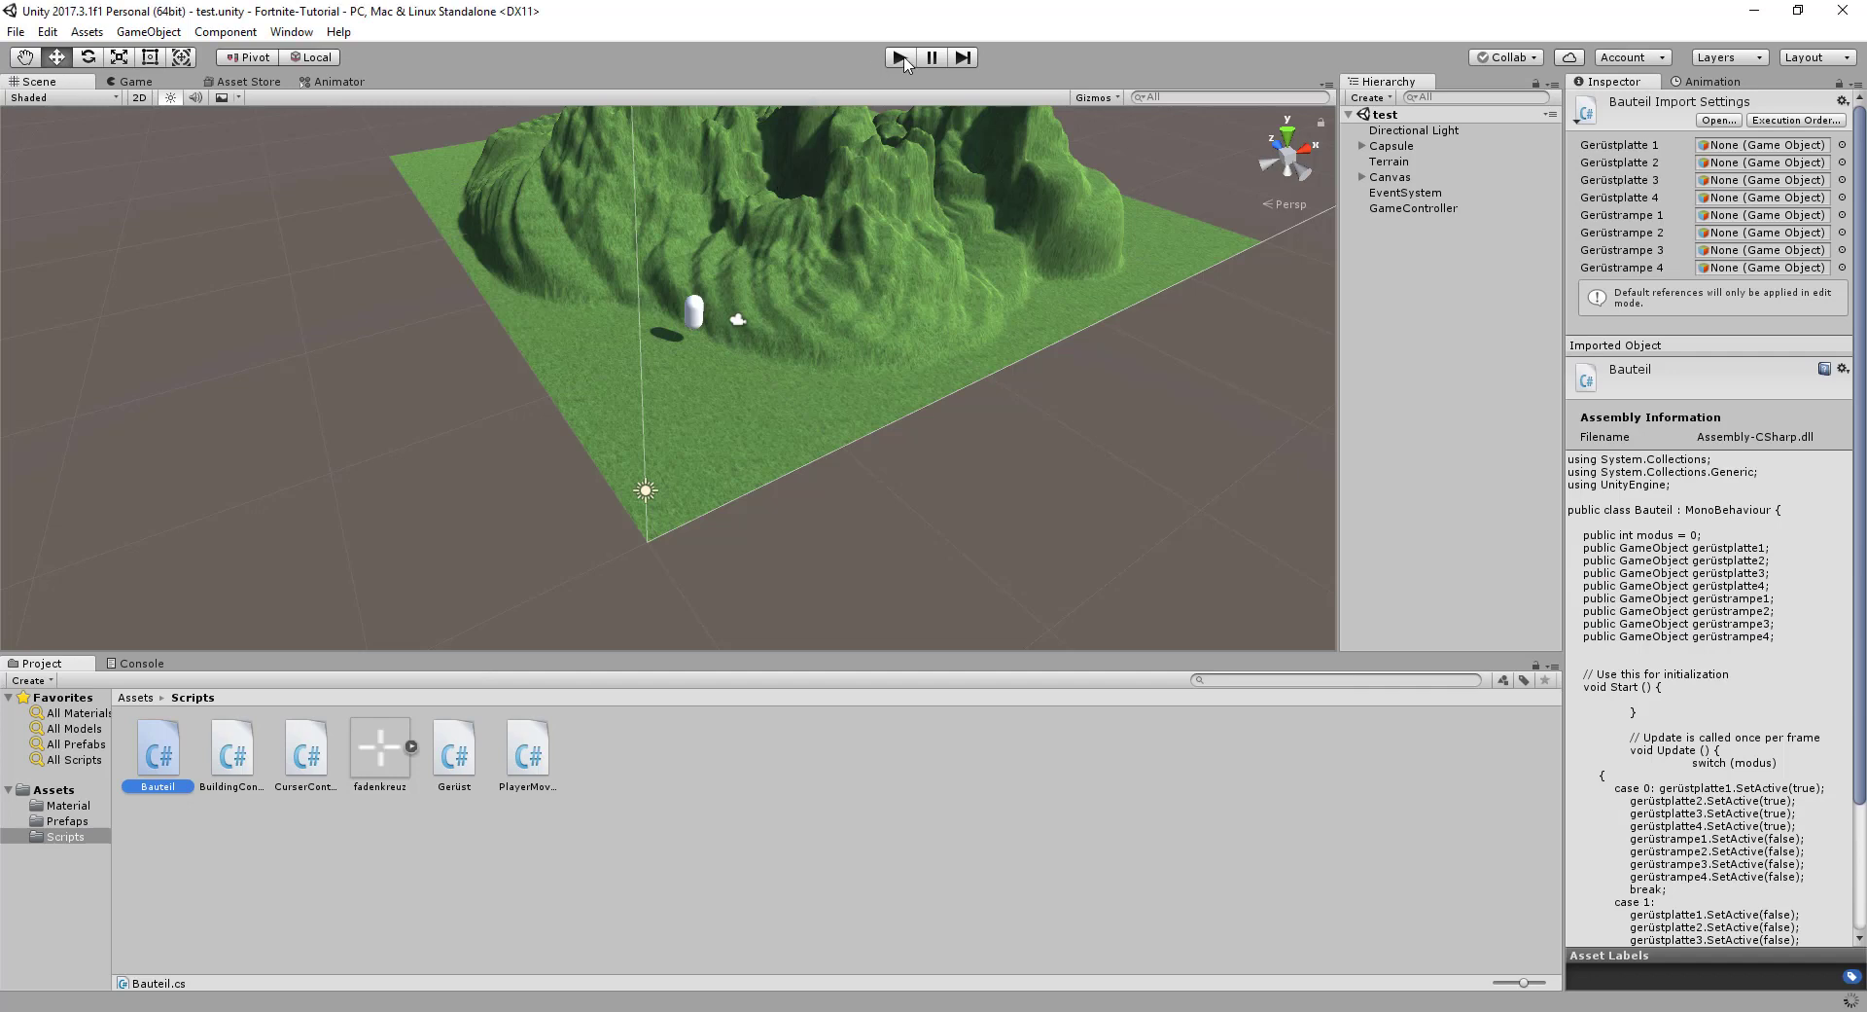
- Start a play test, build a floor plate, and switch to ramp mode with key 2
click(901, 57)
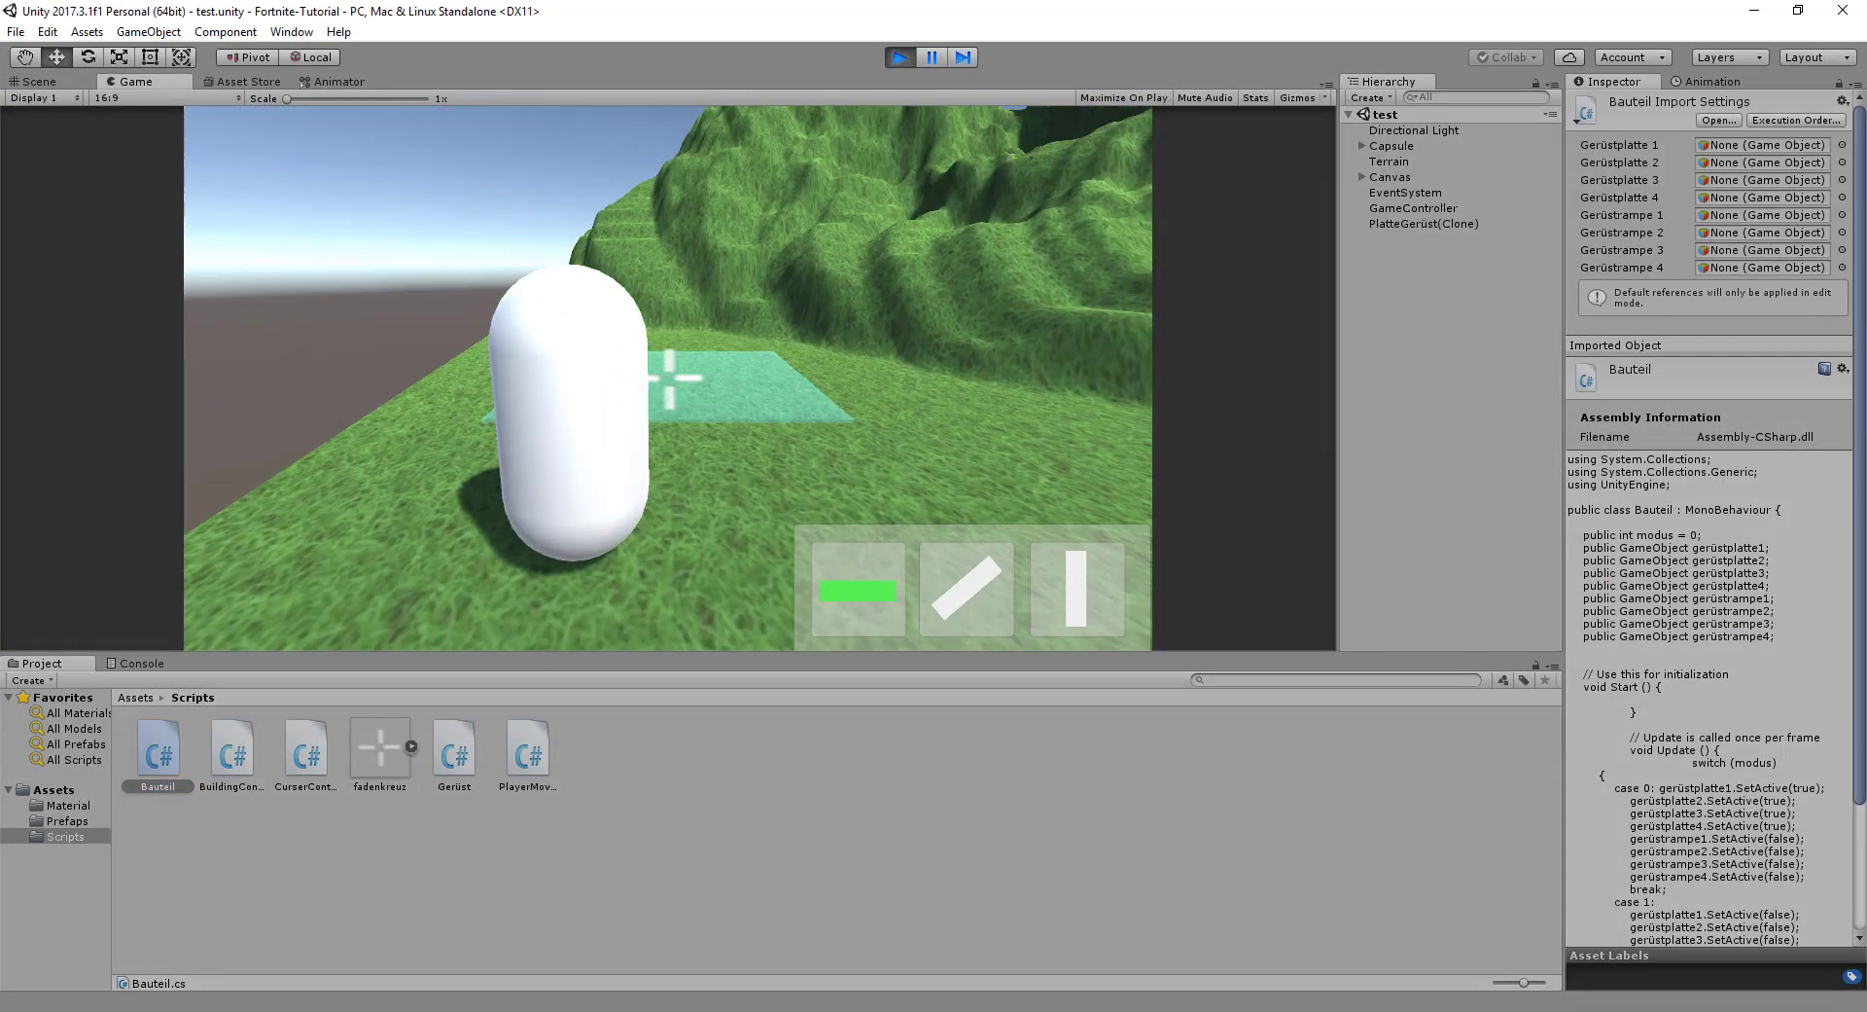
click(669, 377)
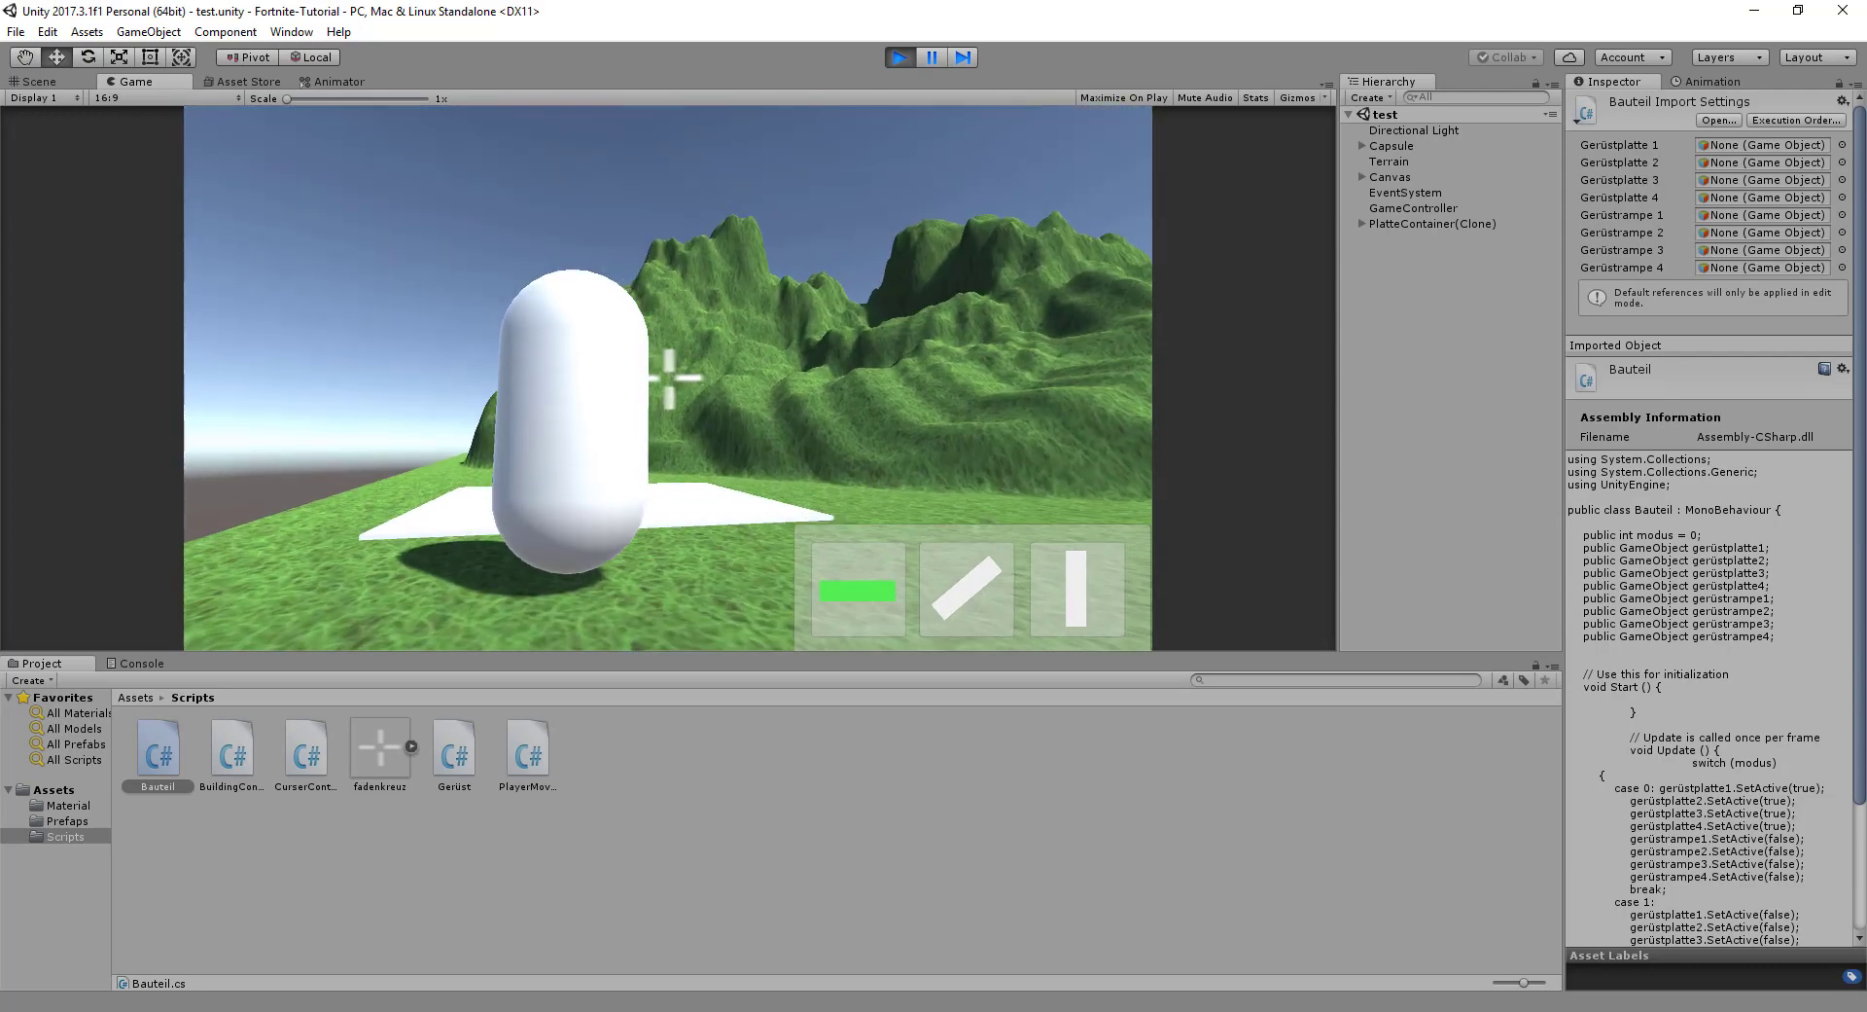
key(2)
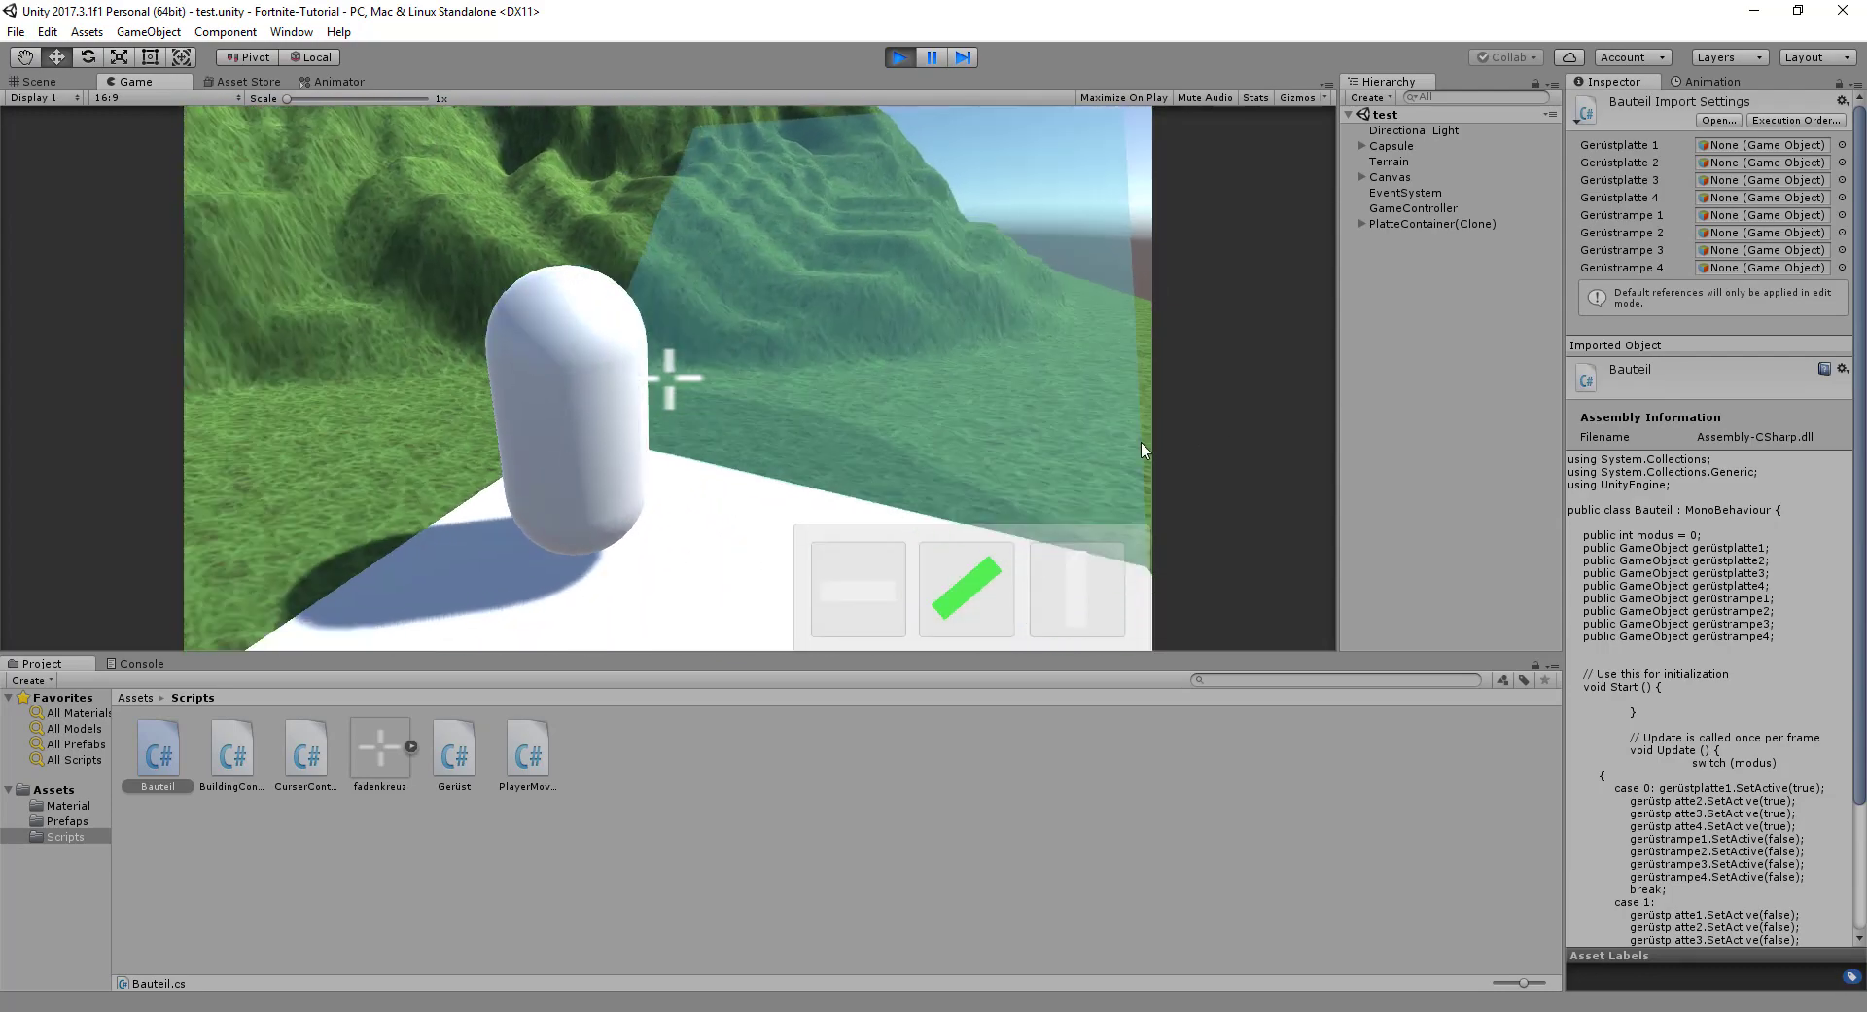
- Place about ten ramps around the terrain, checking a RampeContainer(Clone) in the Hierarchy
click(669, 378)
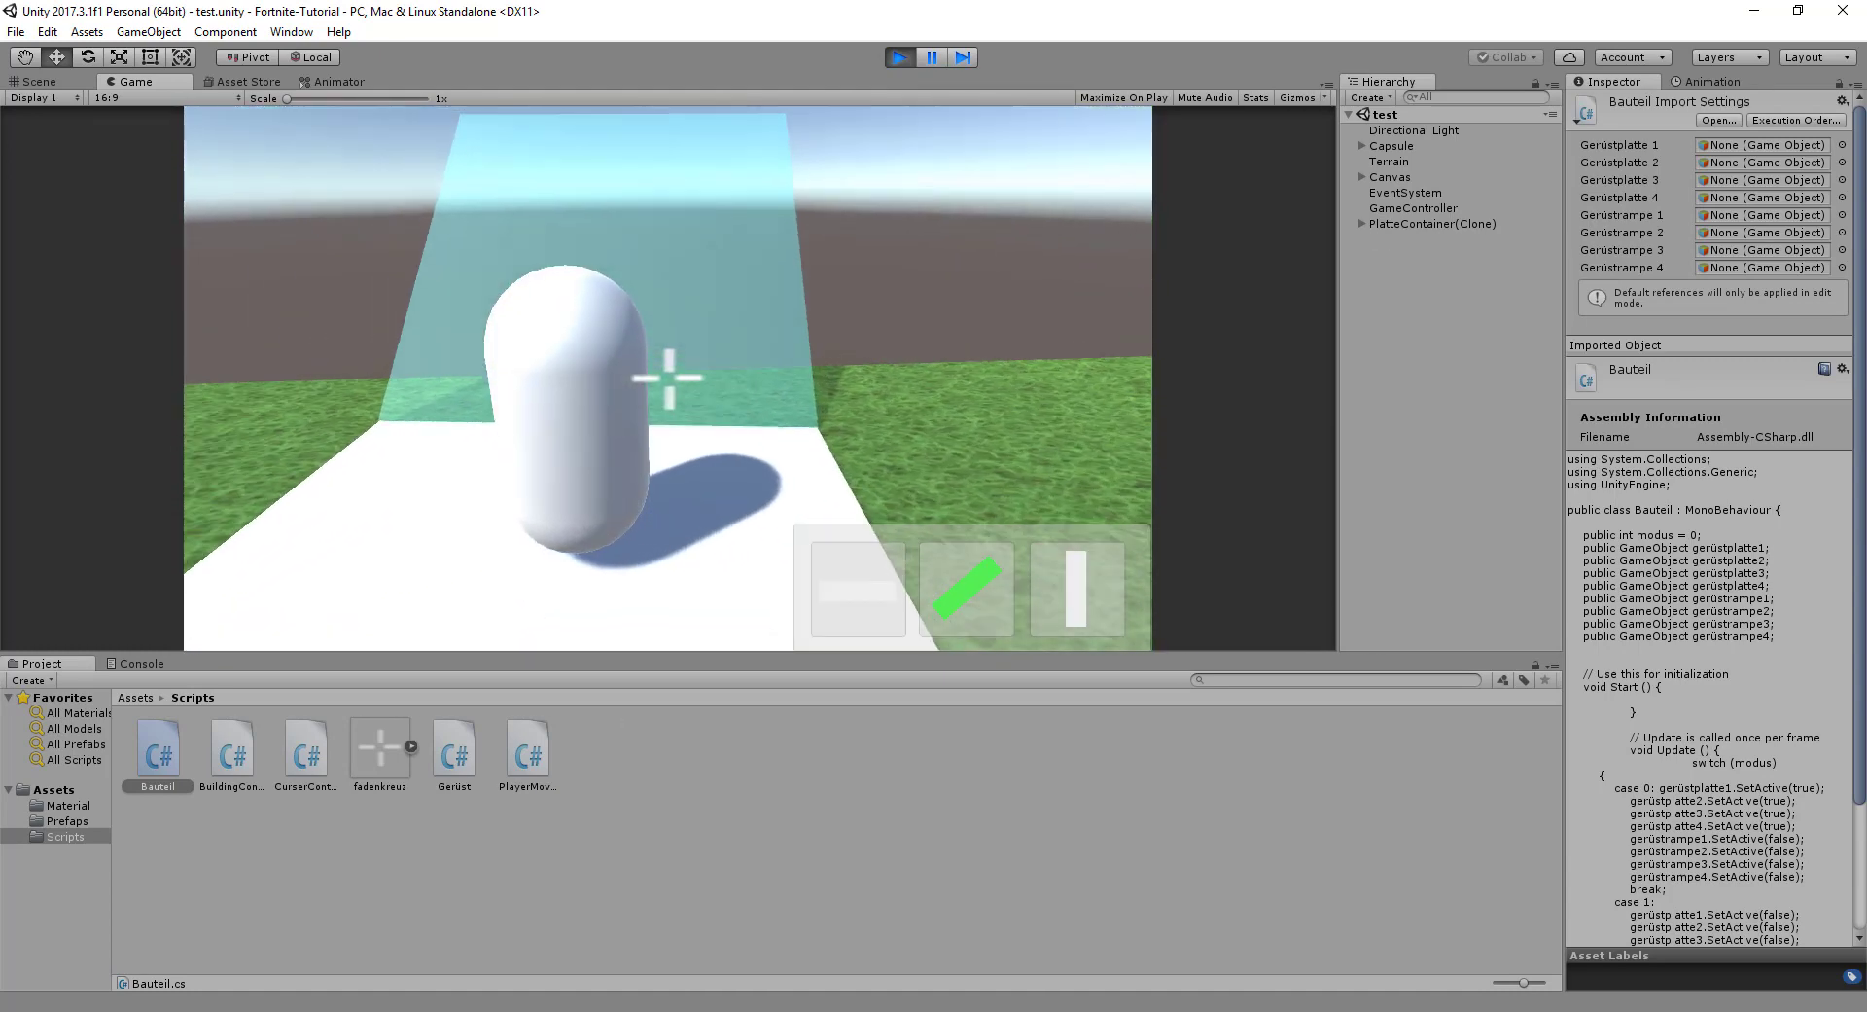
click(669, 378)
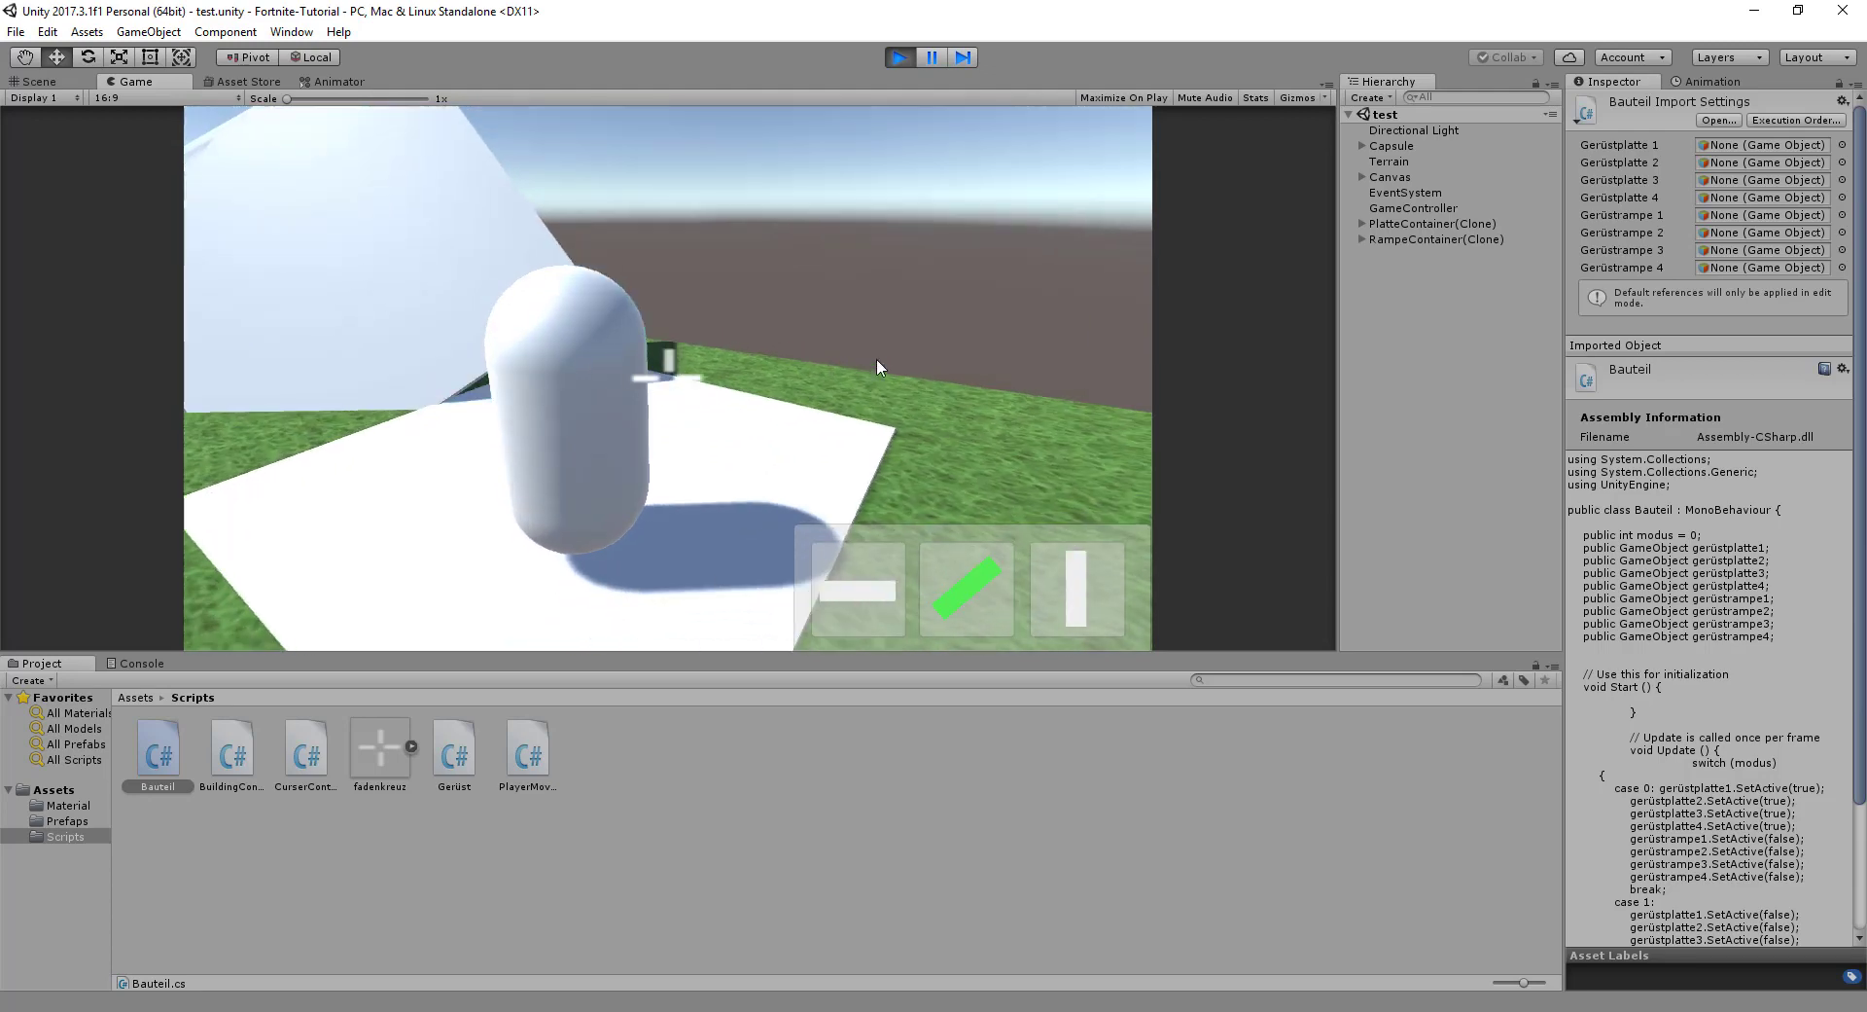
click(881, 362)
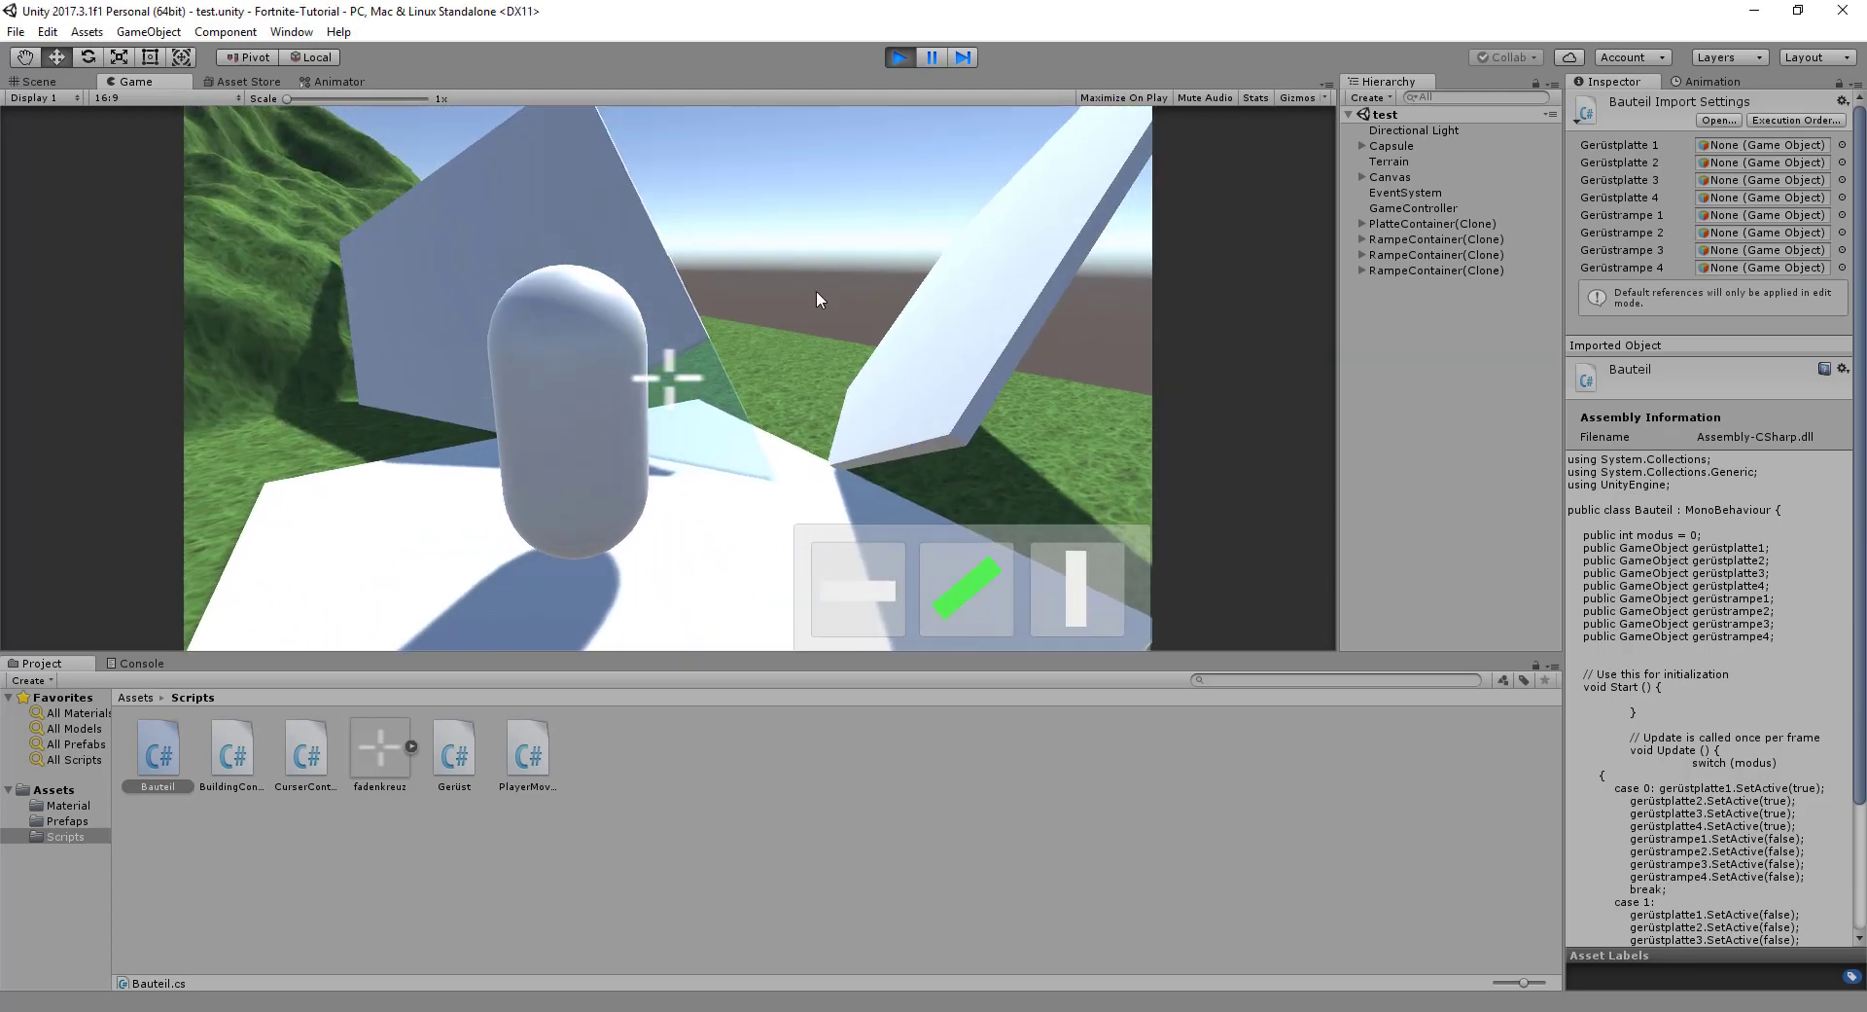
click(312, 396)
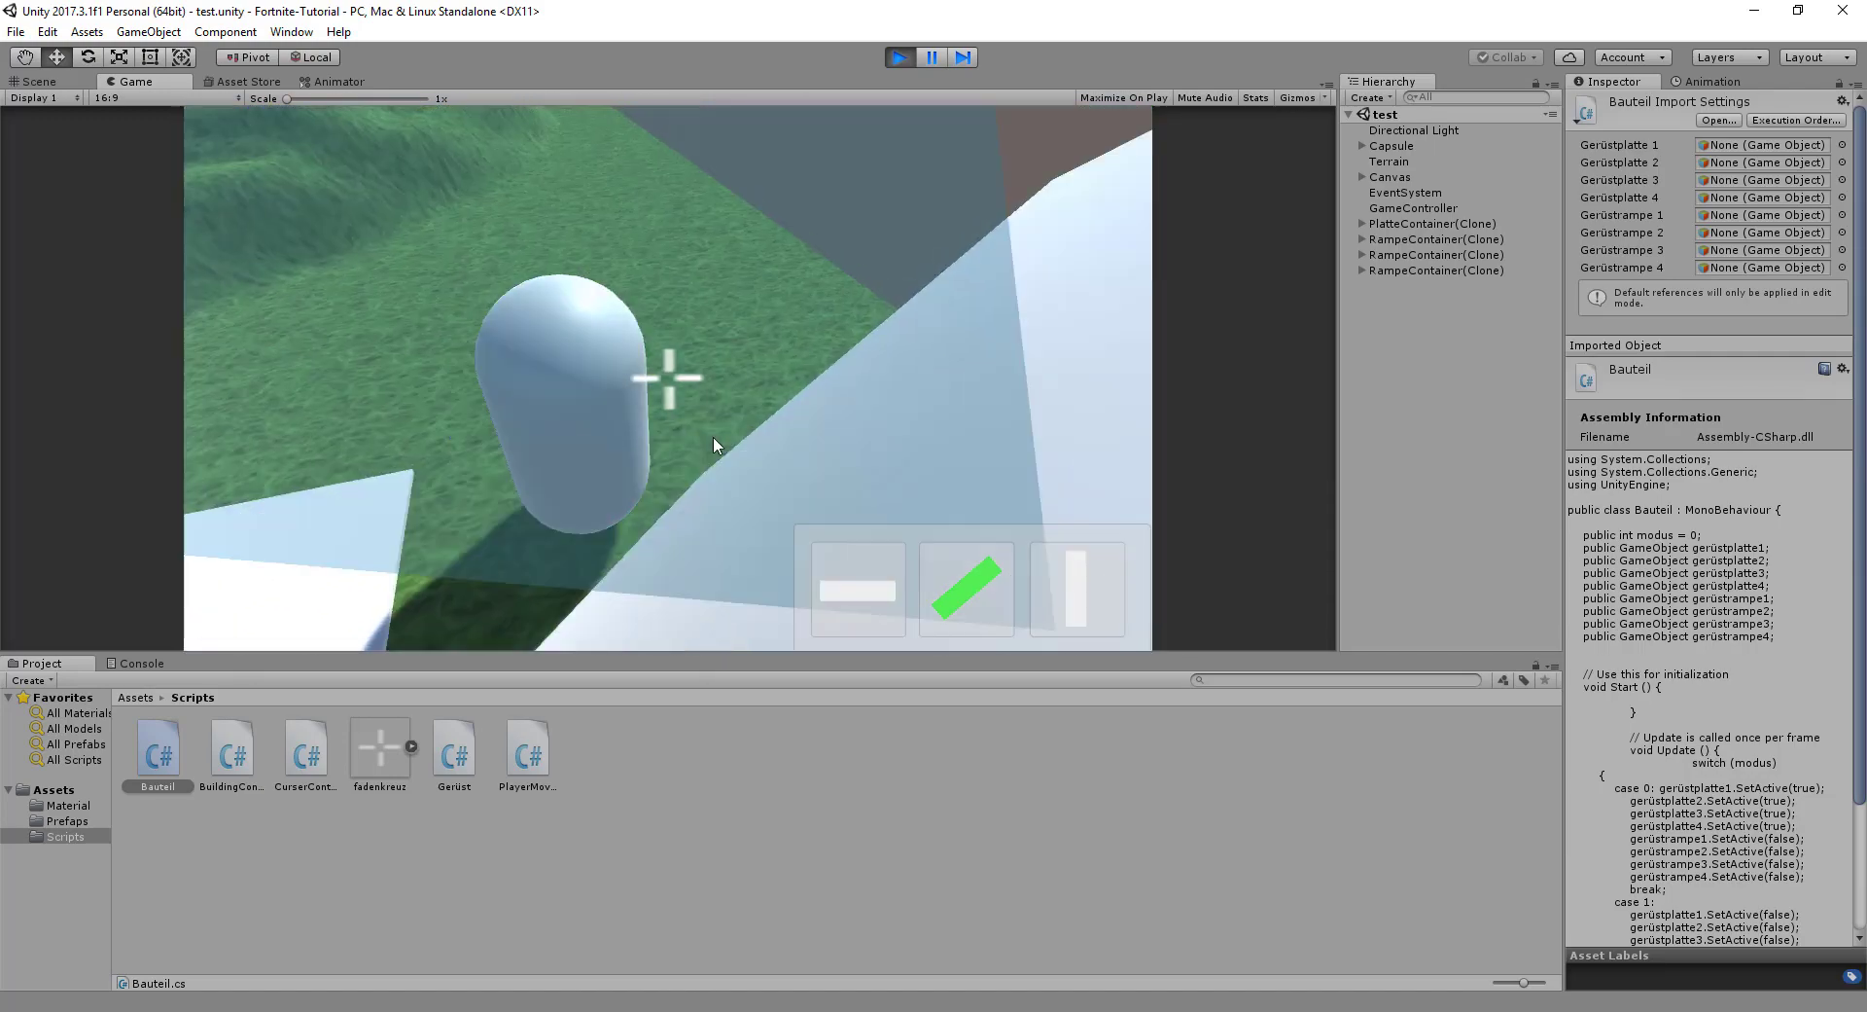
click(615, 322)
click(655, 305)
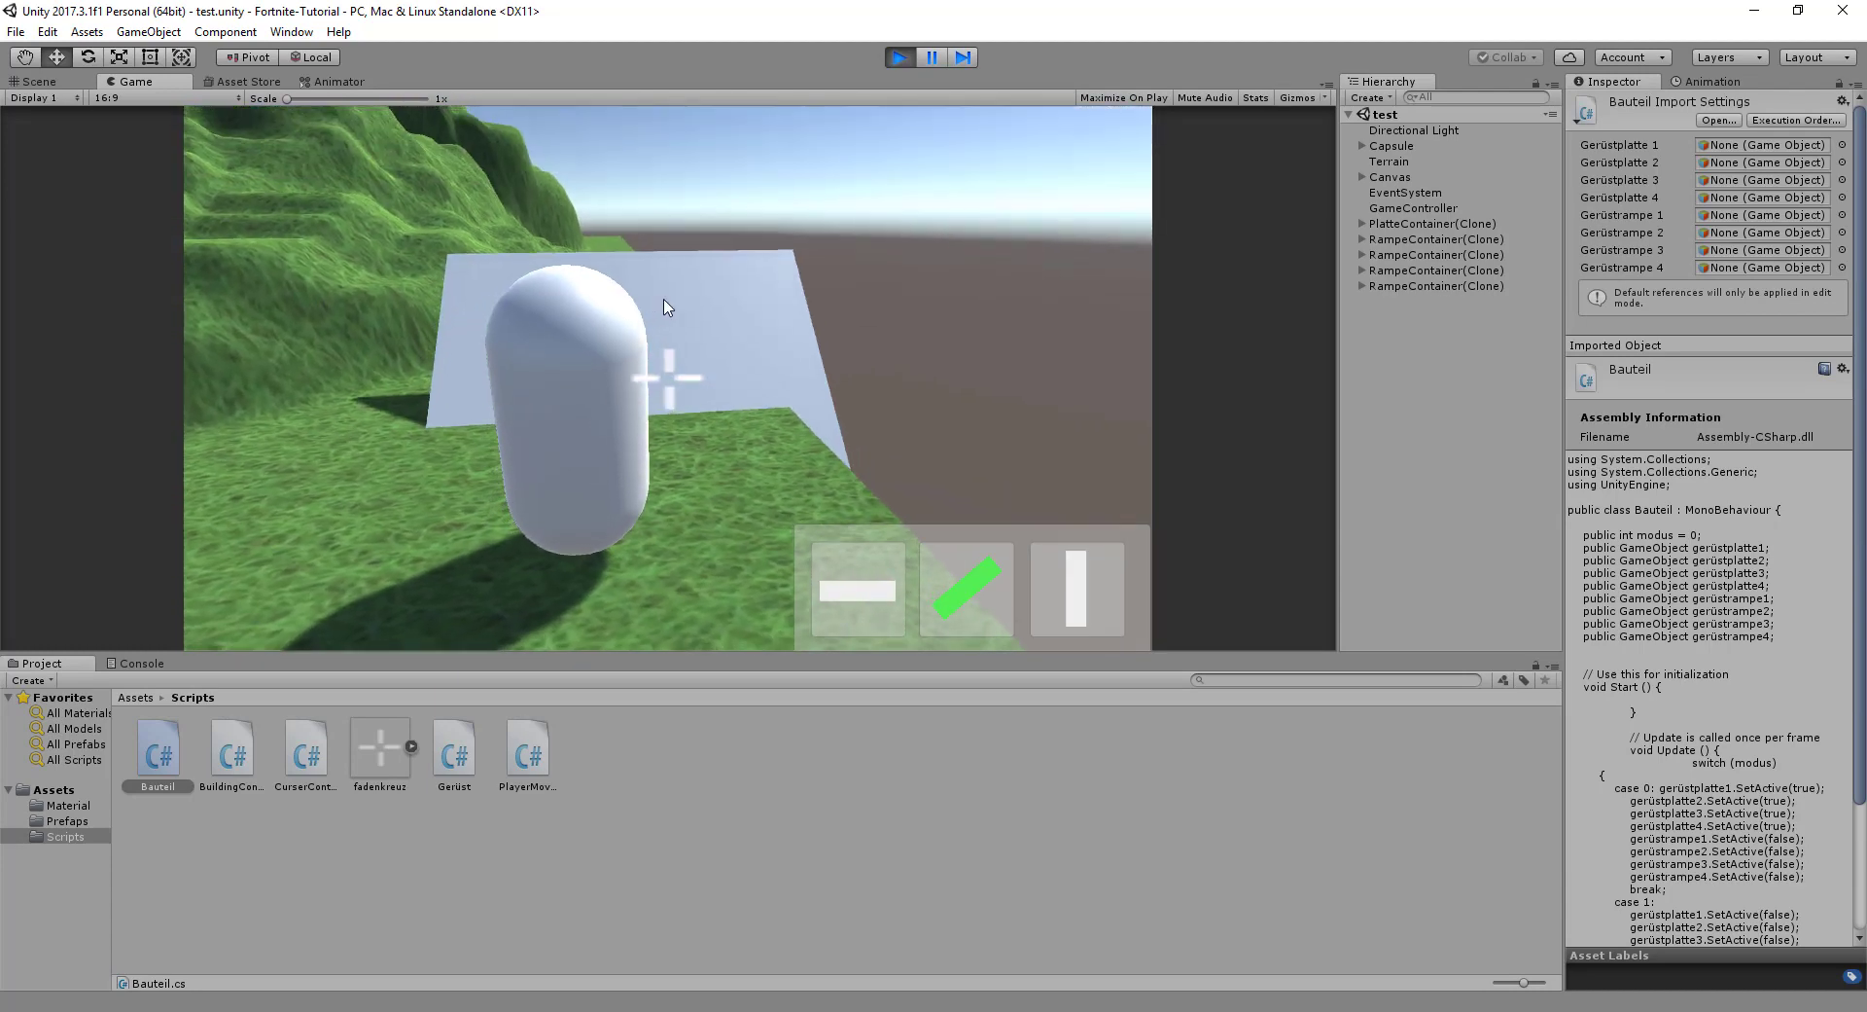
click(972, 347)
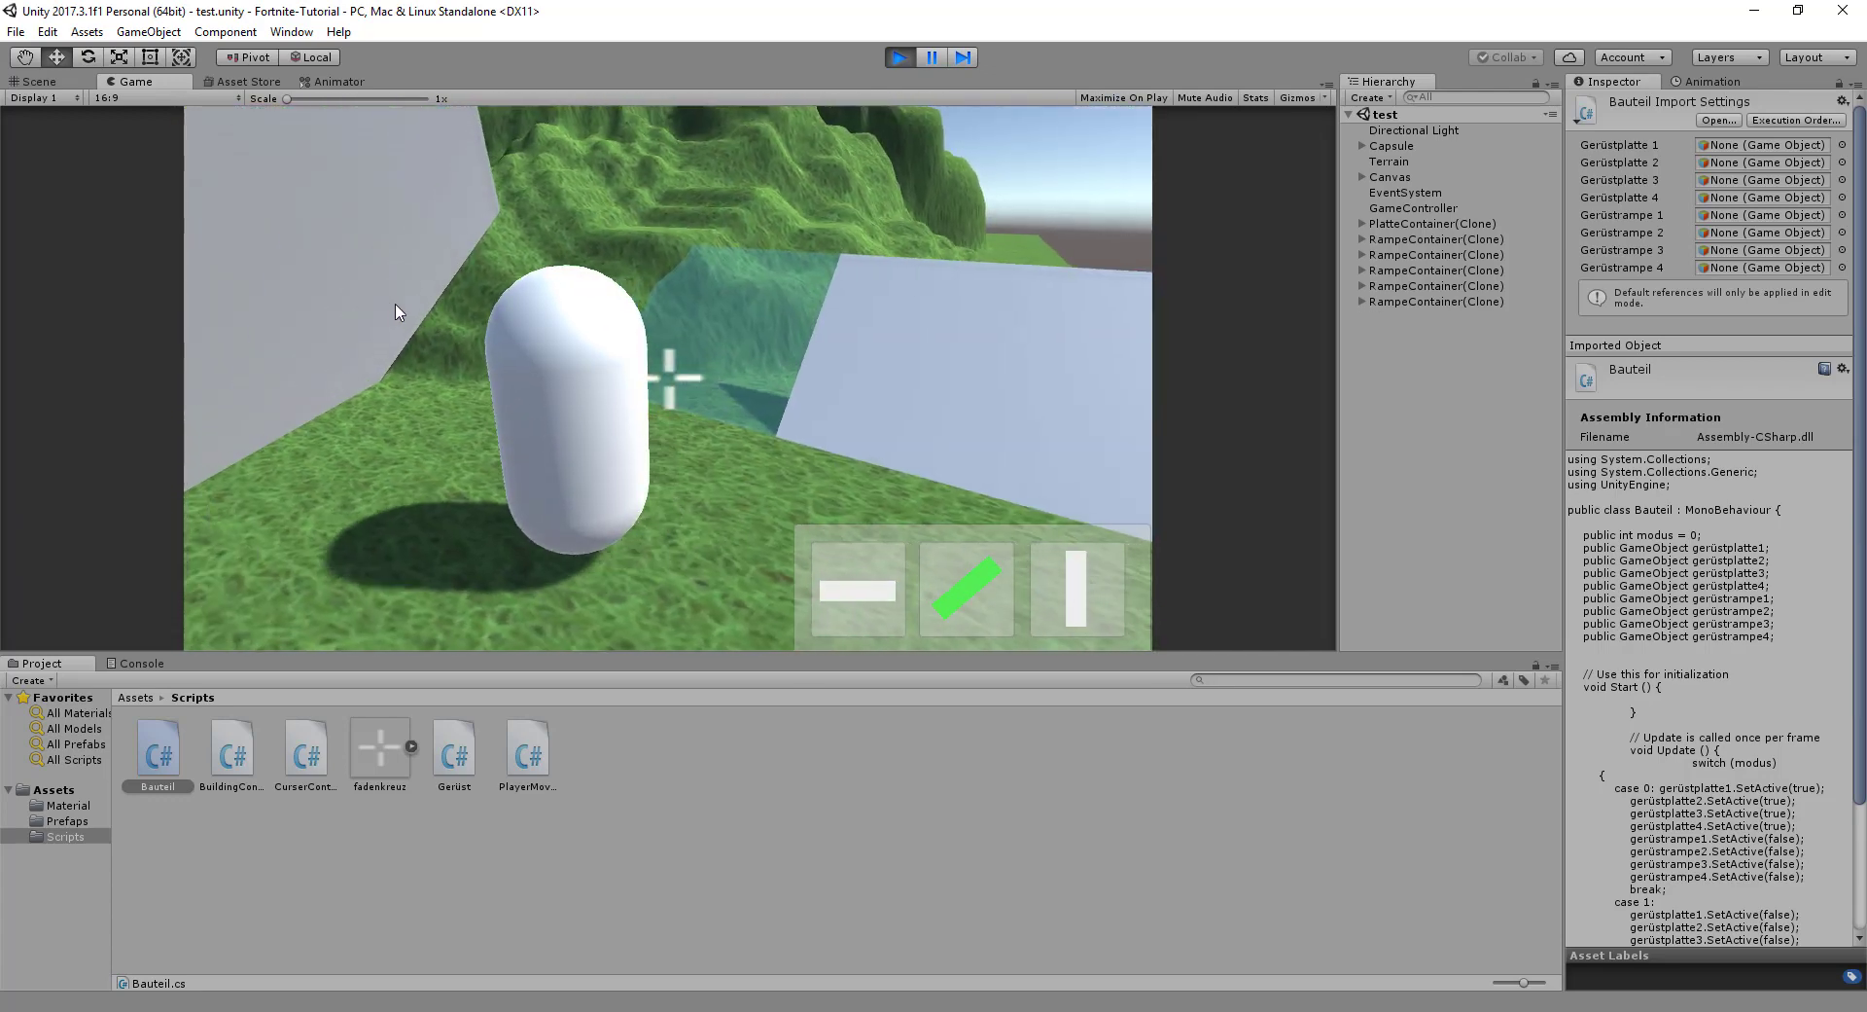
click(433, 294)
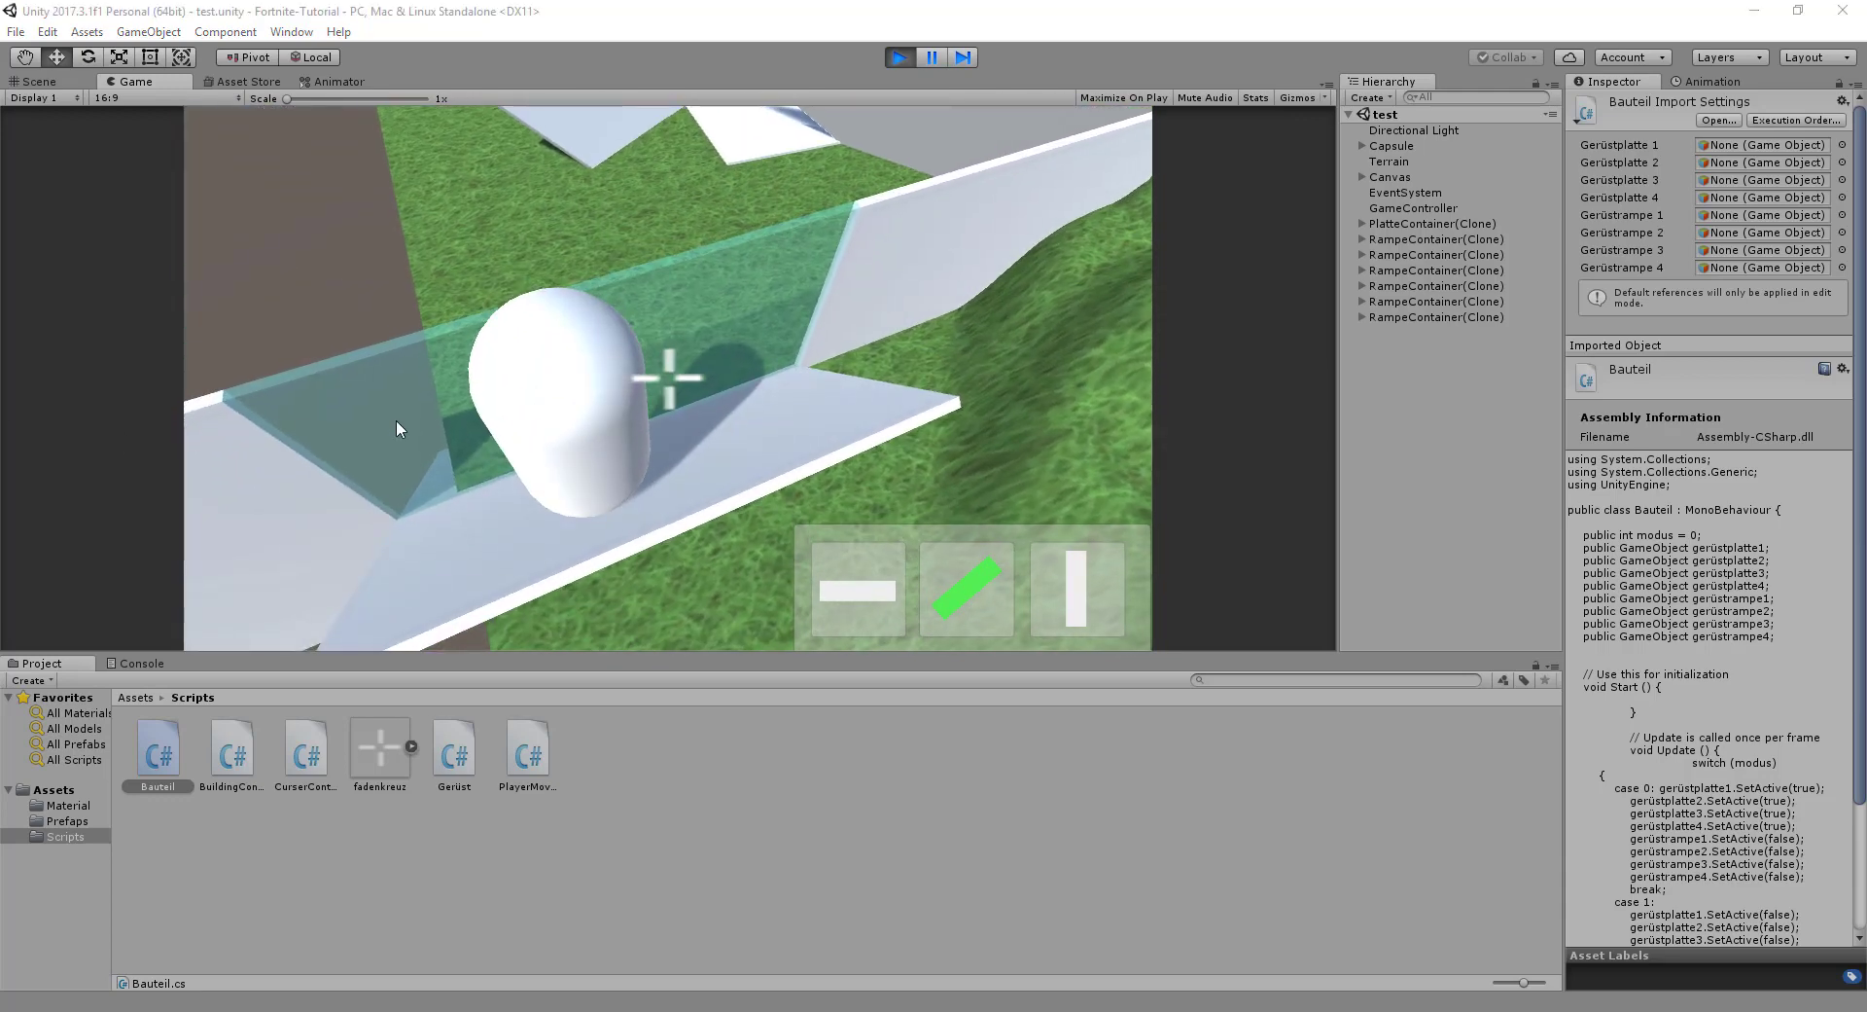
click(399, 426)
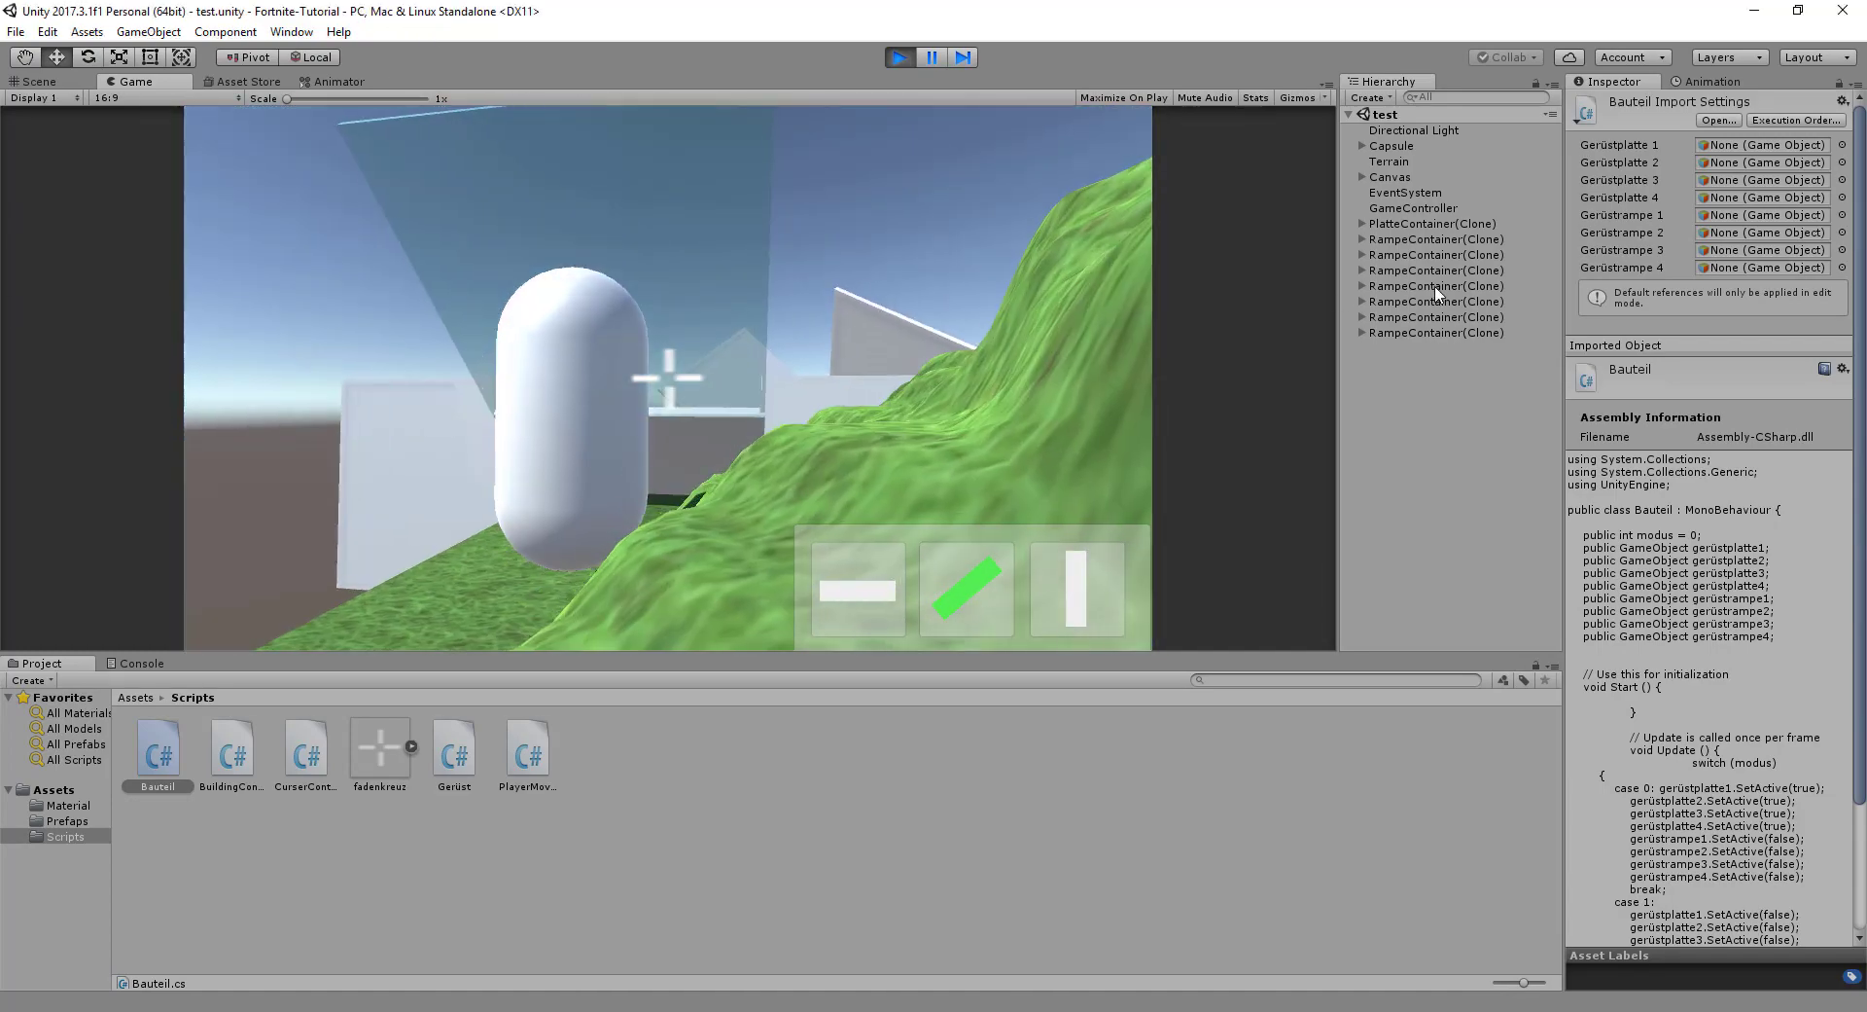
click(1437, 286)
click(973, 352)
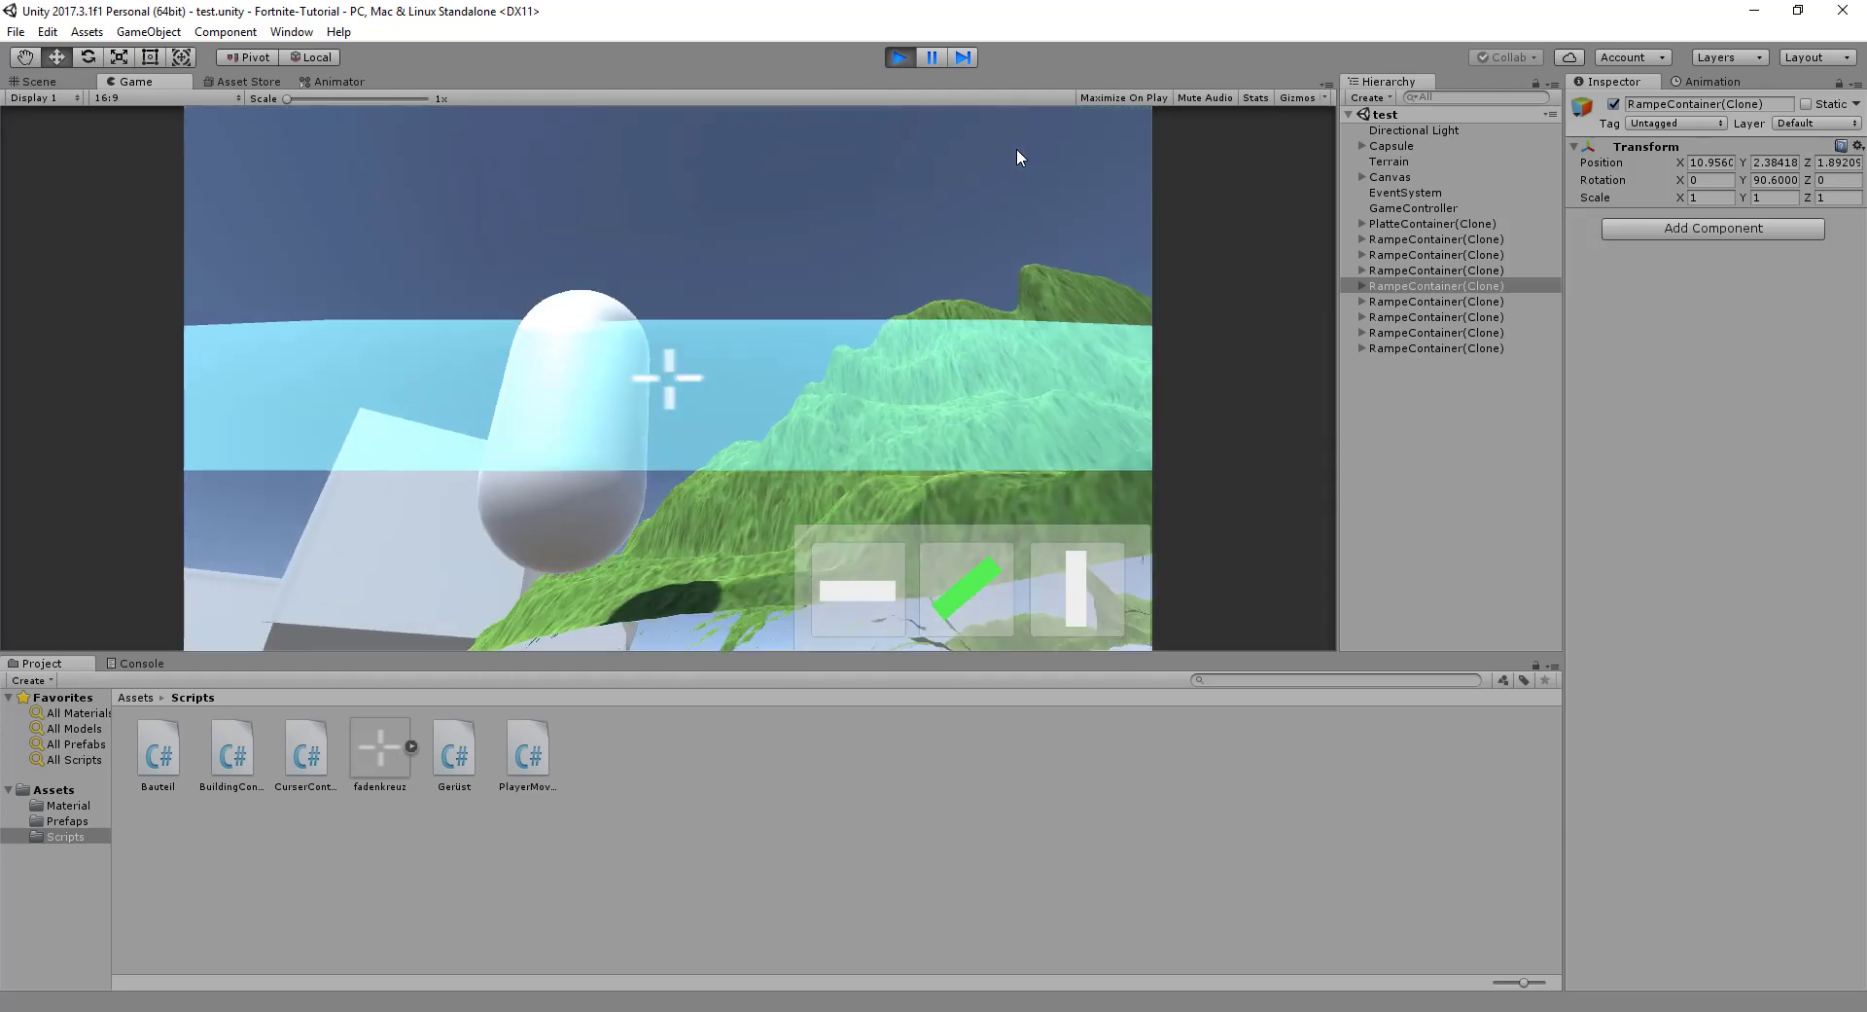
- In the Scene view, select one built ramp's RampeContainer(Clone) parent
key(ctrl+1)
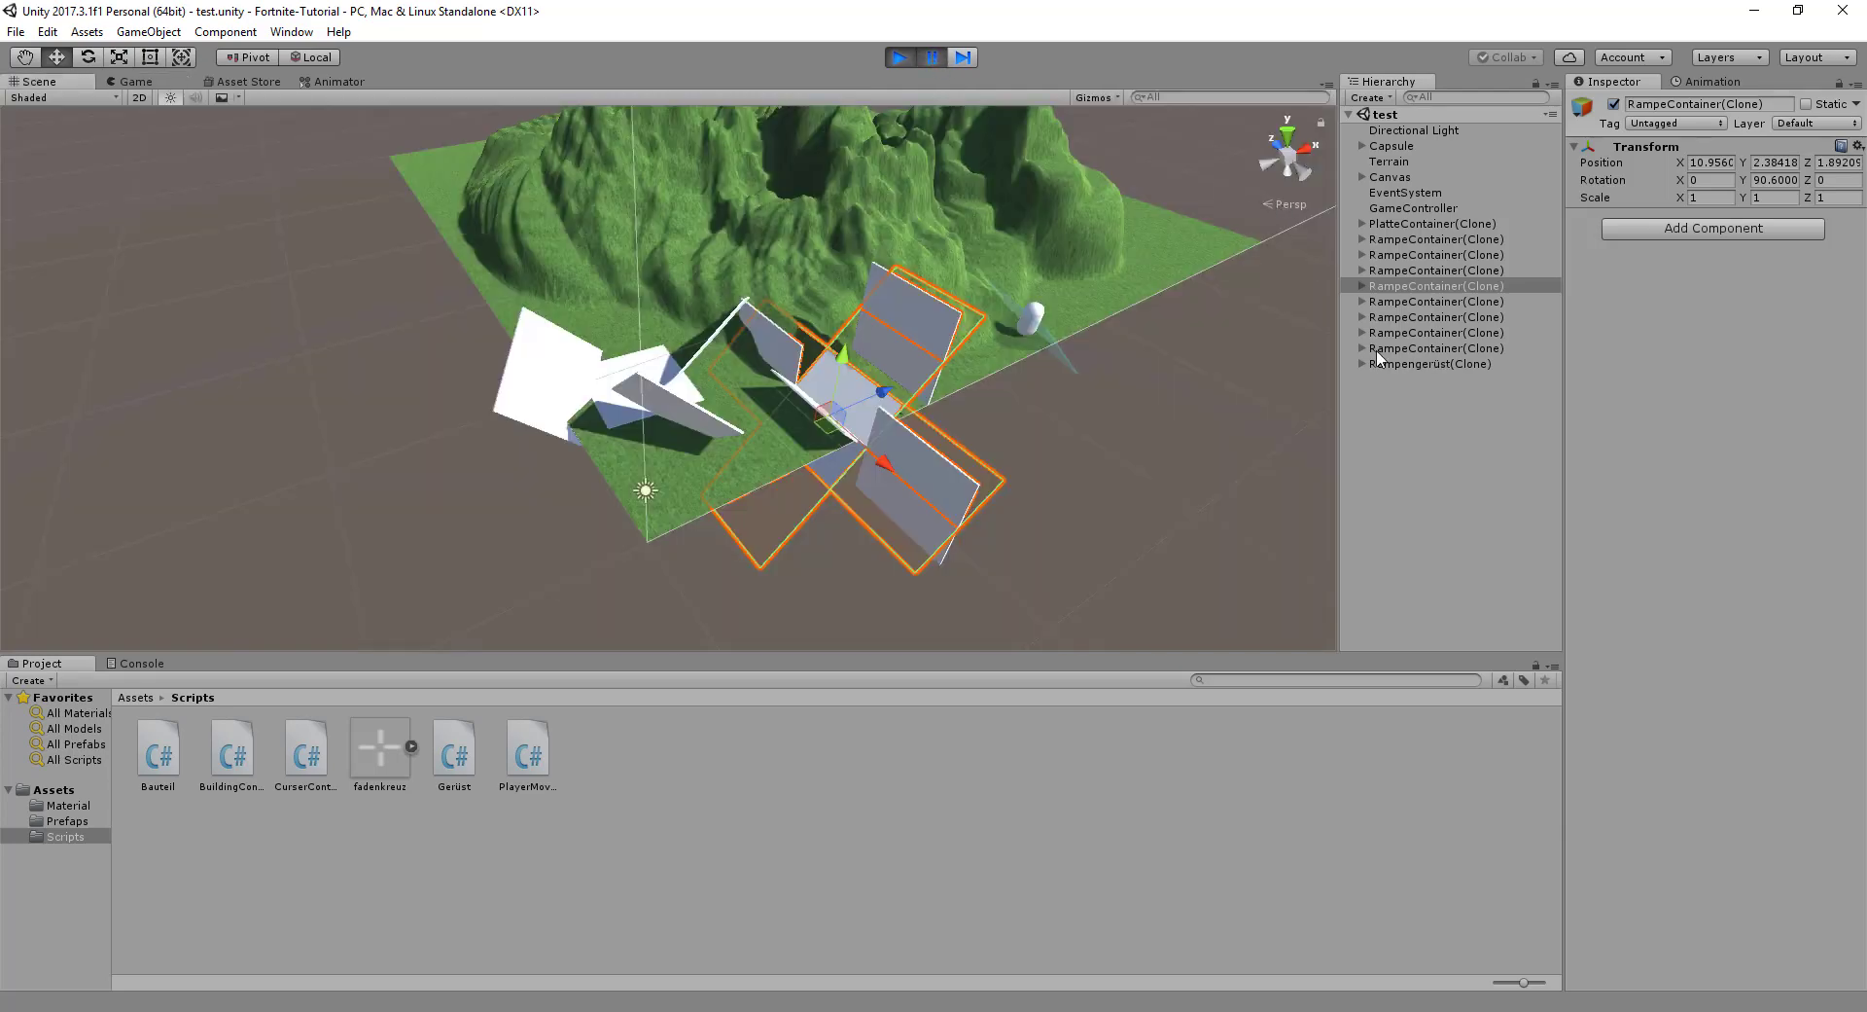
click(934, 323)
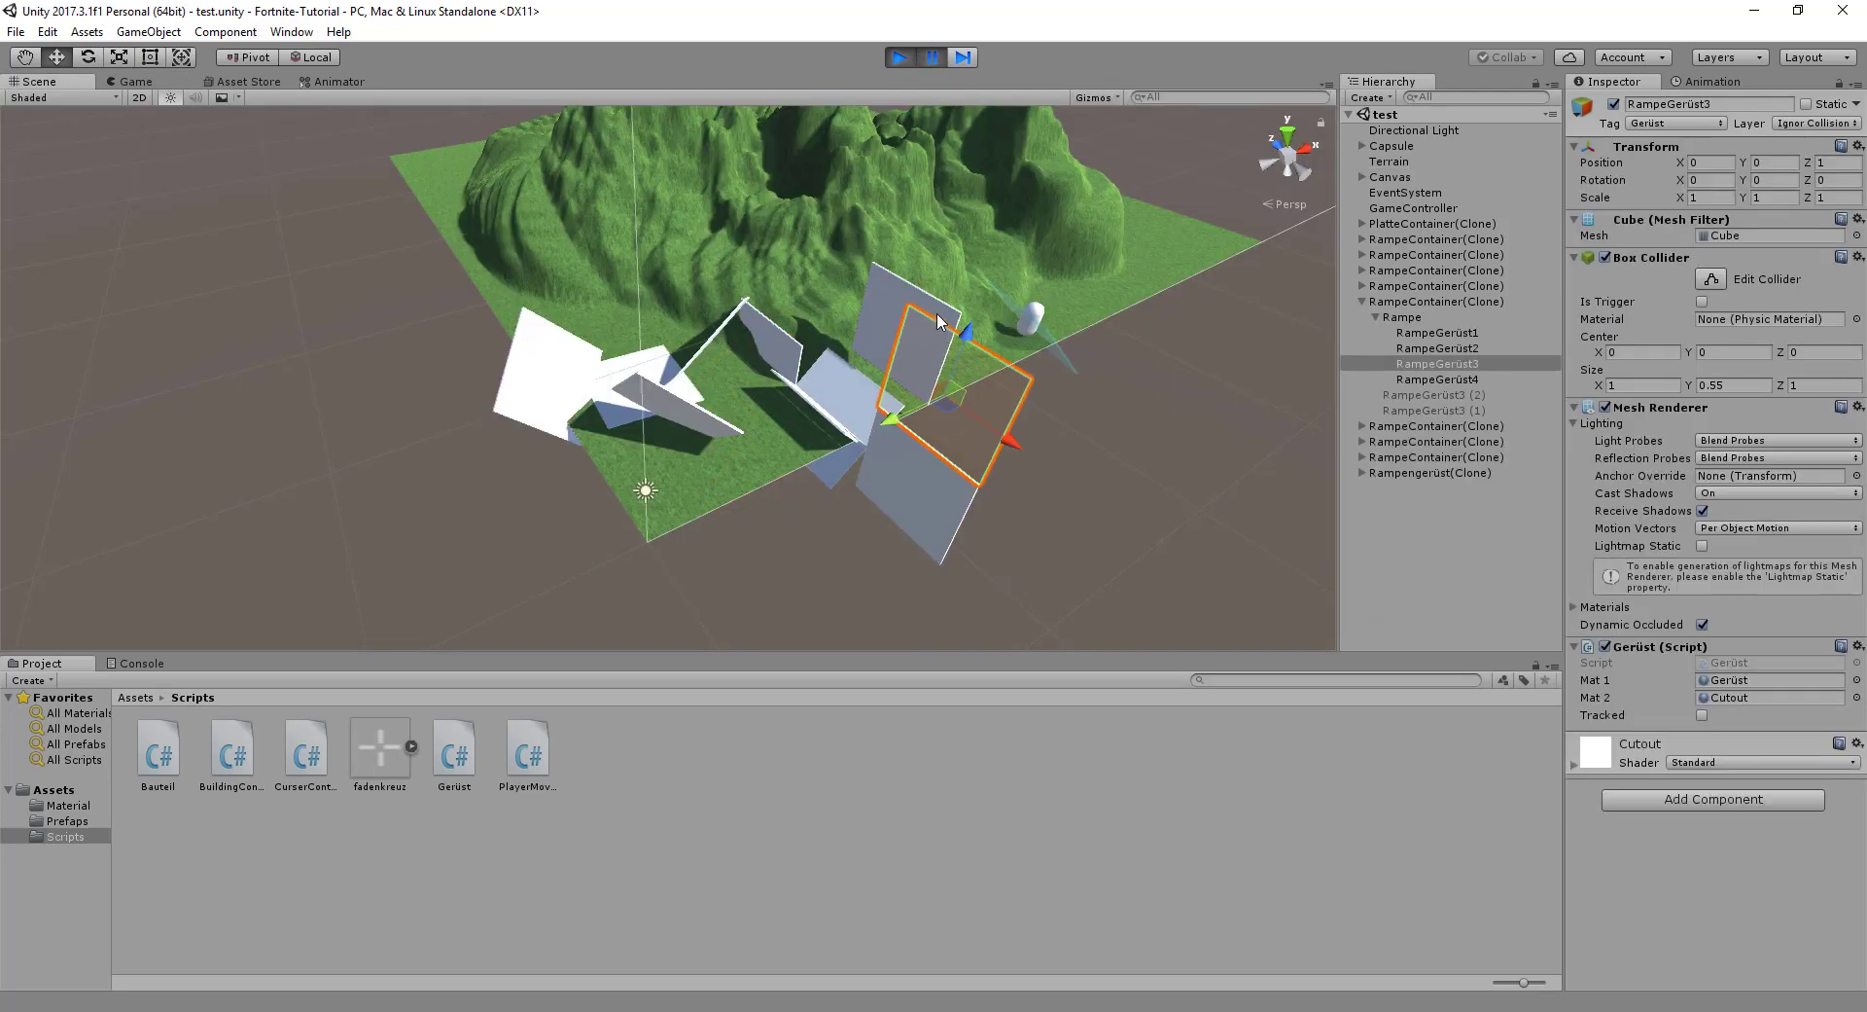
click(895, 301)
click(895, 300)
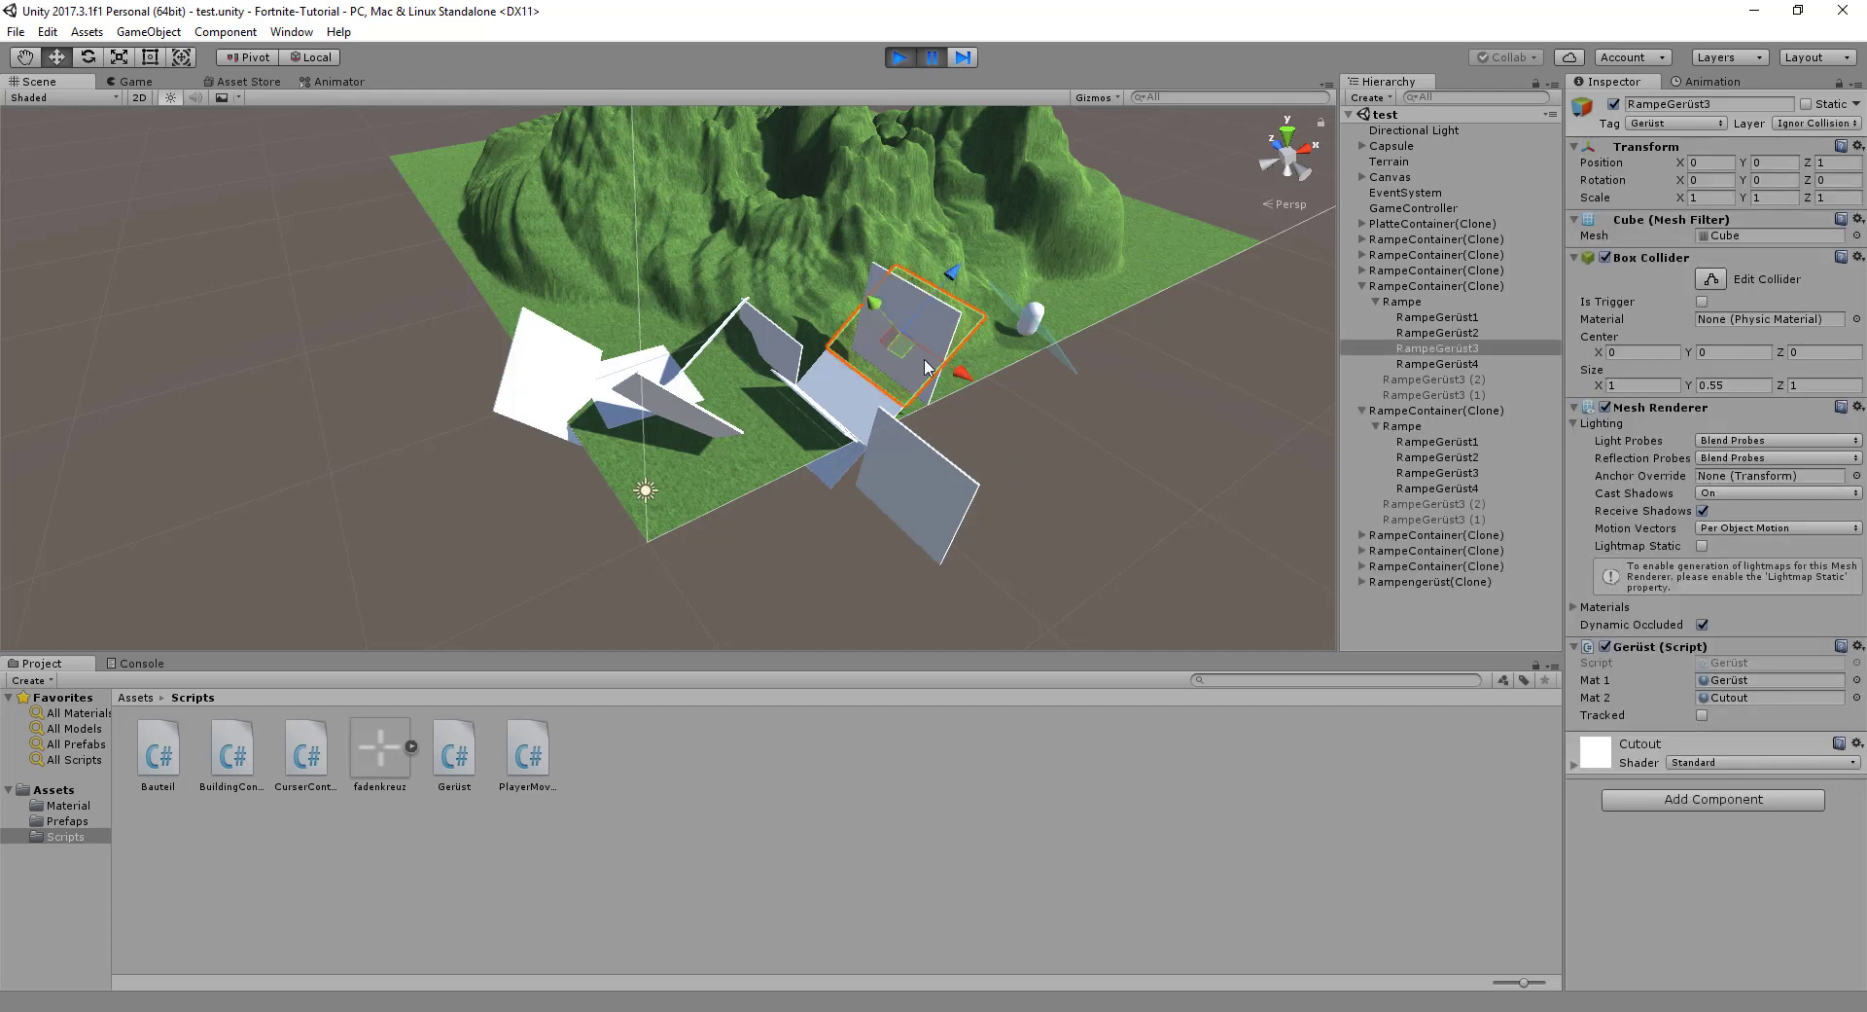
click(932, 401)
click(932, 400)
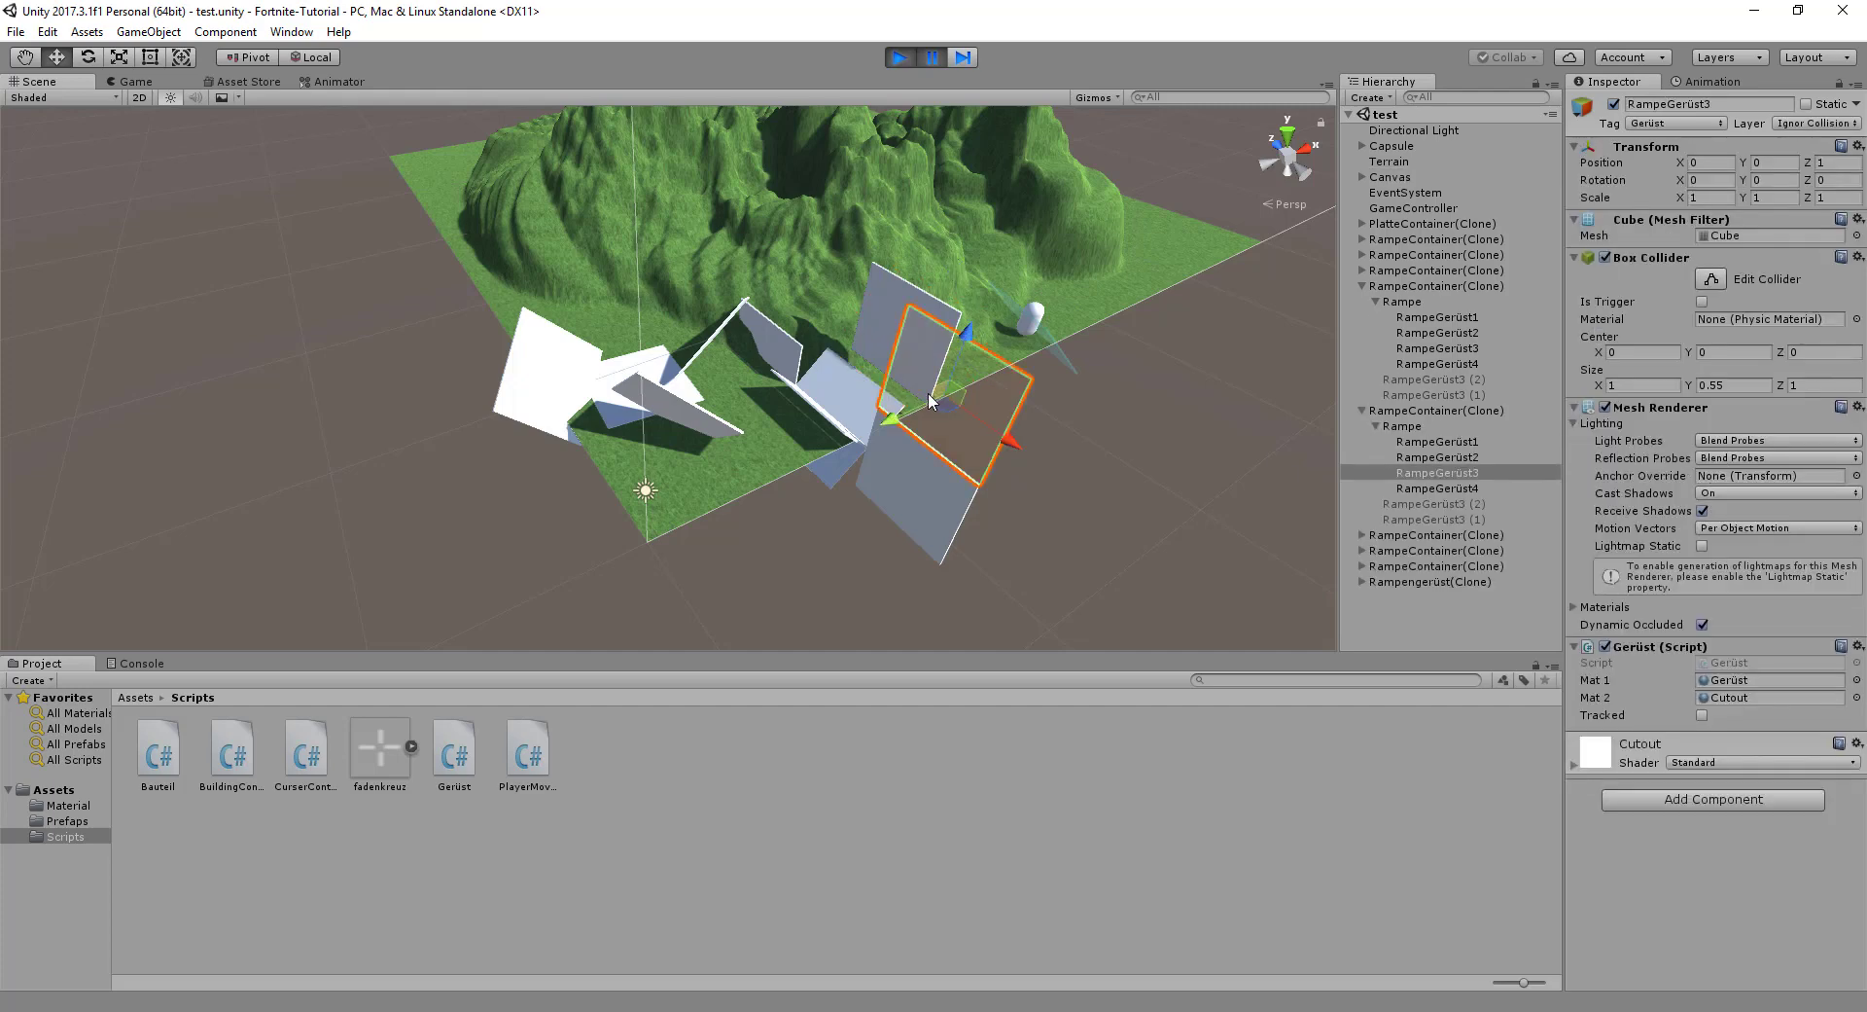
click(922, 491)
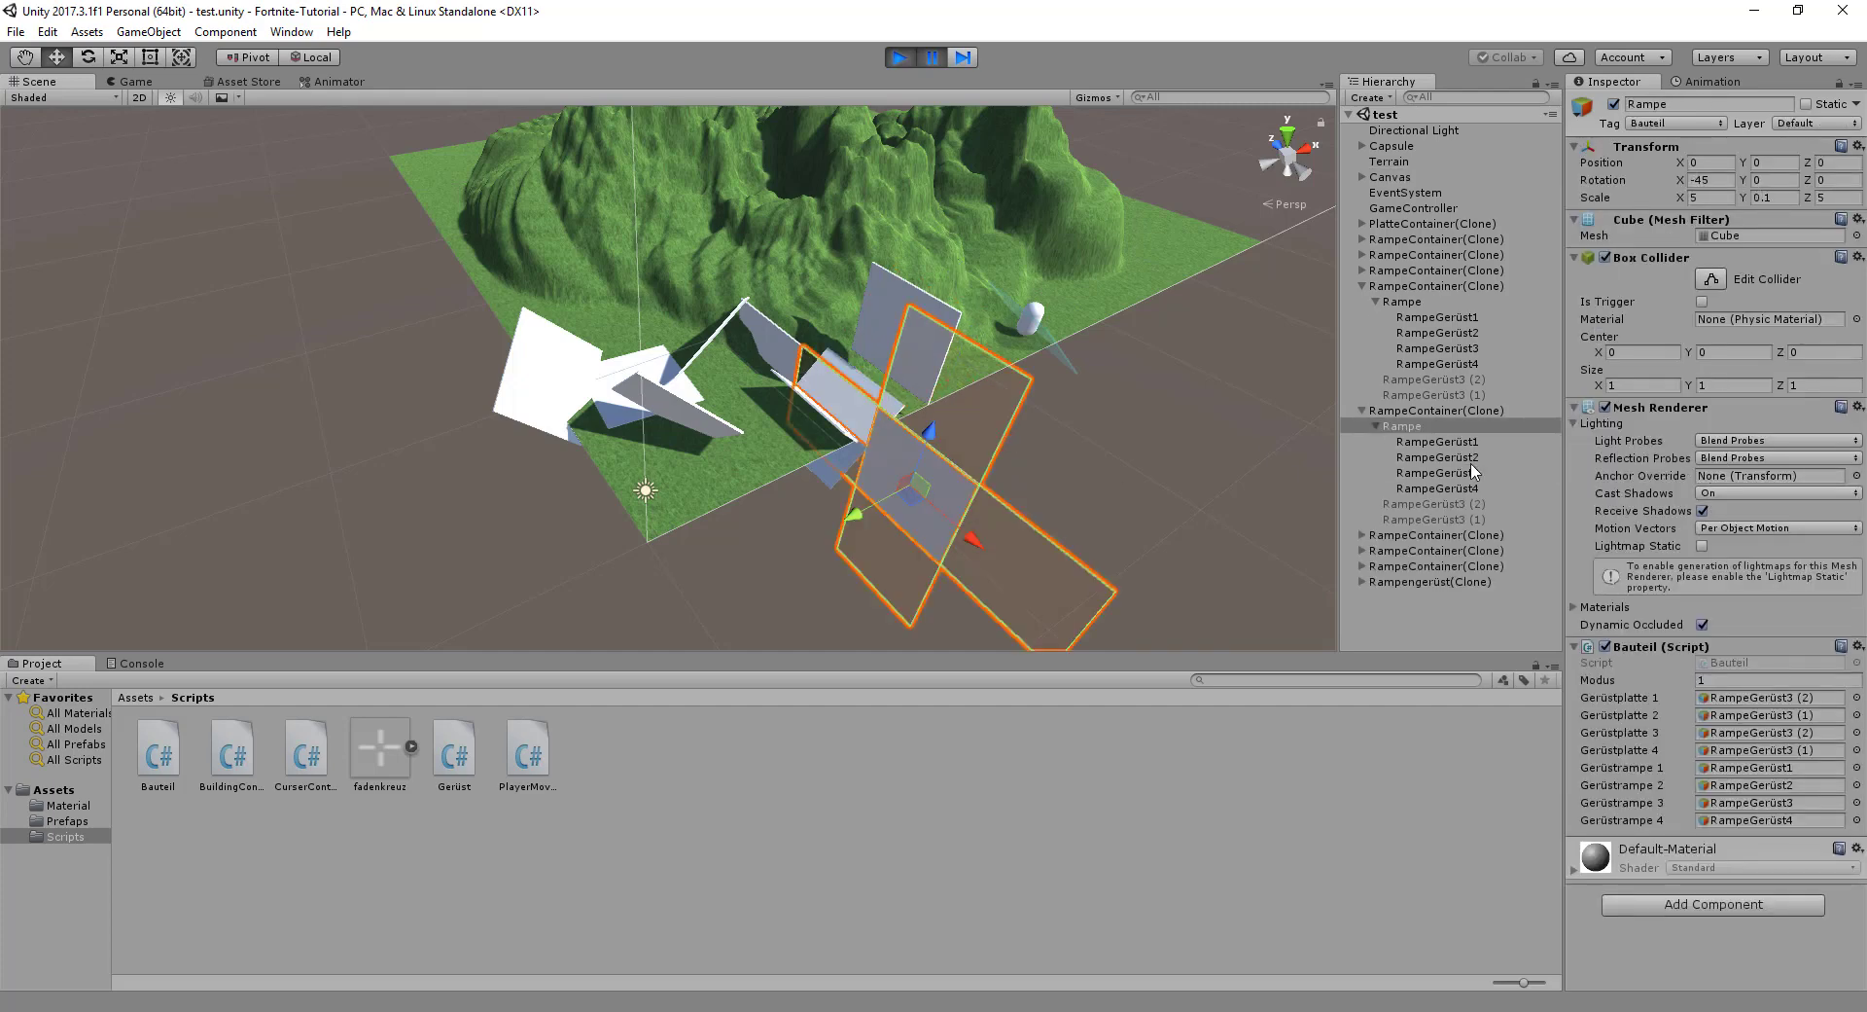
click(1428, 413)
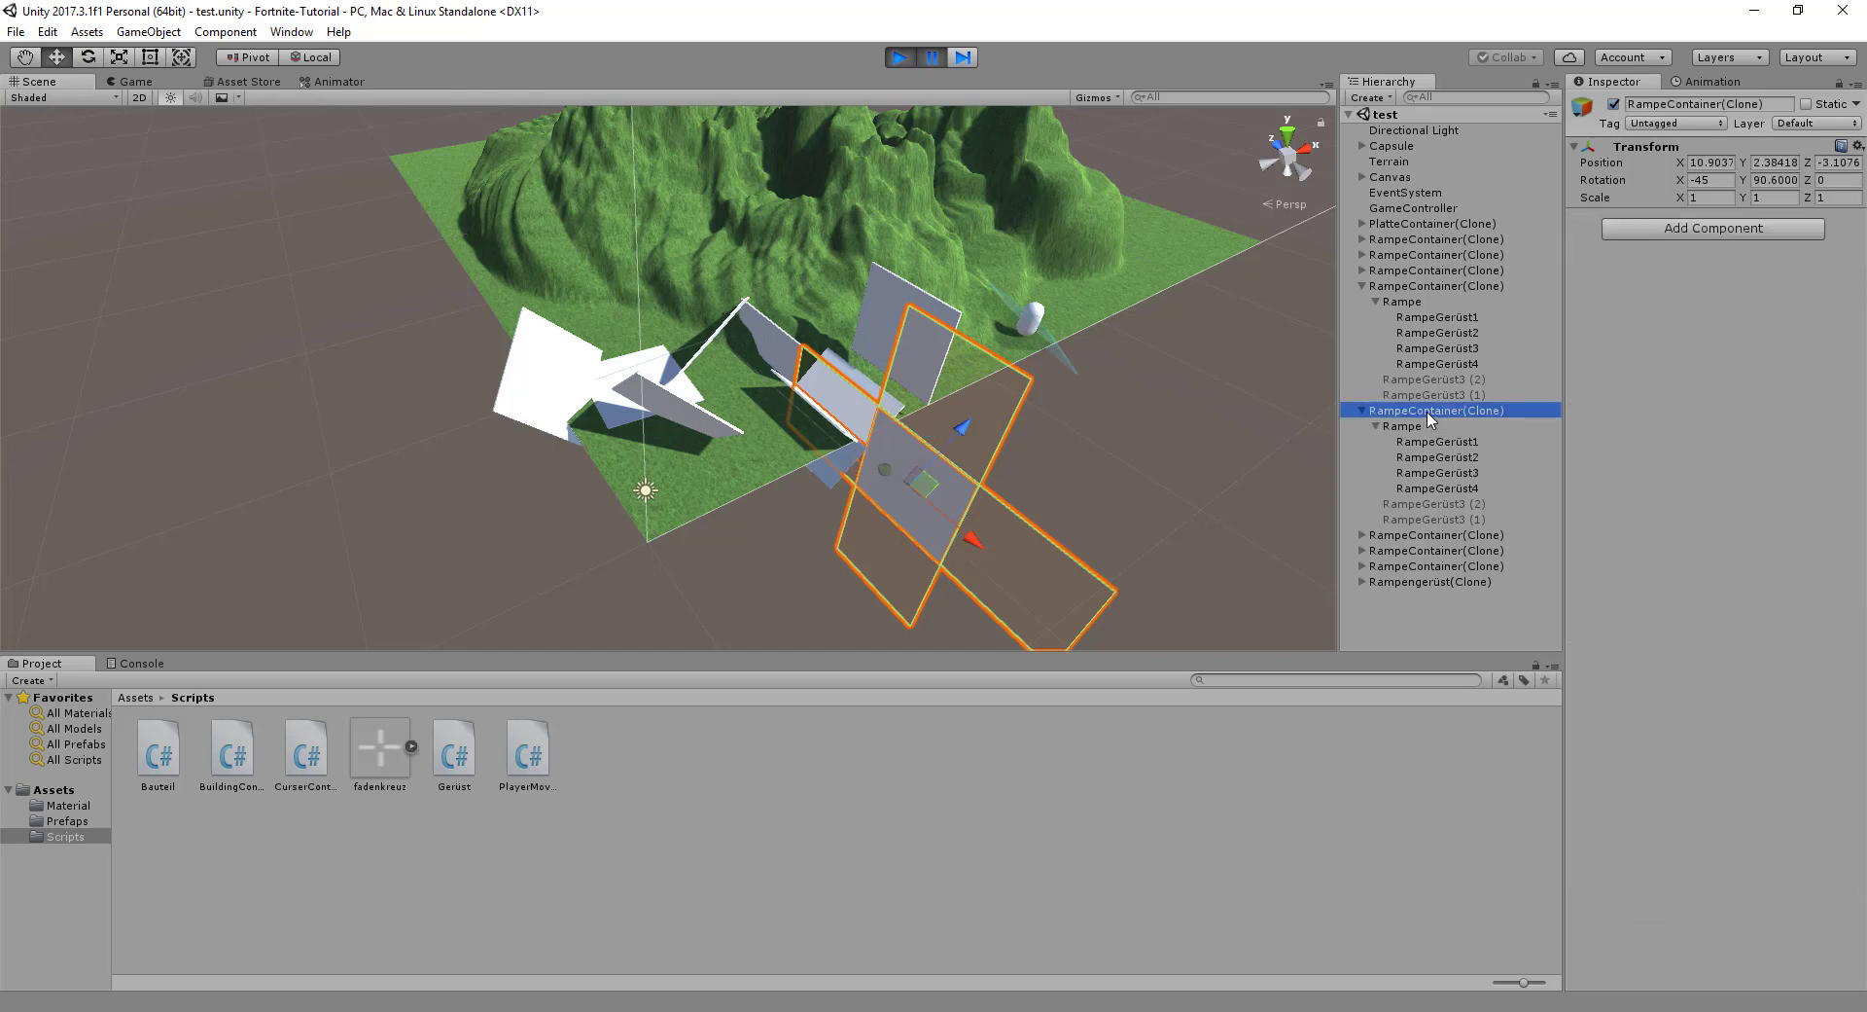
mouse_move(827, 421)
alt+mouse_down()
mouse_move(980, 412)
mouse_move(718, 437)
alt+mouse_up()
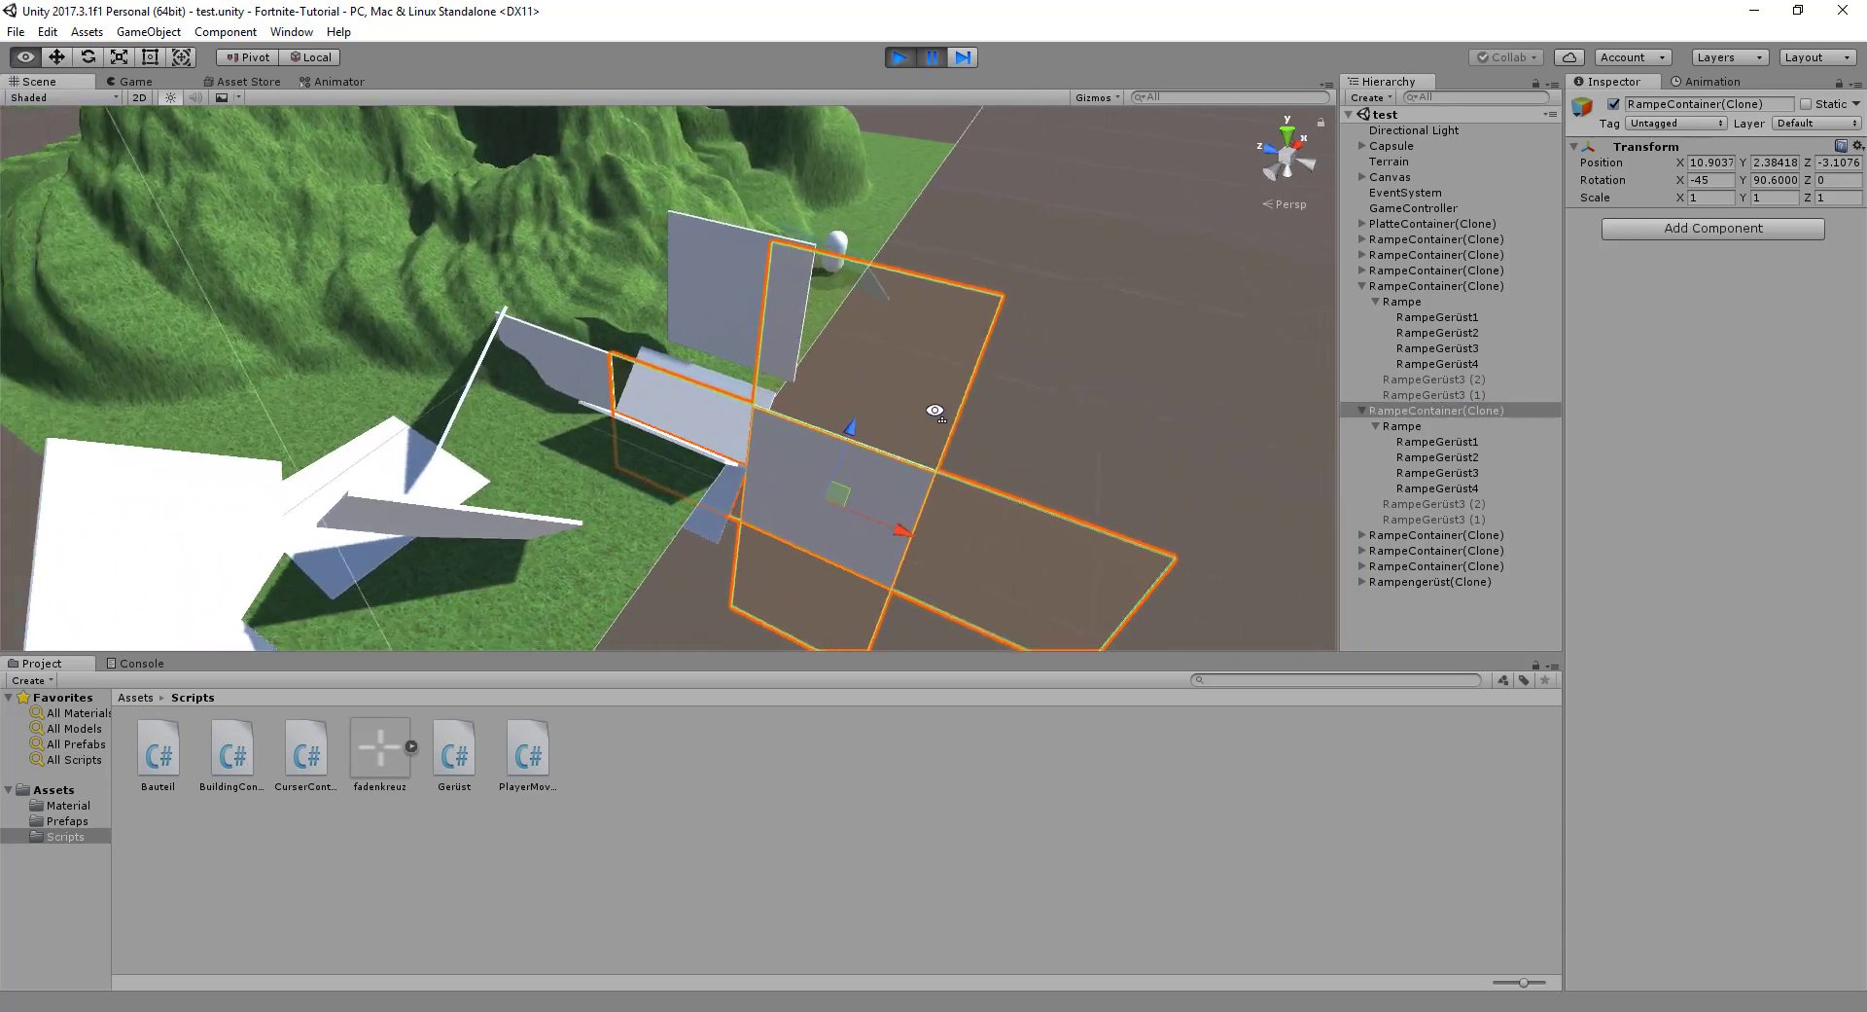
alt+drag(719, 436, 1007, 394)
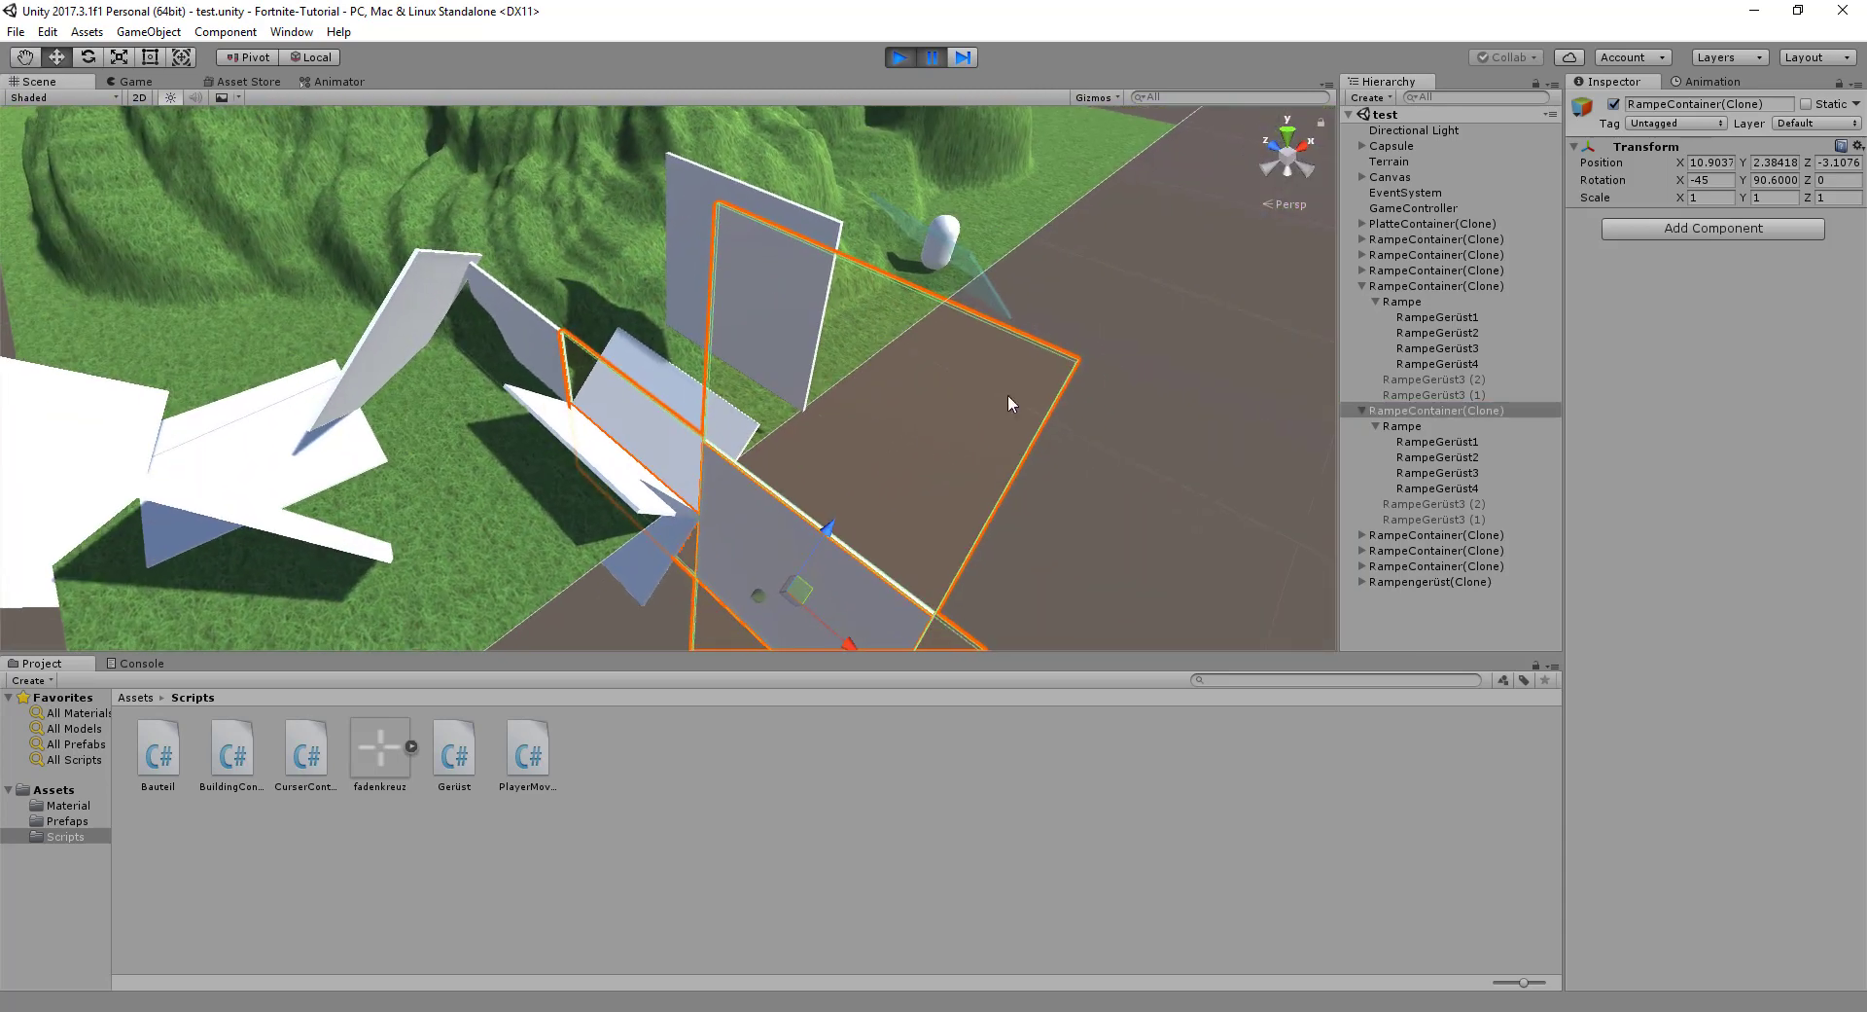
- Set that container's Rotation X from -45 to 0, then review BuildingController.cs
click(1727, 183)
text(0)
alt+drag(779, 478, 807, 487)
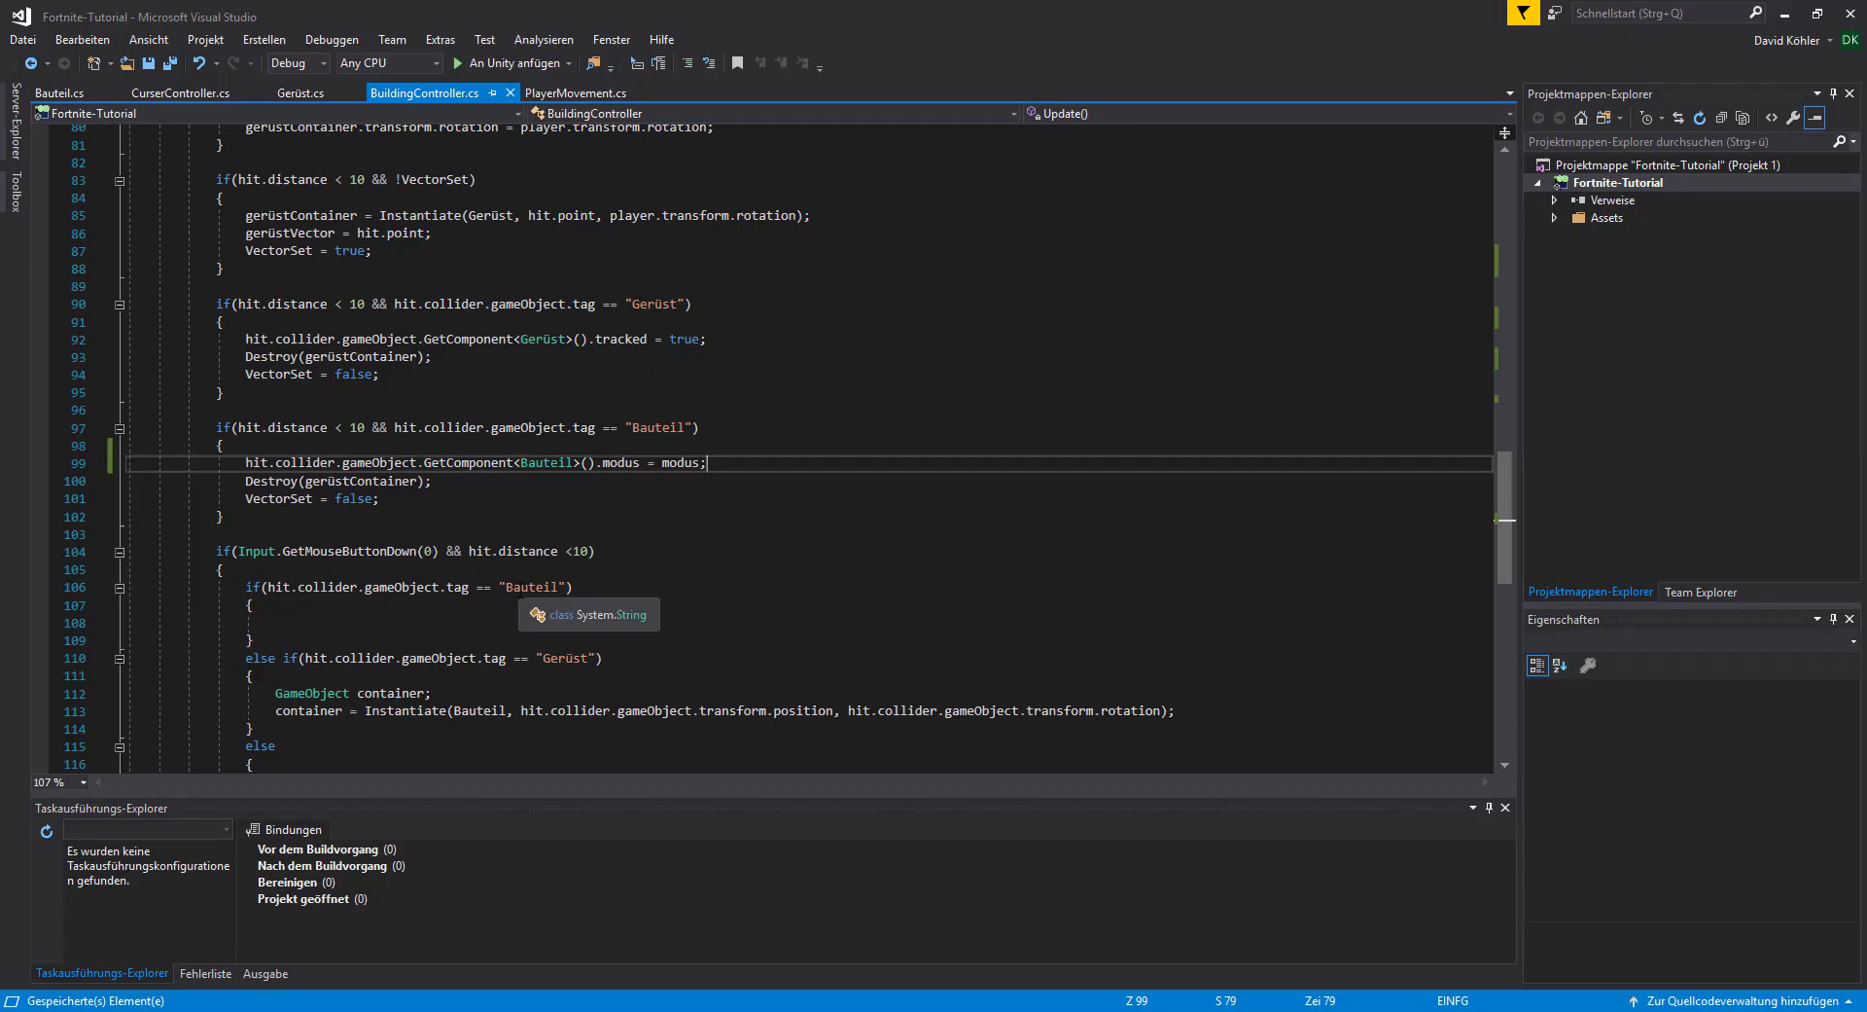
scroll(520, 591, down, 4)
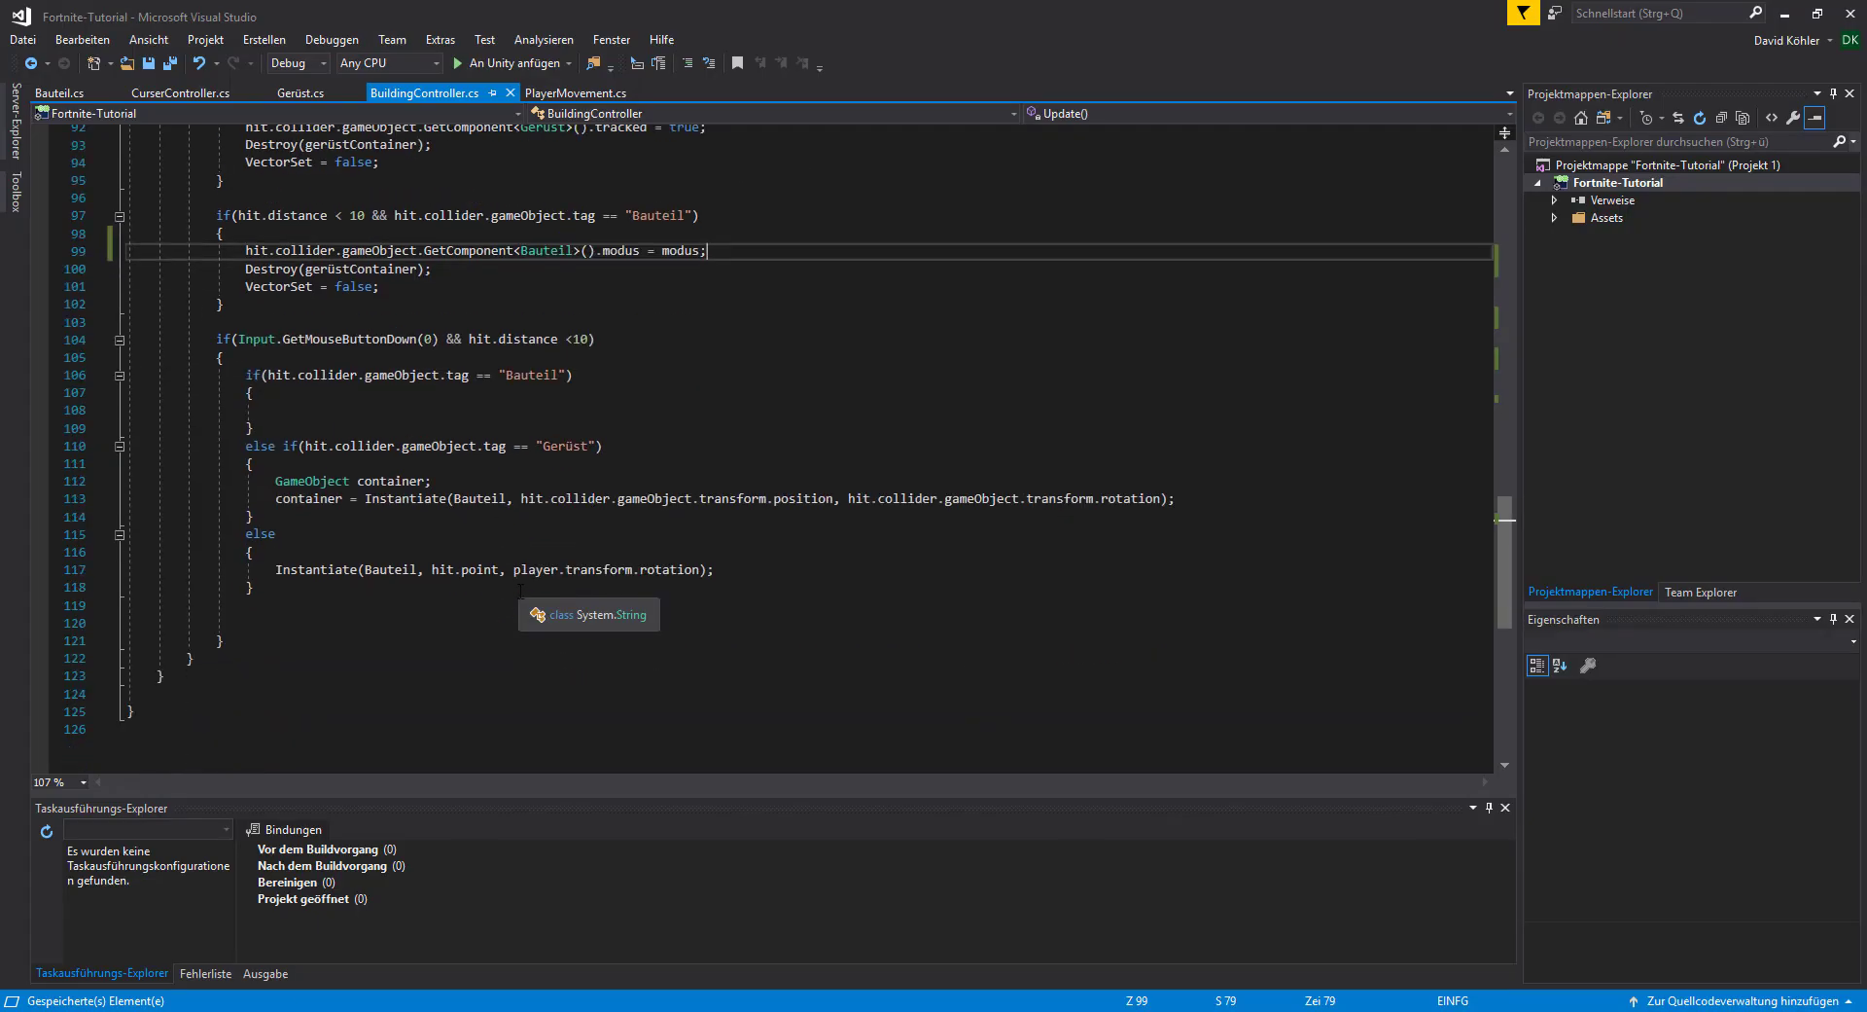
scroll(520, 591, up, 2)
scroll(520, 590, up, 3)
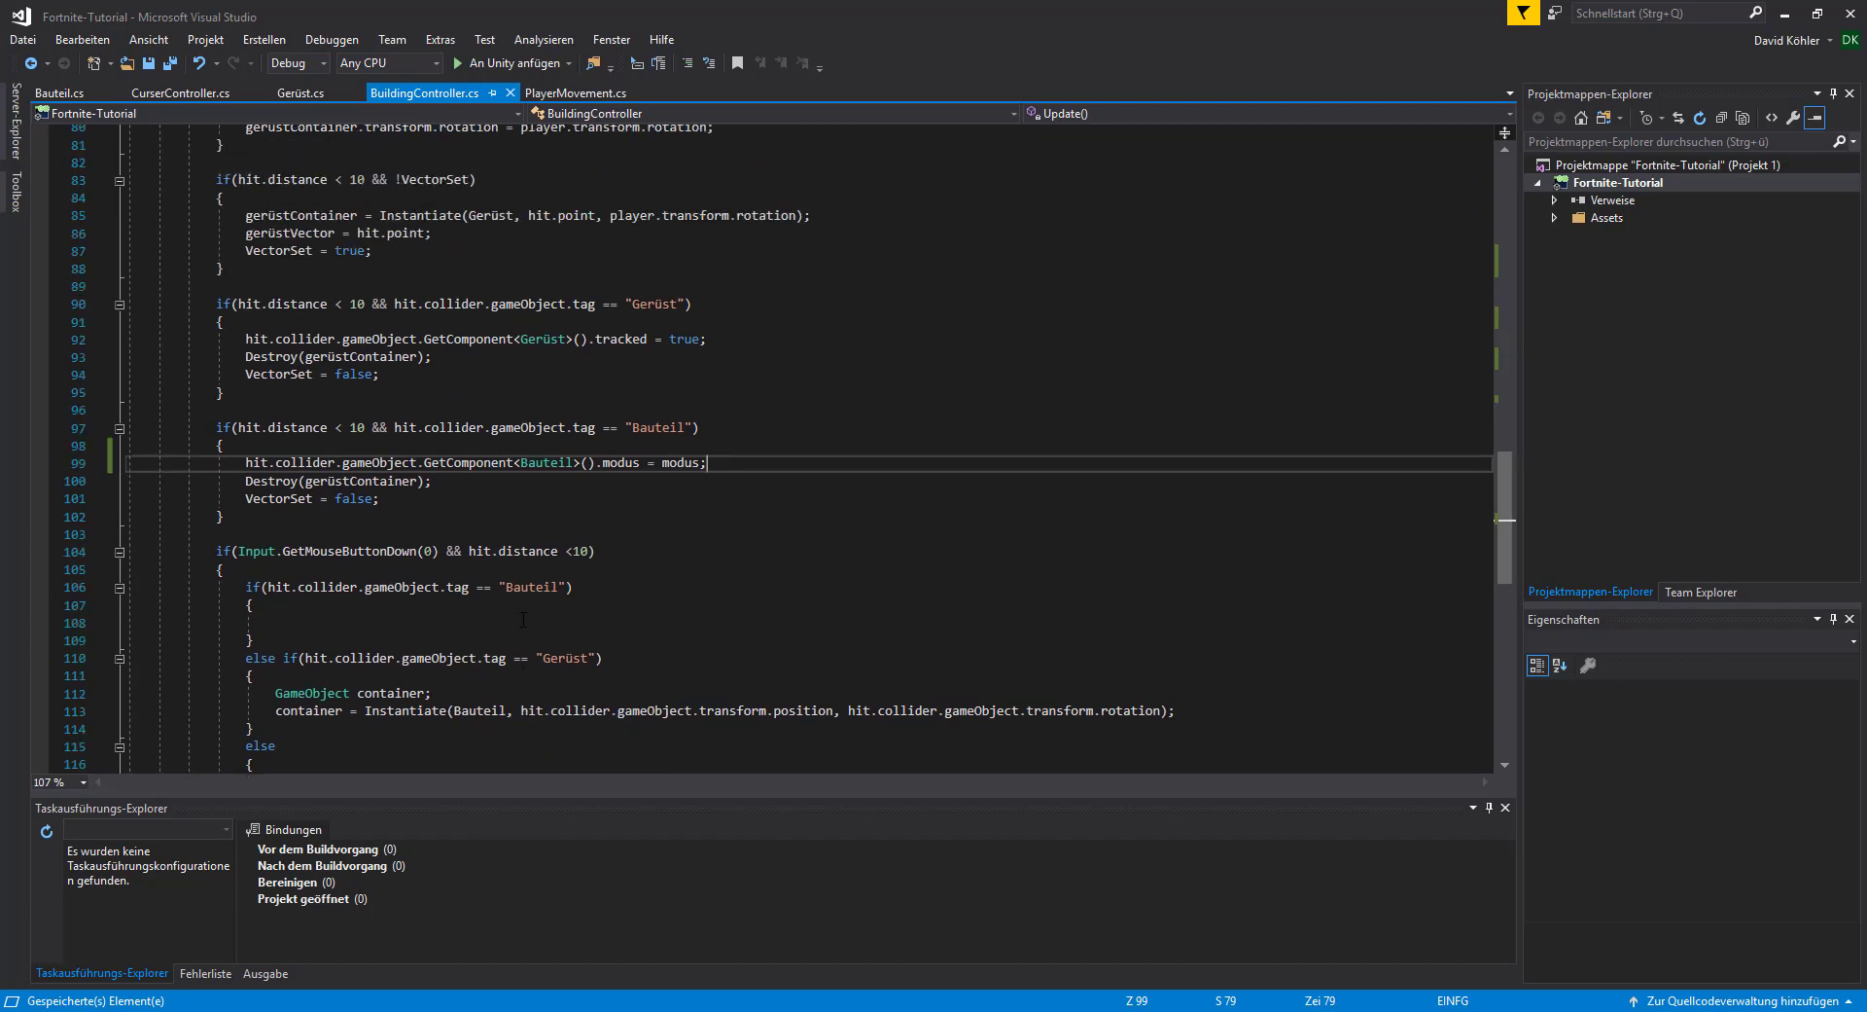
scroll(486, 642, up, 3)
scroll(457, 681, up, 2)
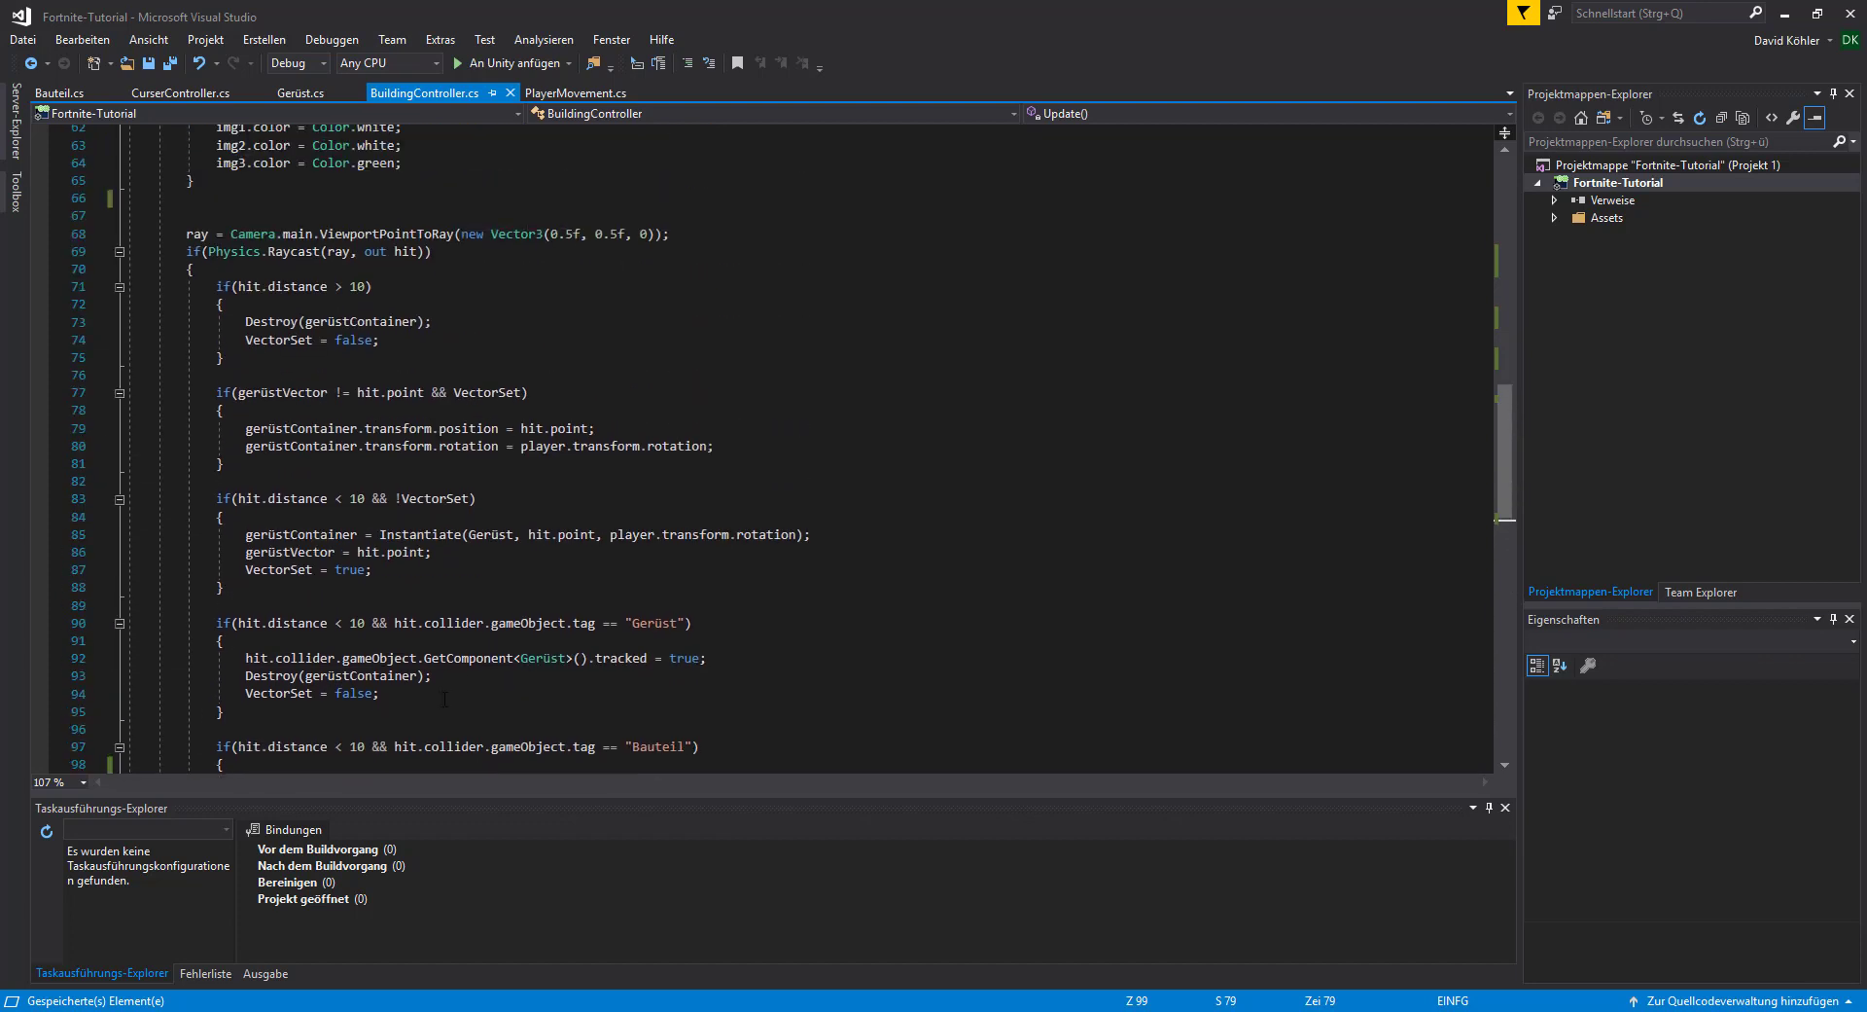
key(alt+Tab)
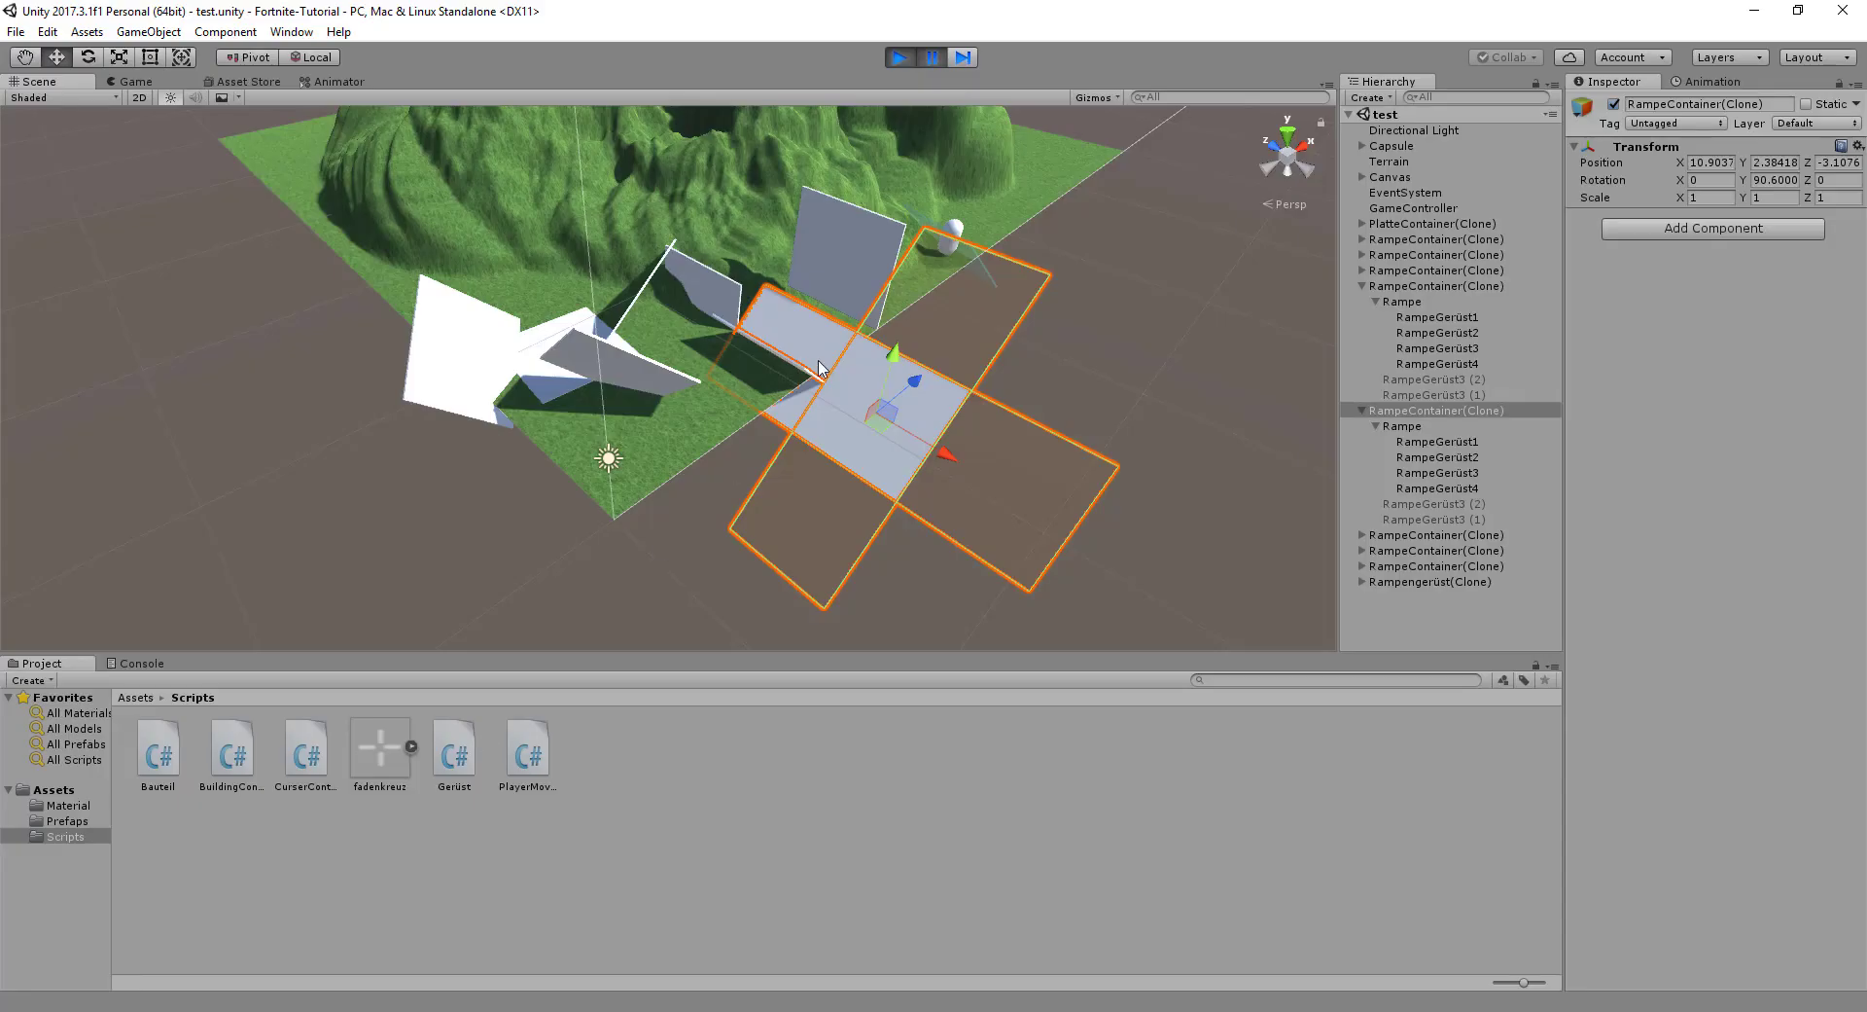
- Select the flattened ramp's RampeGerüst pieces and its Rampe object, then exit Play mode
click(925, 294)
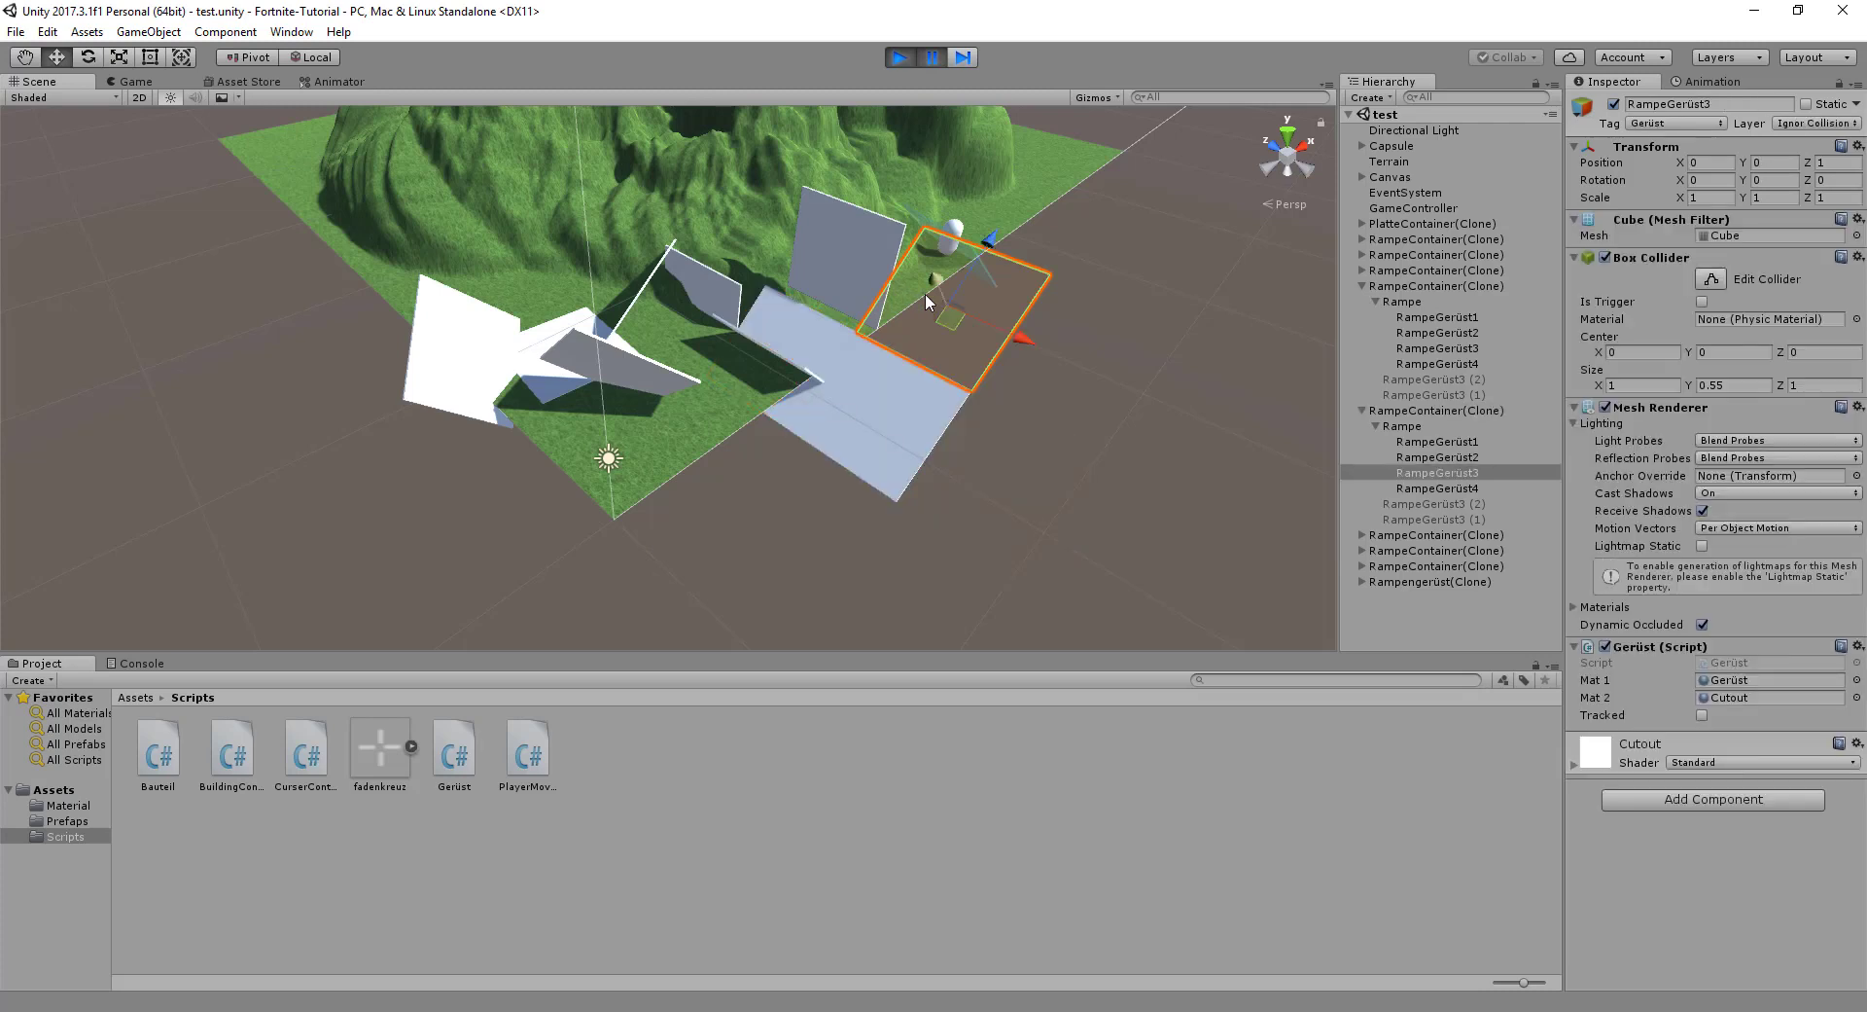
click(914, 445)
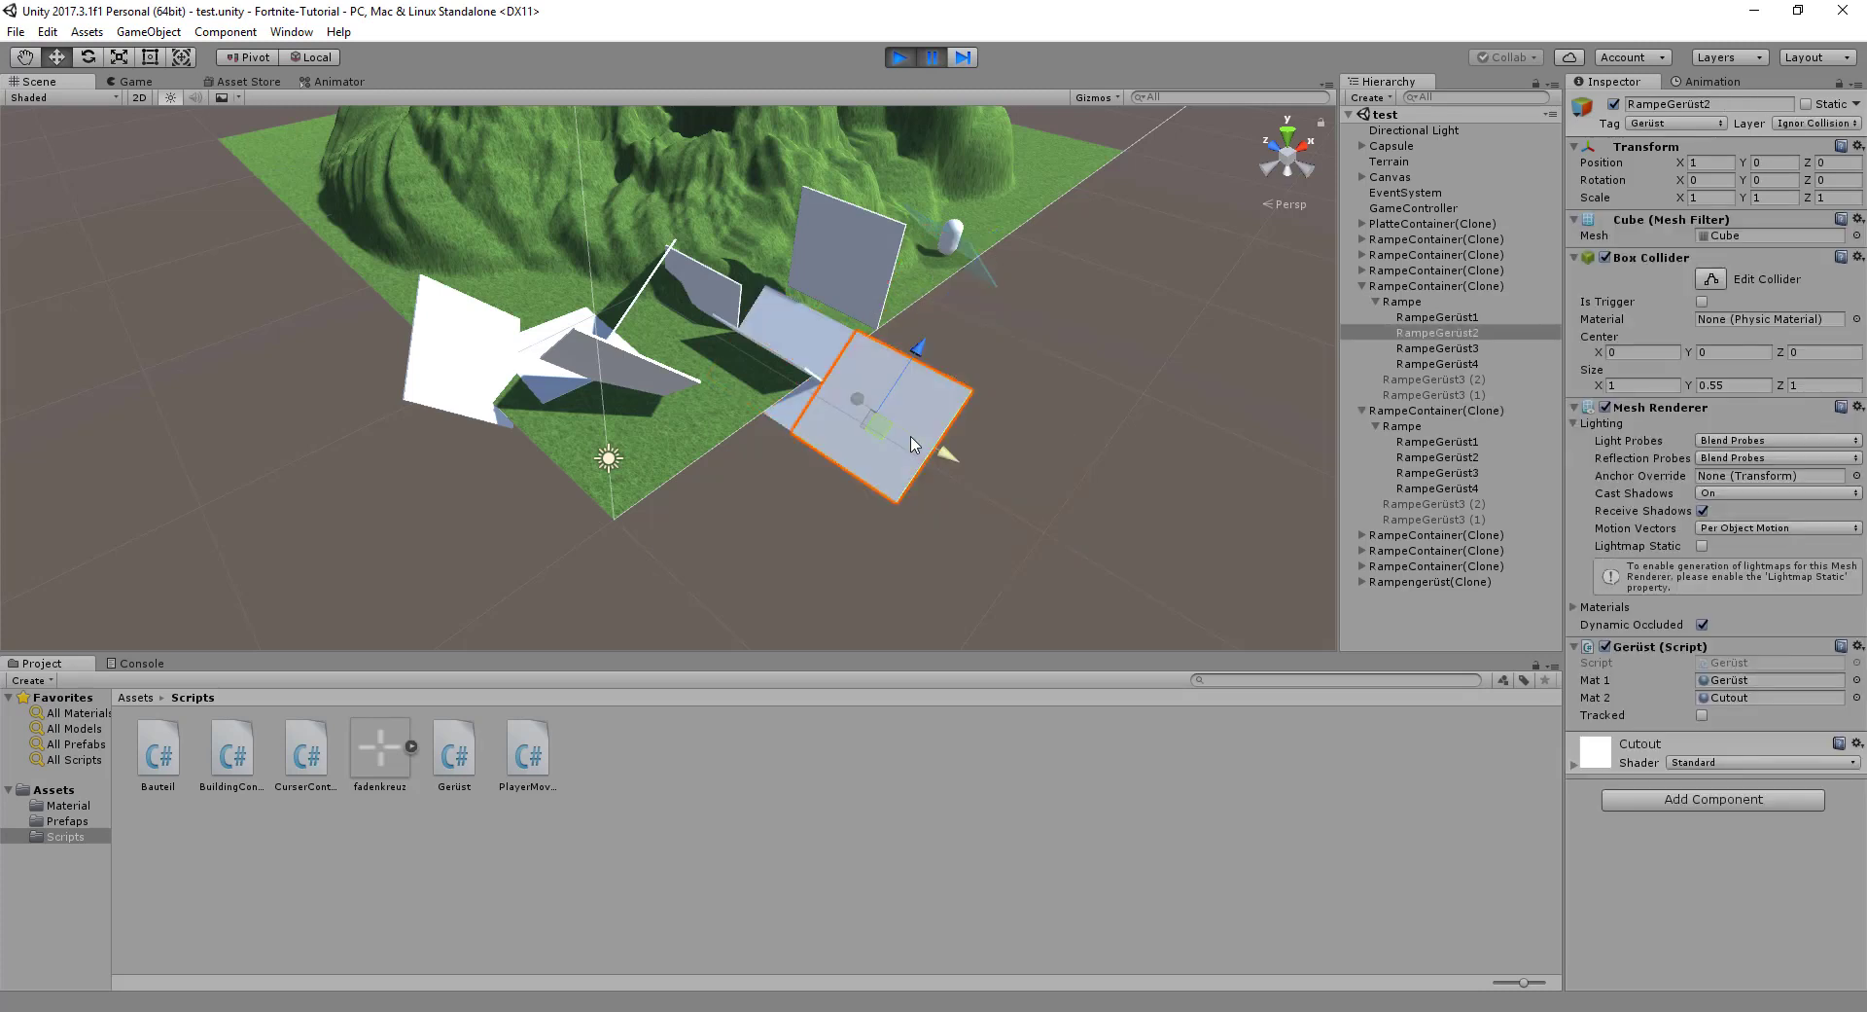
click(815, 335)
click(814, 334)
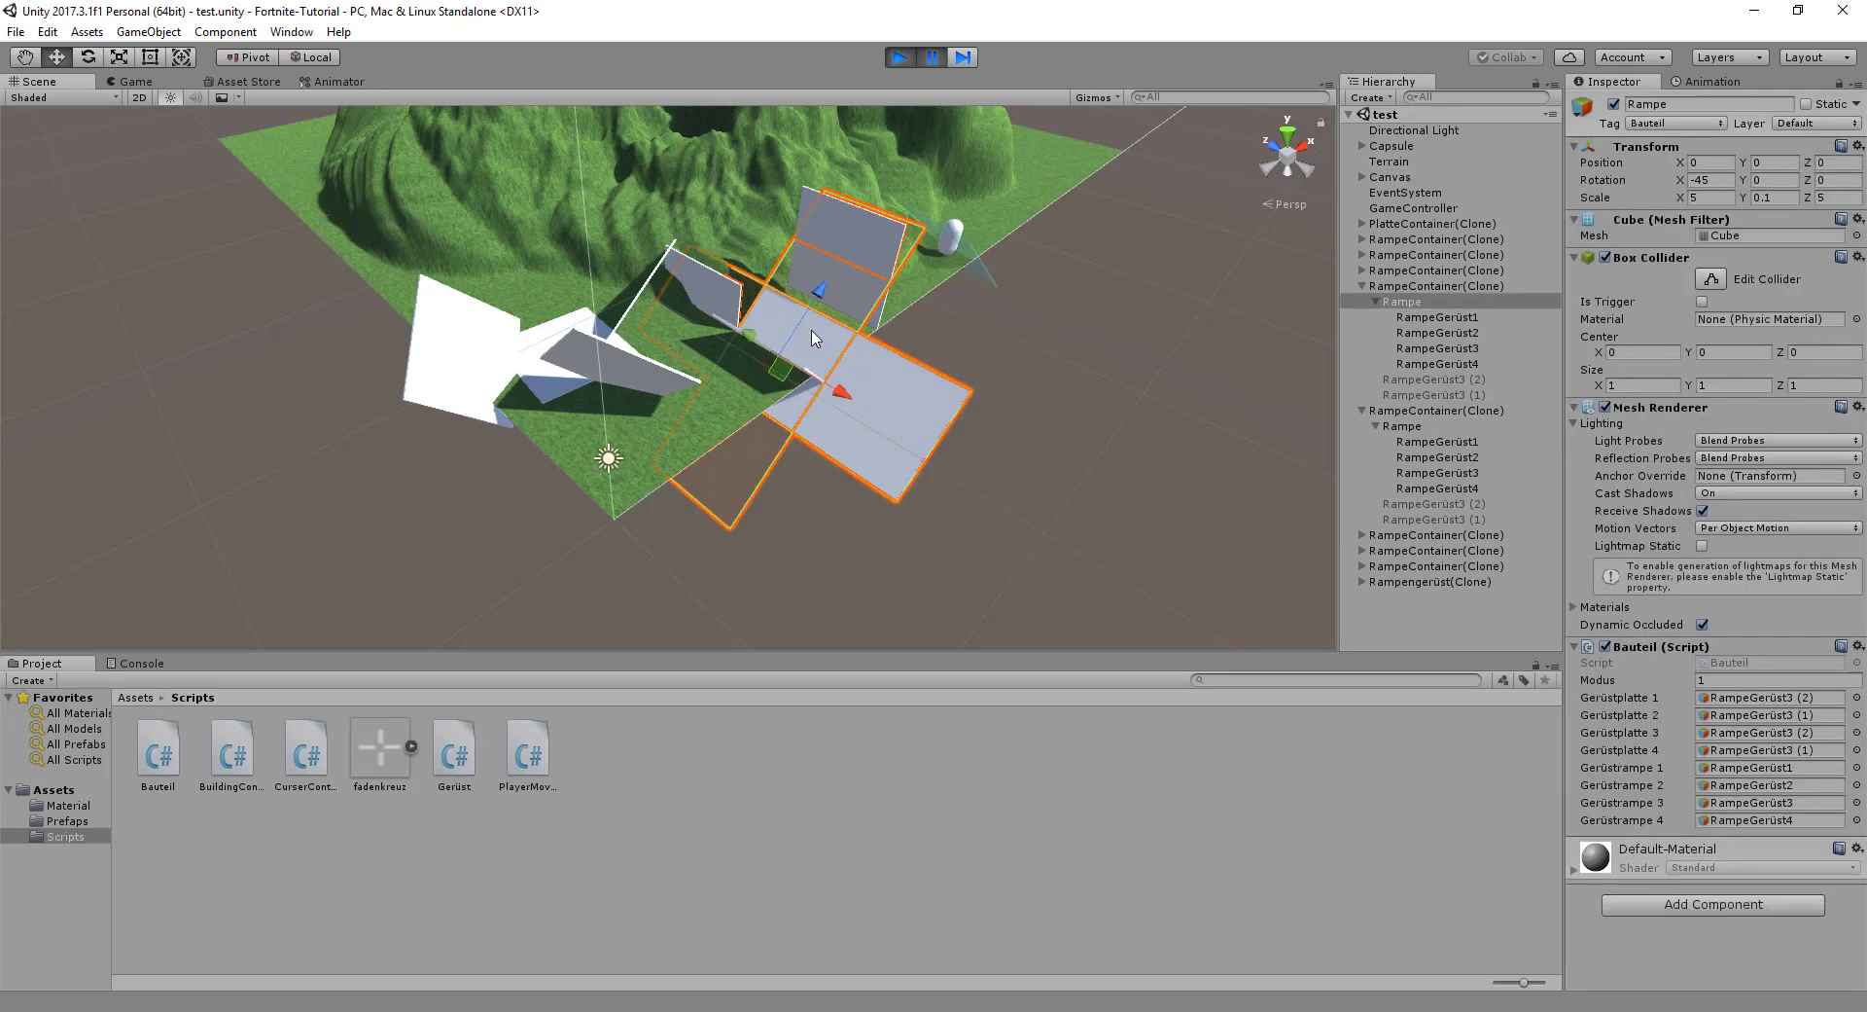
click(845, 396)
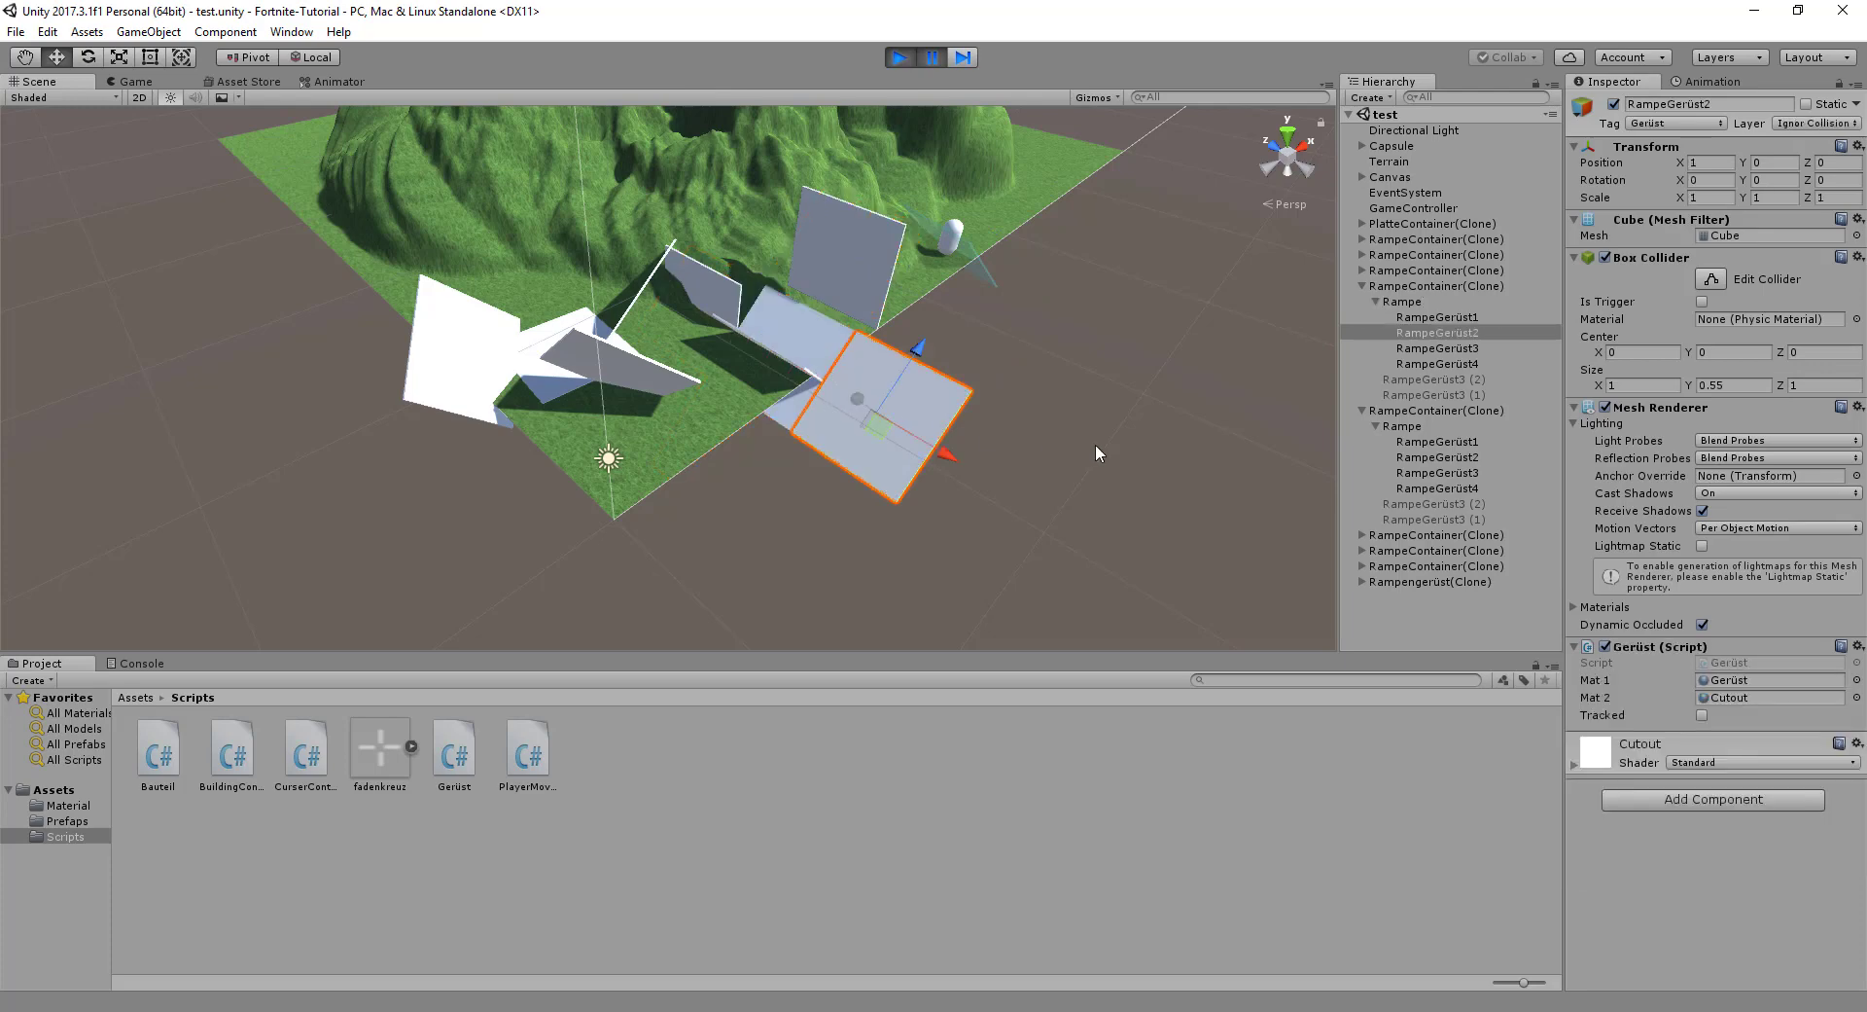
mouse_move(1095, 444)
middle_down()
mouse_move(1026, 492)
mouse_move(805, 468)
middle_up()
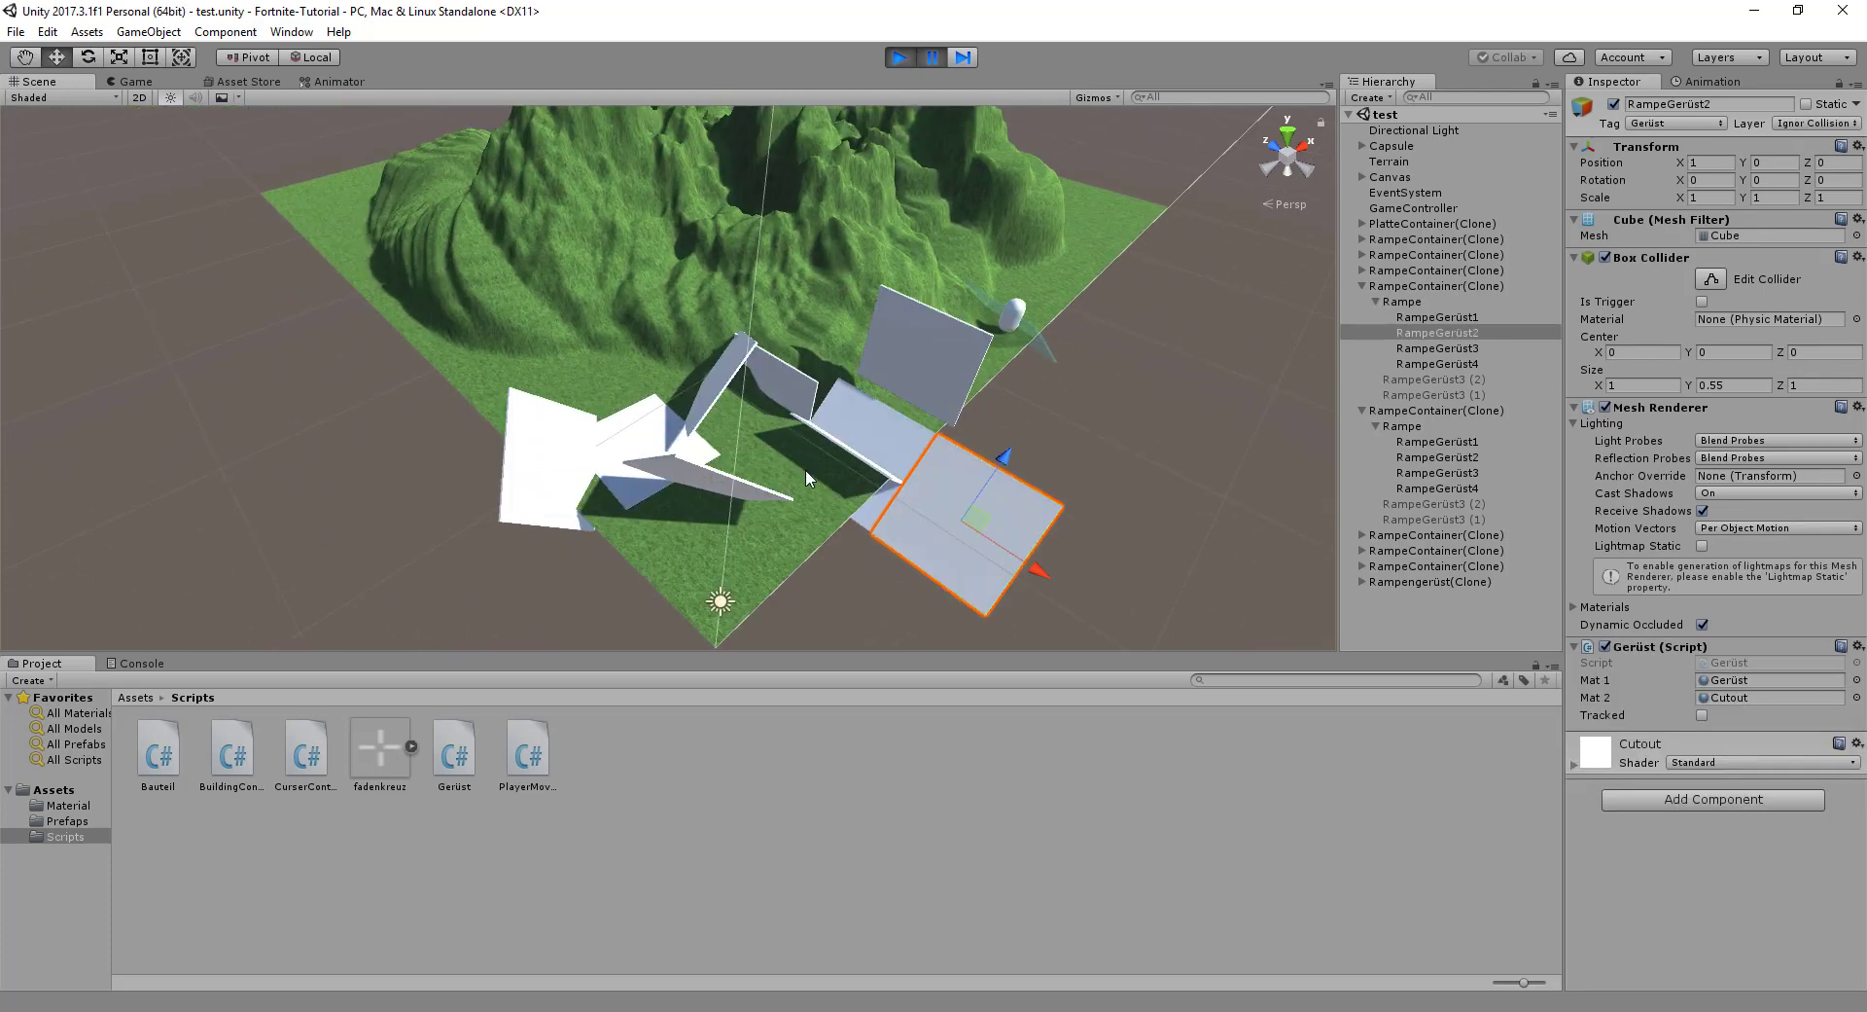
click(899, 58)
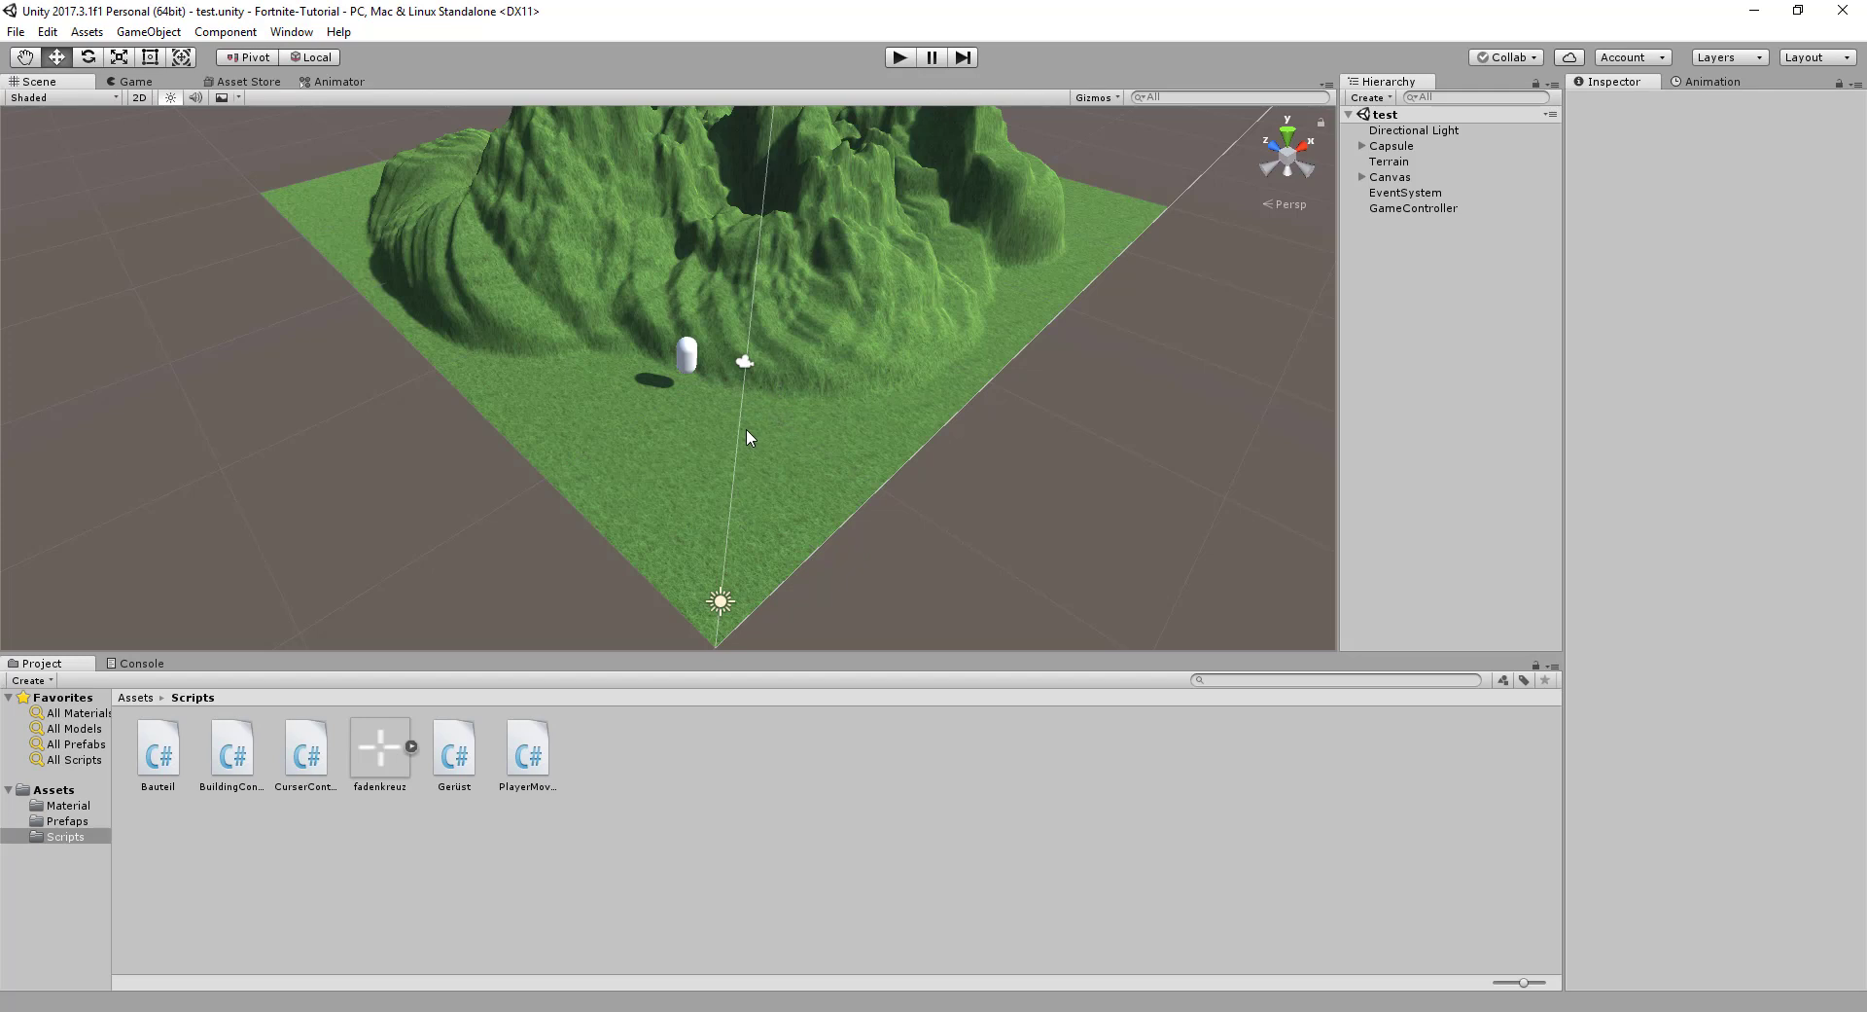
- Play the game, place a floor plate, press 2 for ramps, build a ramp, and walk forward
click(900, 58)
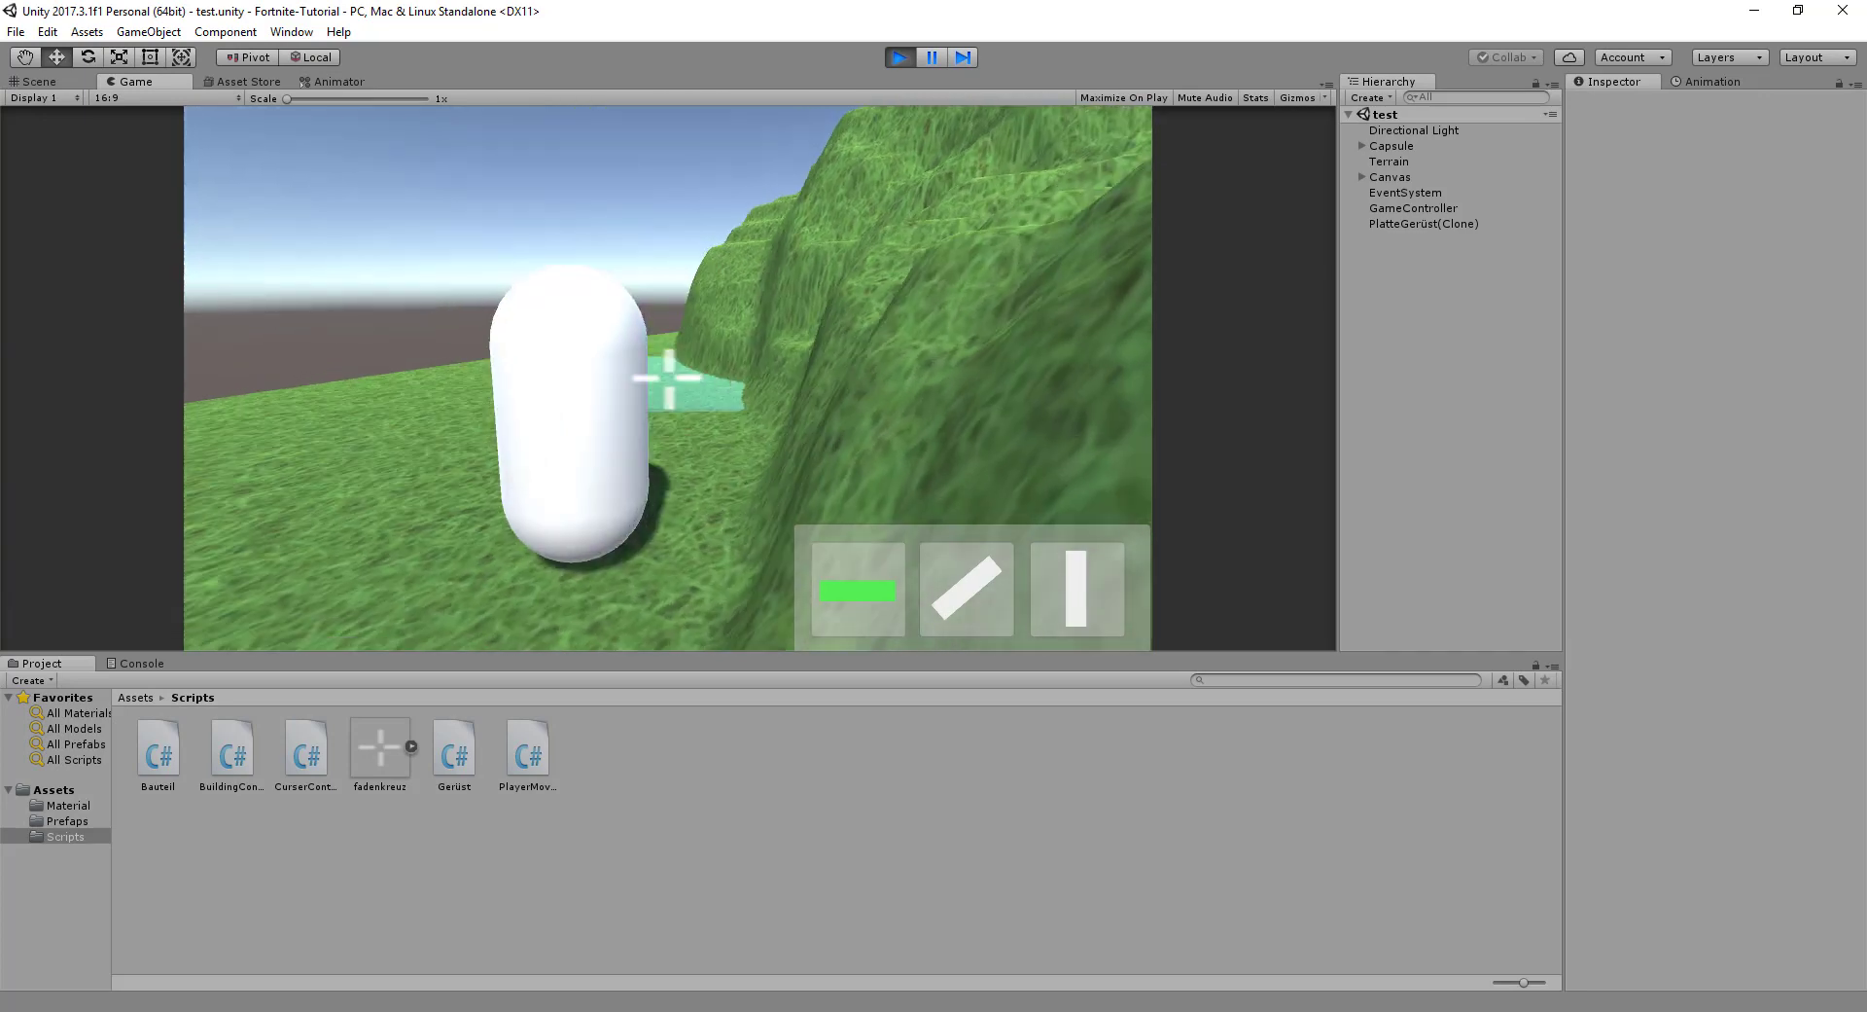
click(669, 378)
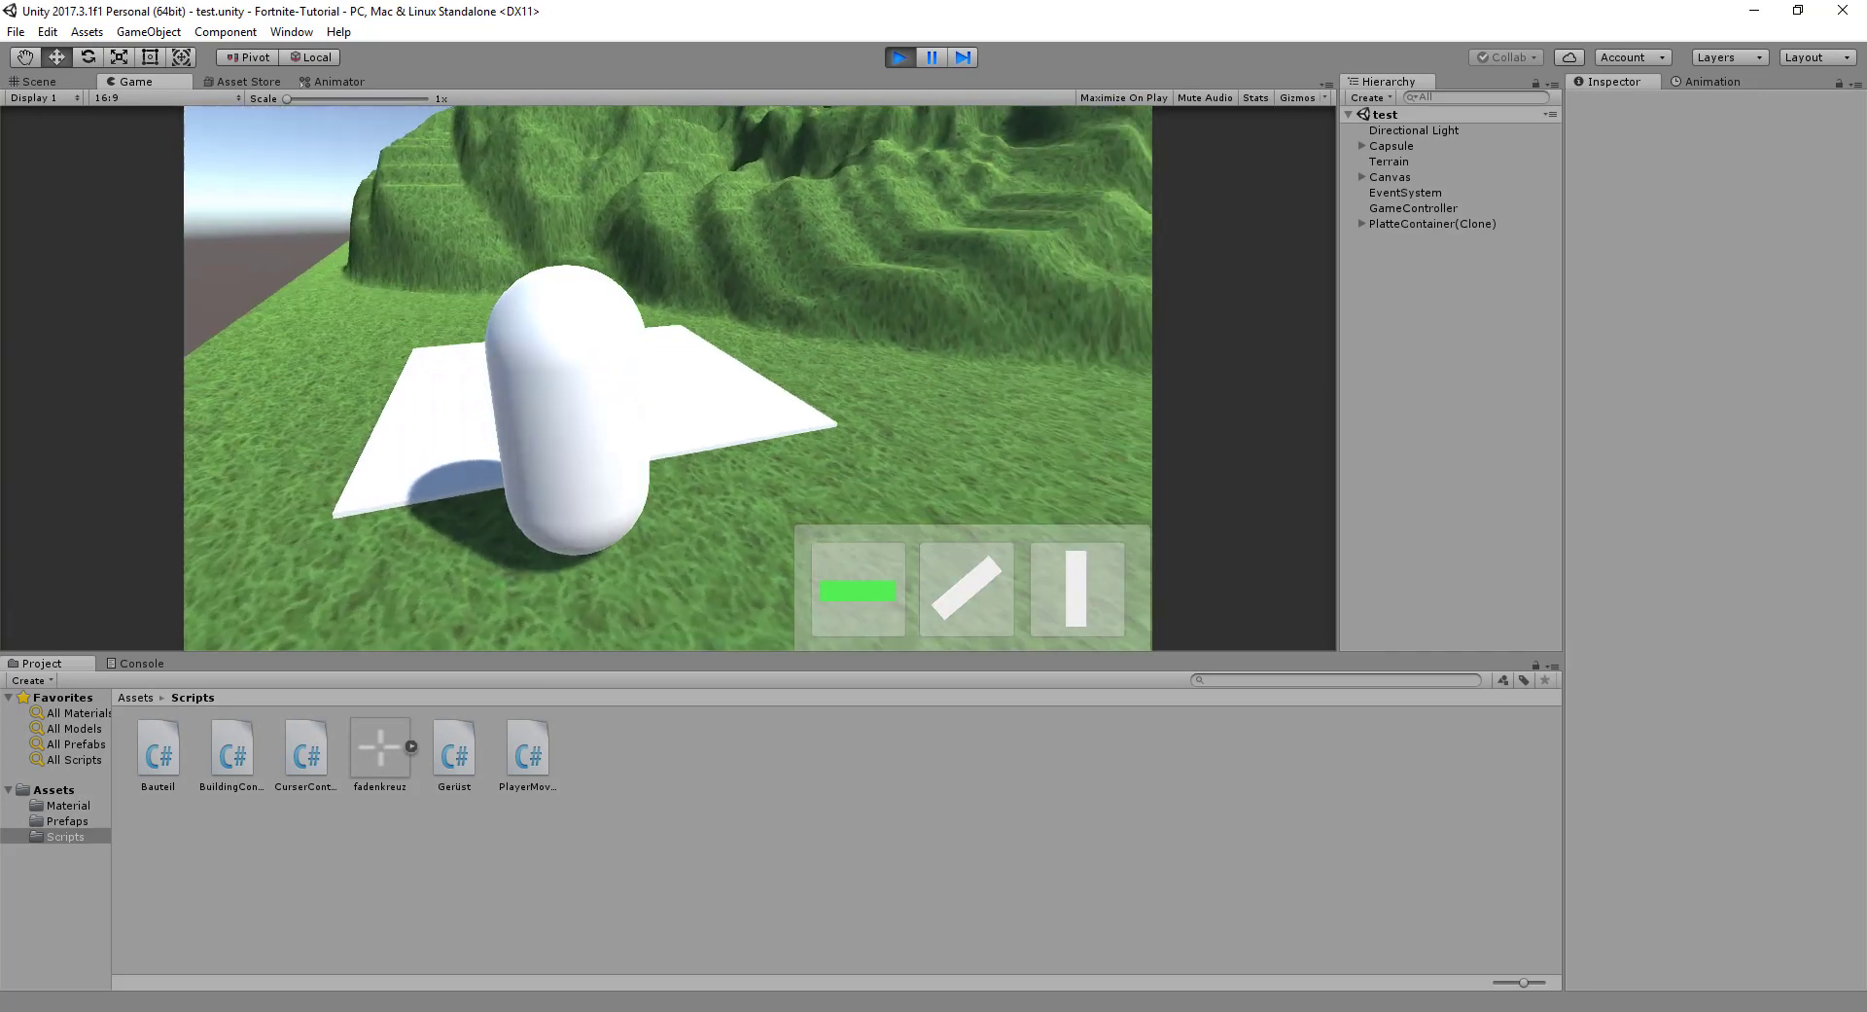
key(2)
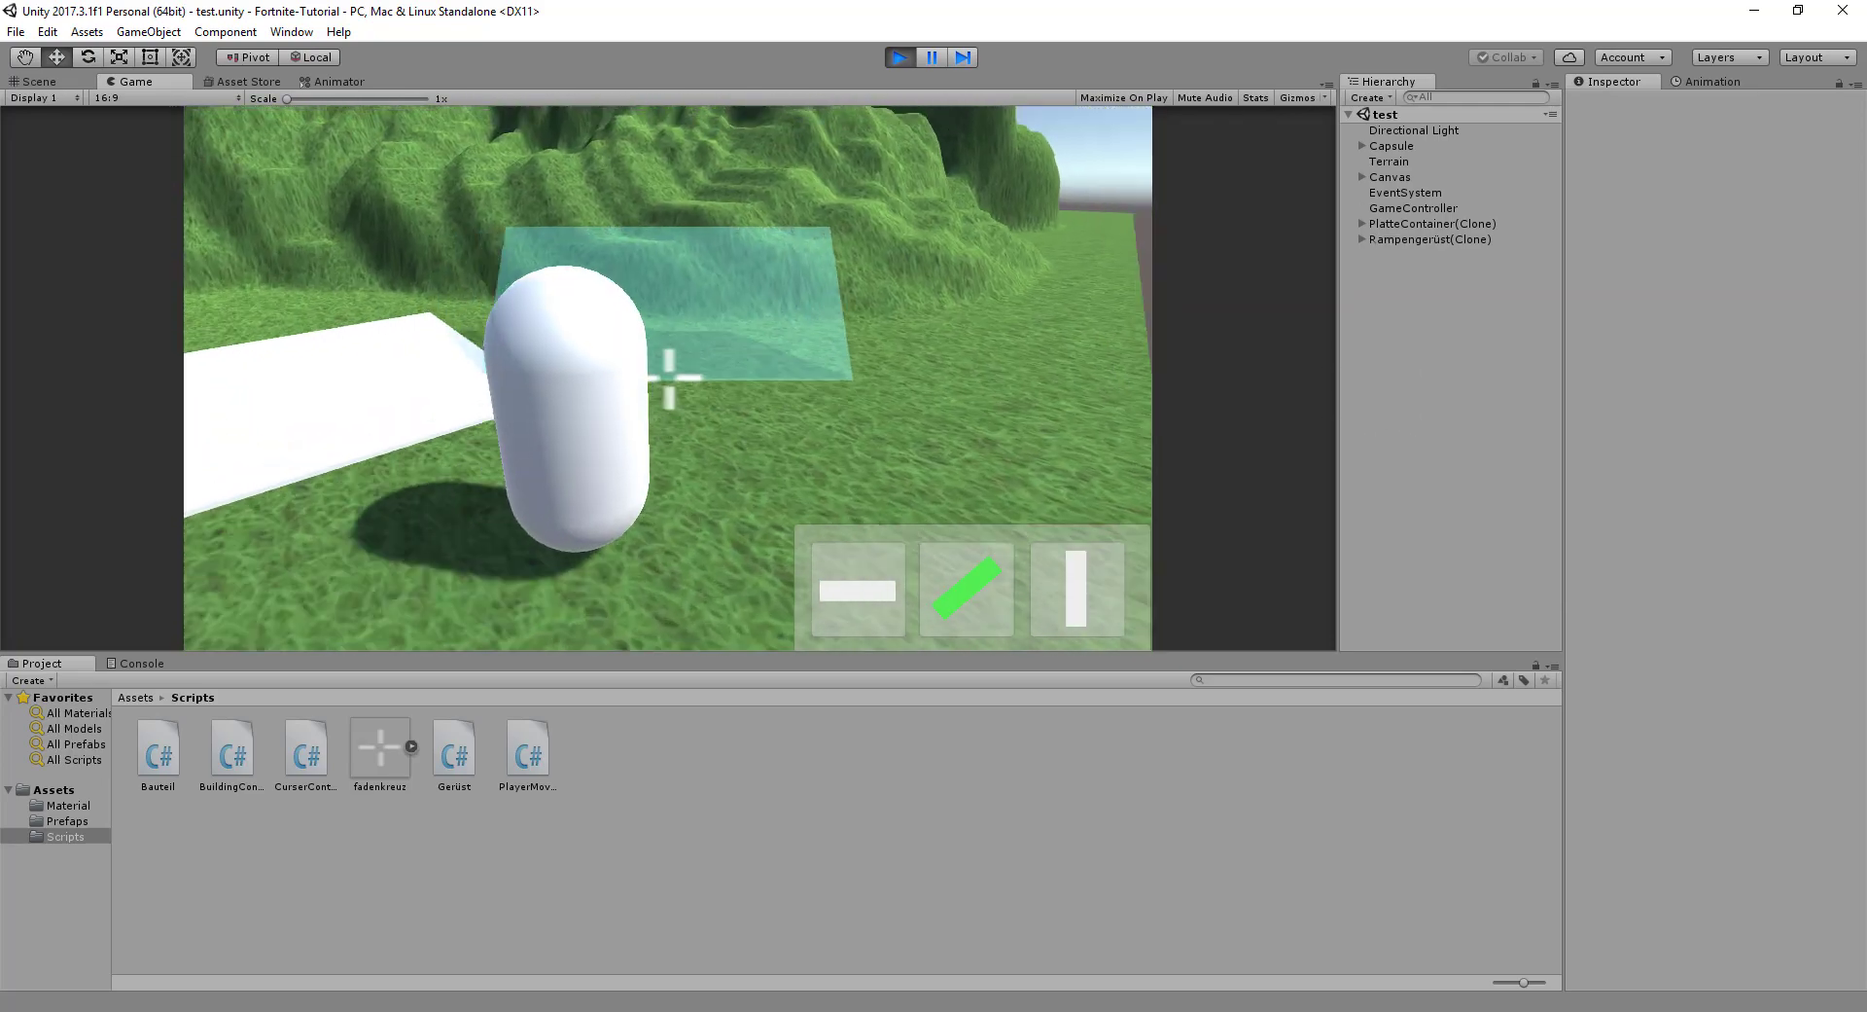
click(978, 433)
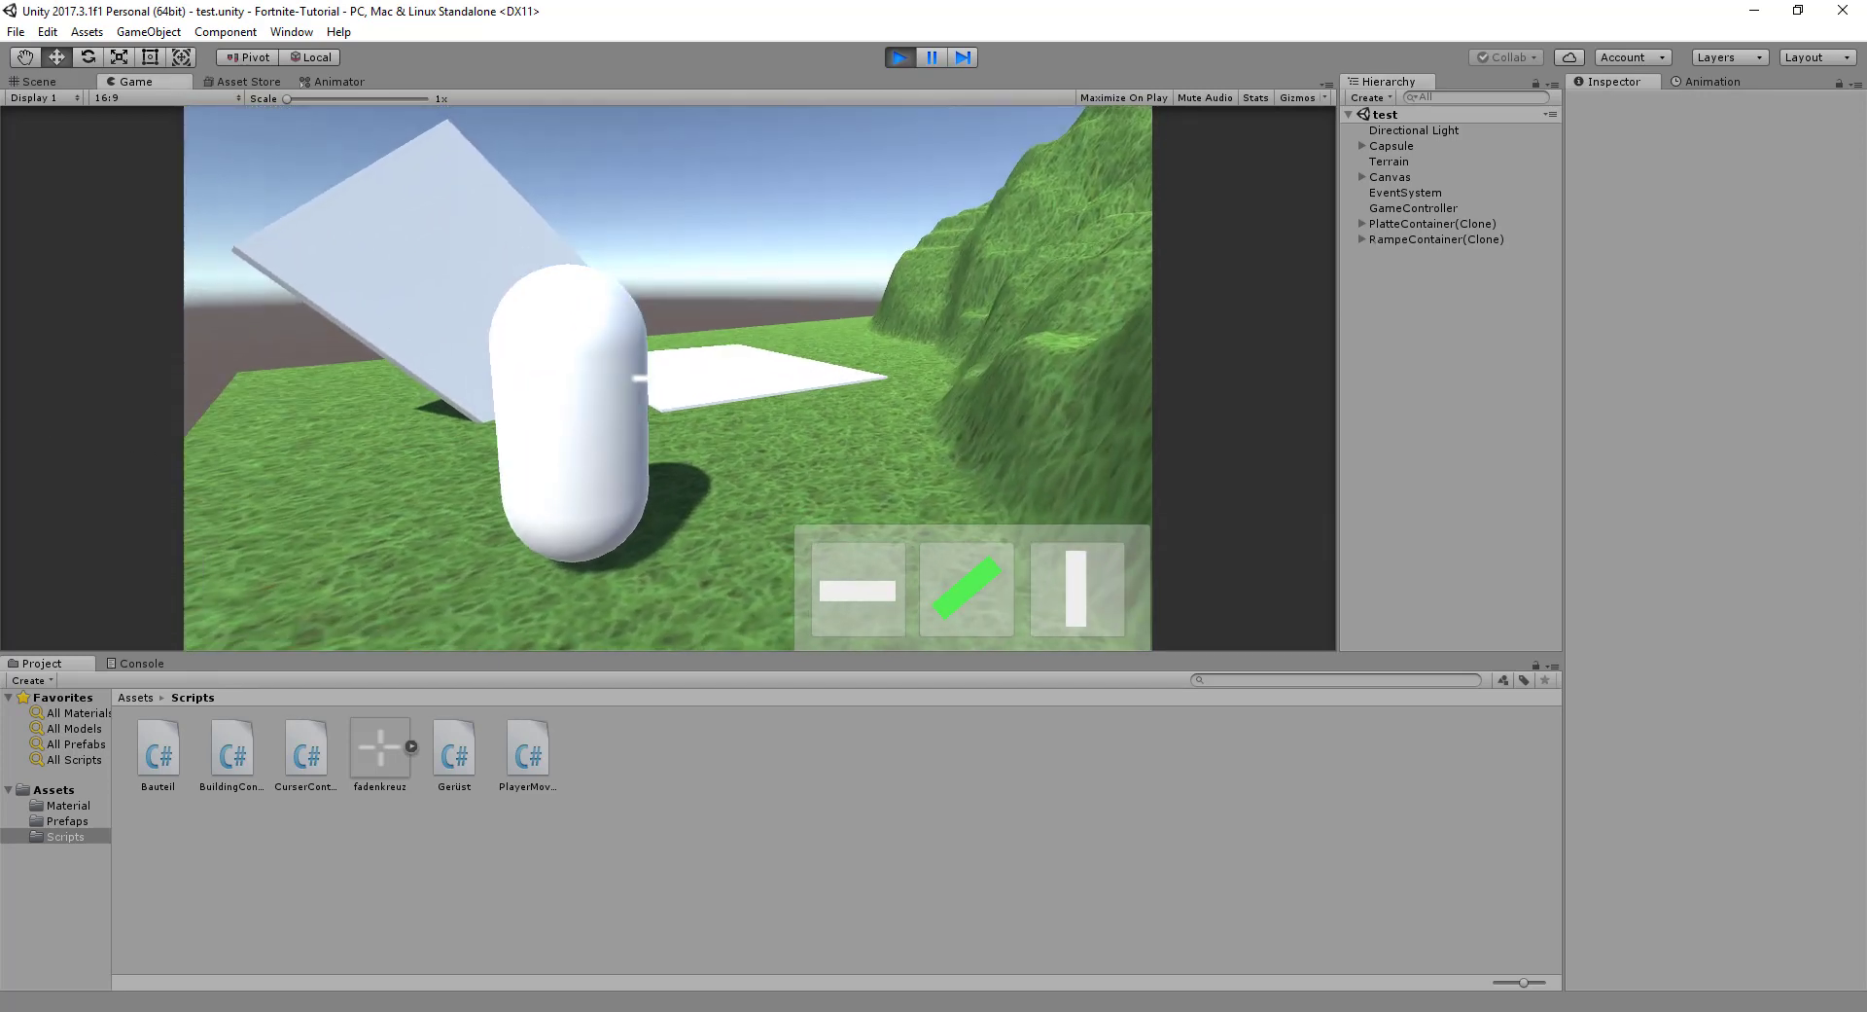
key(w)
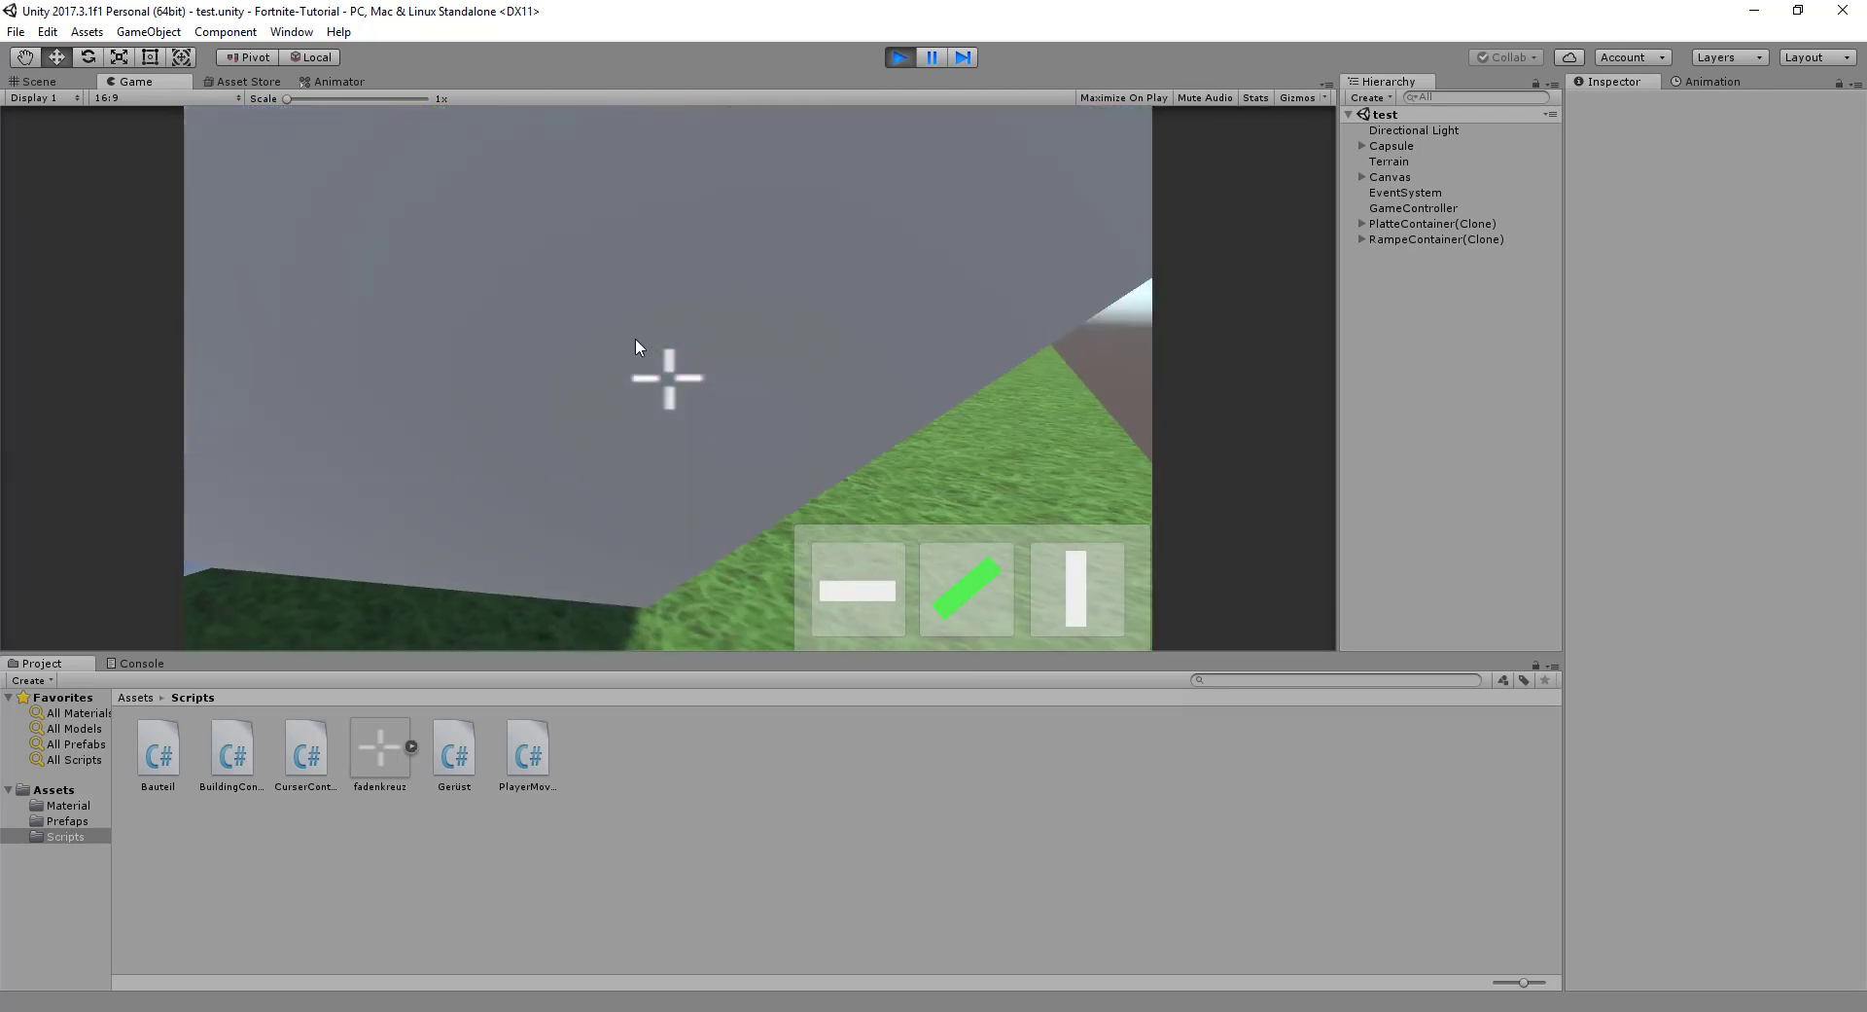
- Press Play again to end the test, clearing the built plate and ramp clones
click(902, 59)
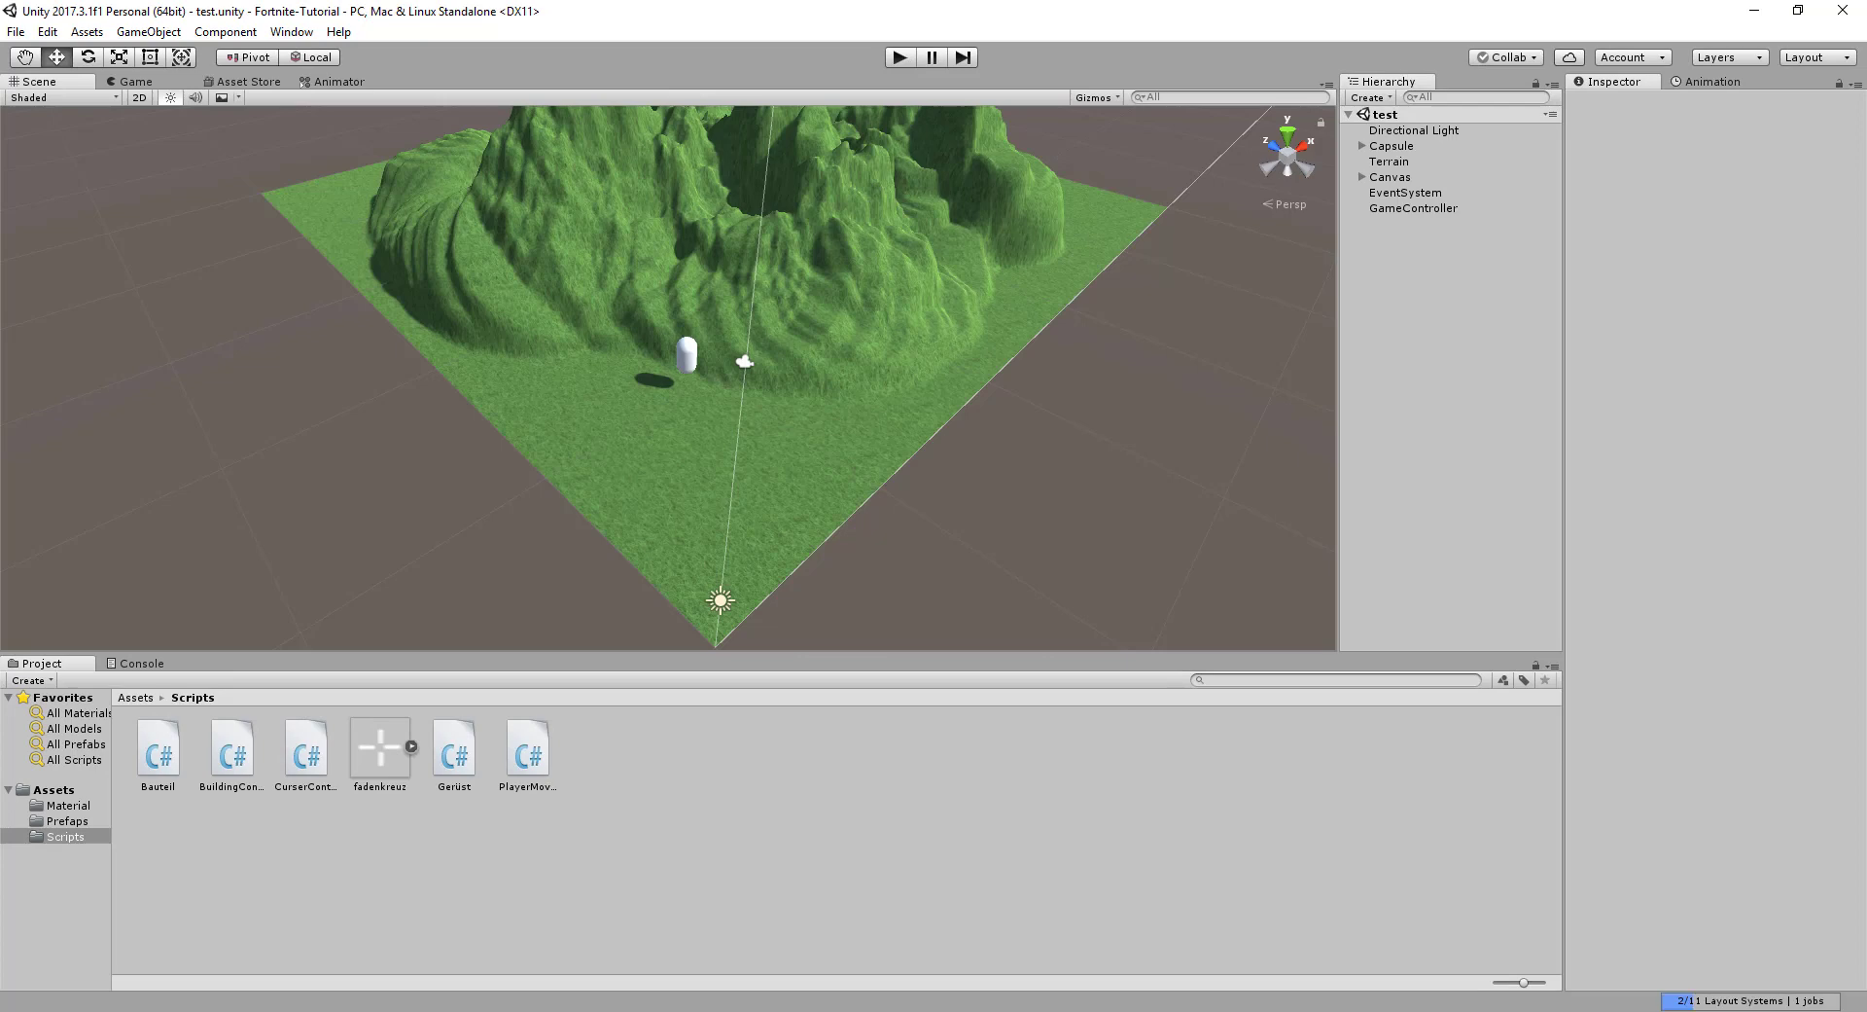